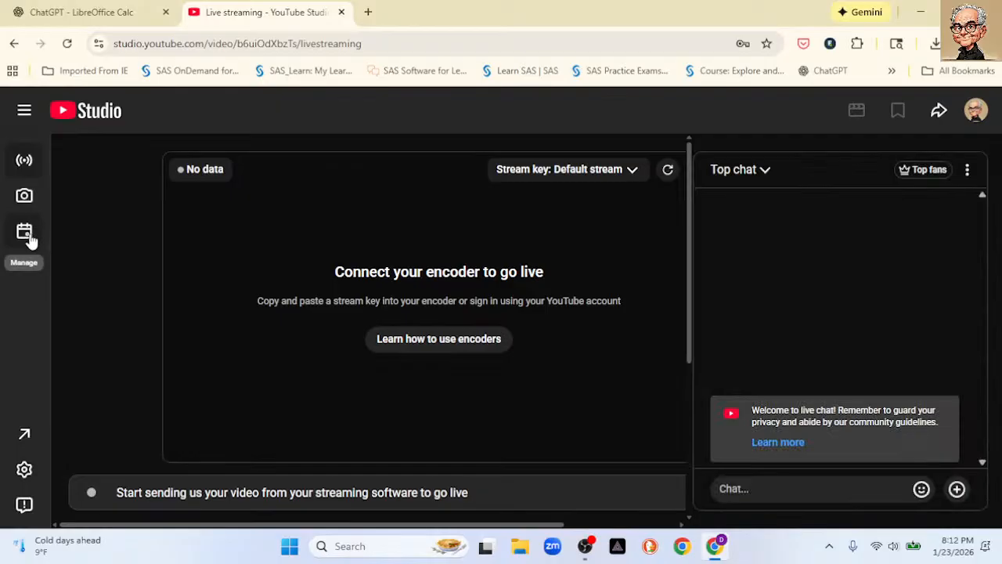
Open the McDonald's Stock live stream from the managed streams and pop its chat out into a separate window
left_click(29, 238)
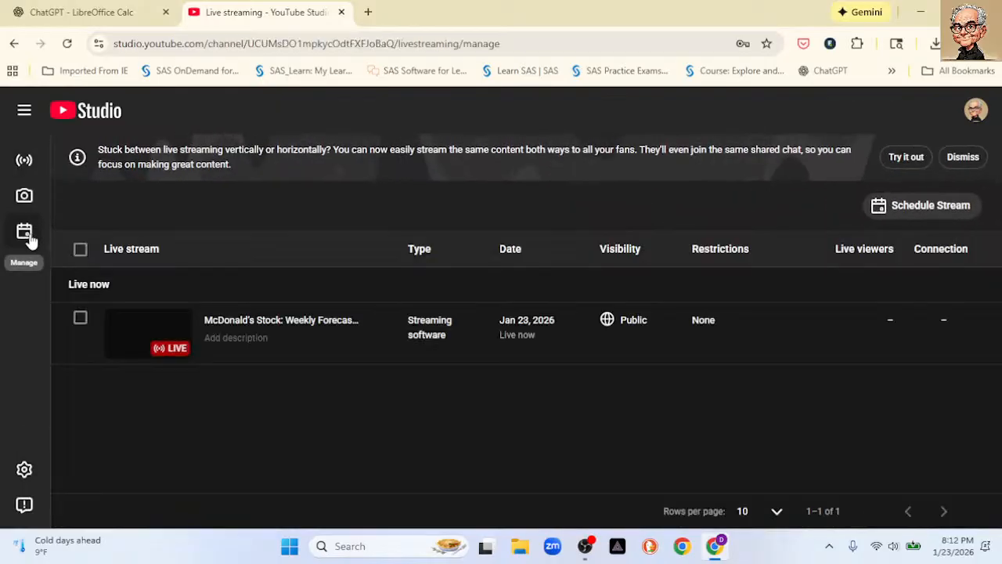
left_click(263, 320)
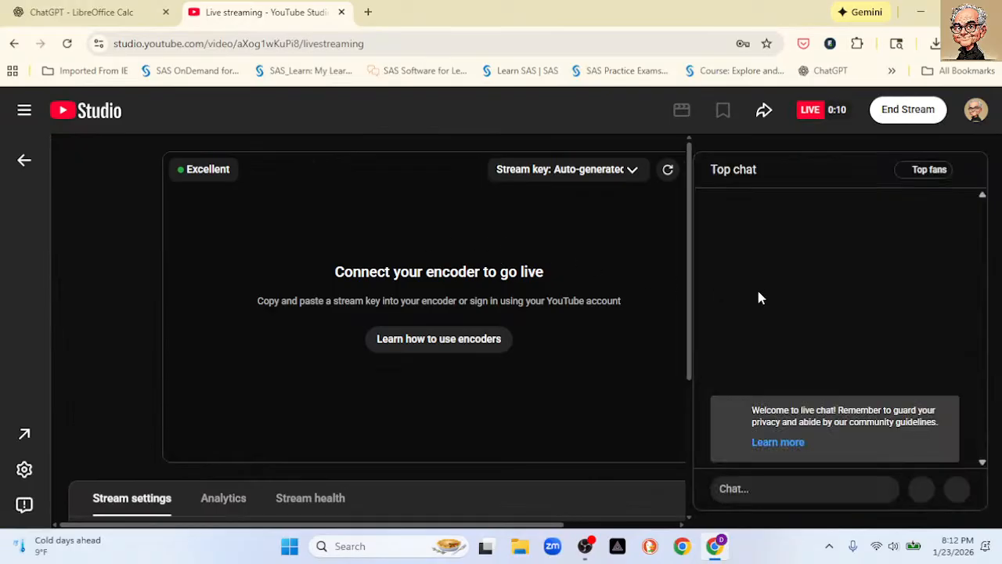
left_click(967, 171)
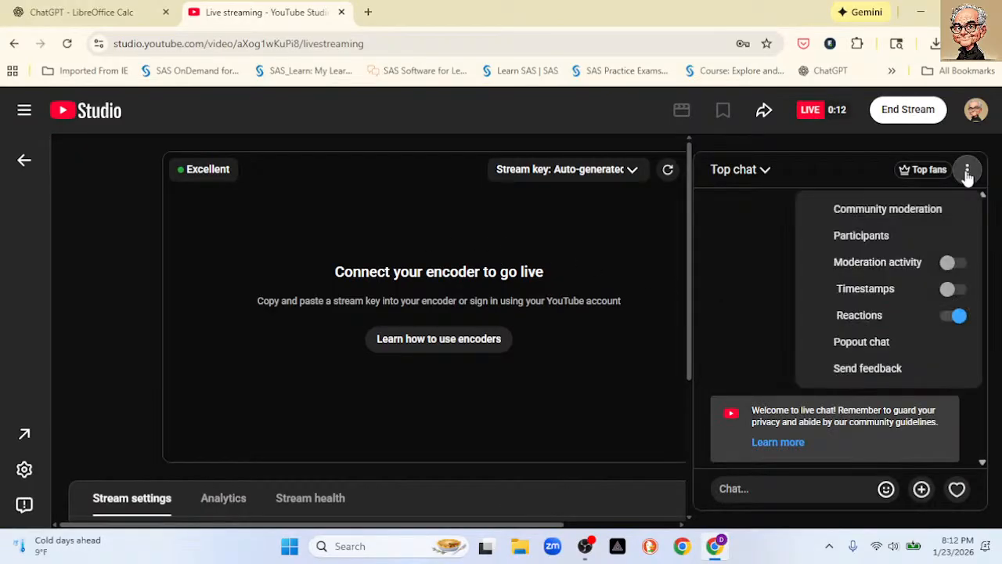
left_click(894, 344)
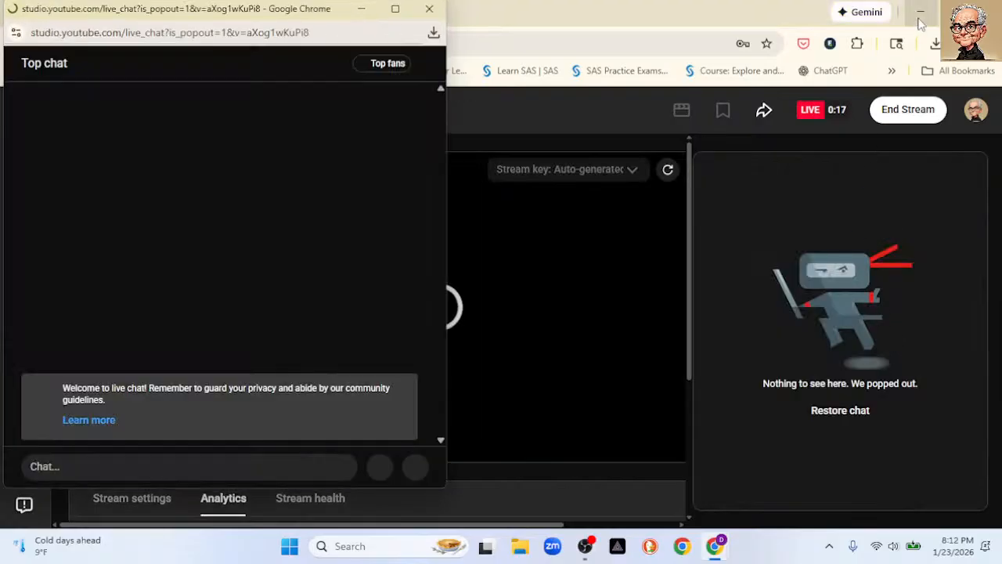
Minimize the main browser window and arrange the chat popout as a narrow, nearly full-height strip along the desktop's right edge
left_click(921, 12)
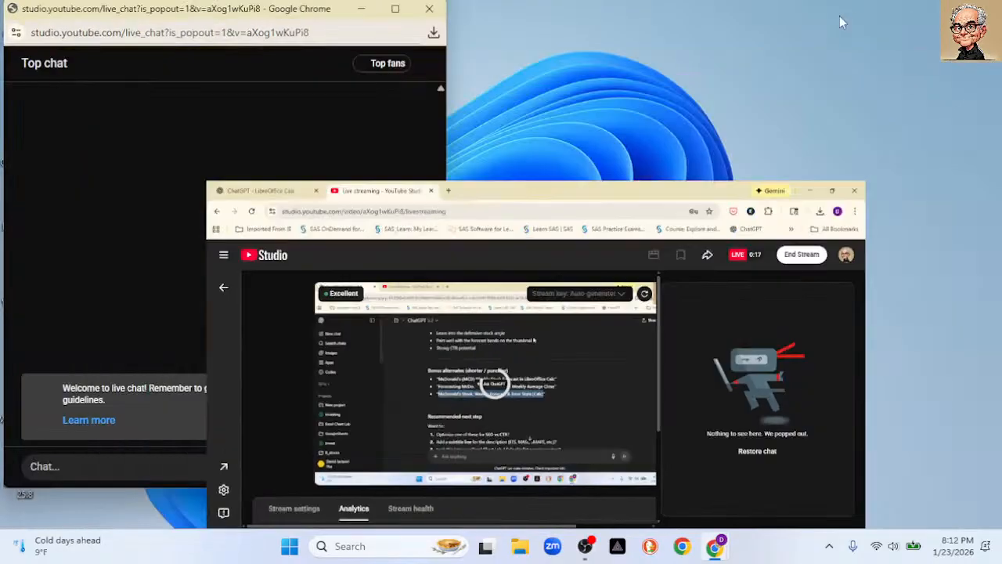
left_click_drag(221, 11, 767, 19)
left_click_drag(548, 266, 793, 301)
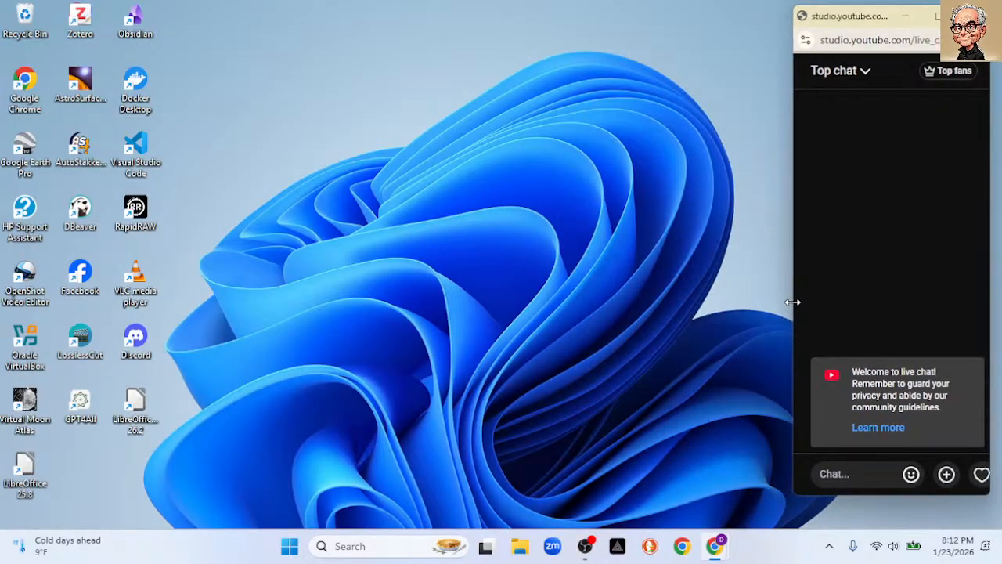
left_click_drag(868, 27, 874, 27)
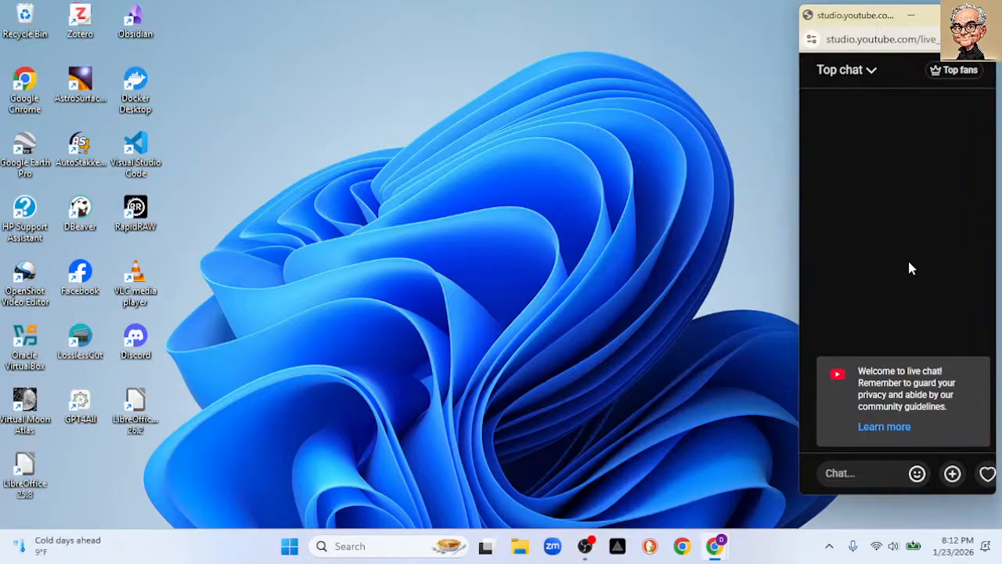
left_click_drag(908, 499, 918, 523)
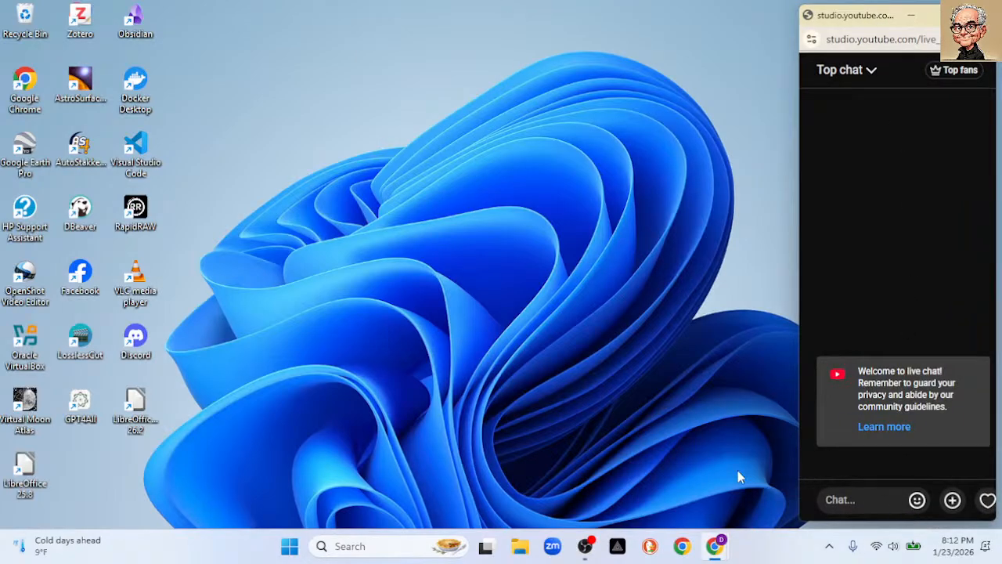
Switch to McDonald's (MCD).ods in LibreOffice Calc and resize its window to fill the space beside the chat
left_click(289, 546)
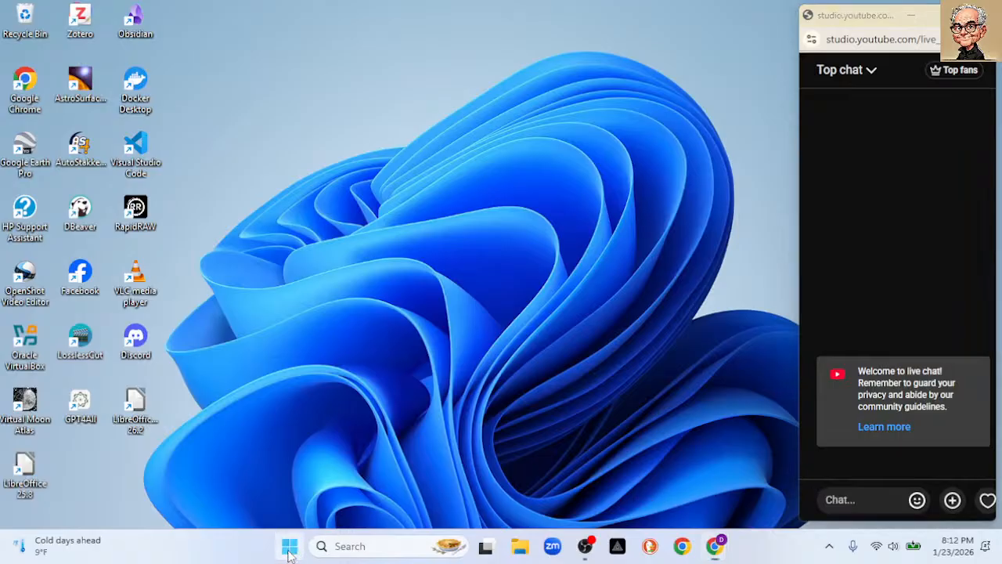
key("Escape")
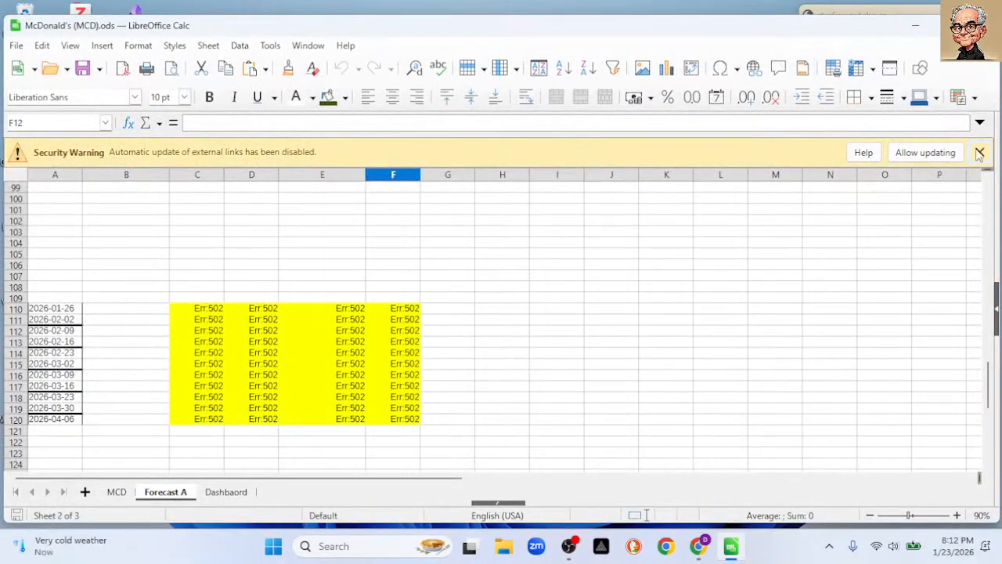
left_click_drag(998, 179, 774, 197)
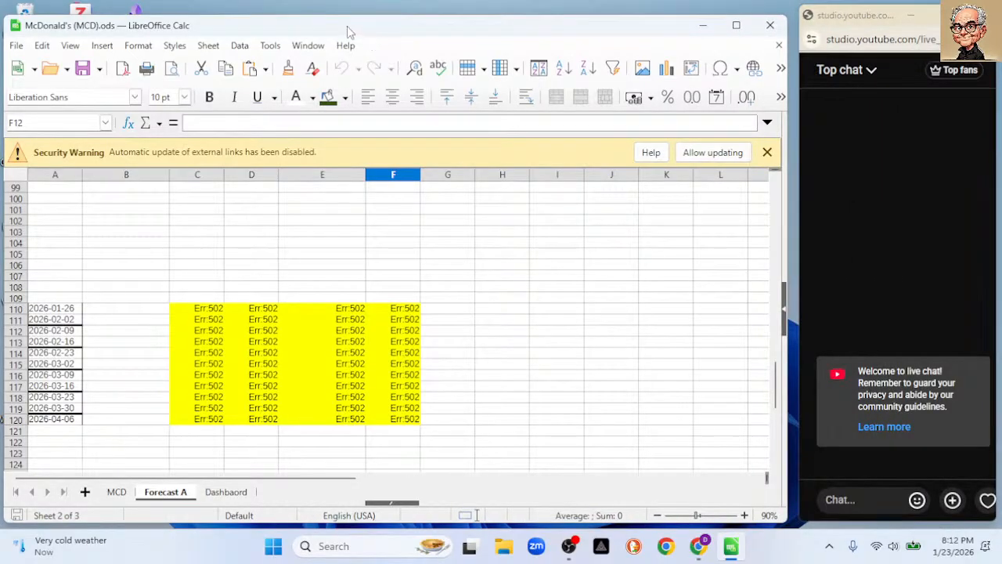
left_click_drag(346, 28, 352, 15)
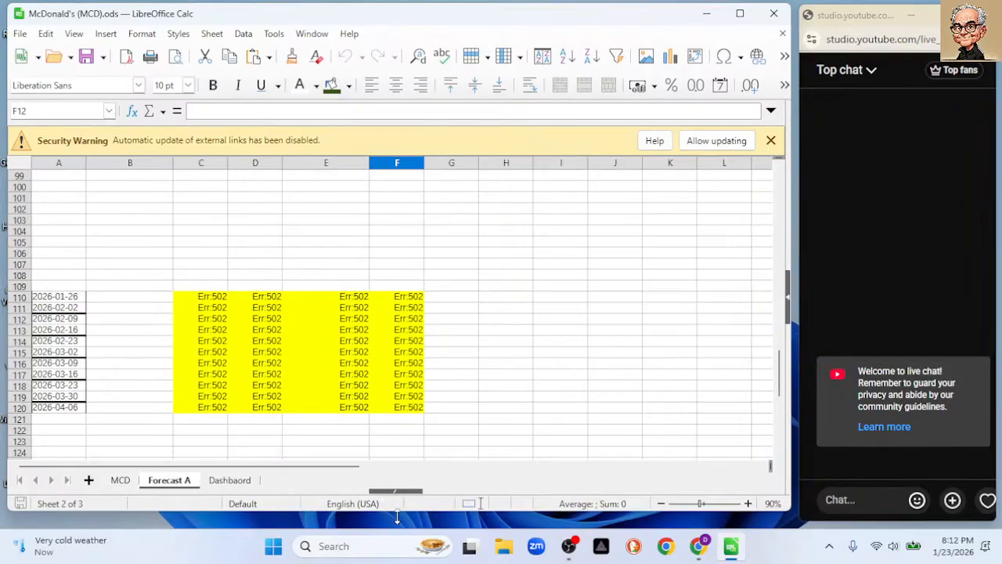
left_click_drag(397, 513, 397, 529)
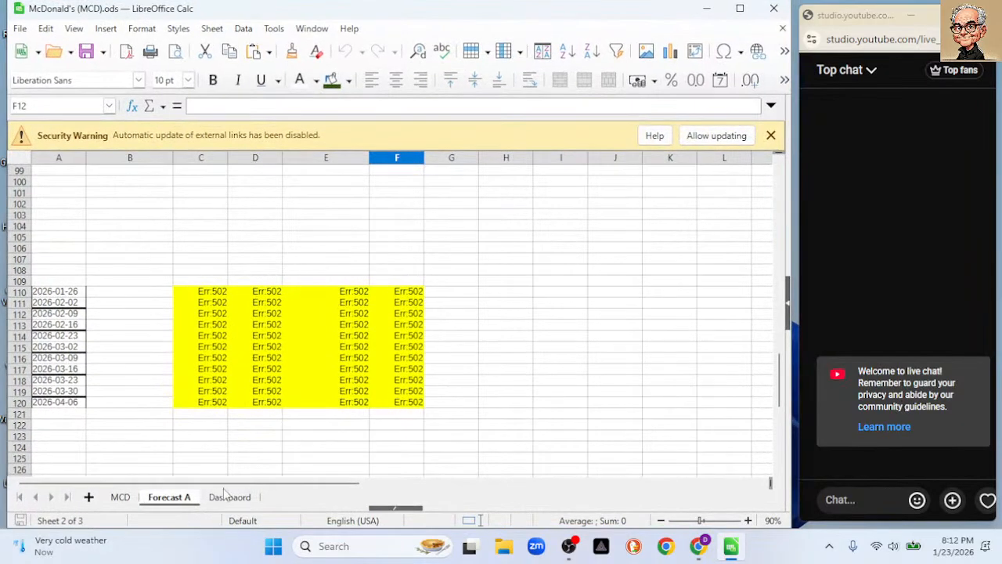
Show the MCD sheet and allow updating of the document's external links
left_click(121, 497)
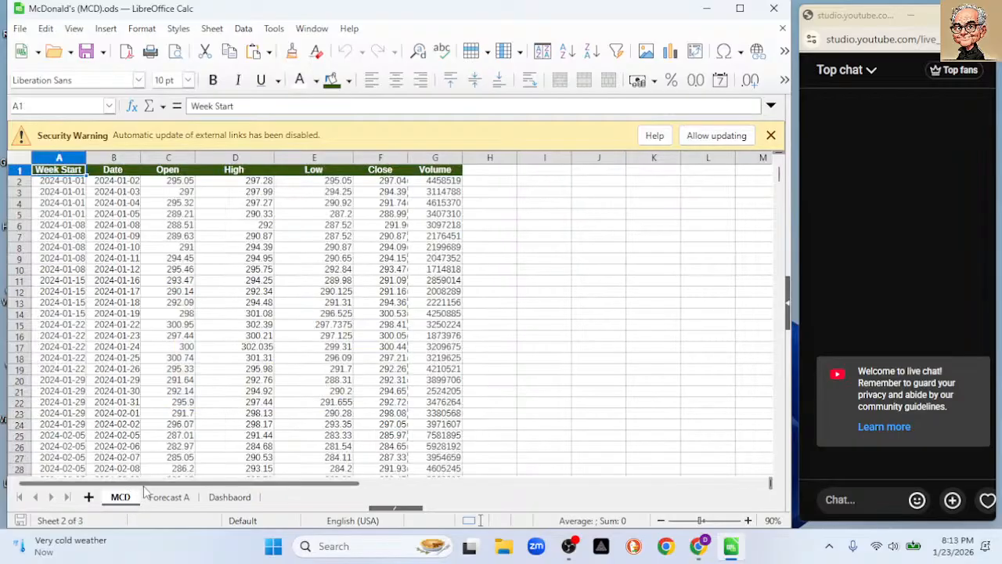
left_click(717, 136)
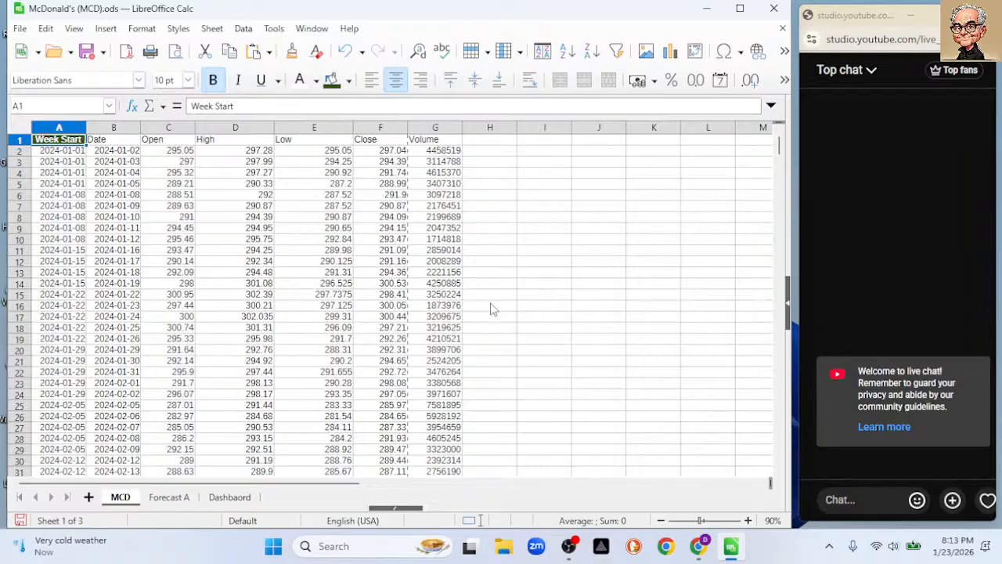
Add the column headers 50d SMA in H1 and 20d SMA in I1
left_click(488, 145)
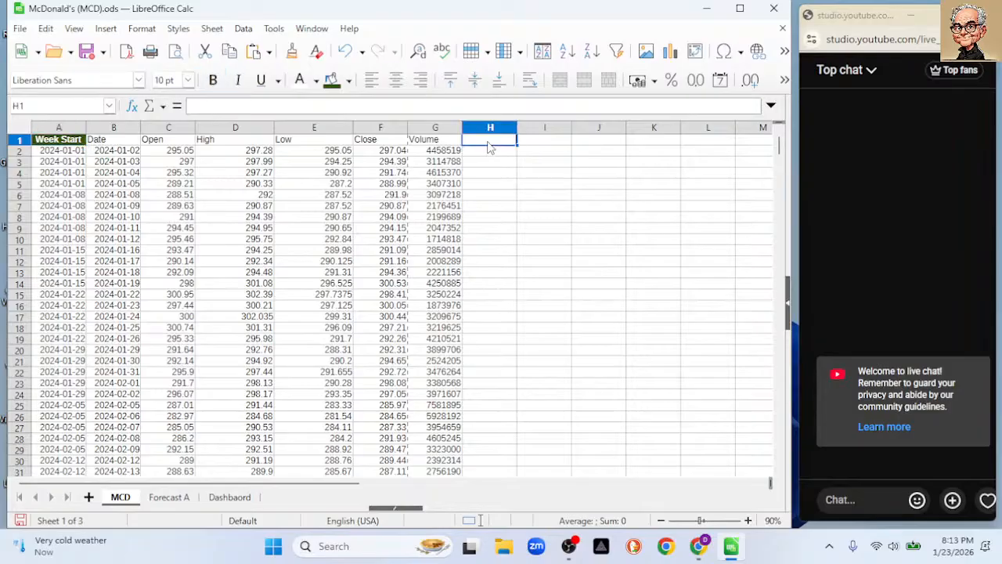
type("50d SMA")
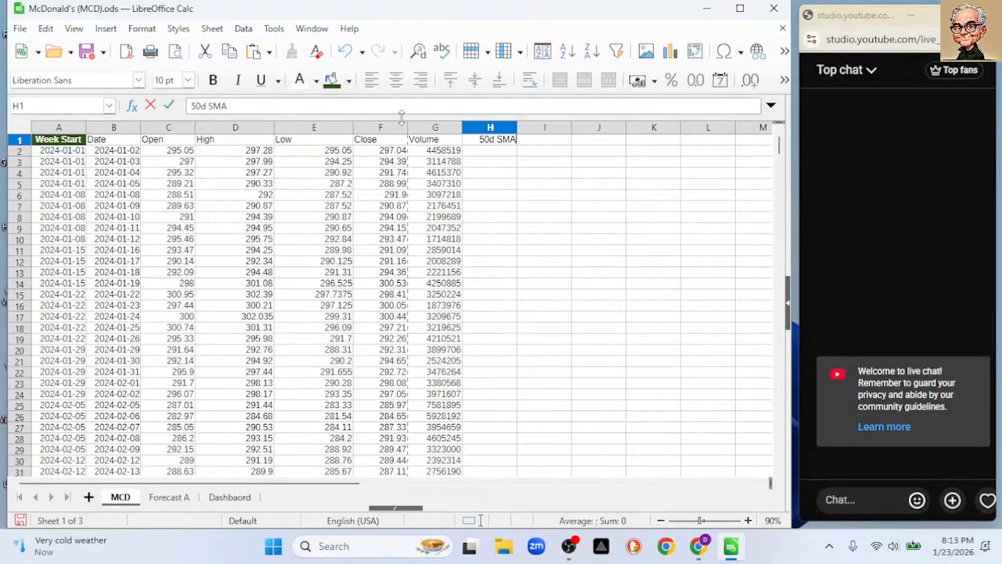
left_click(538, 143)
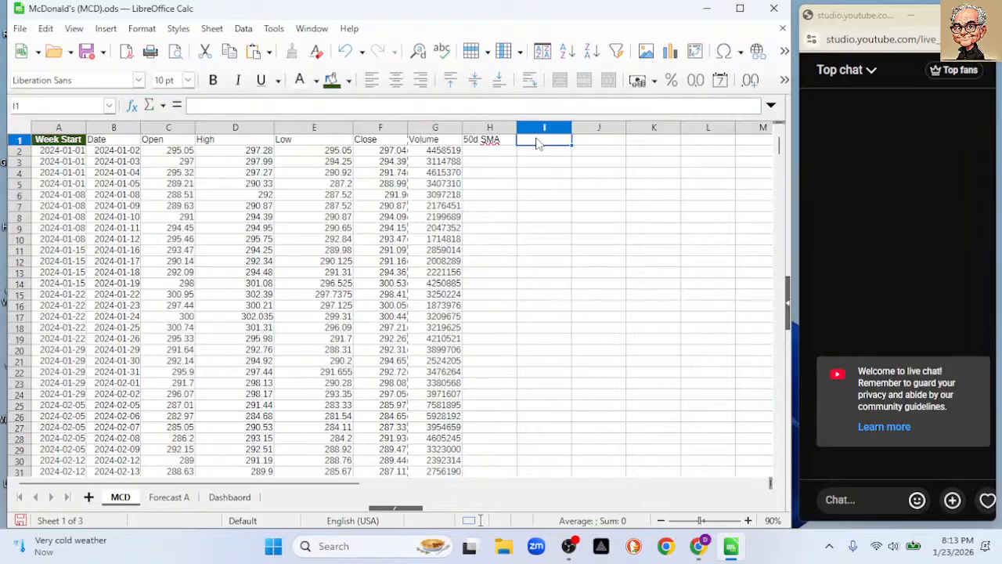
type("2-s SMA")
key("Return")
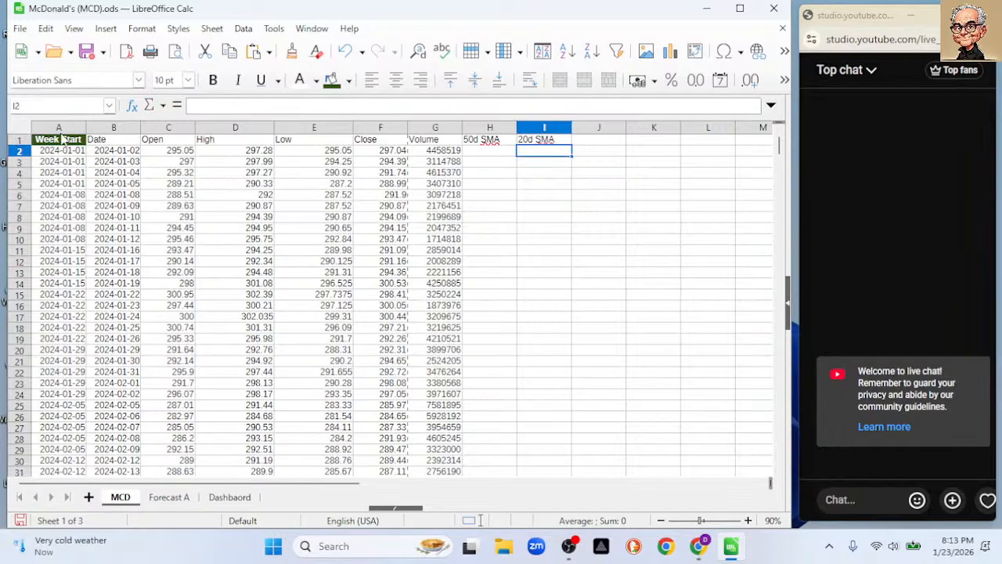
Highlight the Date and Close columns together to review the price series, and clear the selection
left_click(111, 128)
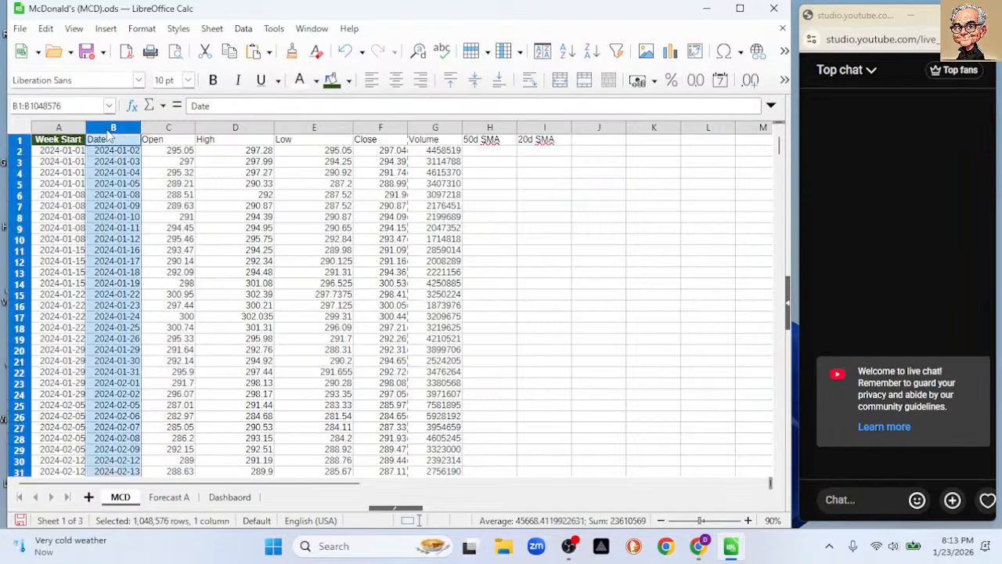
left_click(375, 131, "ctrl")
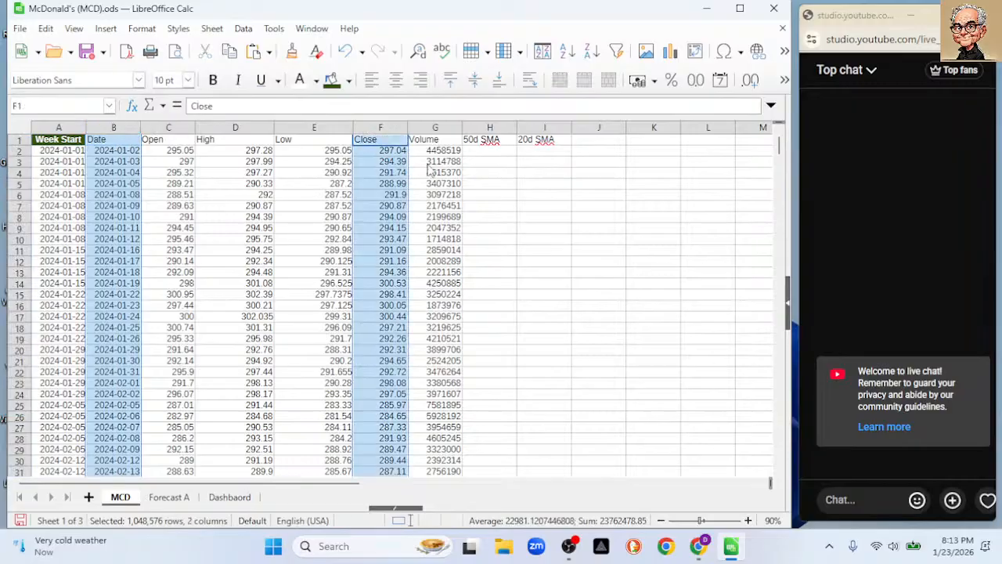
left_click(545, 249)
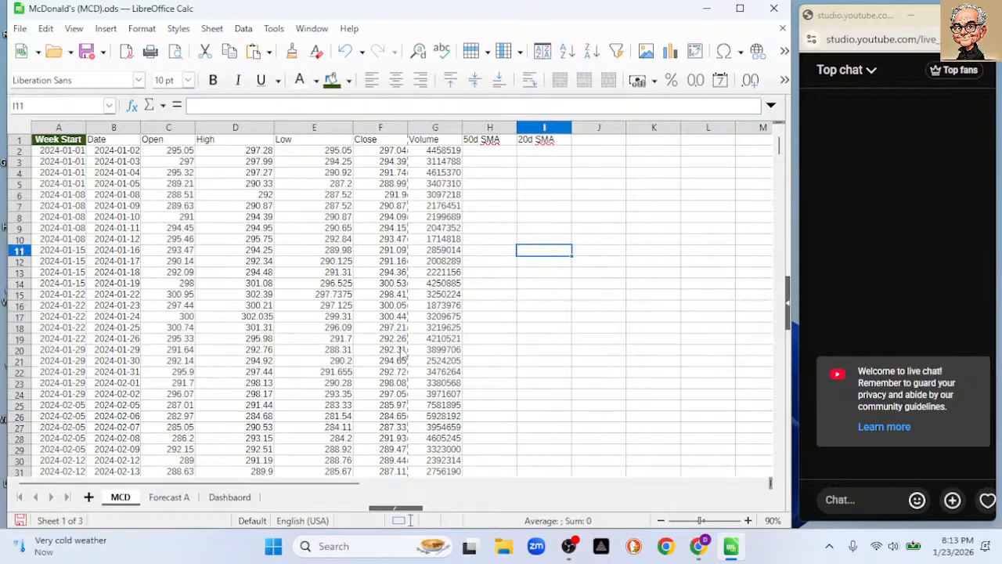
Enter =AVERAGE(E2:E51) in H51 and fill it down column H through row 518
left_click(495, 365)
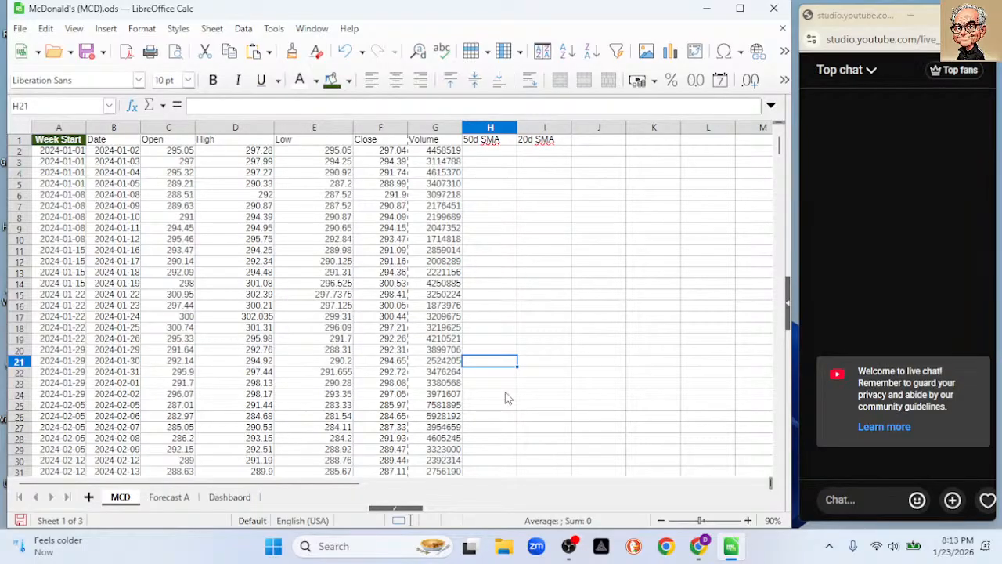
scroll(506, 398, "down", 6)
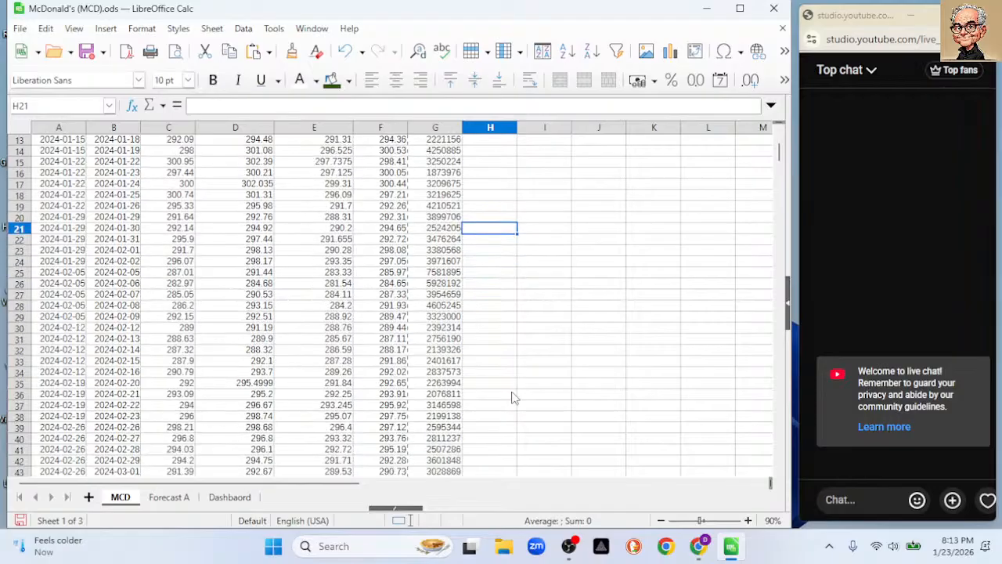
scroll(509, 400, "down", 2)
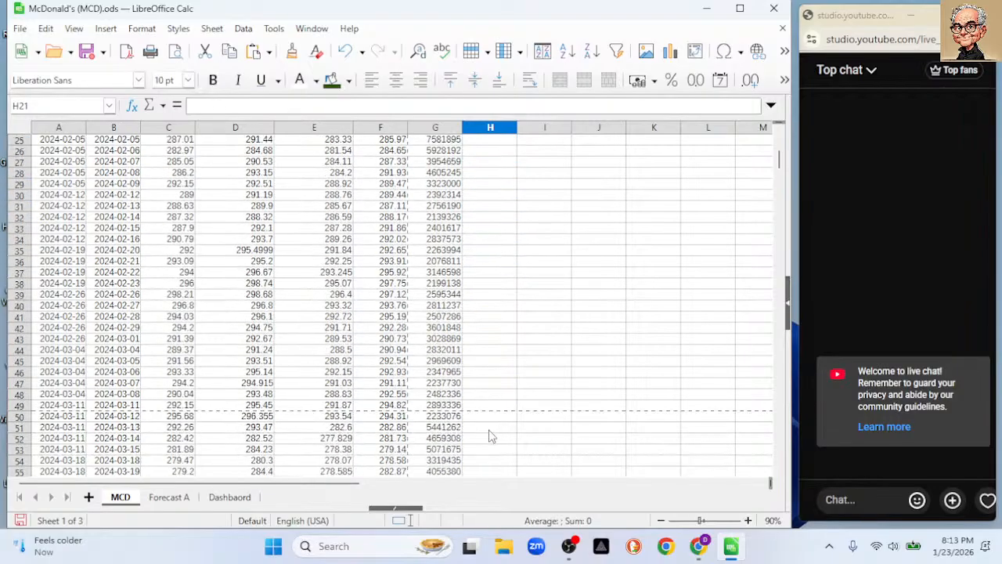
left_click(483, 429)
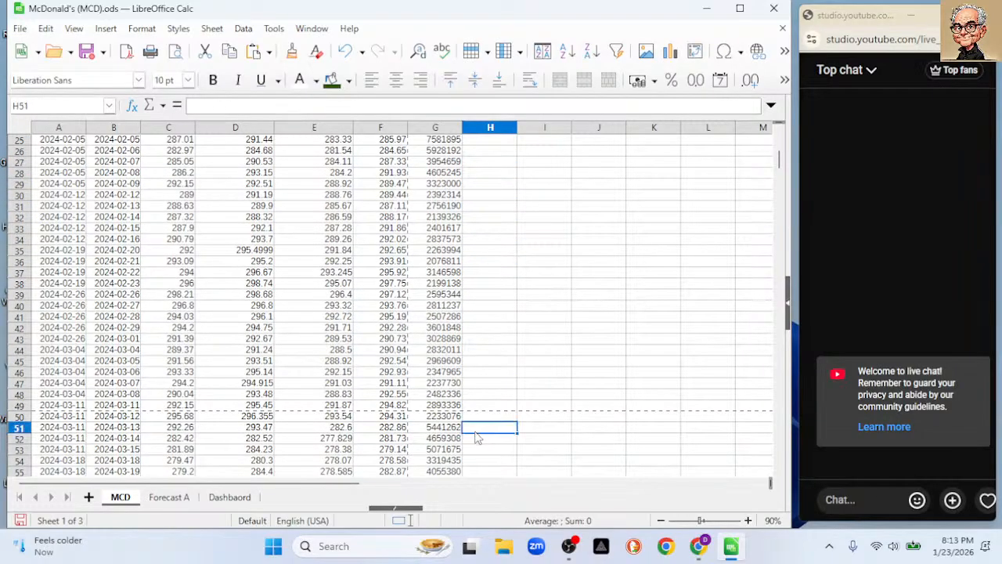
type("=aver")
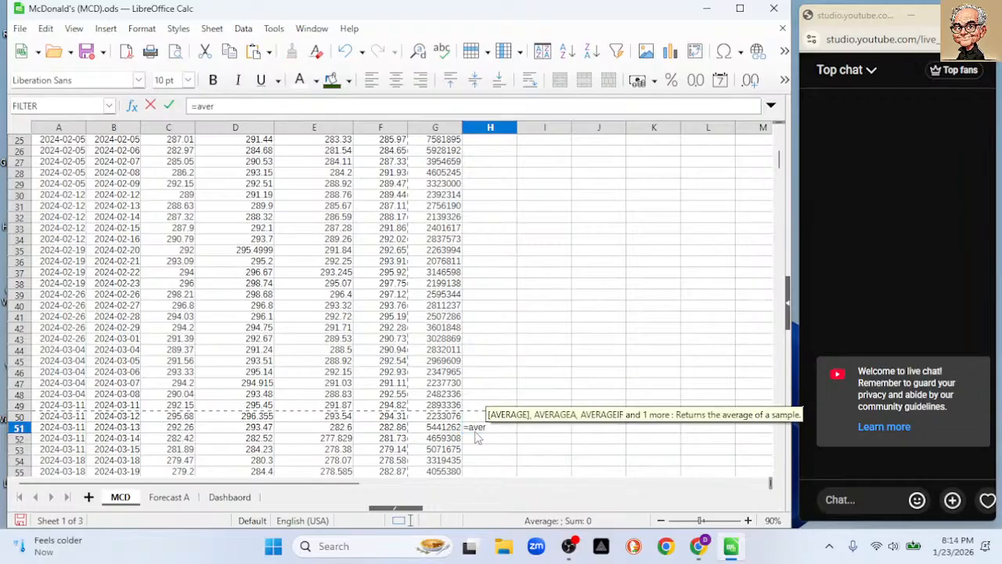
key("Return")
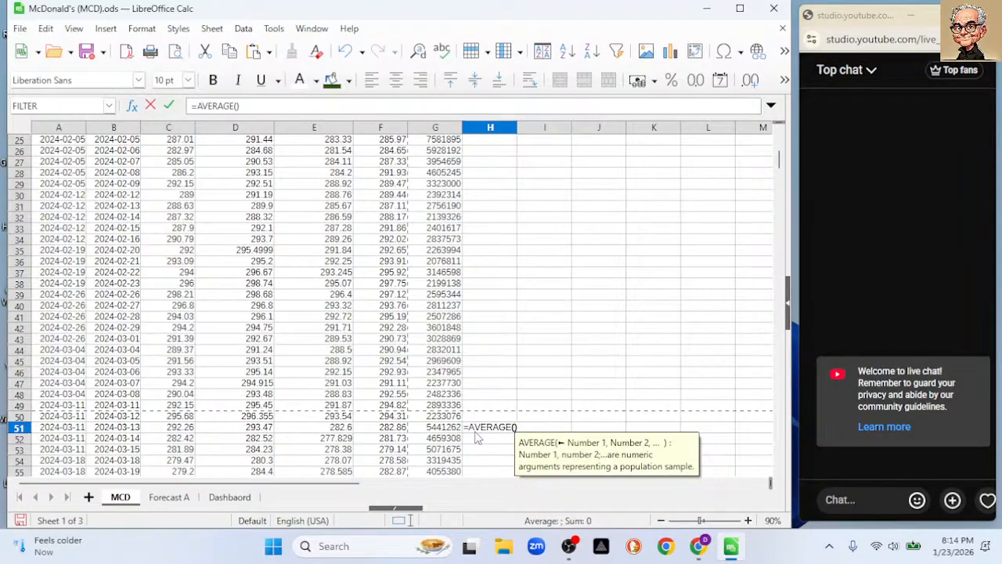
type("E")
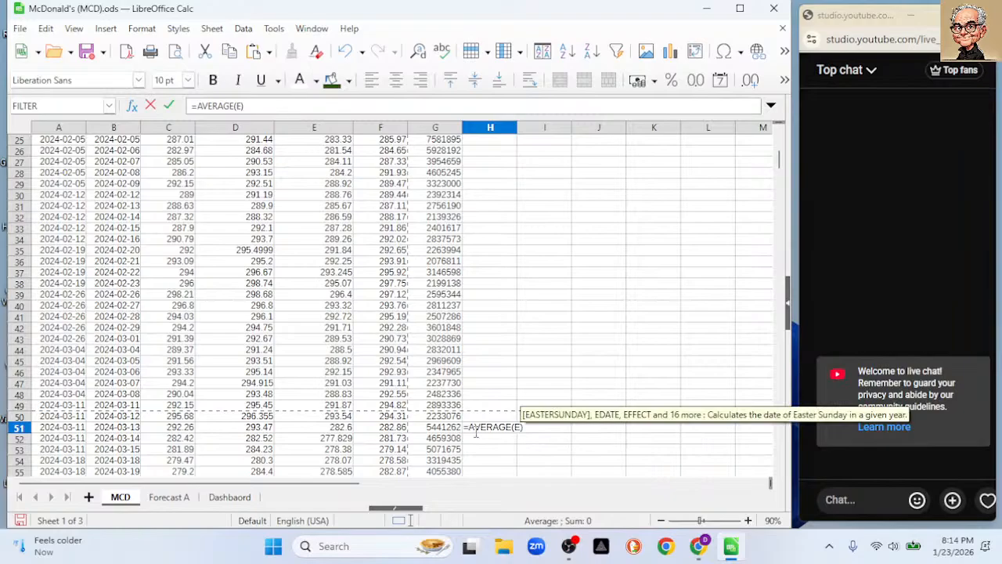
type("2:E")
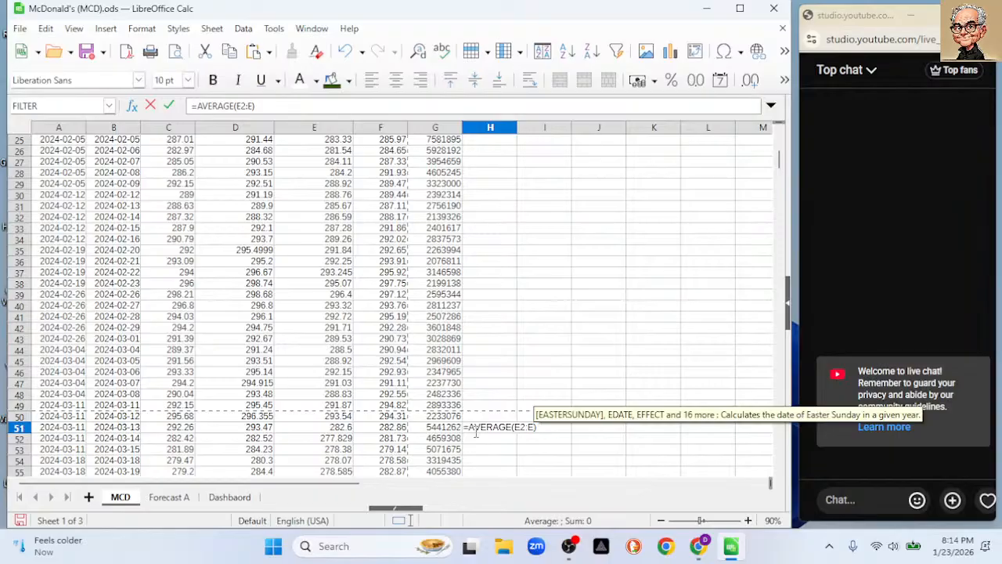
type("51")
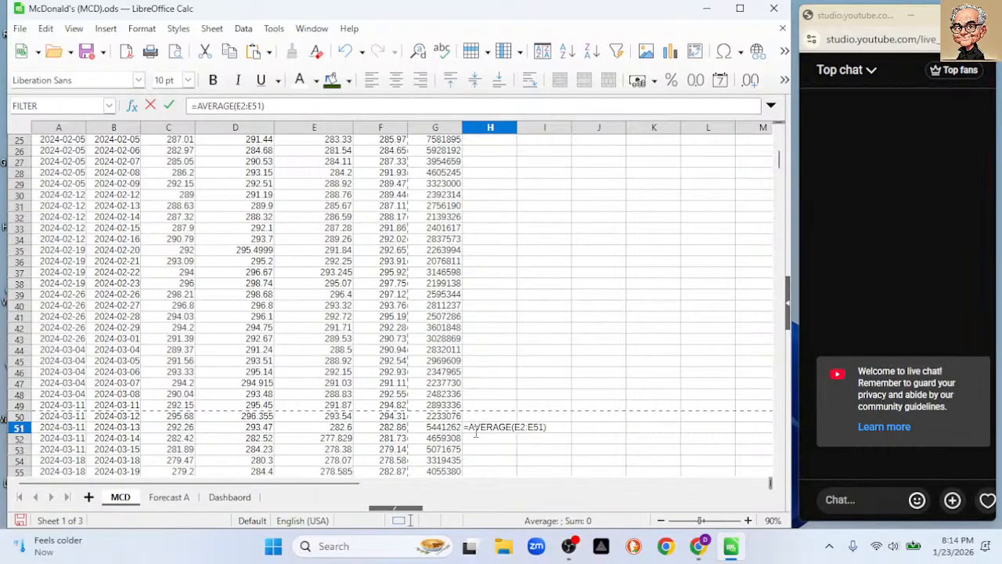
key("Return")
left_click(477, 427)
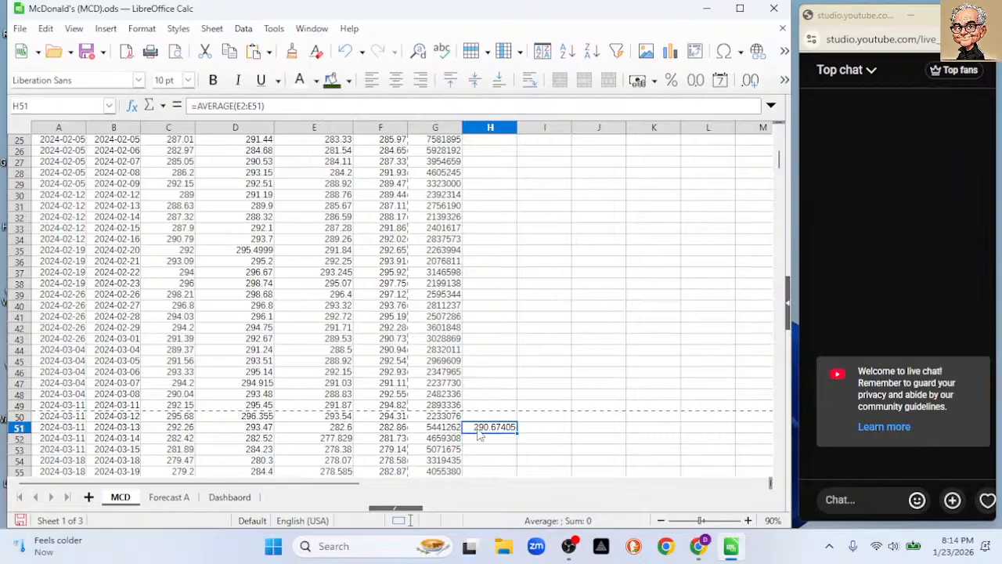
double_click(517, 432)
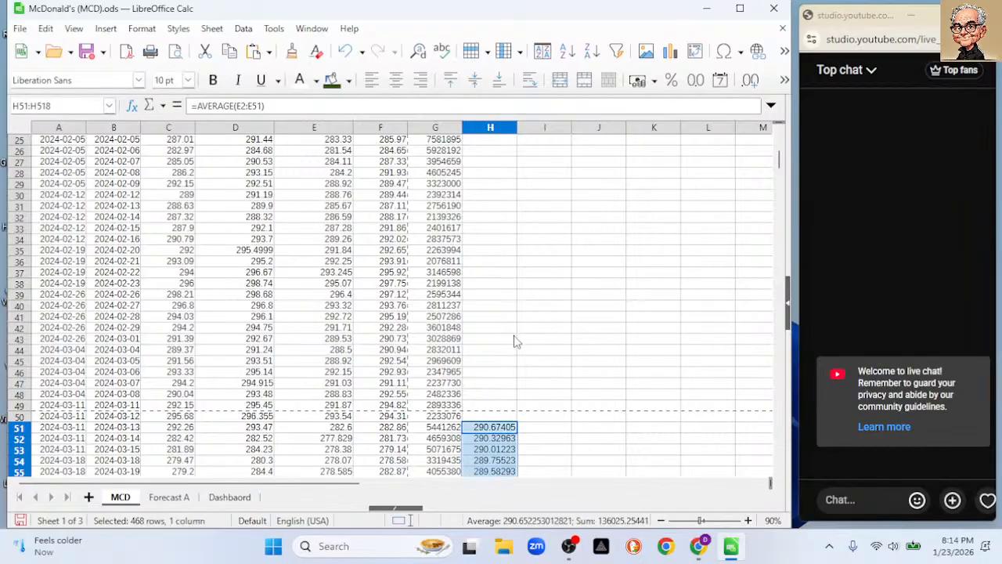
Enter =AVERAGE(E2:E21) in cell I21 for the 20-day moving average
scroll(139, 235, "up", 3)
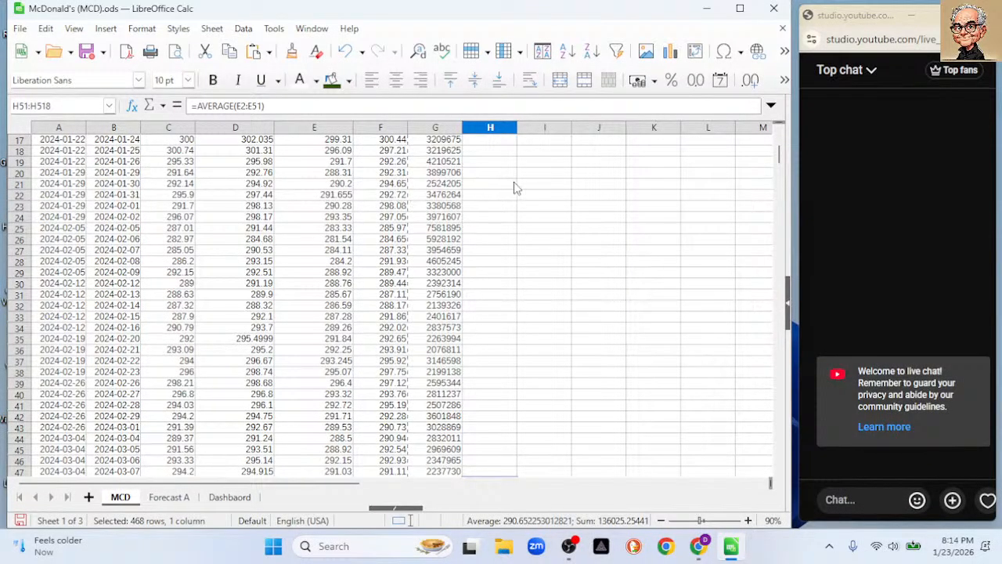
left_click(545, 188)
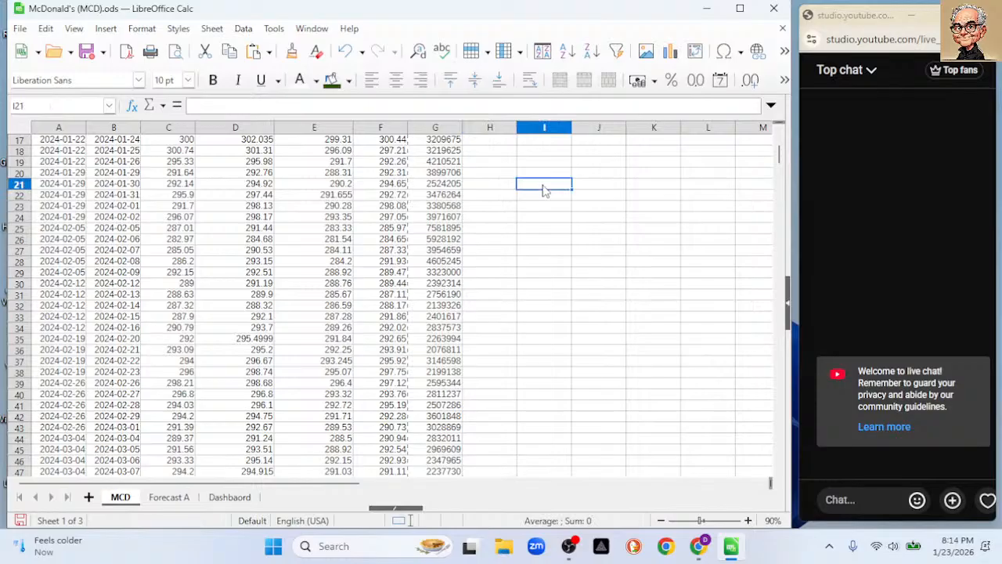
type("=aver")
key("Return")
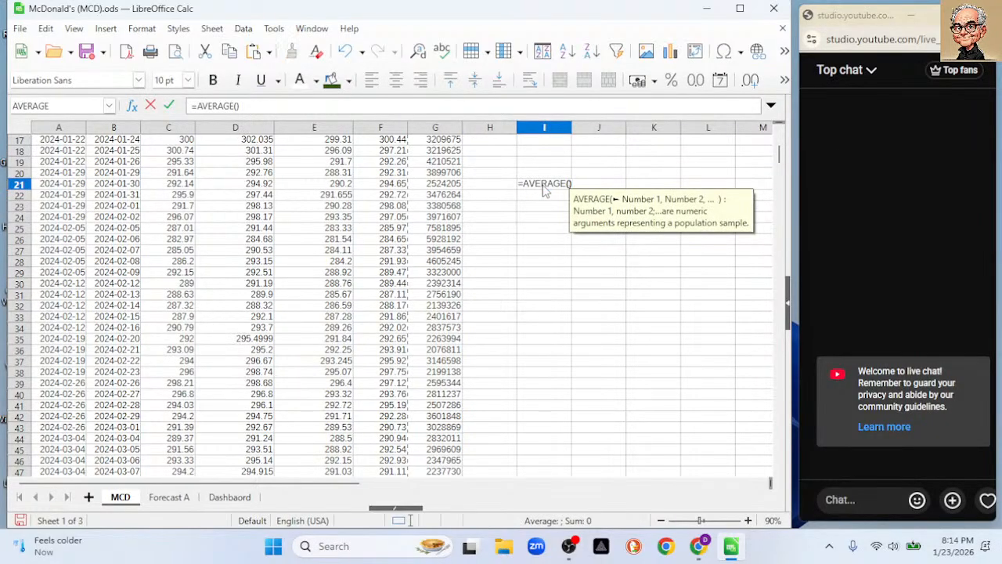
type("E")
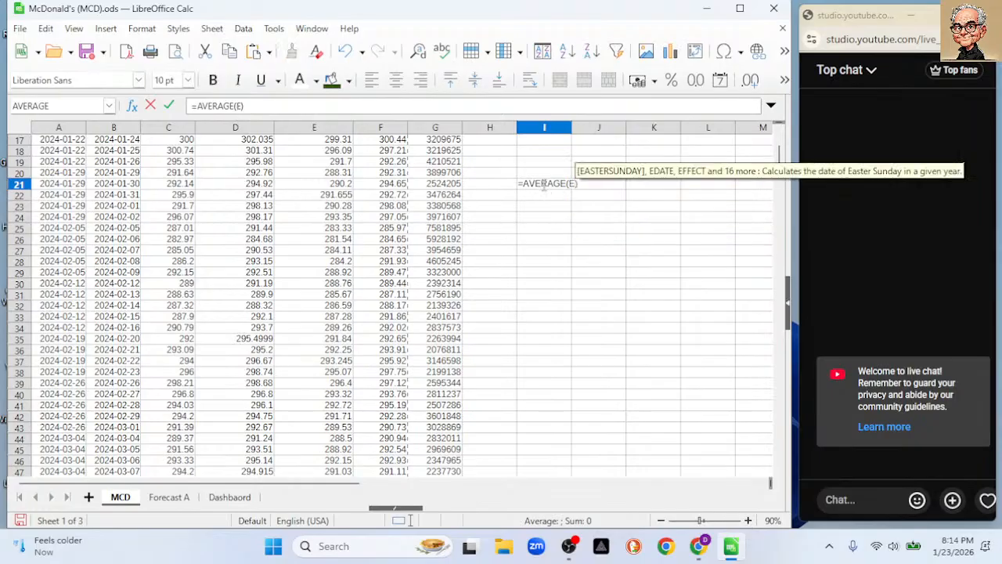
type("2:")
type("E21")
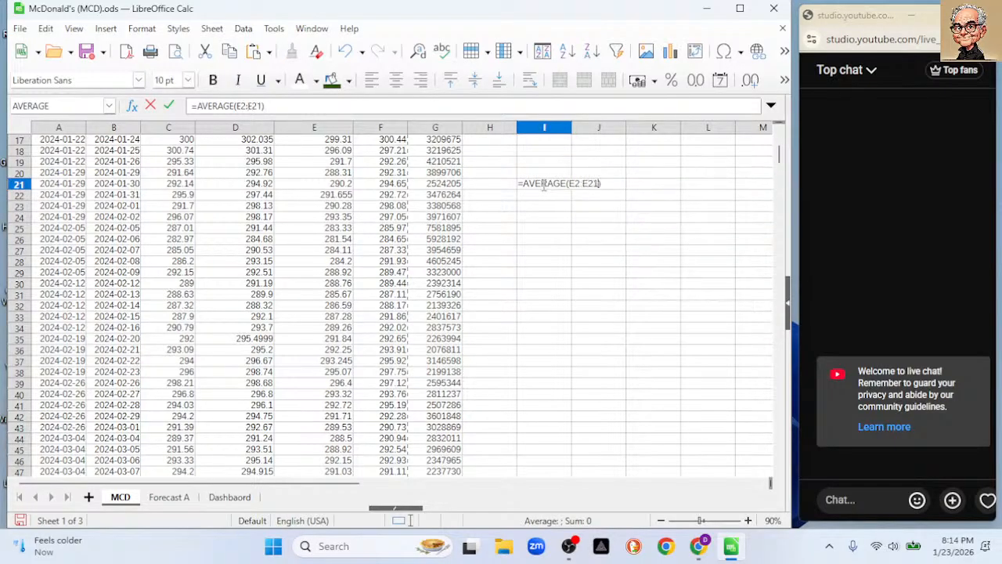
key("Return")
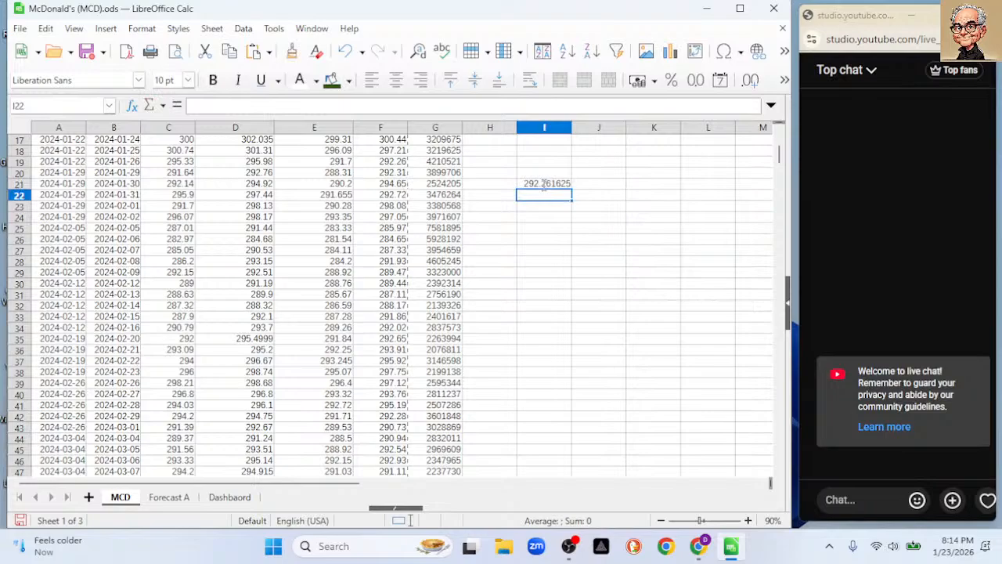
Fill the 20-day average formula from I21 down column I through row 518
left_click(565, 184)
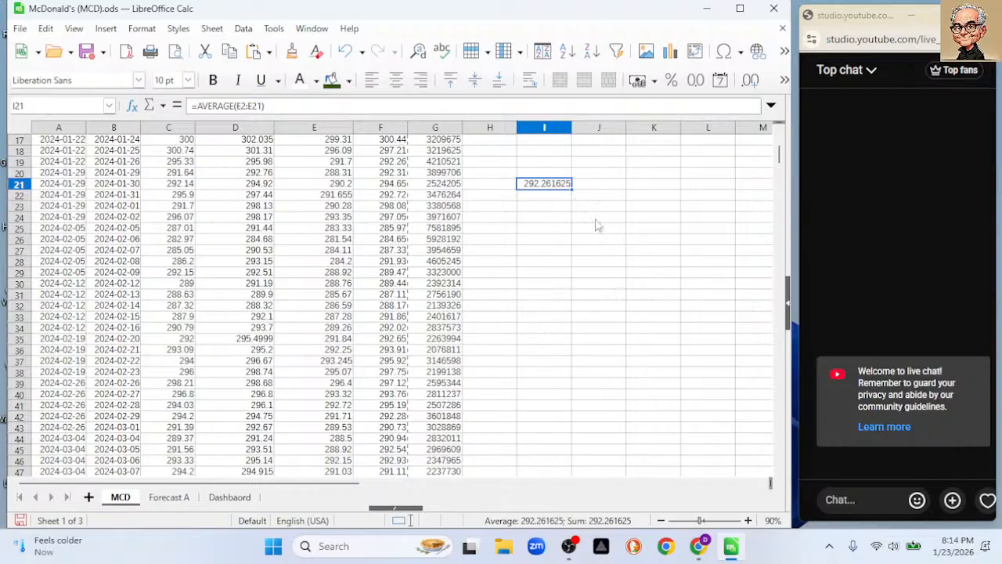
left_click(645, 238)
left_click(552, 185)
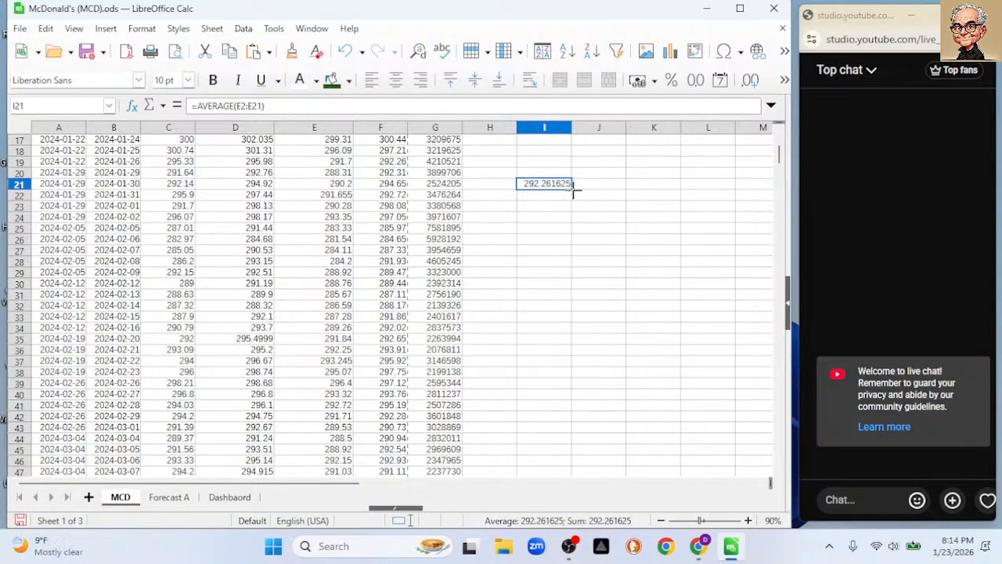
left_click_drag(572, 188, 552, 258)
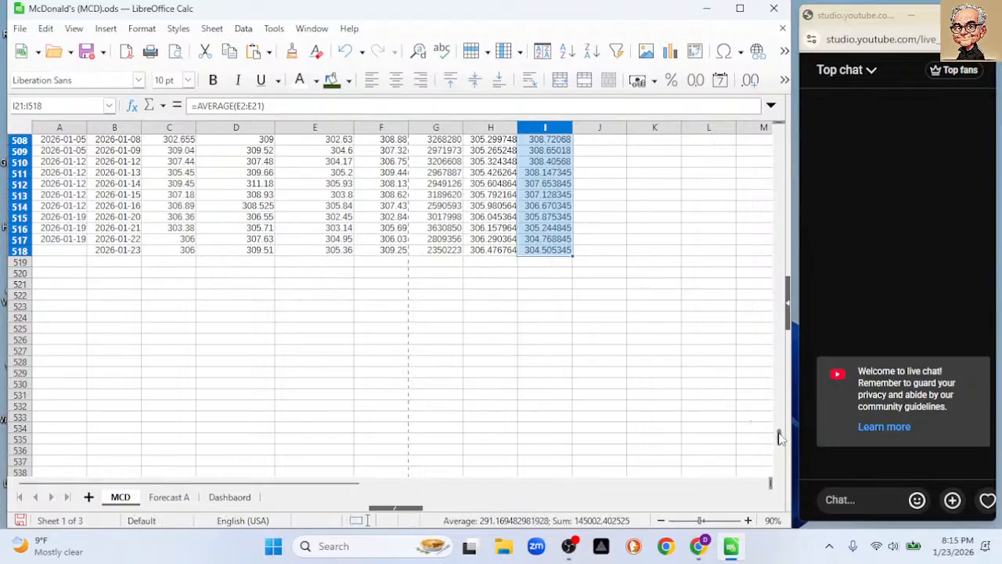
Create a Lines Only line chart from the Date, Close, 50d SMA and 20d SMA columns
left_click_drag(779, 436, 778, 141)
left_click(525, 219)
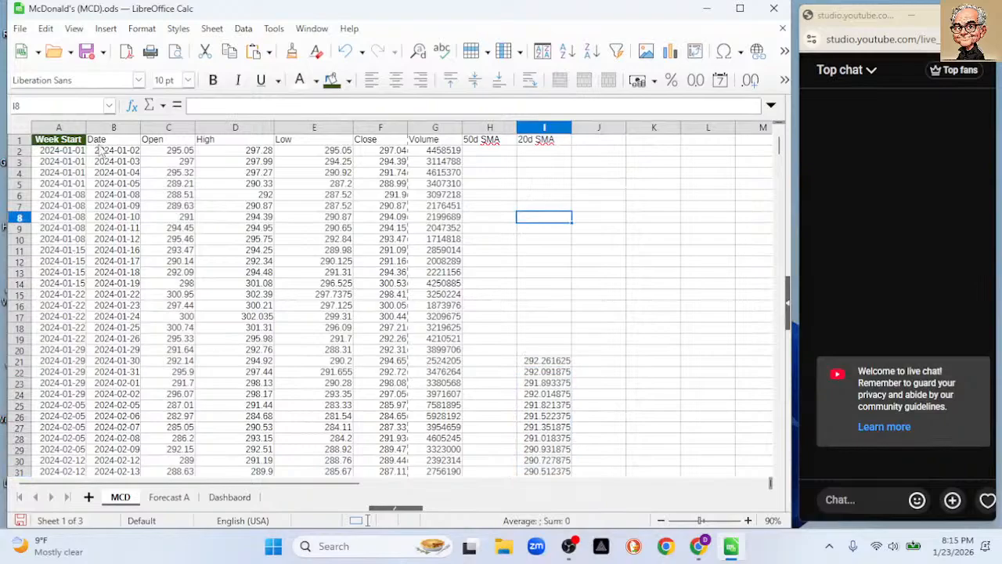
left_click(116, 129)
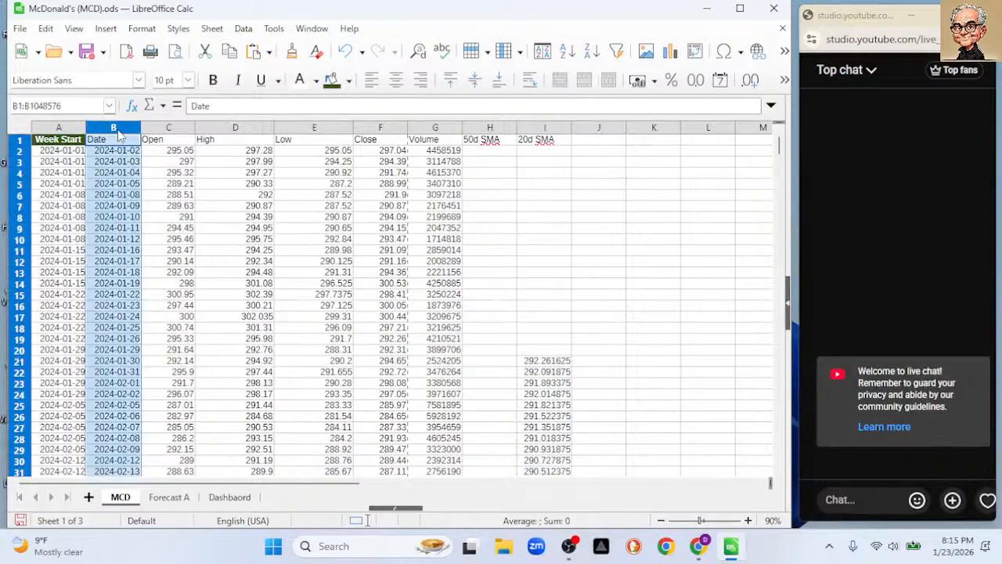
left_click(373, 129, "ctrl")
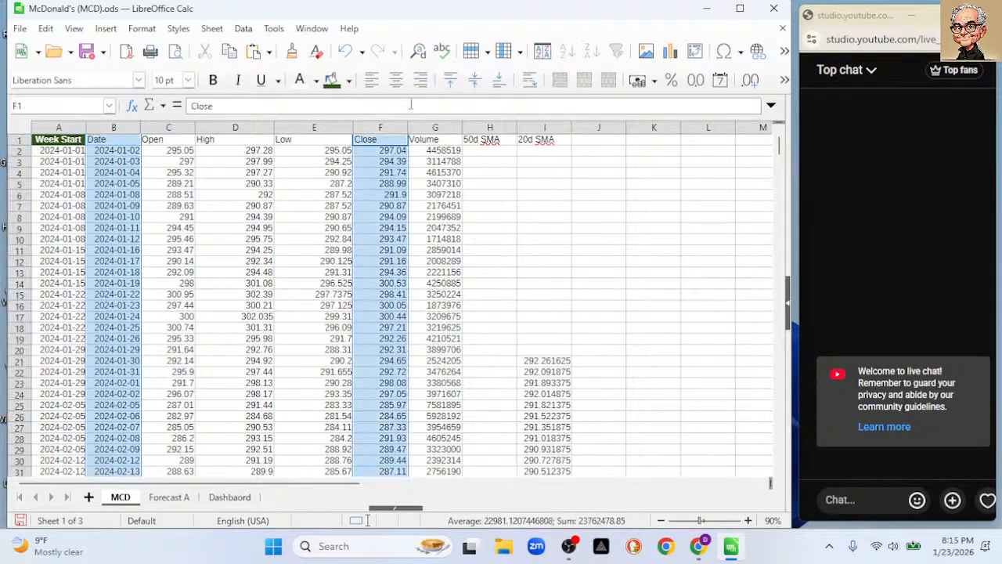
left_click(490, 130, "ctrl")
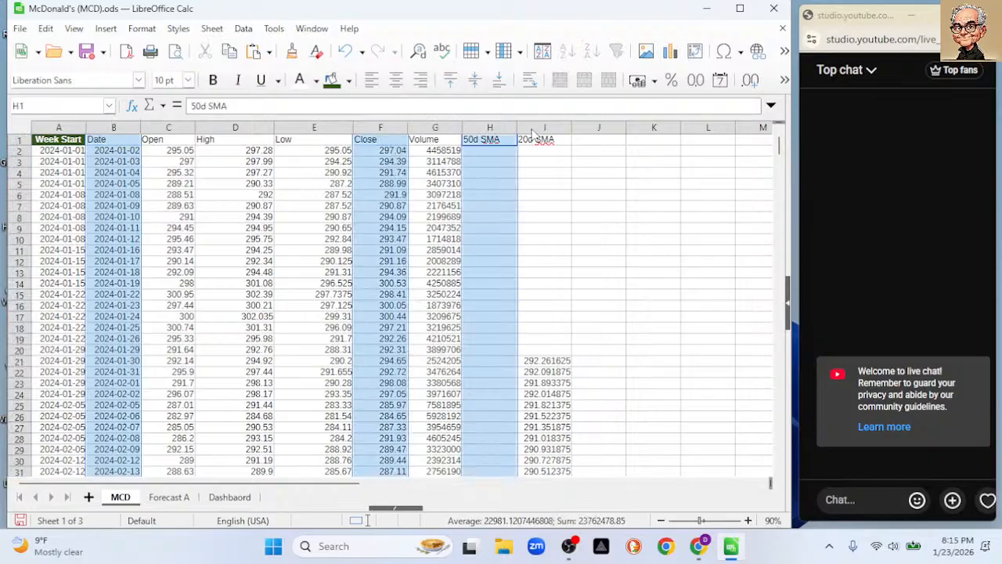
left_click(537, 130, "ctrl")
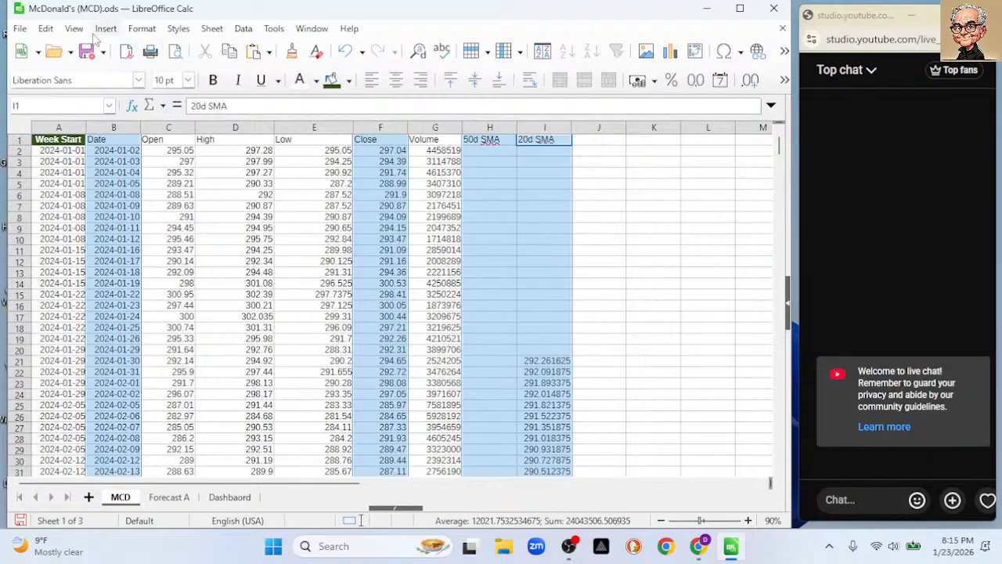
left_click(667, 51)
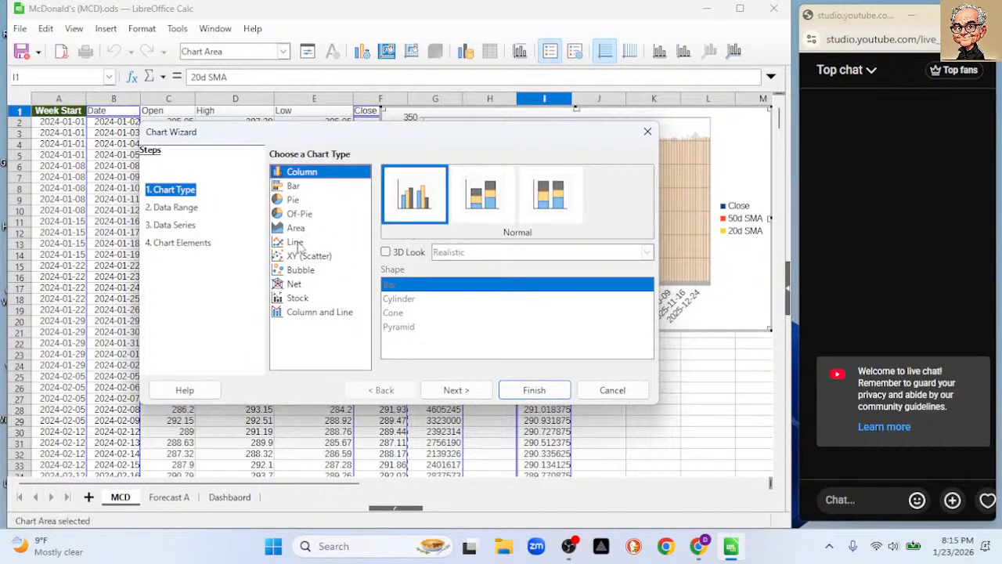
left_click(295, 242)
left_click(552, 195)
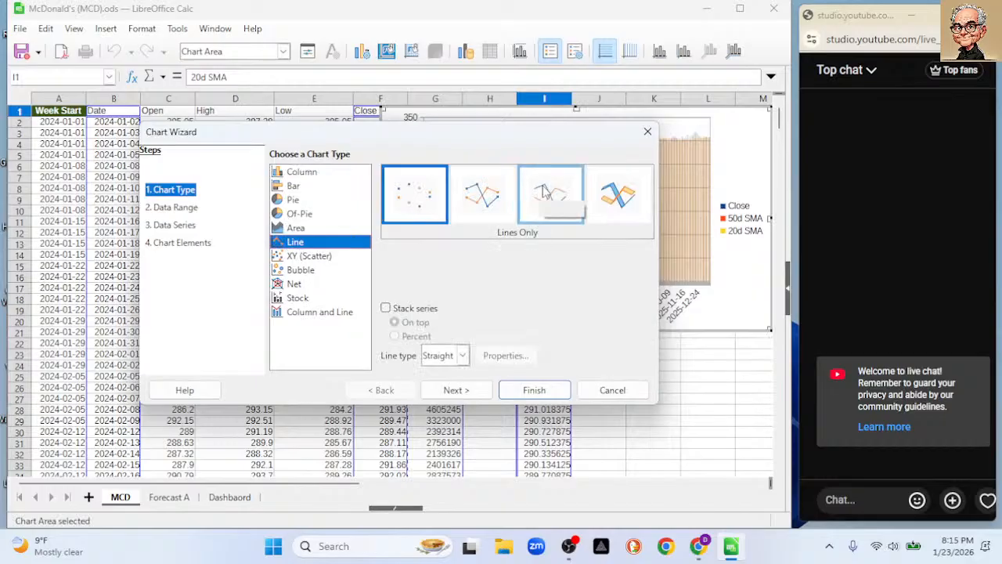
left_click(534, 390)
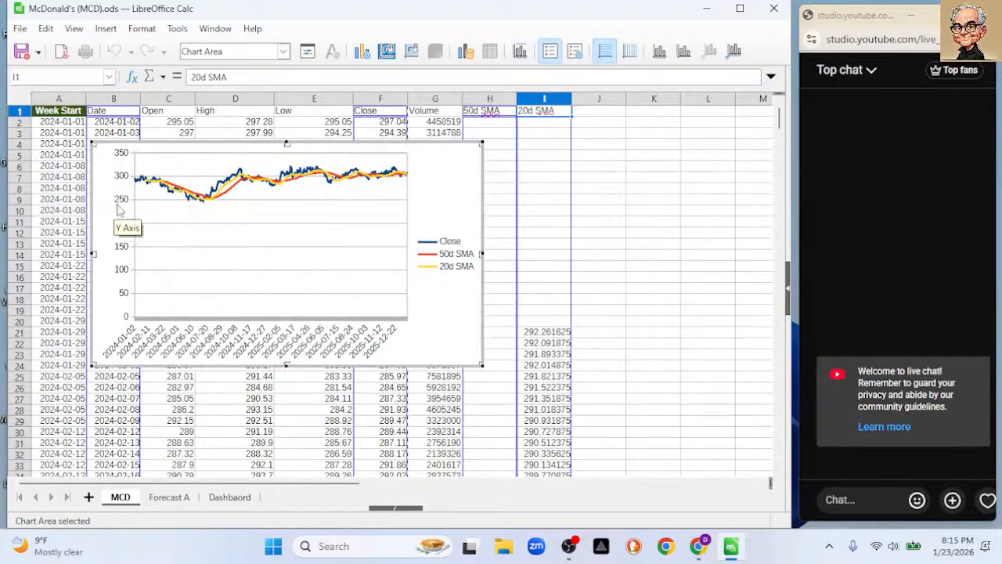
Turn off the automatic minimum of the chart's Y axis and set it to 245
left_click(123, 226)
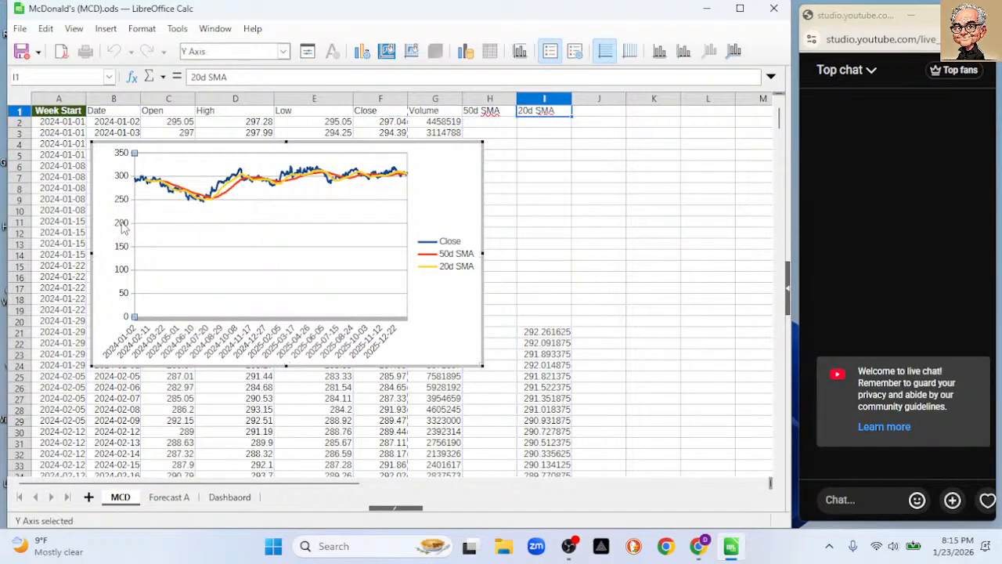
double_click(122, 227)
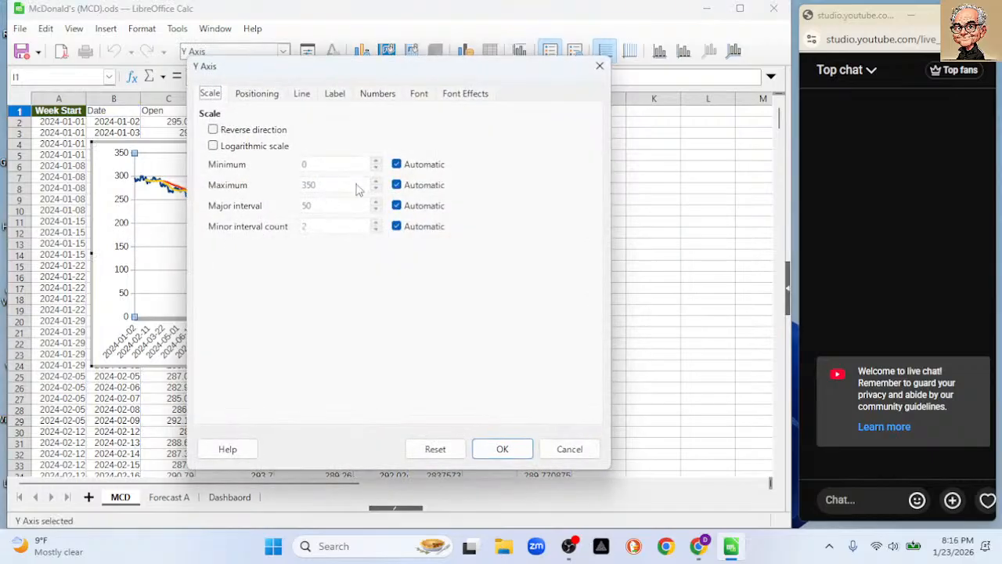
left_click(396, 165)
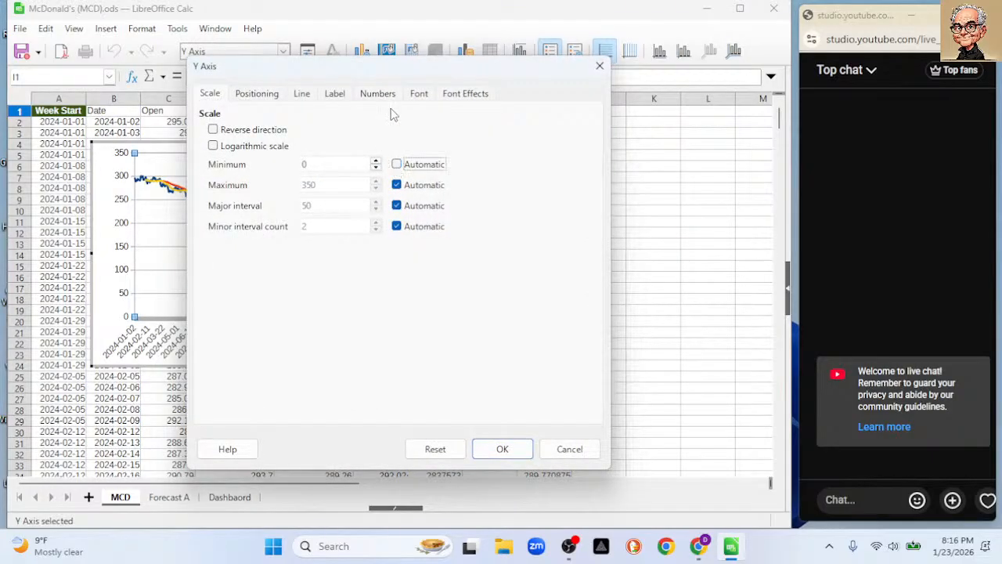
left_click_drag(400, 70, 505, 85)
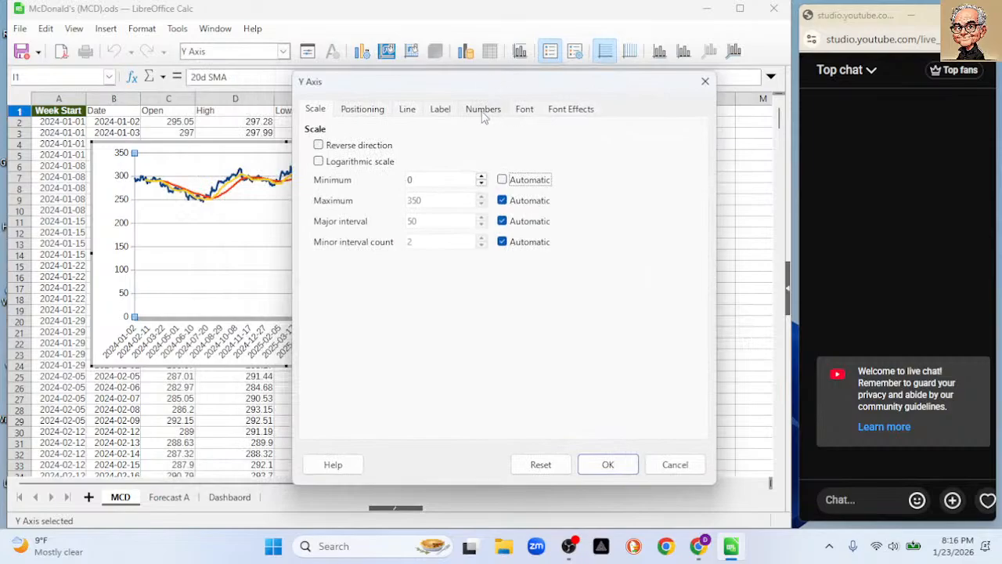
double_click(418, 179)
key("Return")
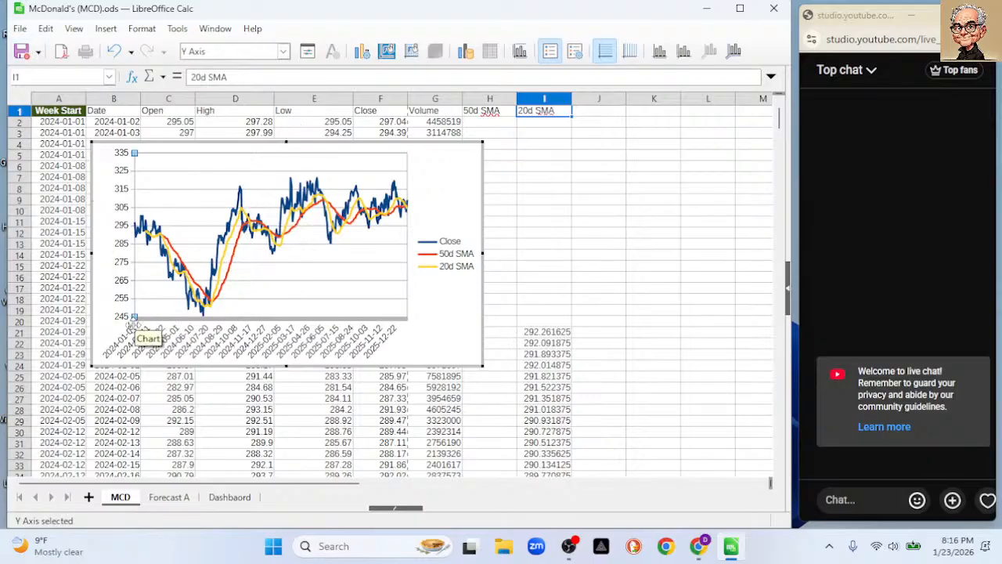
Change the chart's X axis type to Date and set its minimum to 2026-01-02 instead of automatic
left_click(216, 344)
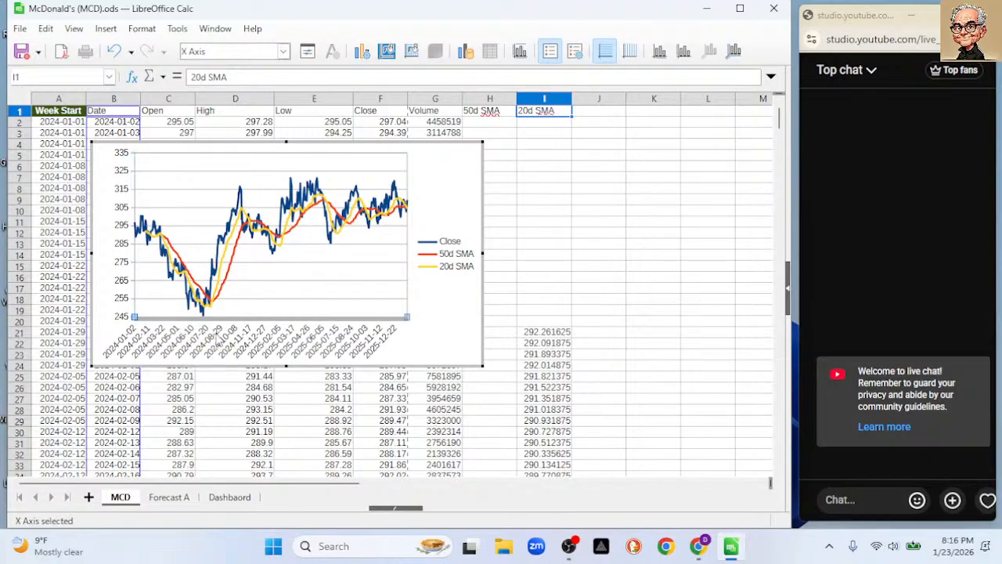
double_click(217, 342)
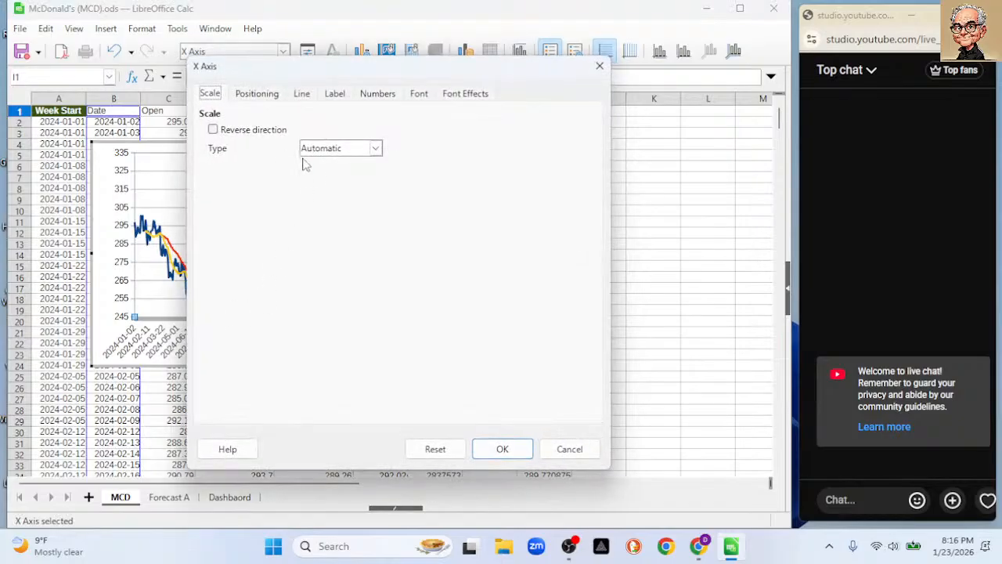
left_click(375, 149)
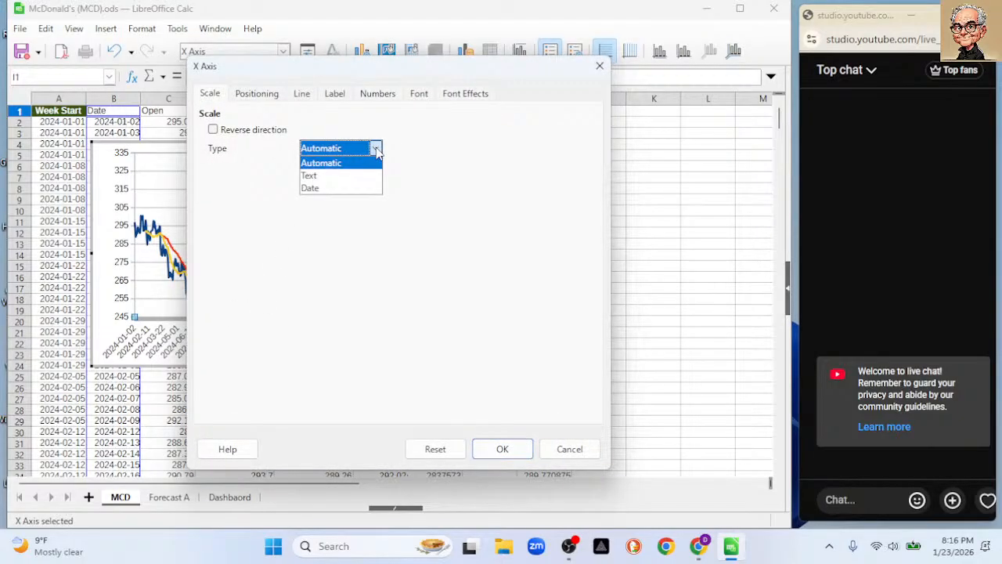
left_click(353, 189)
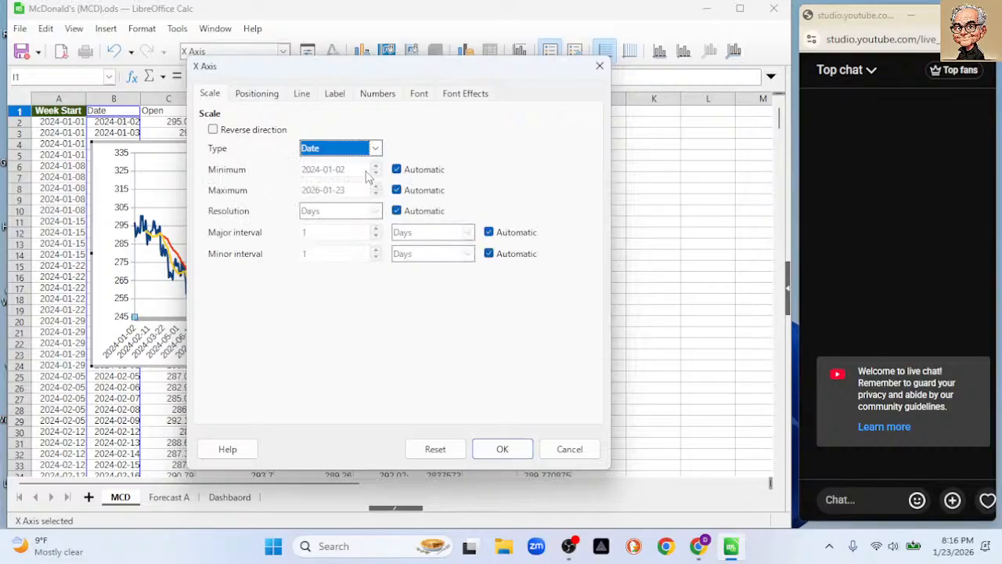
left_click(397, 170)
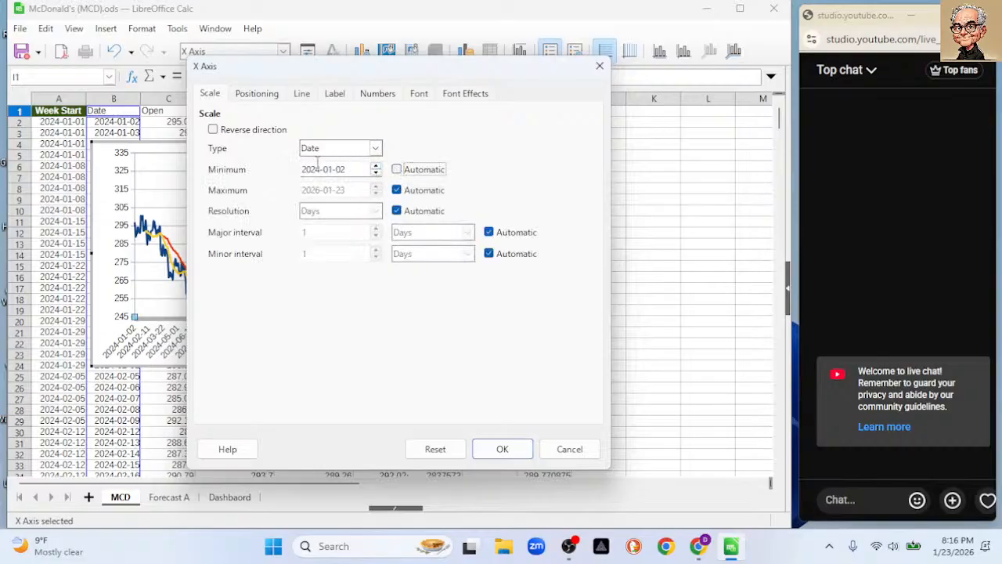
left_click(323, 169)
left_click(493, 450)
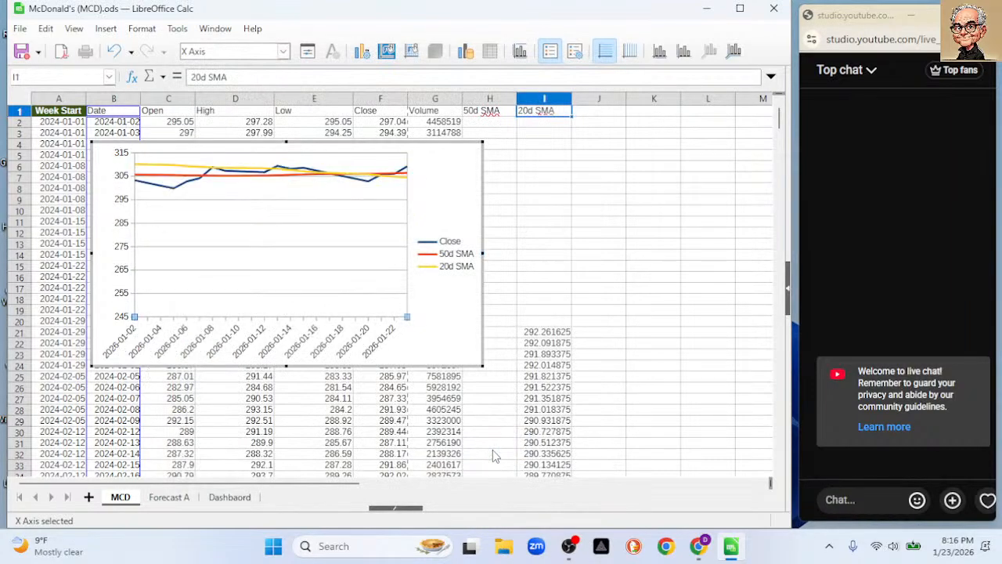
Set the minimum of the chart's Y axis to 295
left_click(123, 202)
double_click(124, 202)
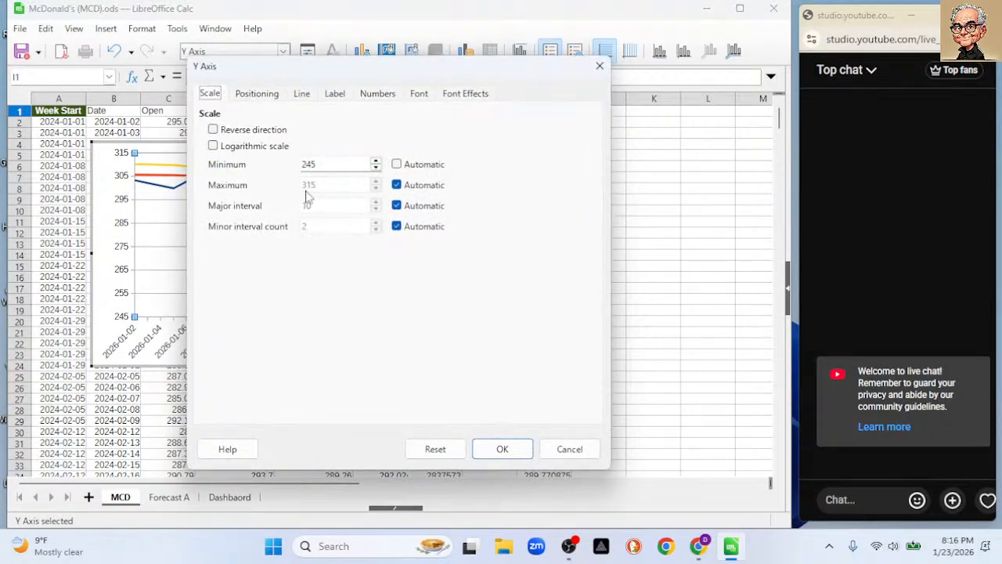
left_click_drag(344, 166, 252, 161)
left_click(489, 448)
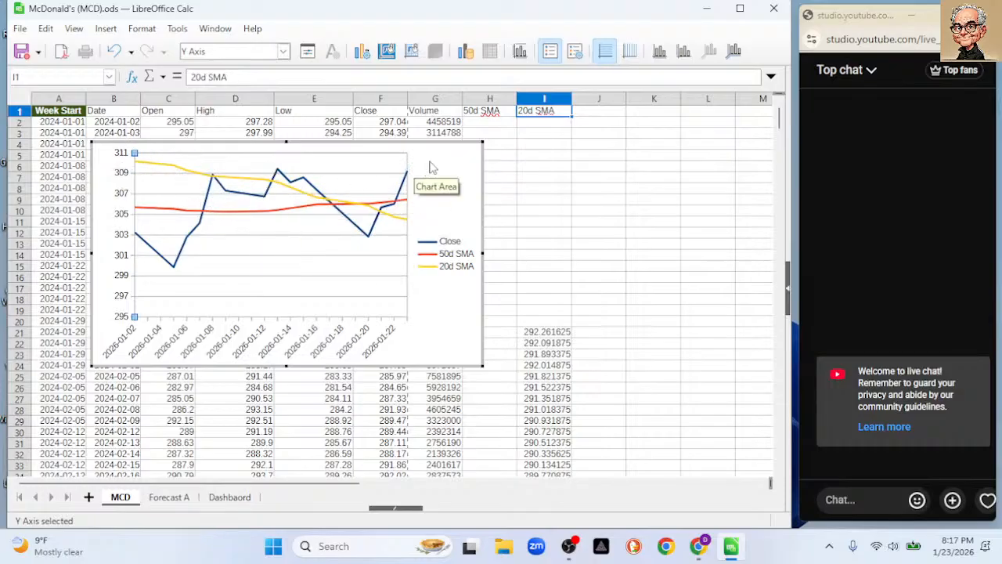
Change the chart legend's position to Bottom
left_click(445, 247)
double_click(445, 248)
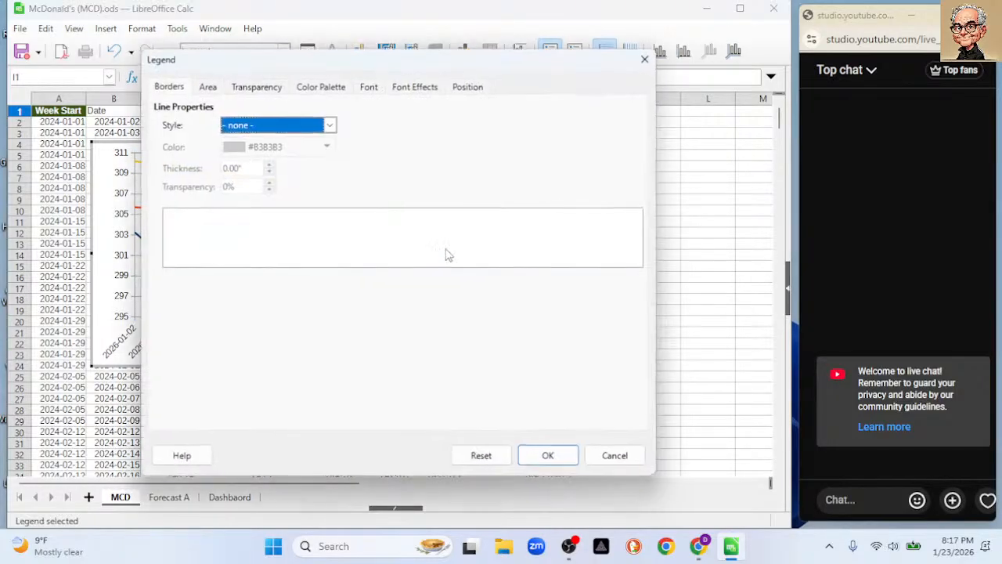
left_click(464, 92)
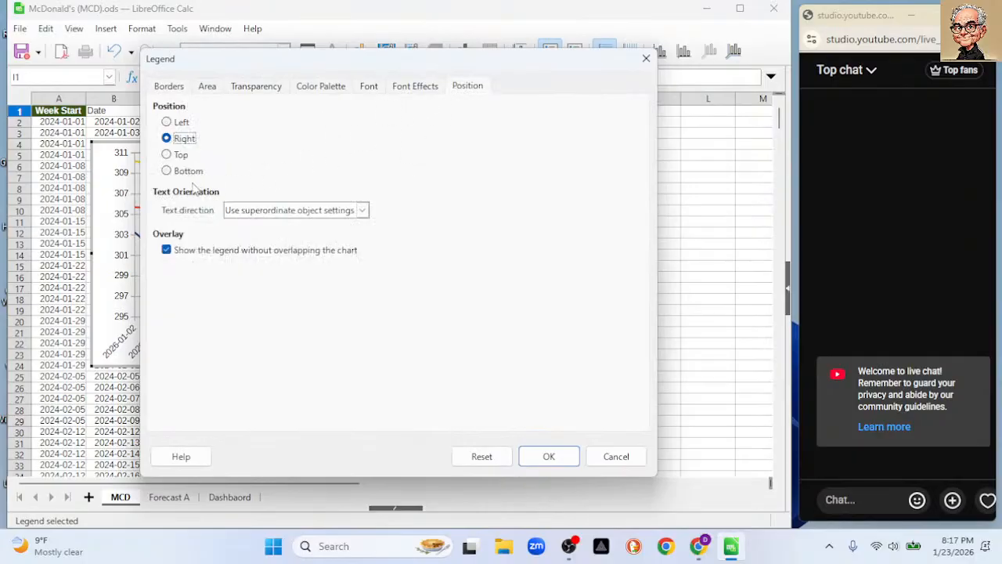
left_click(166, 171)
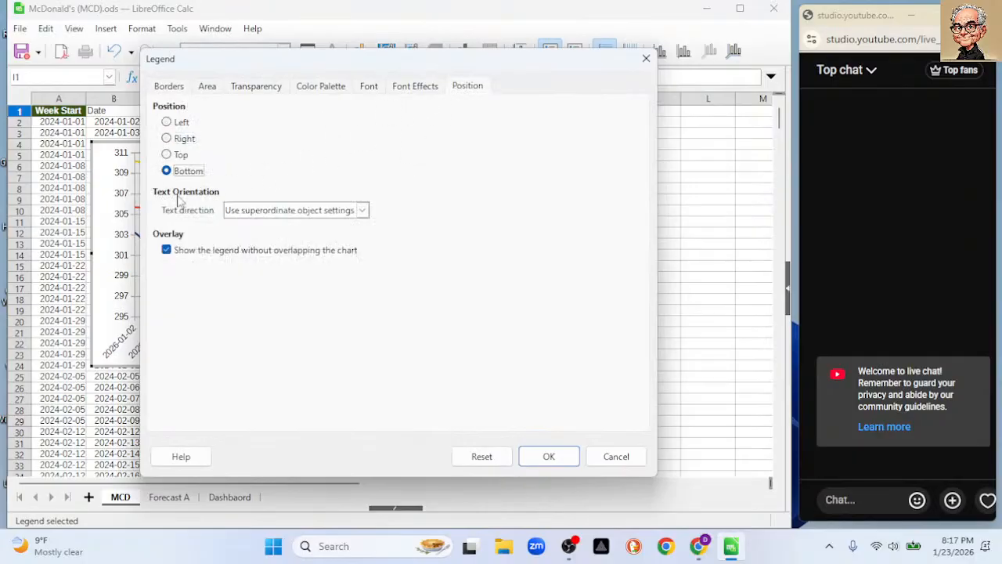
left_click(548, 458)
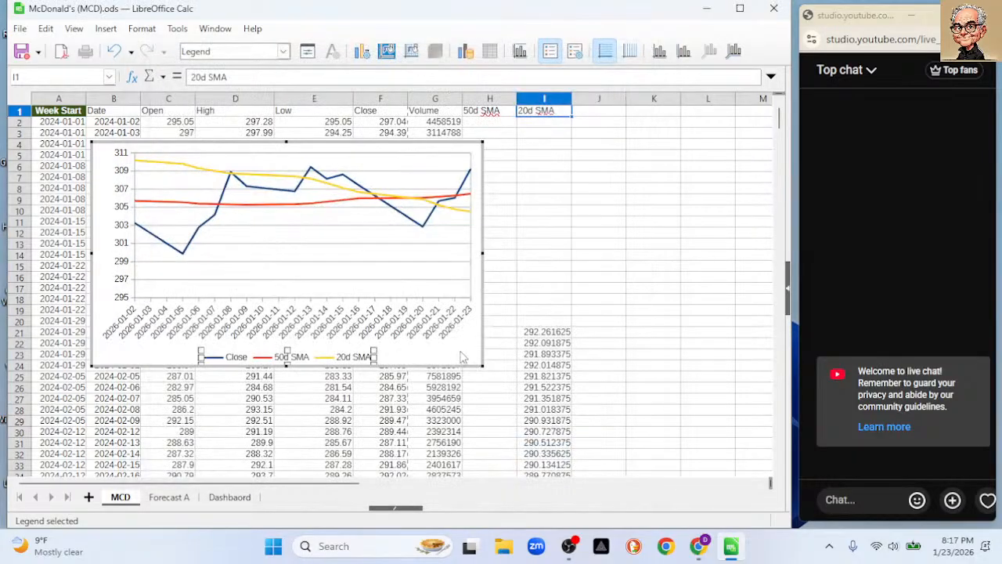
Set the minimum of the chart's Y axis to 296, keeping the axis in the chart
double_click(124, 290)
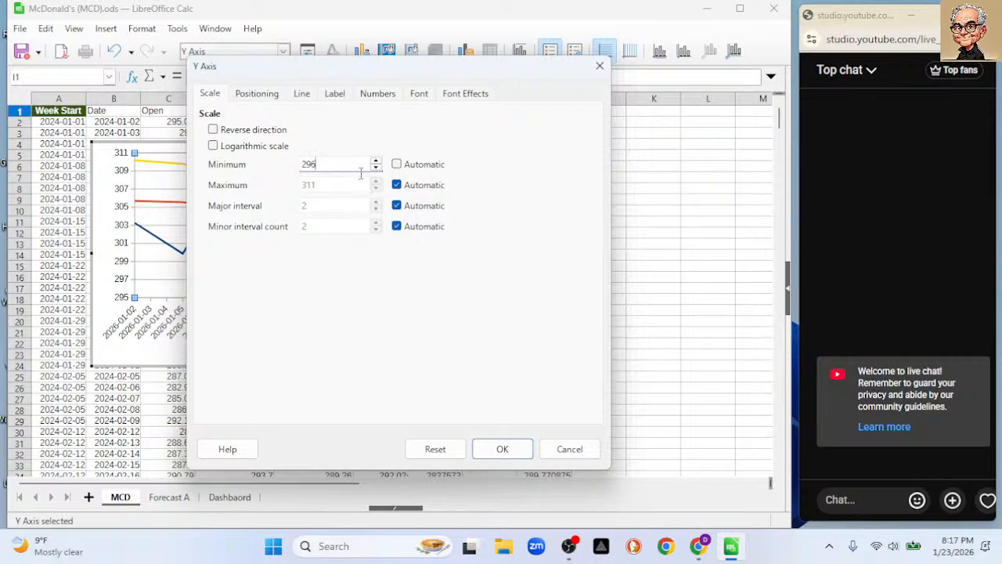
left_click(502, 449)
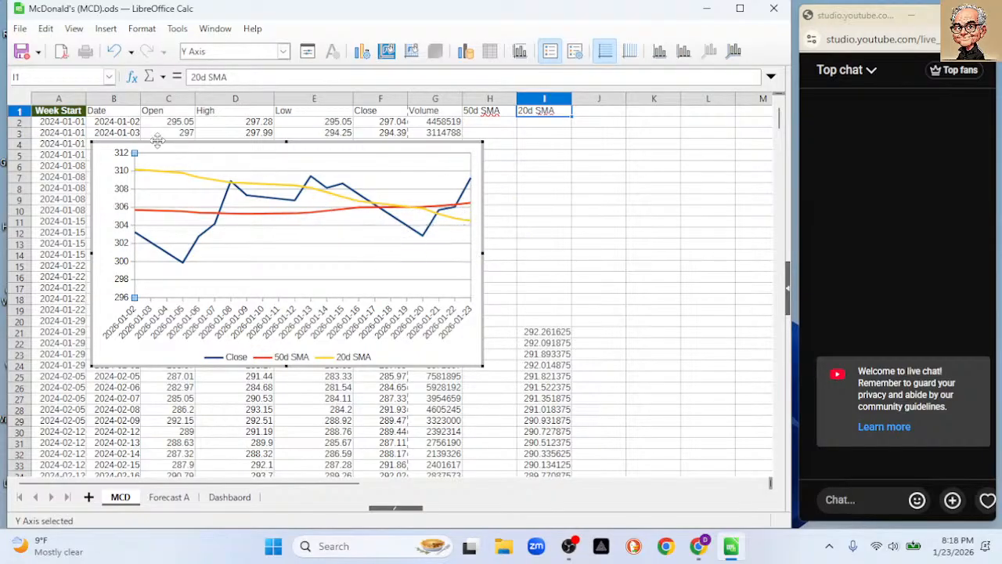
key("Delete")
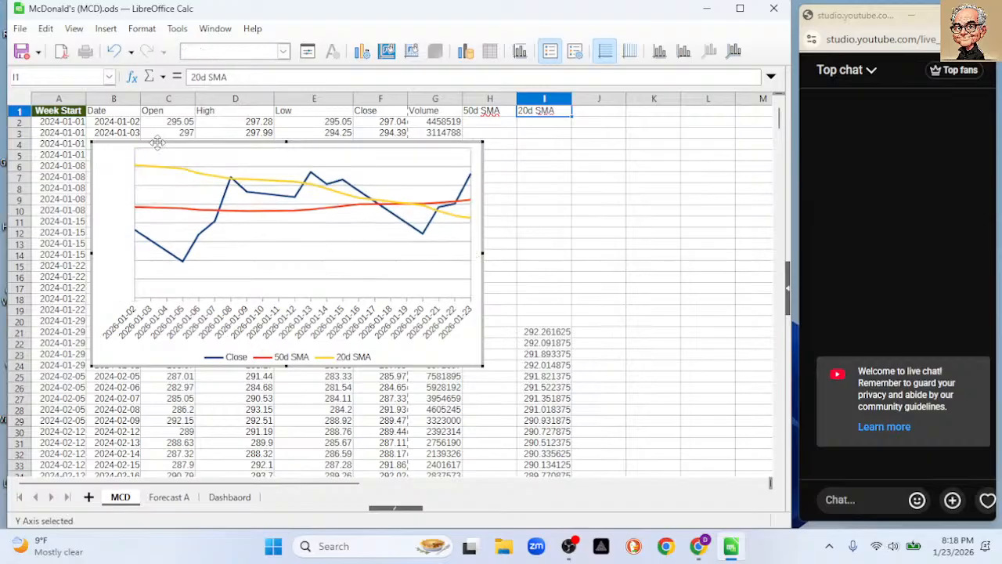
key("ctrl+z")
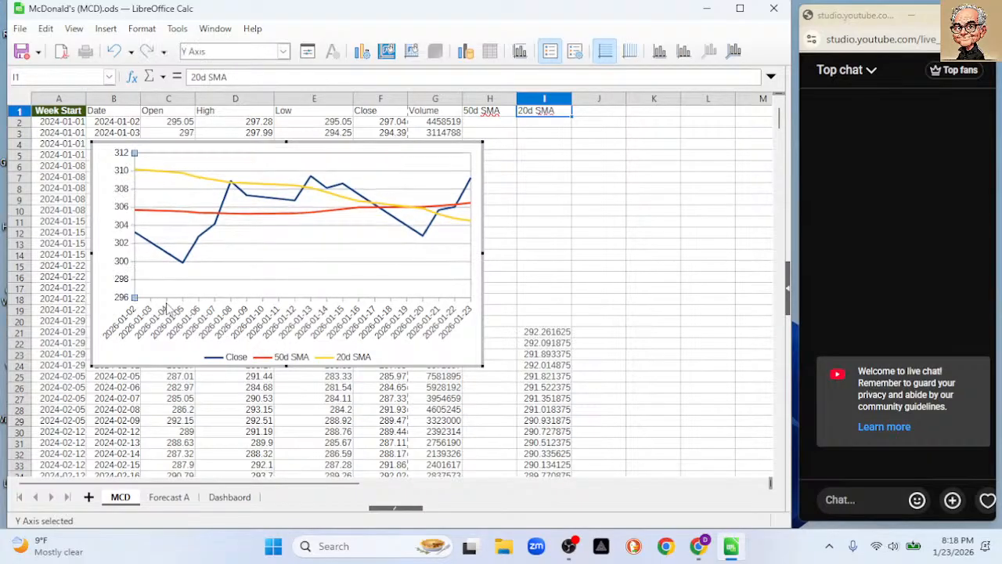
Give all cells of the Dashbaord sheet a green background
left_click(116, 356)
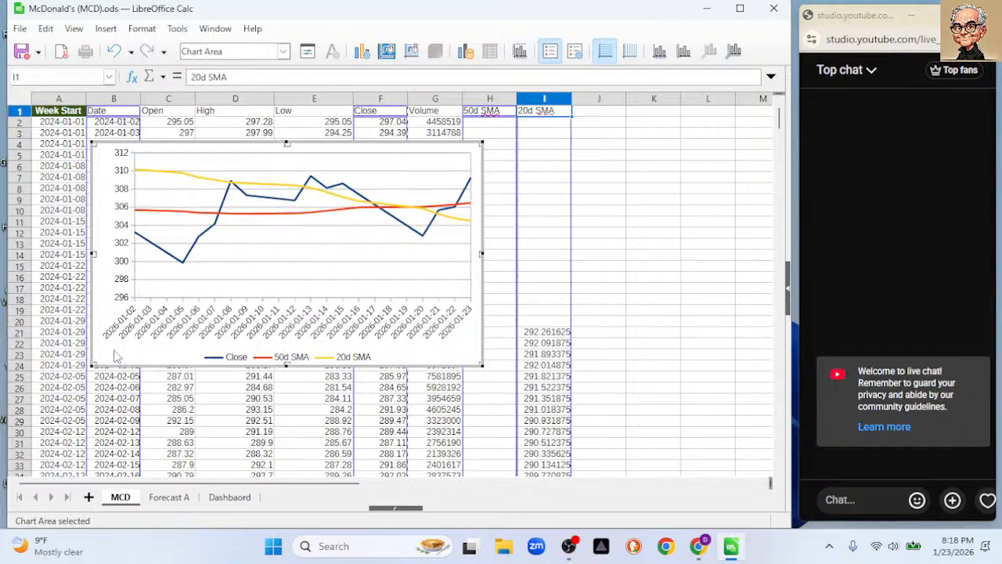
left_click(226, 497)
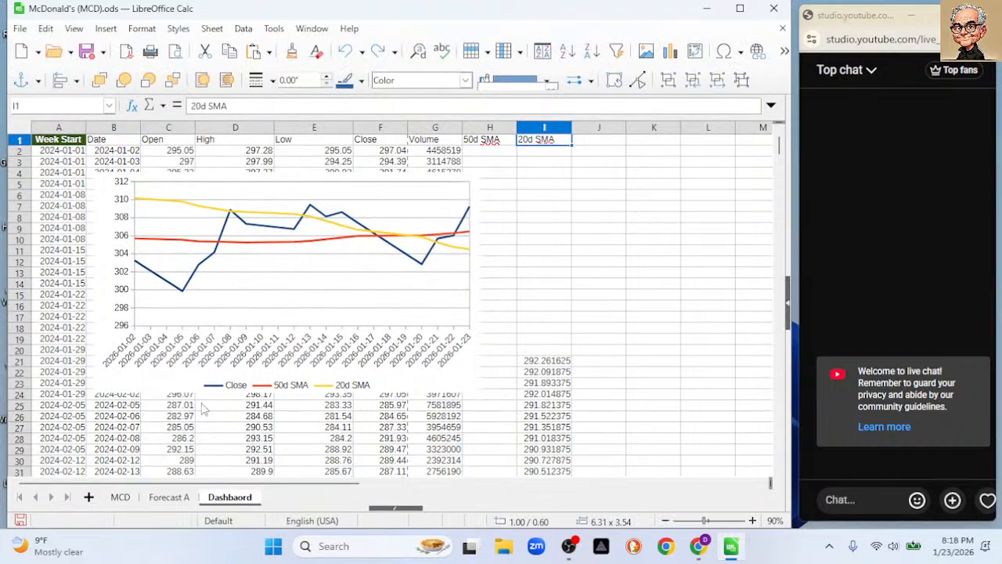
left_click(22, 127)
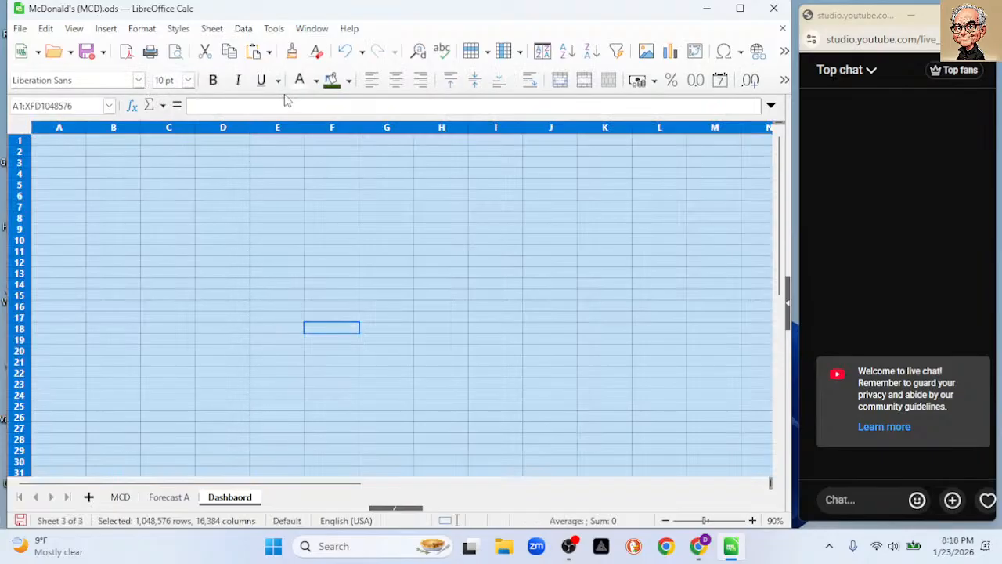
left_click(348, 80)
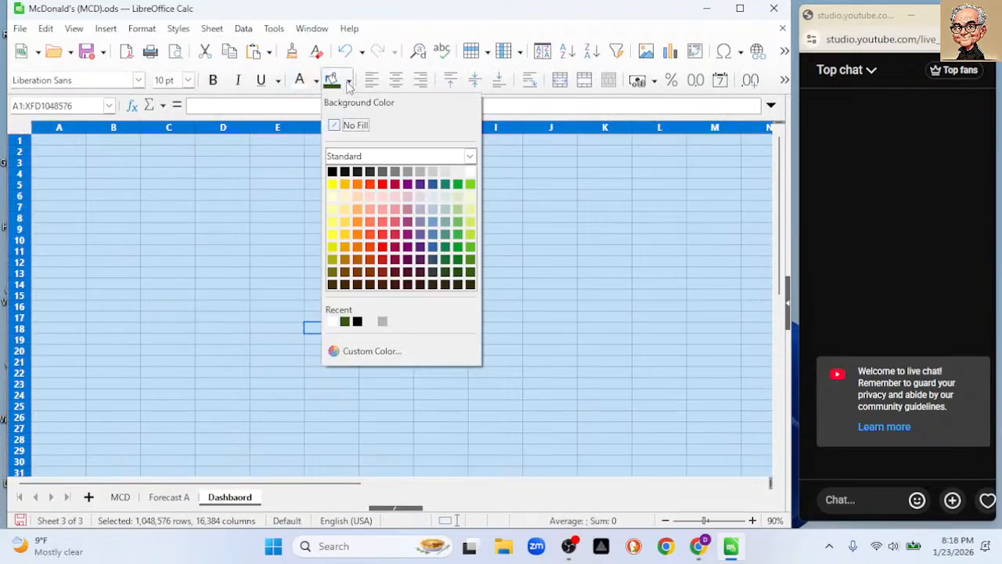
left_click(458, 259)
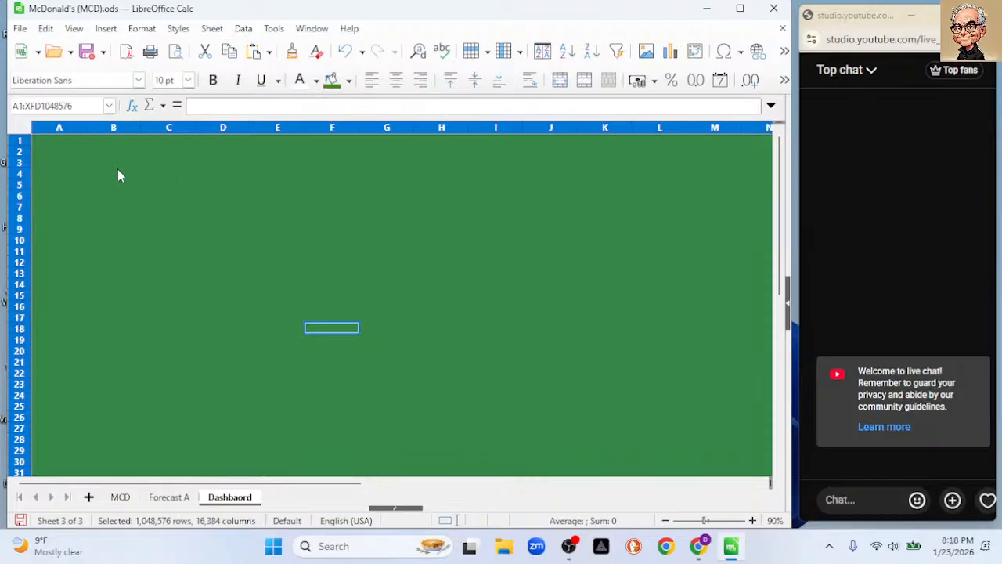
Try to paste the chart at cell B2 of the Dashbaord sheet and remove the pasted object
left_click(114, 154)
key("ctrl+v")
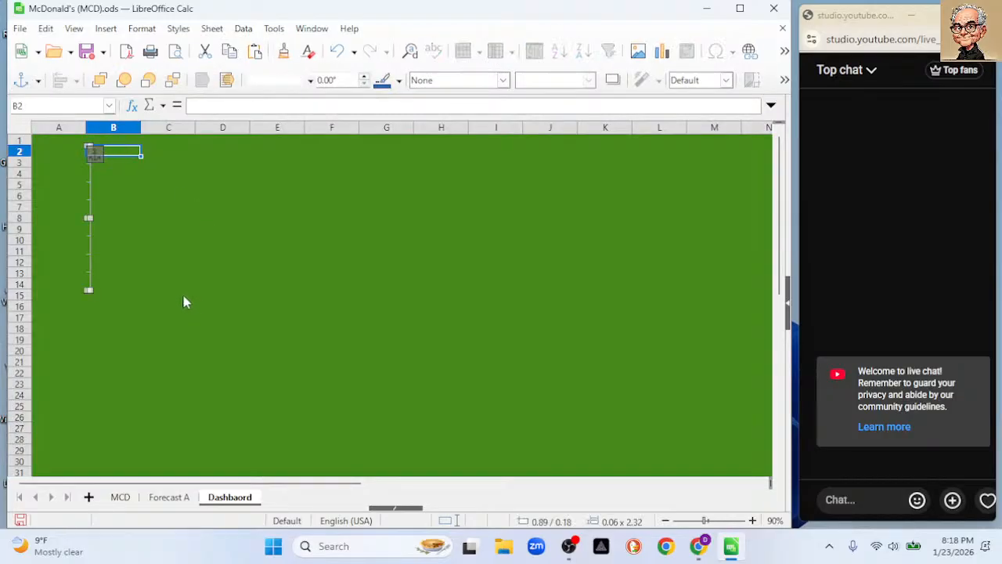
key("Delete")
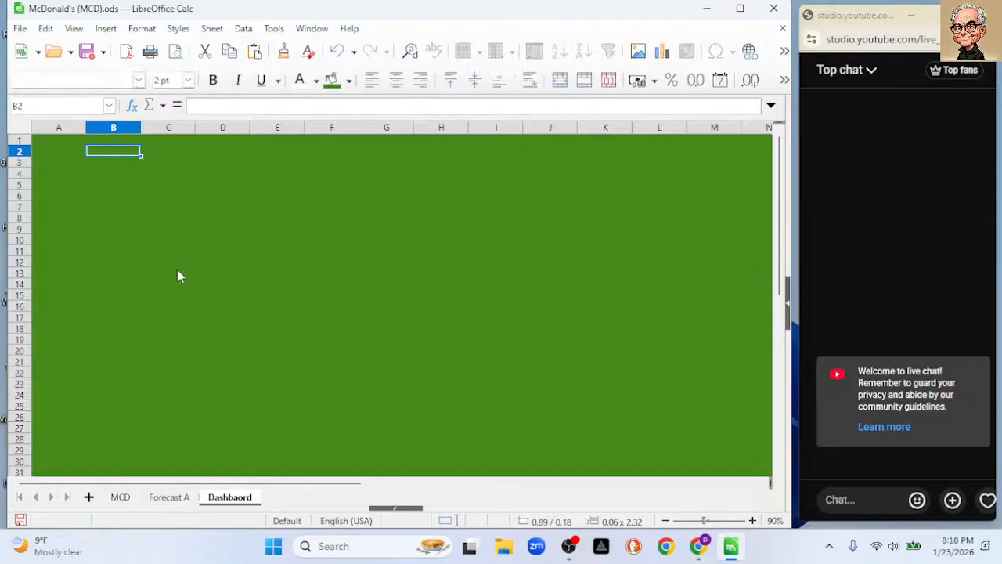
Move the chart from the MCD sheet to cell B2 of the Dashbaord sheet and shrink it to about 5.77 by 3.27
left_click(121, 498)
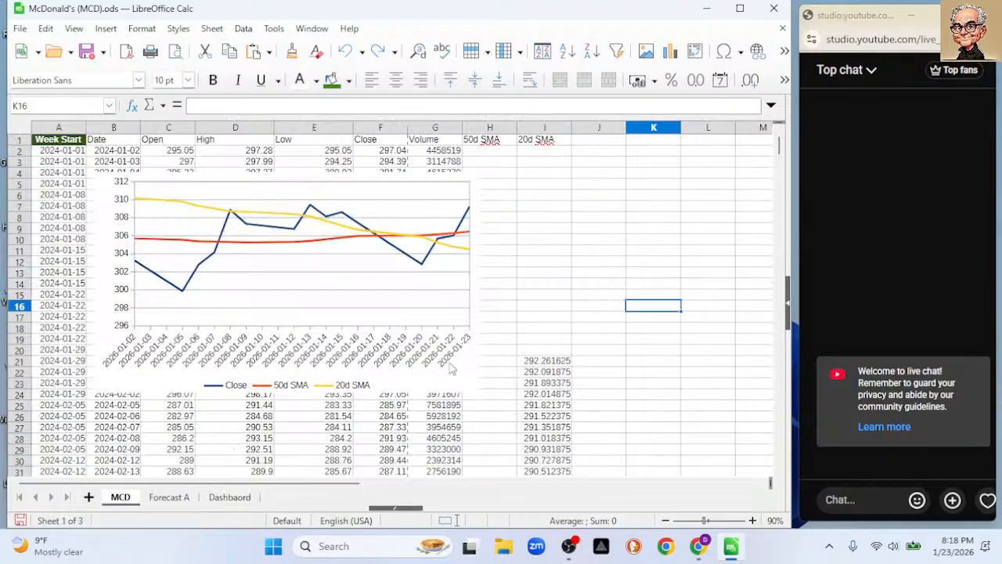
left_click(449, 357)
key("Delete")
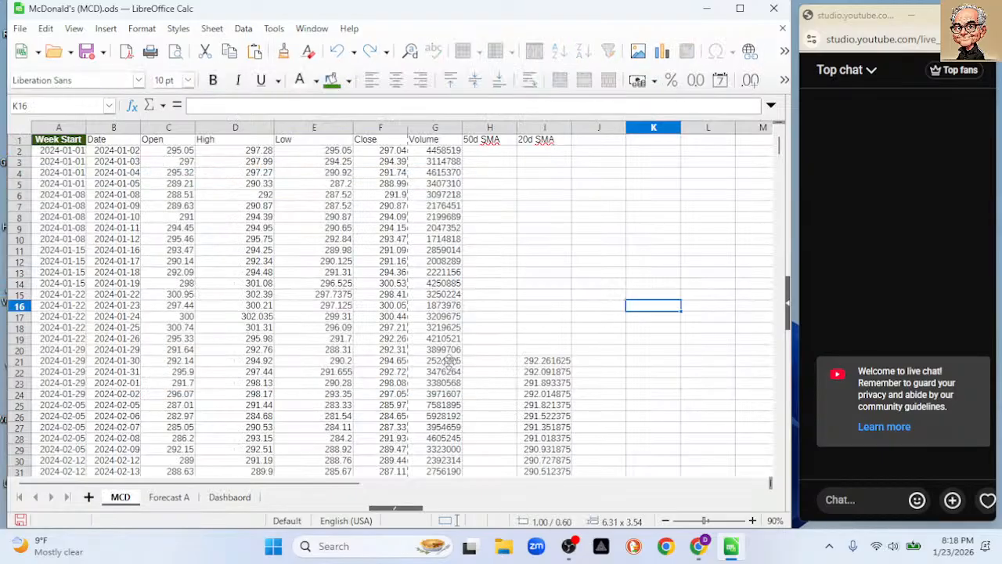
left_click(230, 498)
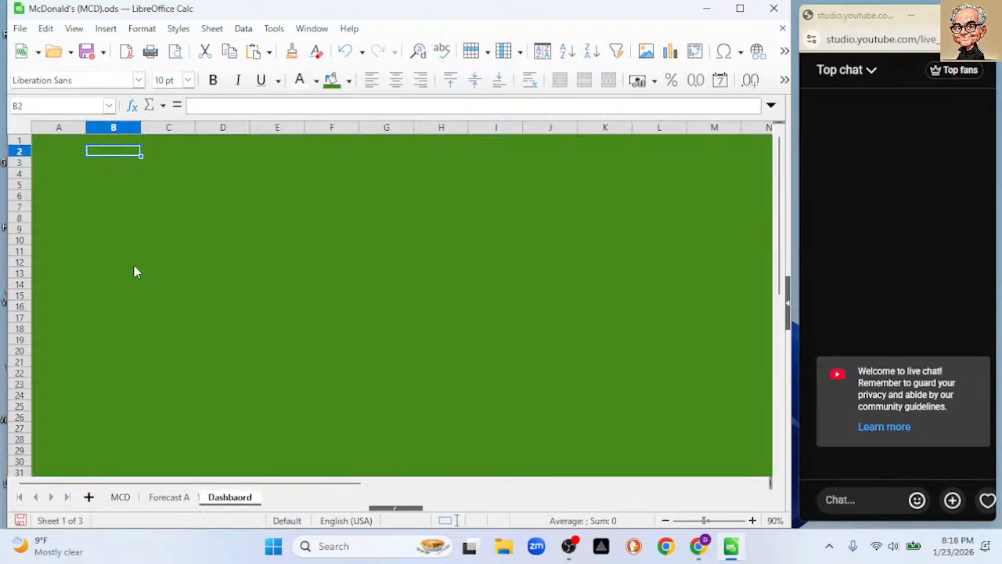
key("ctrl+v")
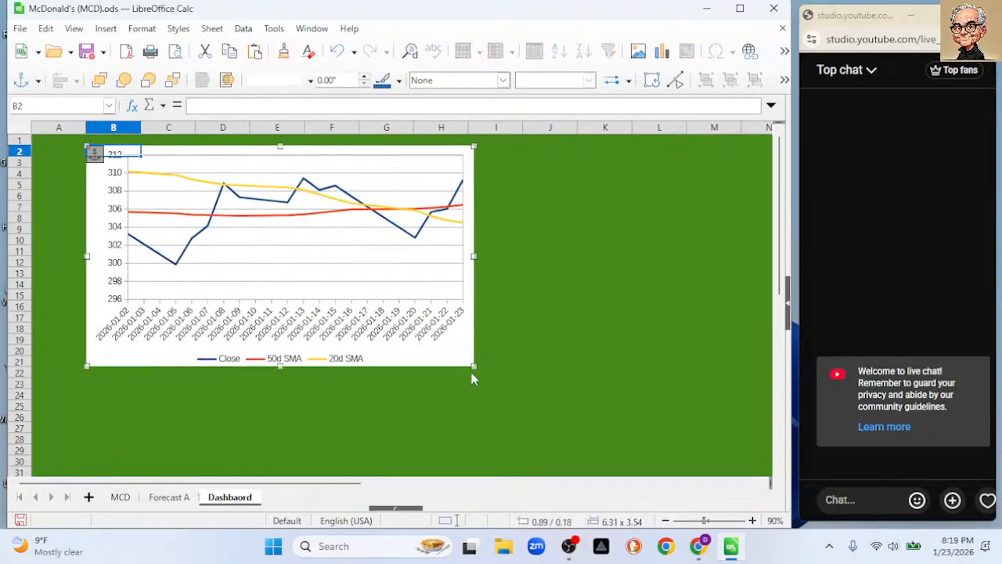
left_click_drag(473, 367, 436, 344)
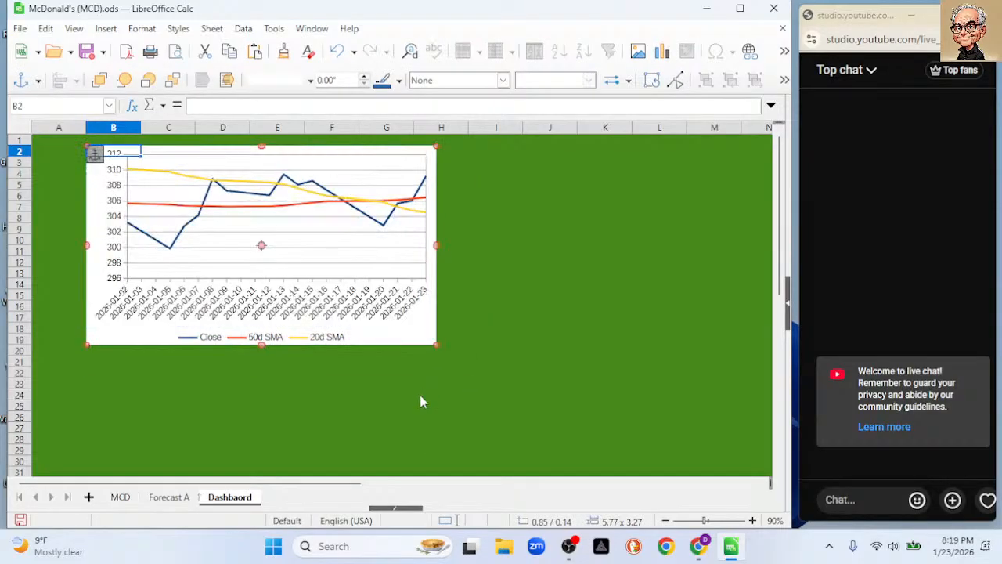
left_click(420, 397)
Add the column headers "50d High" in J1 and "5d Lower" in K1 of the MCD sheet
left_click(120, 497)
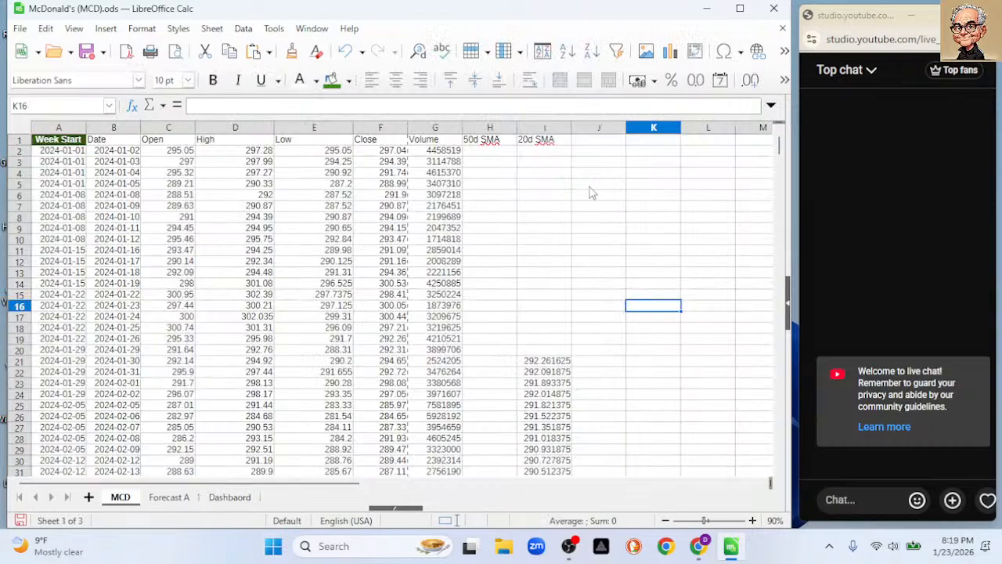
left_click(224, 143)
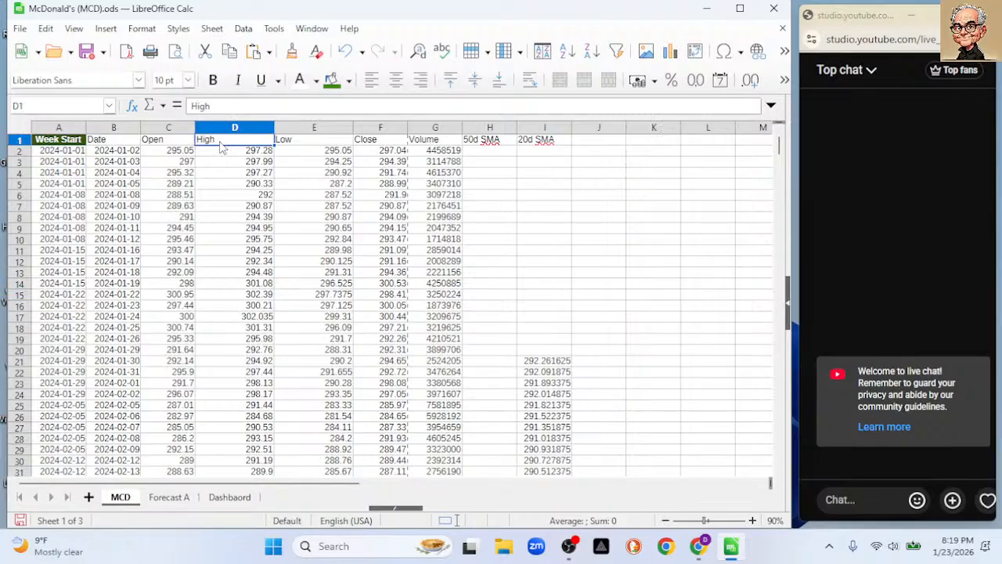
left_click(610, 143)
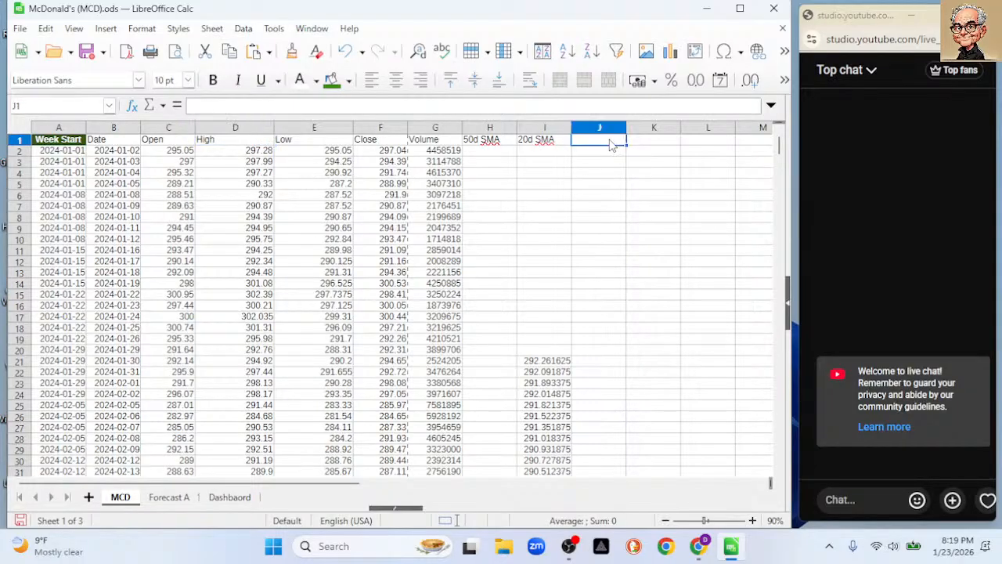
type("50d")
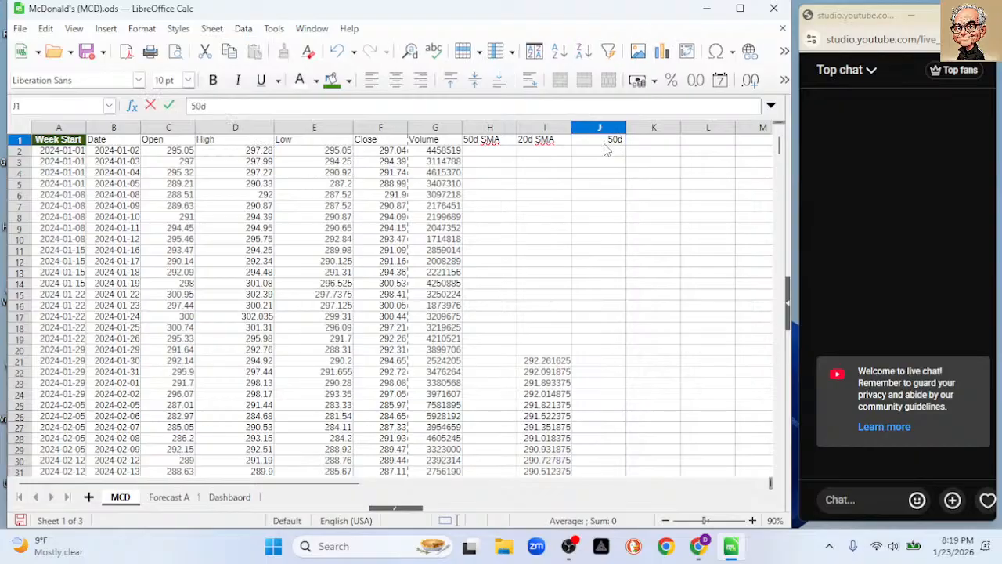
type(" High")
left_click(643, 145)
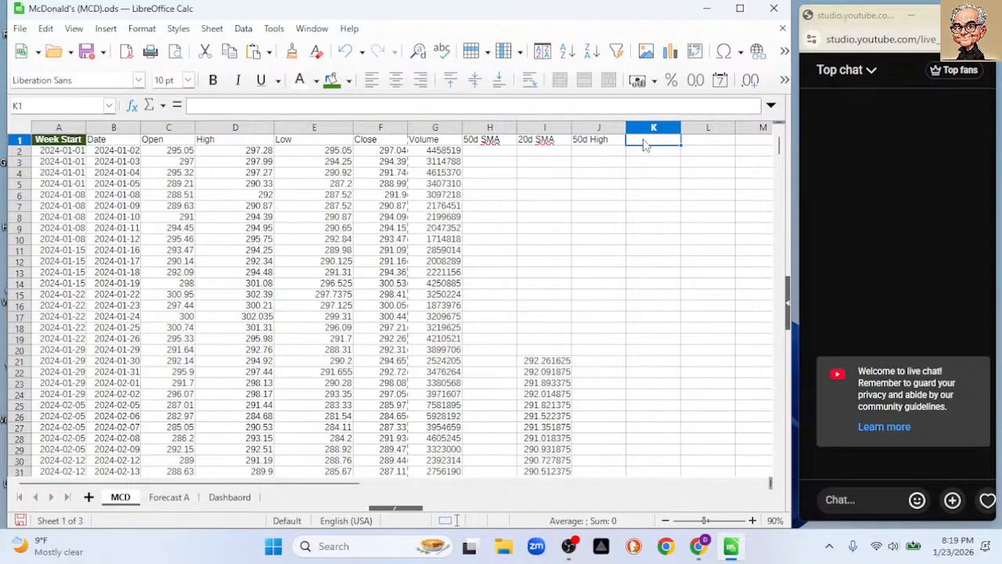
type("5f")
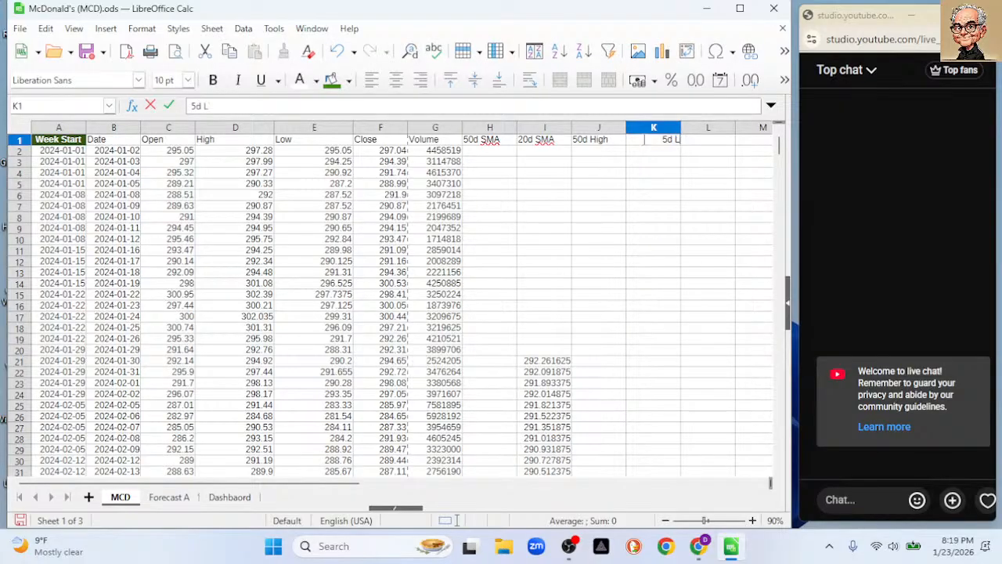
type("Lower")
left_click_drag(601, 272, 603, 262)
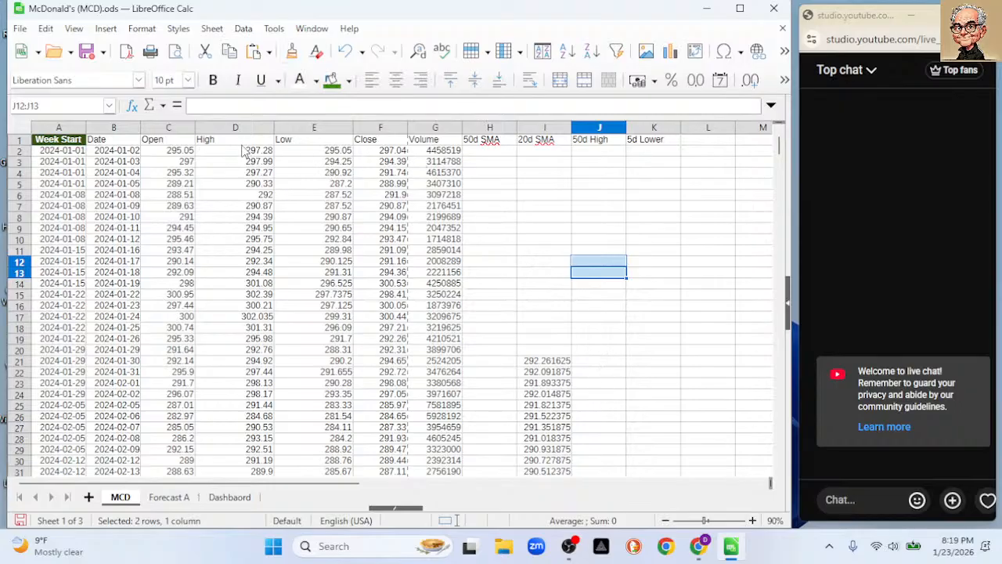
Enter the formula =AVERAGE(D2:D51) in cell J51 to average the first 50 daily highs
scroll(591, 468, "down", 9)
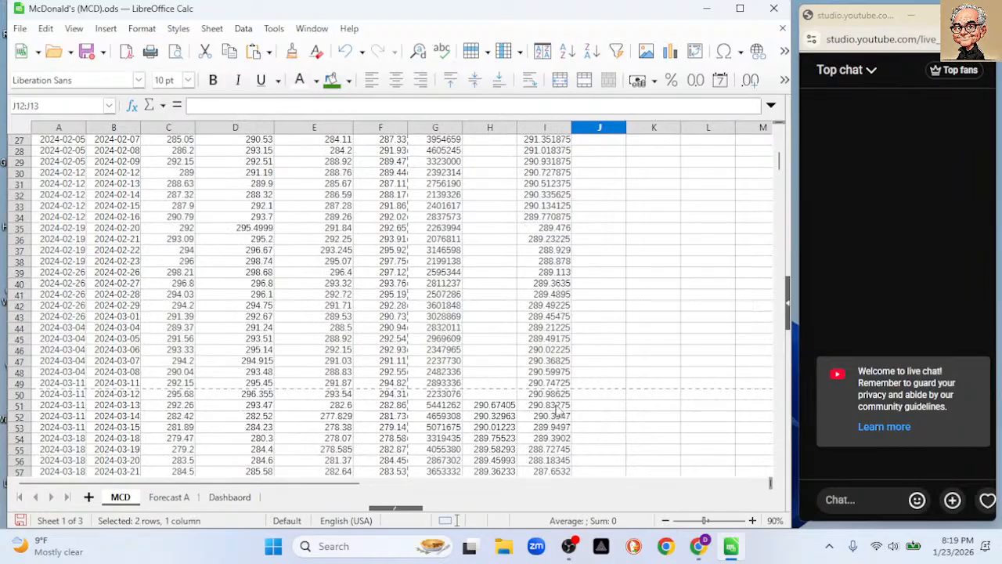
left_click(557, 406)
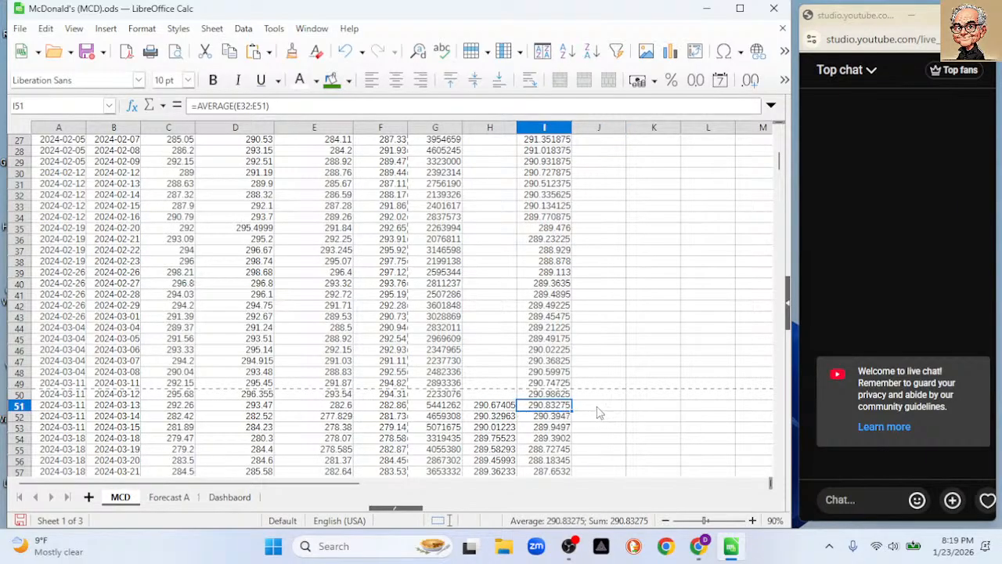
left_click(599, 407)
scroll(665, 239, "up", 9)
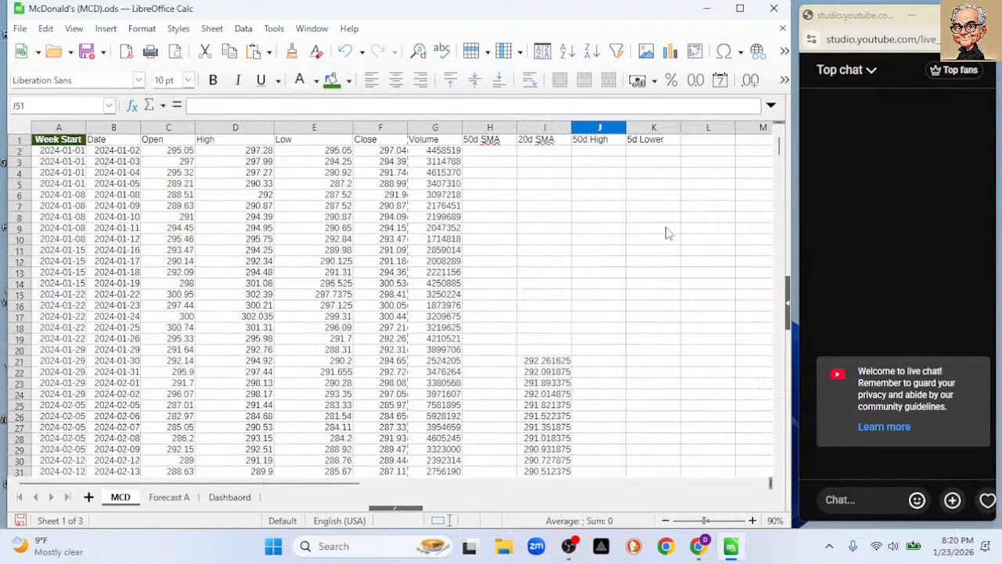
scroll(666, 232, "down", 10)
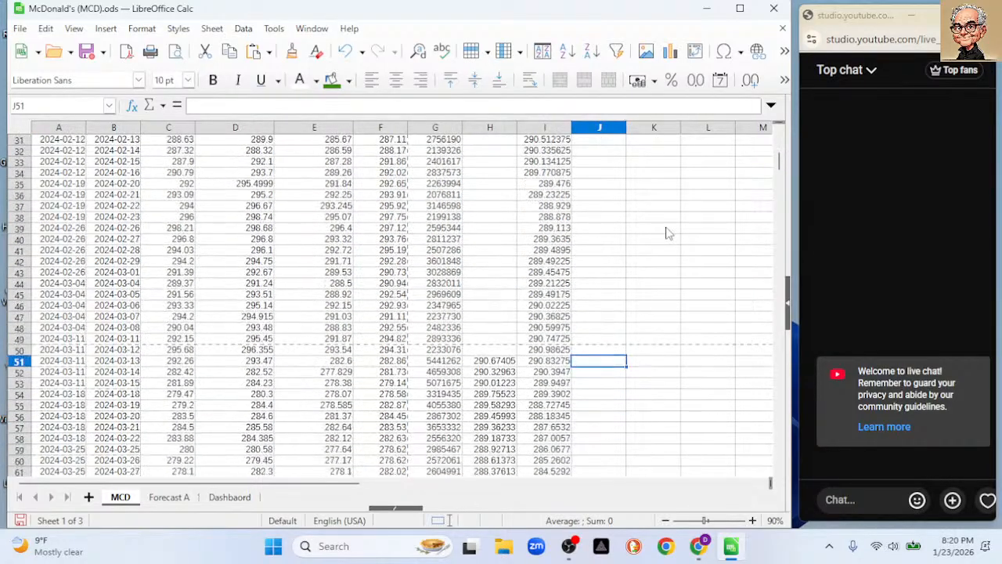
type("=")
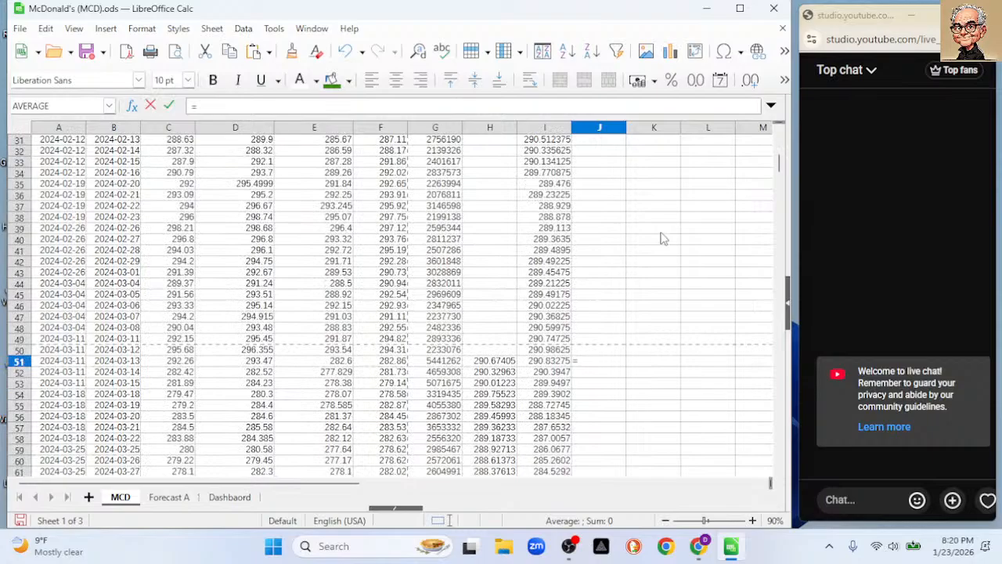
type("aver")
key("Return")
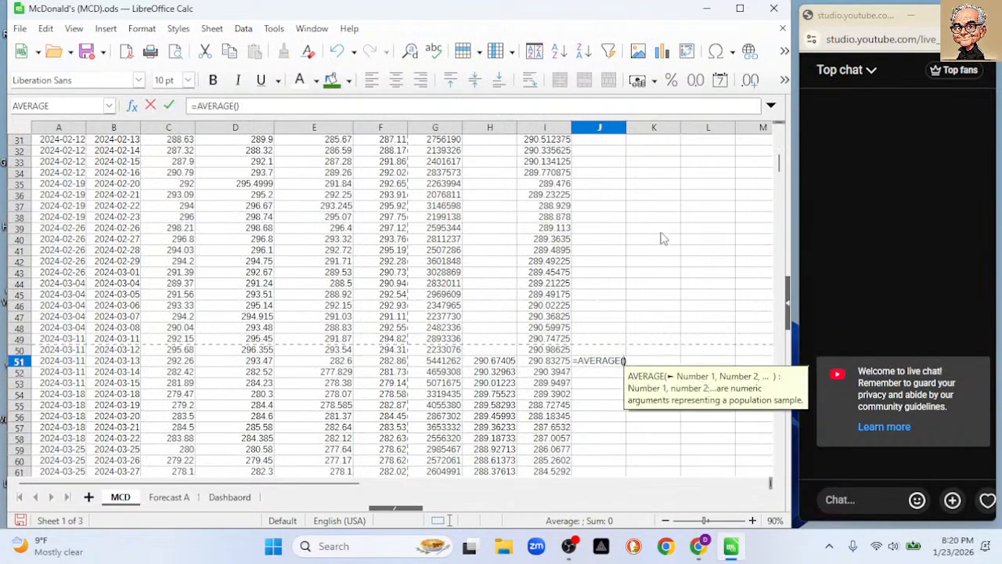
type("d")
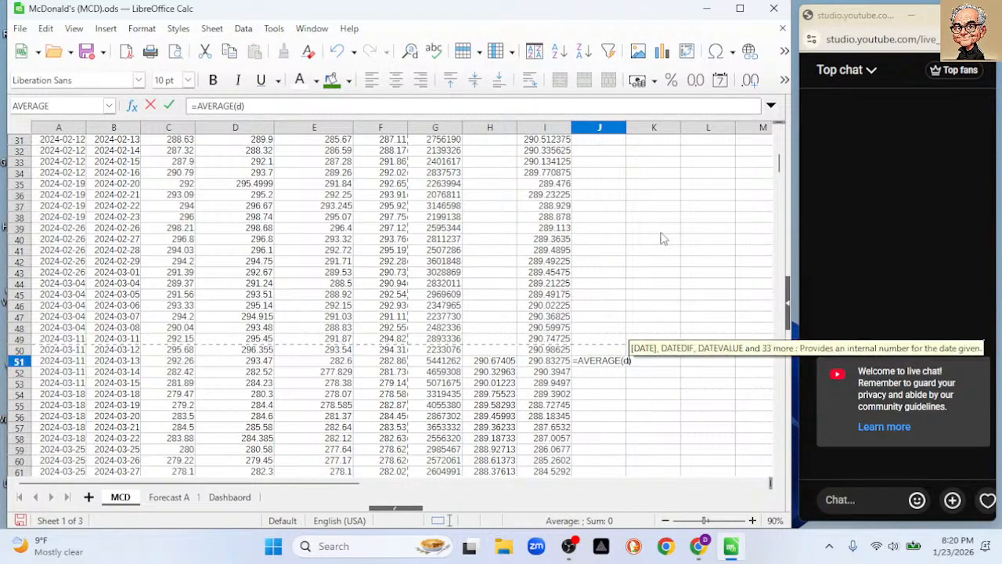
type("2:d")
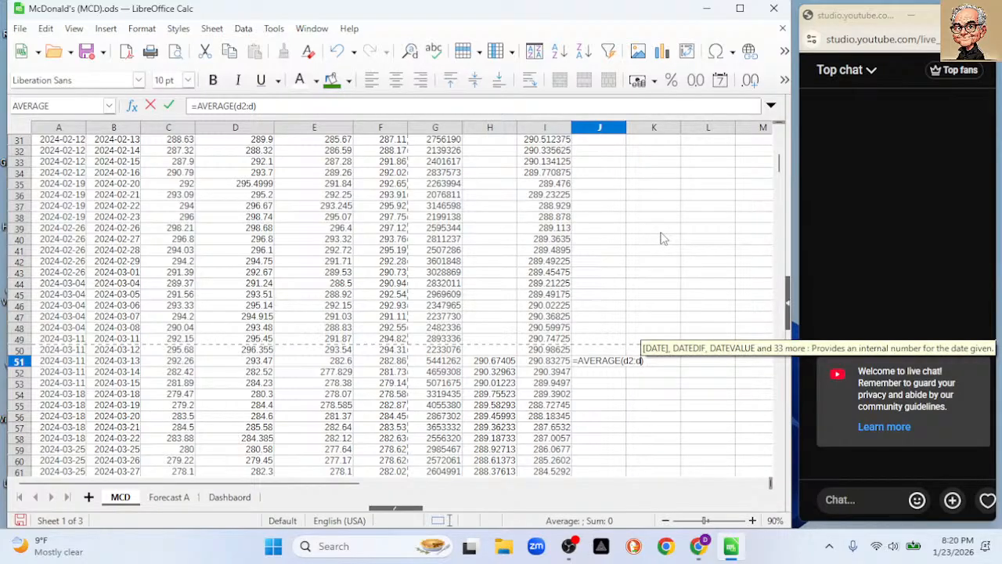
type("51")
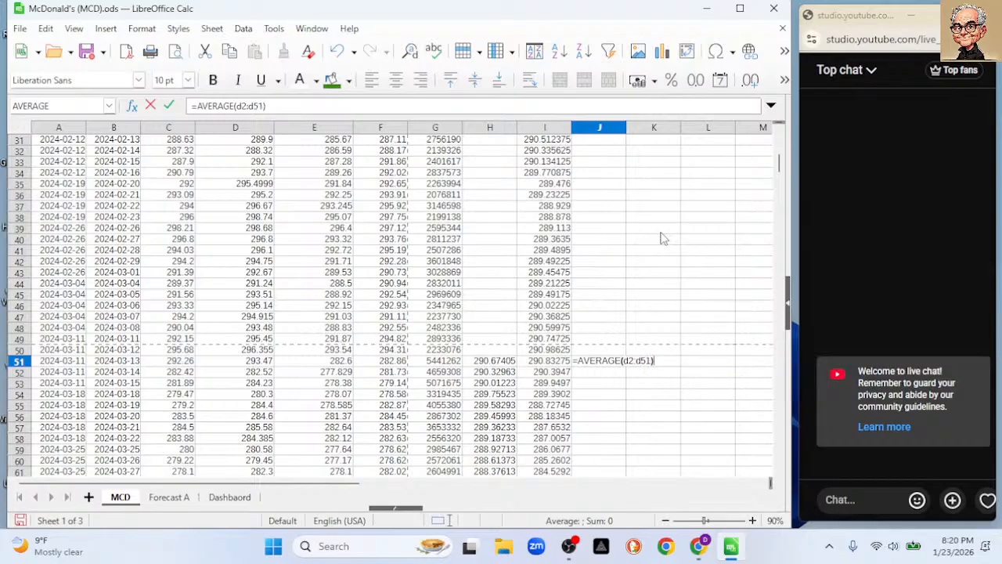
key("Return")
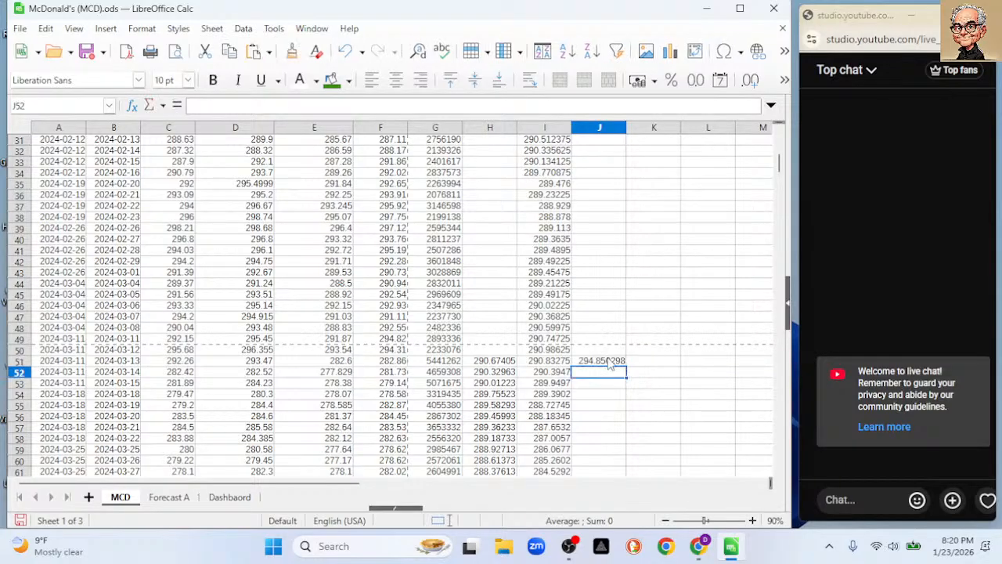
Fill the average formula in J51 down the 50d High column to row 518
left_click(611, 361)
double_click(627, 367)
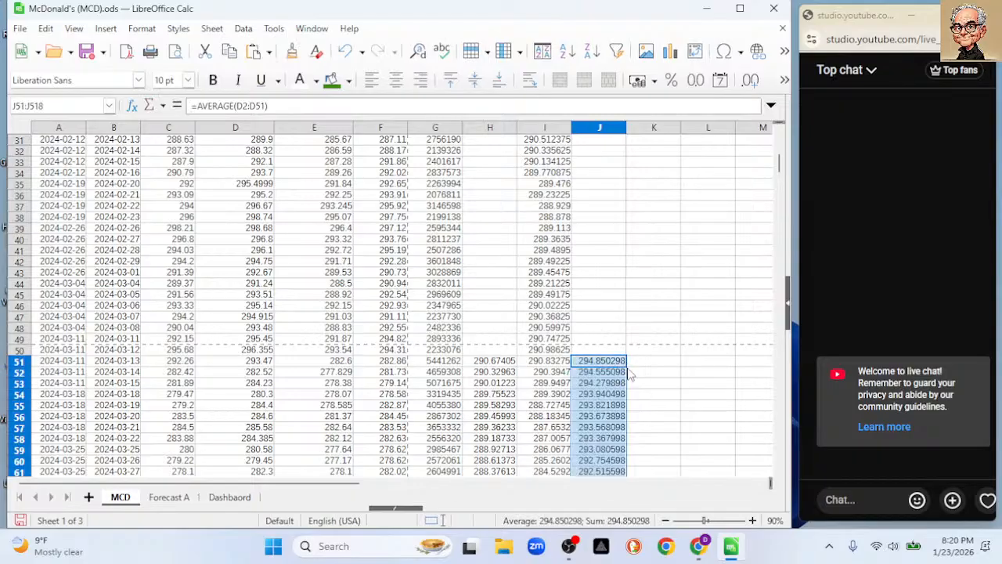
left_click(621, 362)
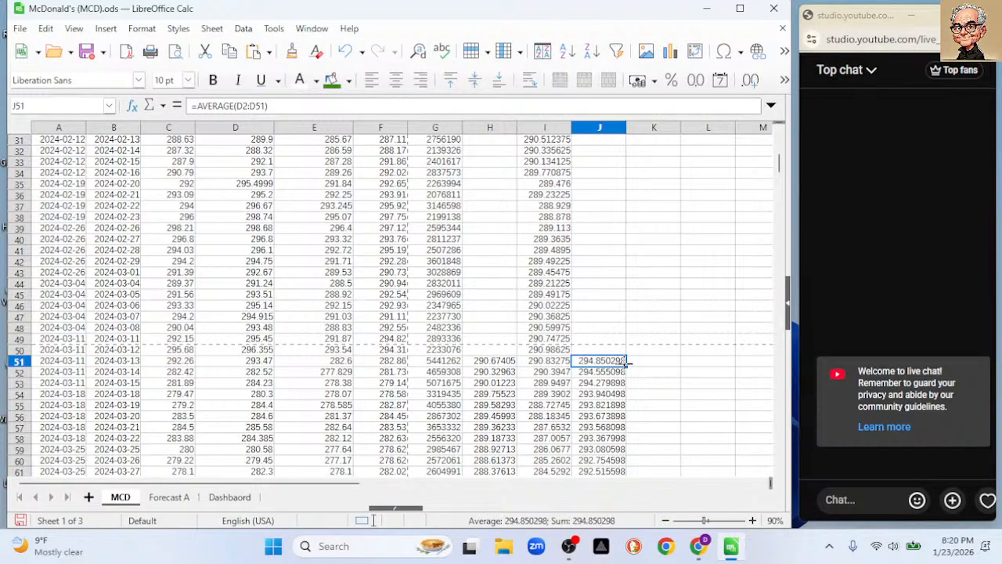
Copy the J51 average formula across to K51 and fill it down the 5d Lower column to row 518
left_click_drag(629, 361, 662, 363)
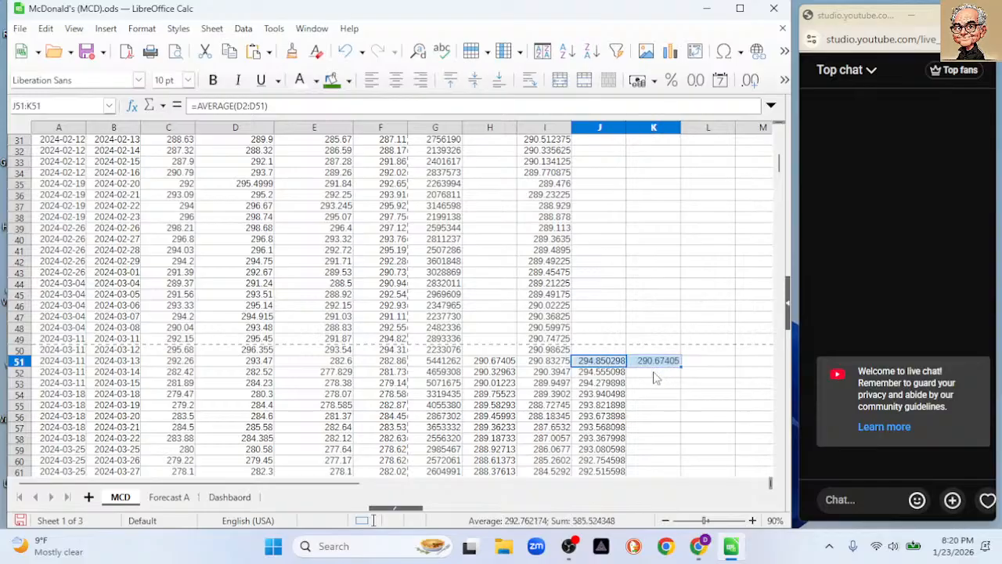
left_click(654, 363)
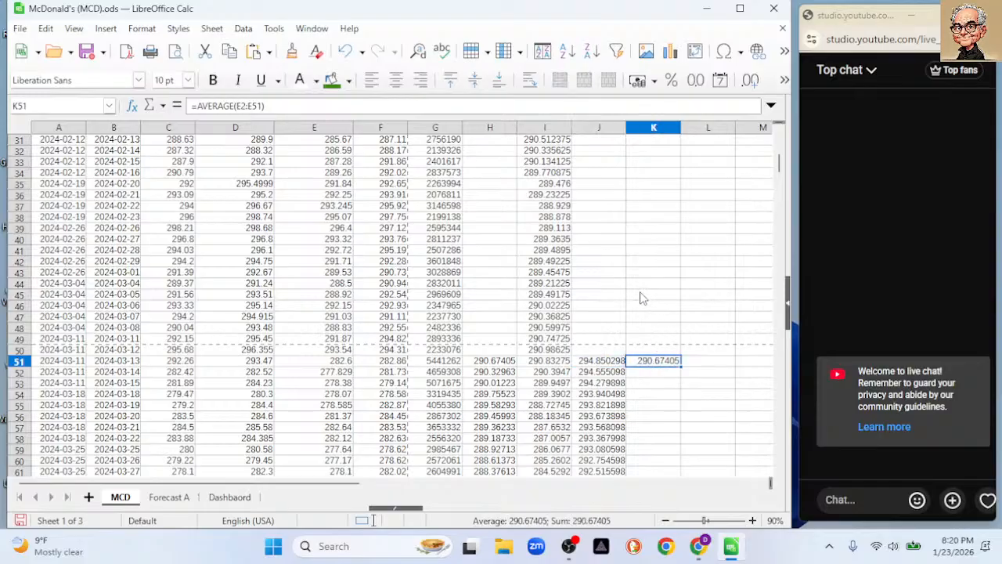
left_click_drag(780, 164, 759, 172)
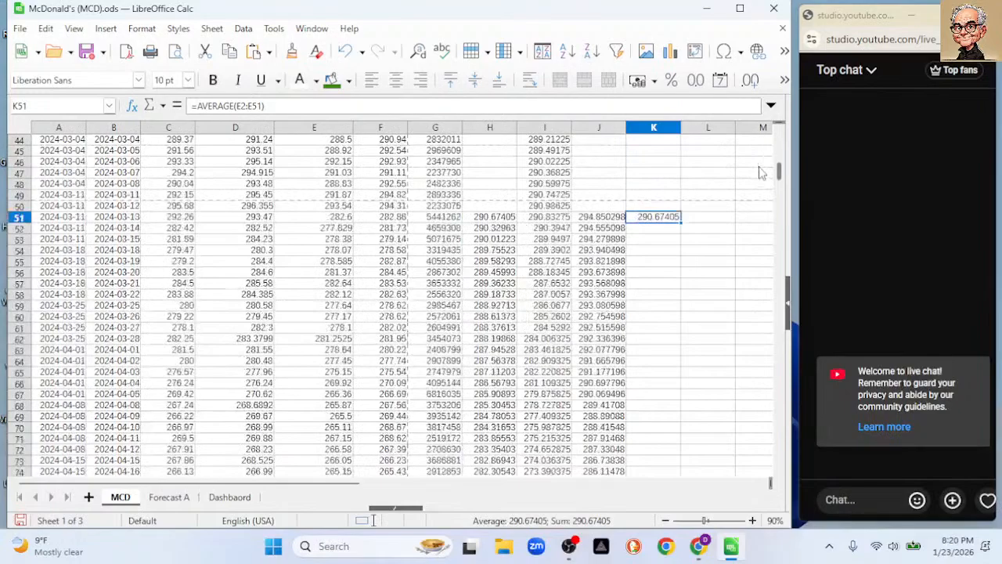
double_click(681, 221)
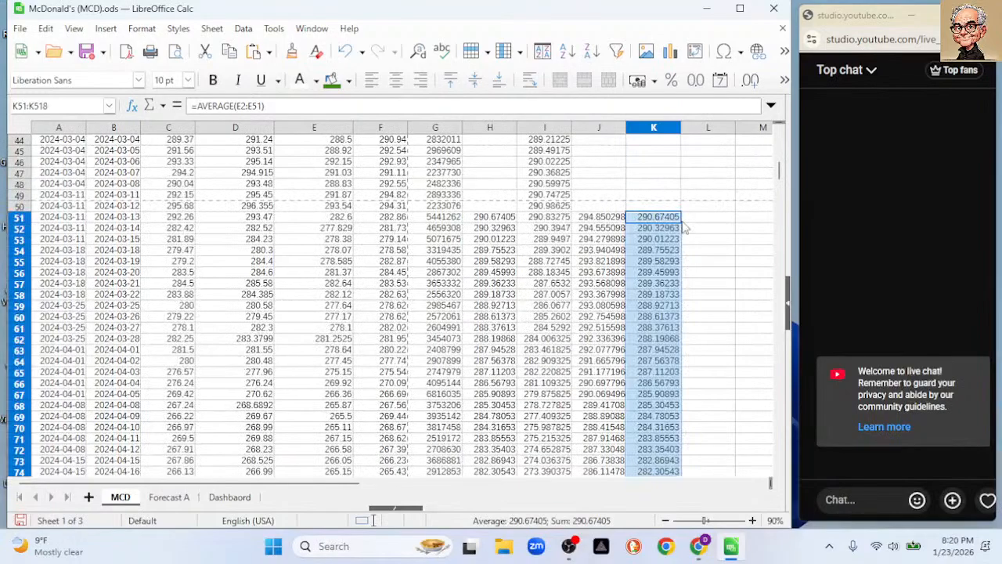
left_click_drag(781, 179, 781, 144)
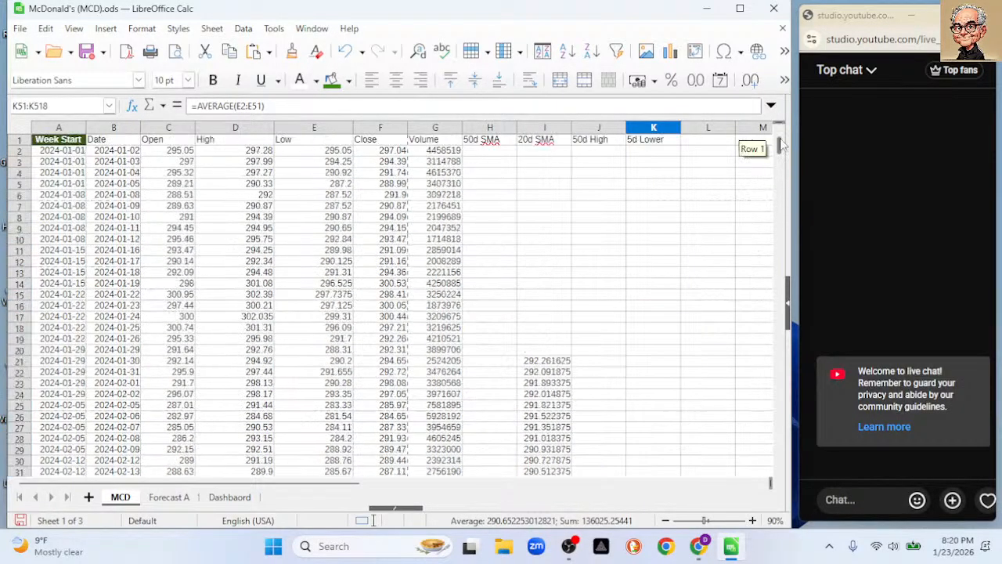
left_click(113, 127)
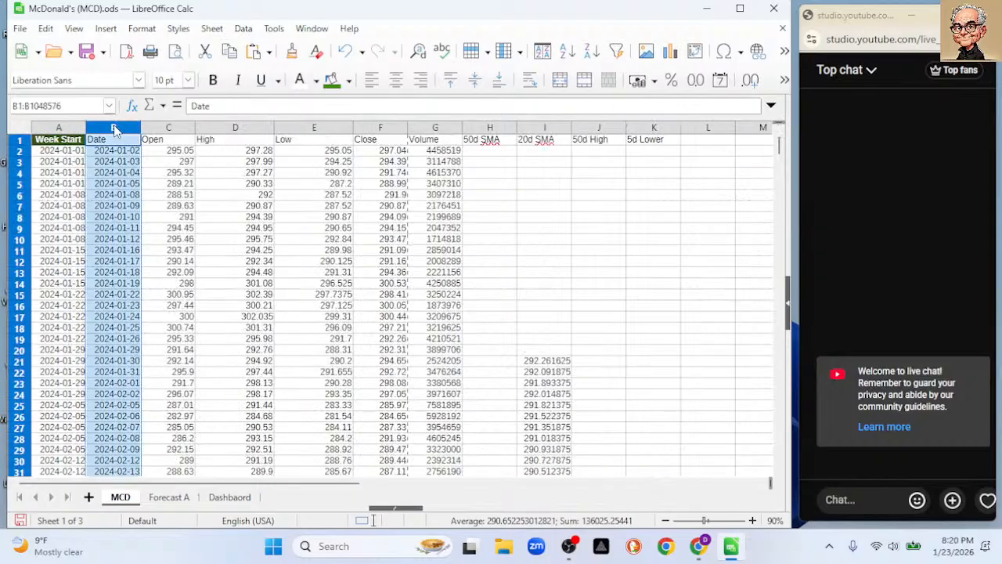
left_click(167, 130, "shift")
left_click(568, 196)
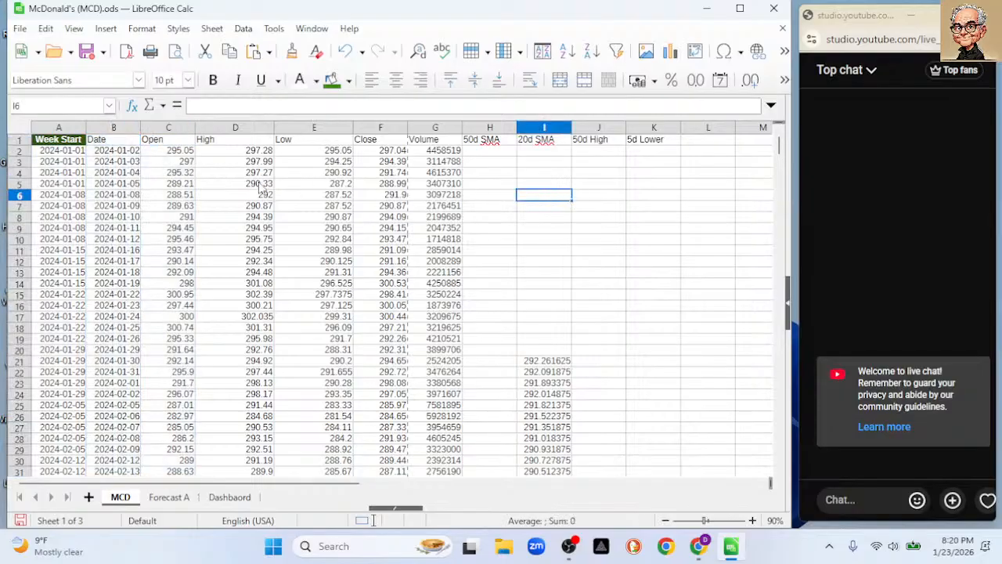
left_click(119, 128)
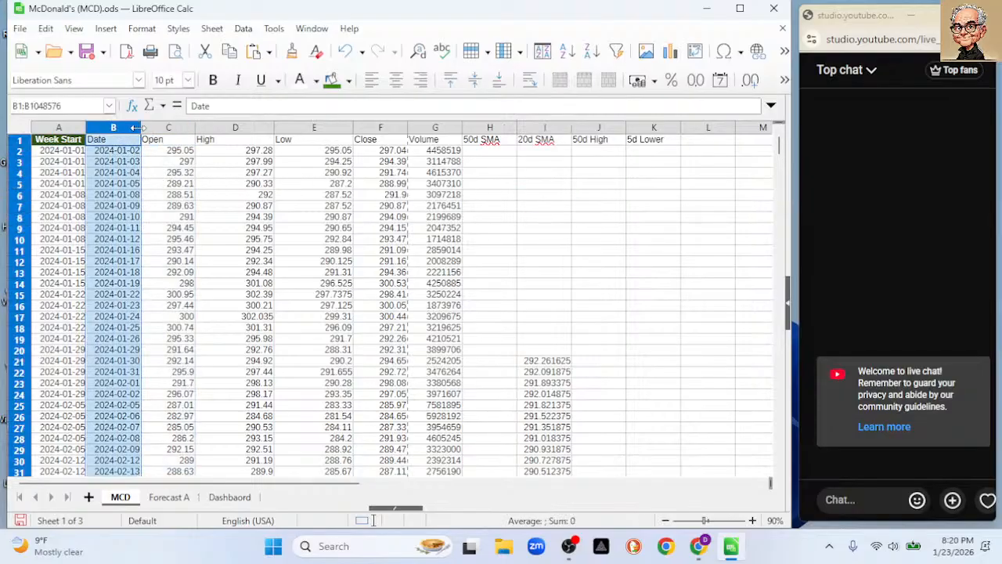
left_click(167, 128, "ctrl")
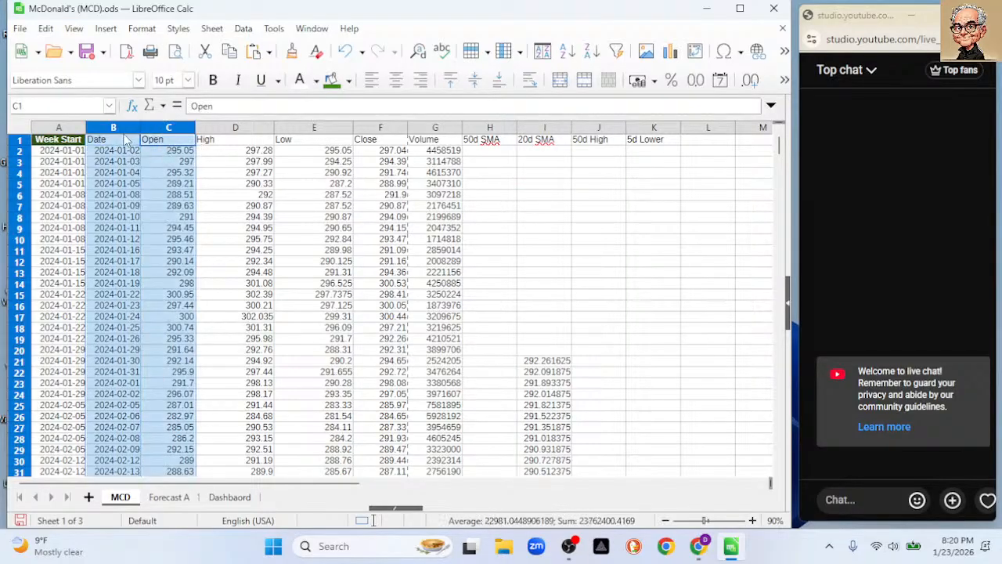
Insert a Lines Only line chart from the Date, Close, 50d High and 5d Lower columns
left_click(122, 129)
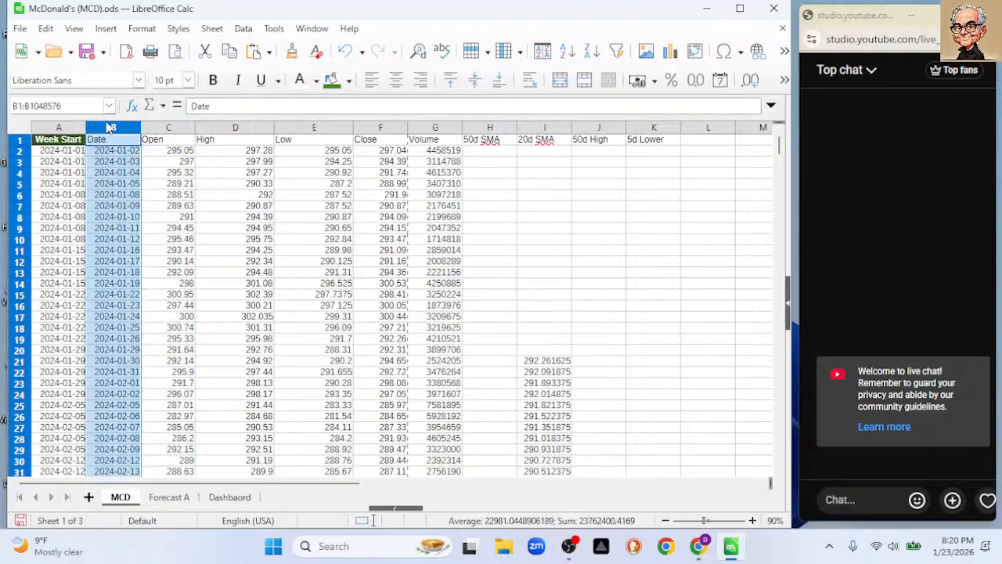
left_click(376, 129, "ctrl")
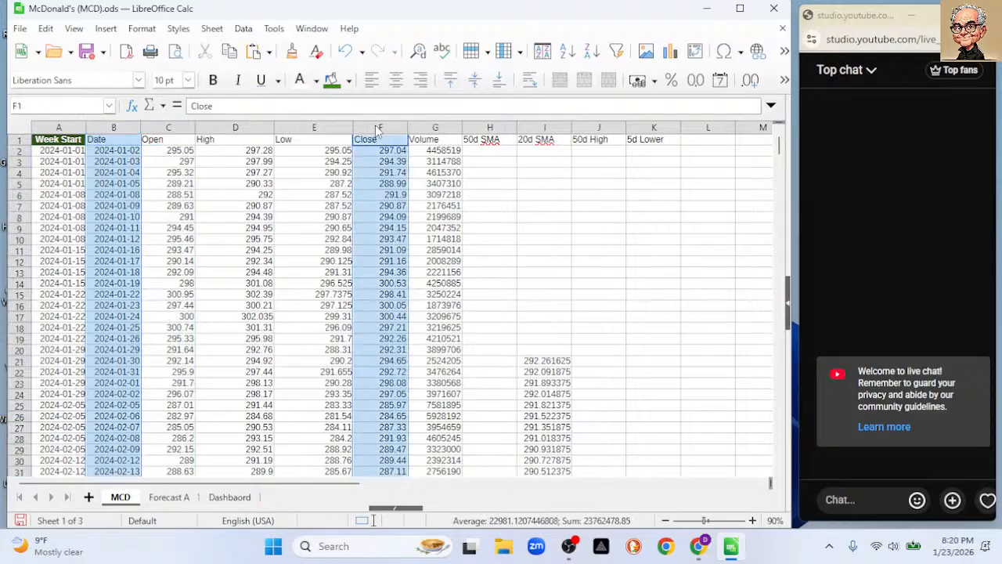
left_click(596, 127, "ctrl")
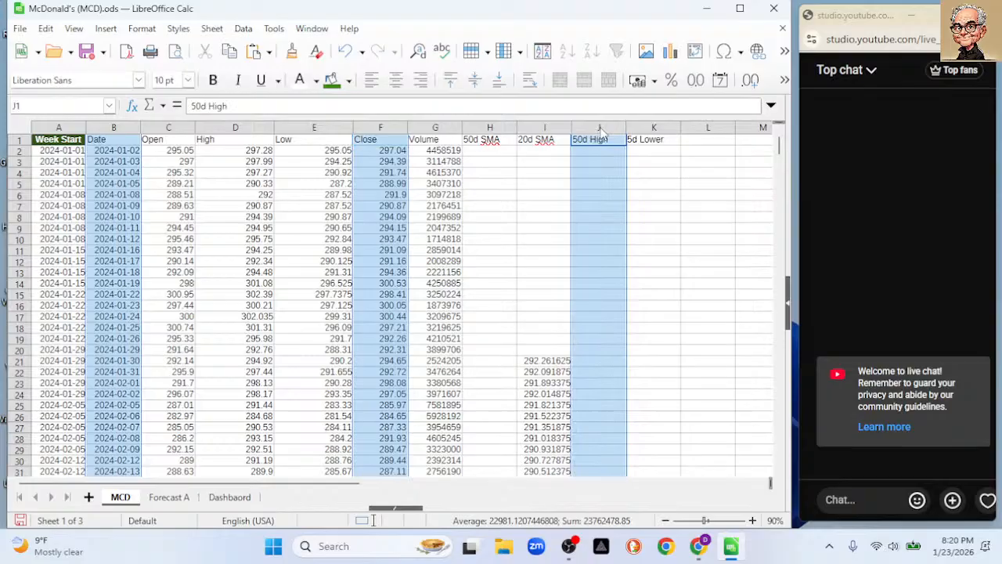
left_click(644, 127, "ctrl")
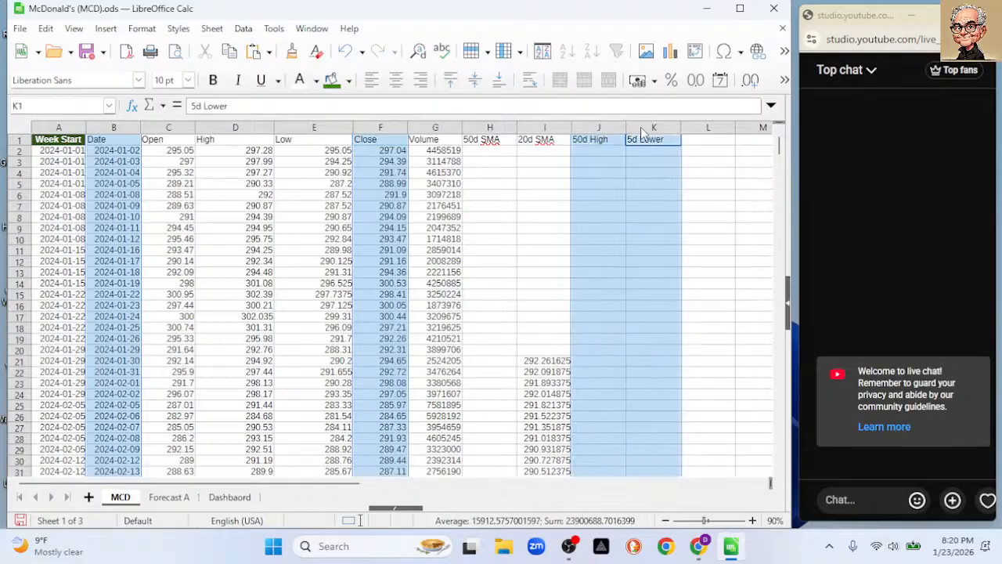
left_click(670, 51)
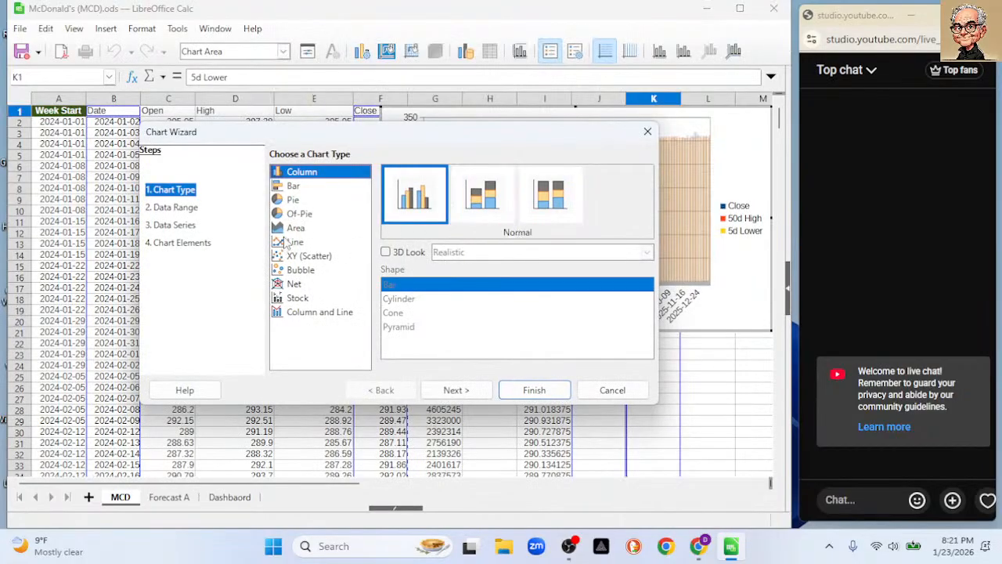
left_click(291, 243)
left_click(554, 197)
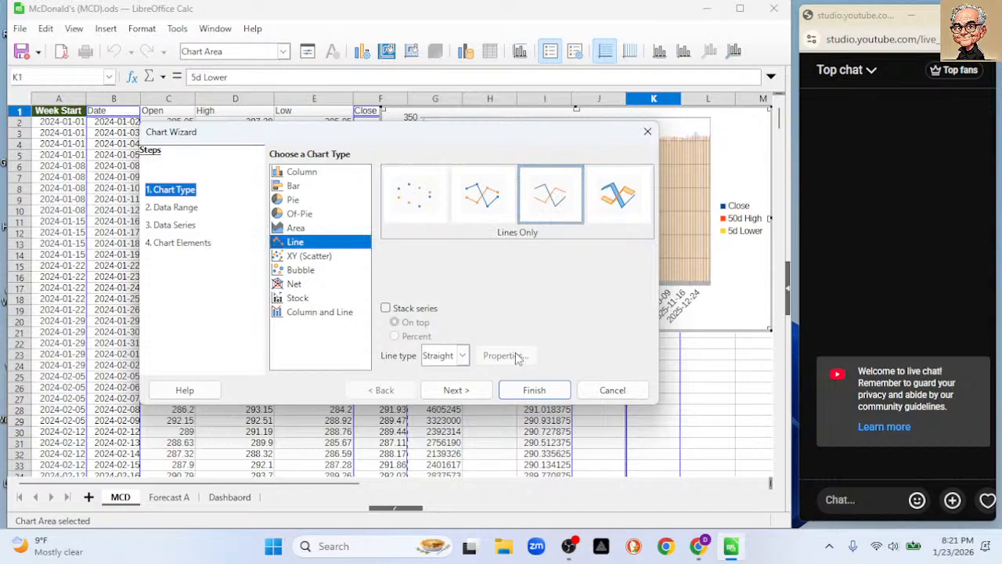
left_click(532, 387)
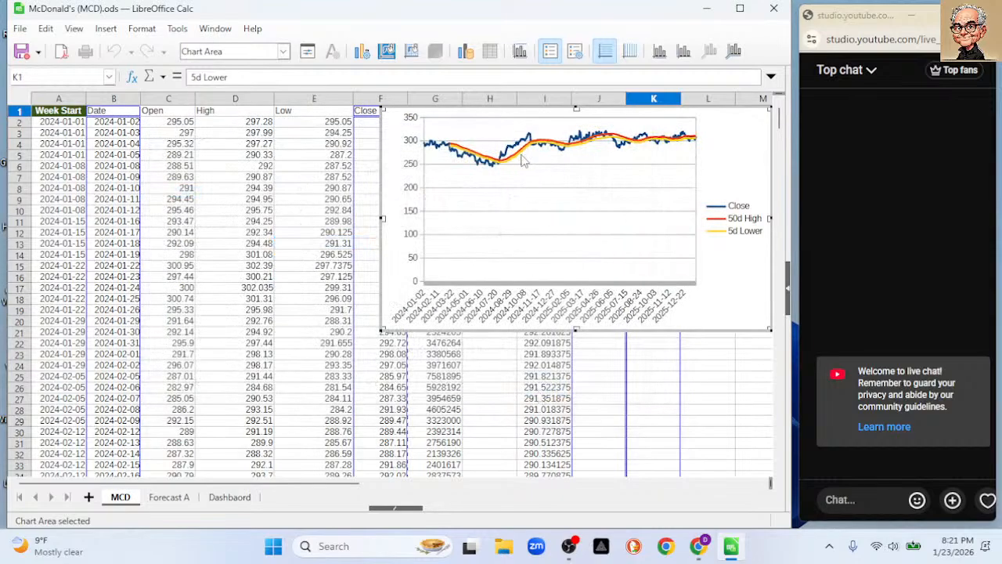
Move the new chart off the header row to a position of about 2.10 / 1.20 on the MCD sheet
key("Escape")
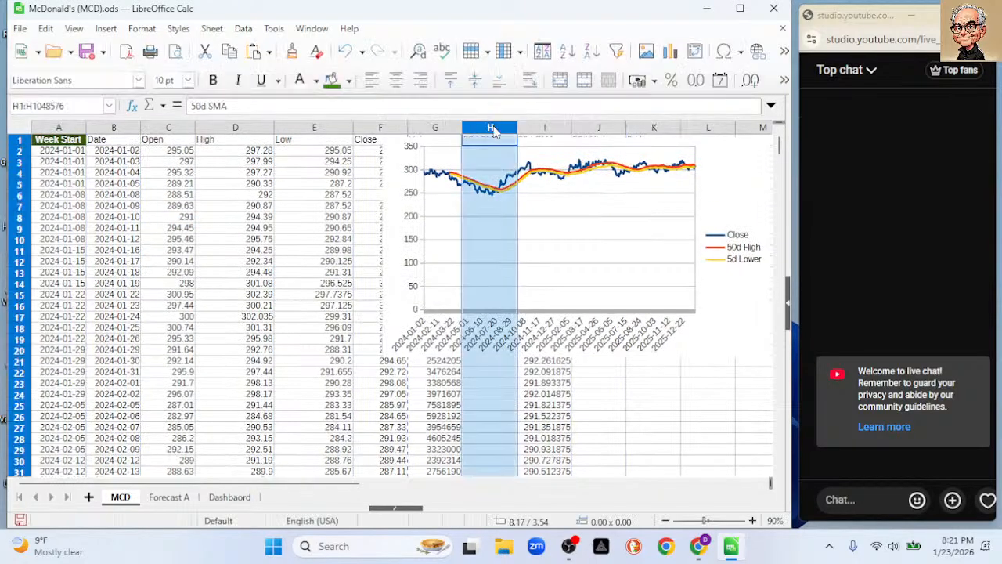
left_click(494, 127)
left_click(717, 168)
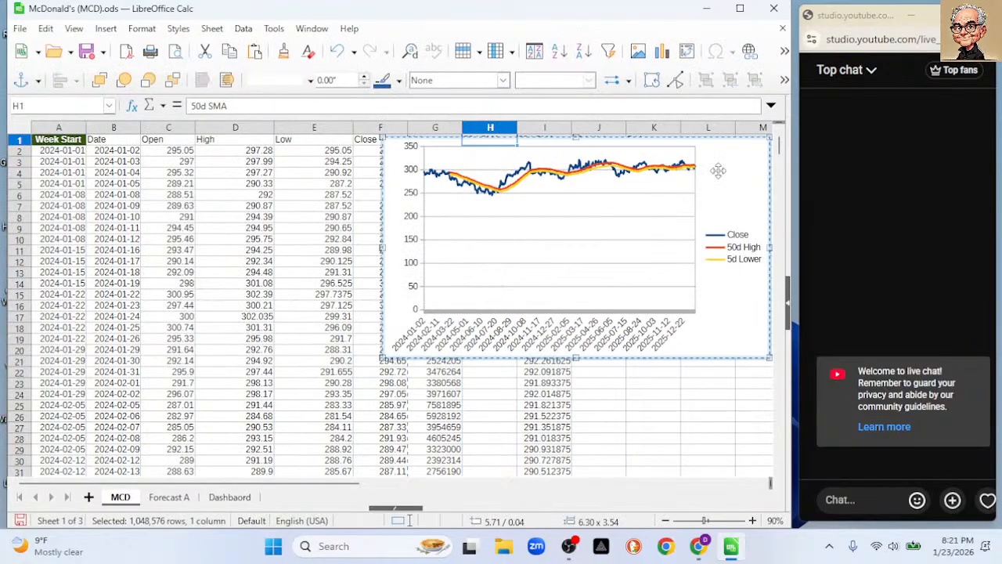
left_click_drag(537, 239, 317, 310)
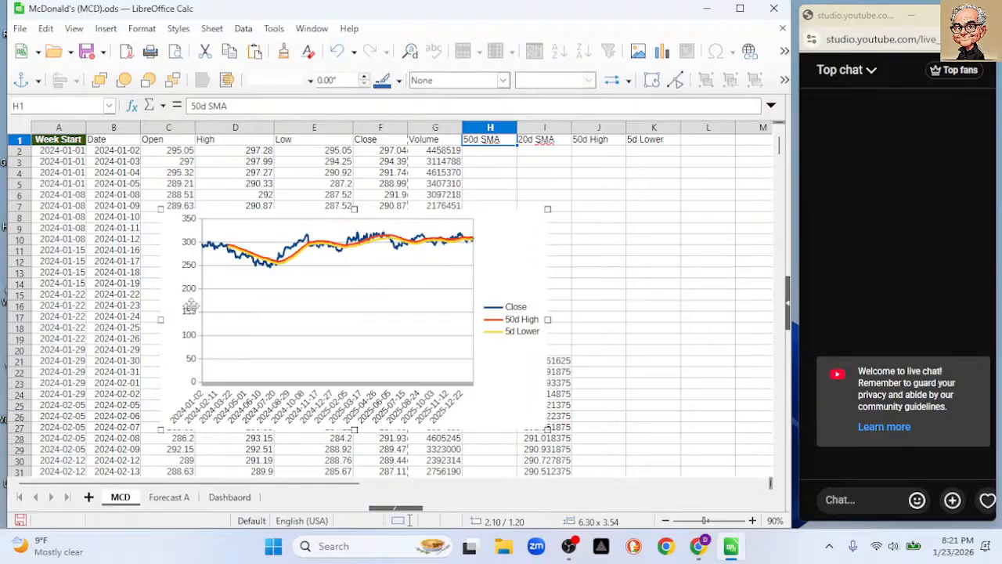
left_click(622, 285)
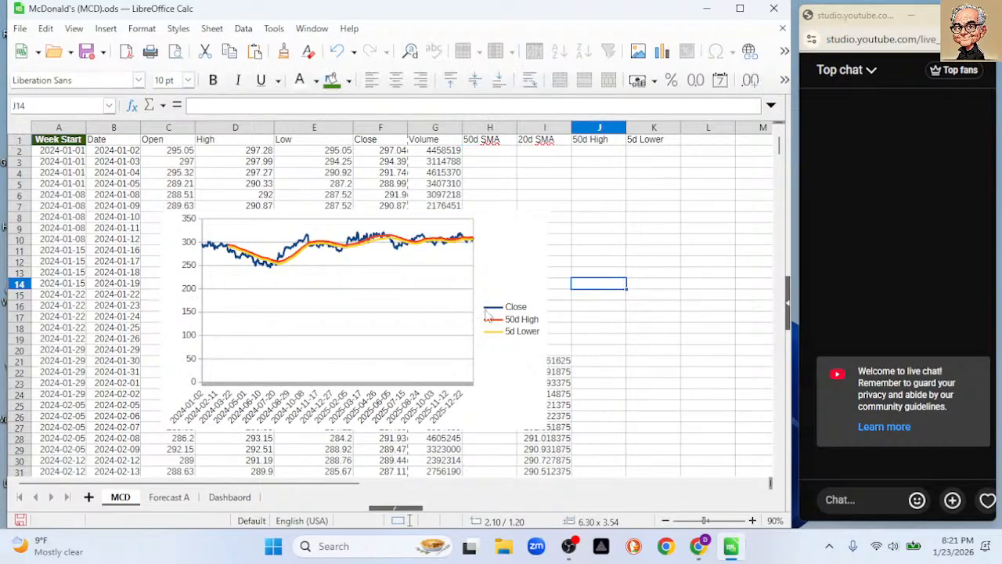
Set the minimum of the chart's Y axis to 245 instead of the automatic value
double_click(185, 313)
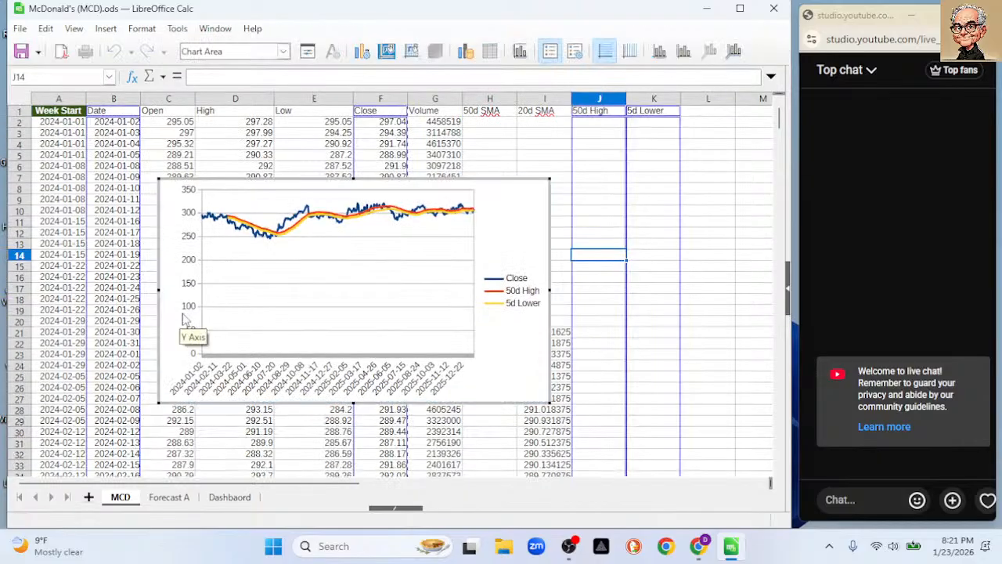
left_click(190, 314)
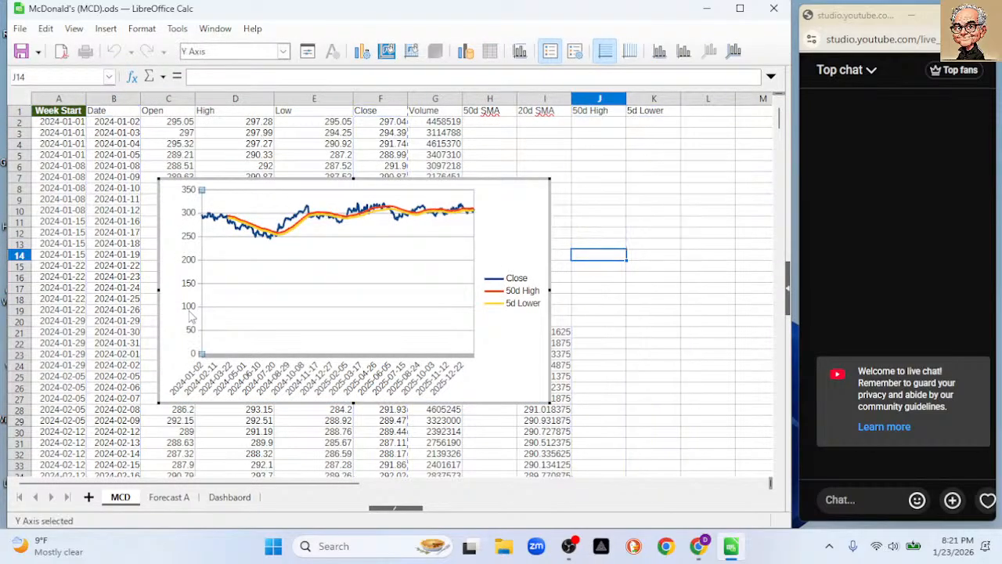
double_click(190, 315)
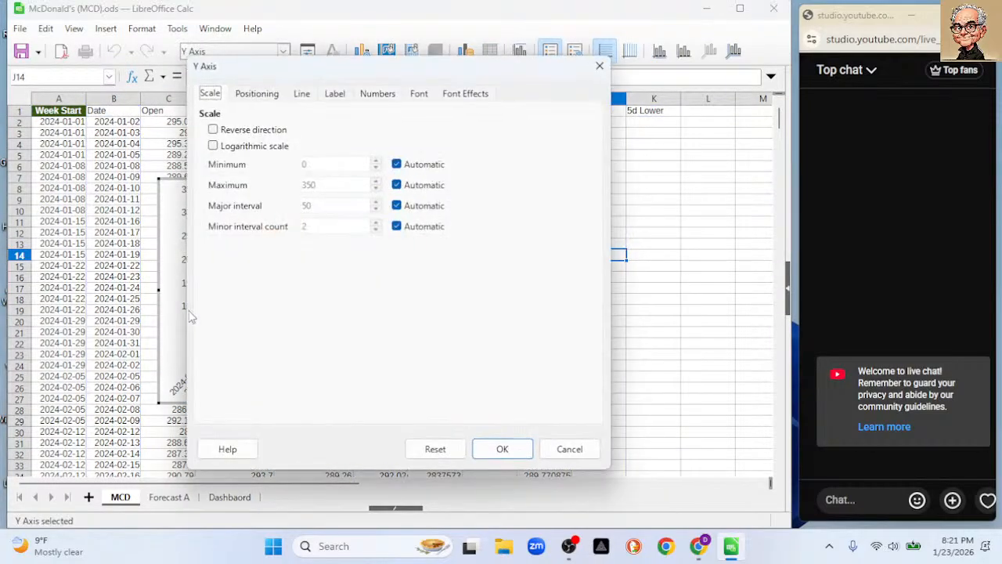
left_click(397, 163)
double_click(354, 164)
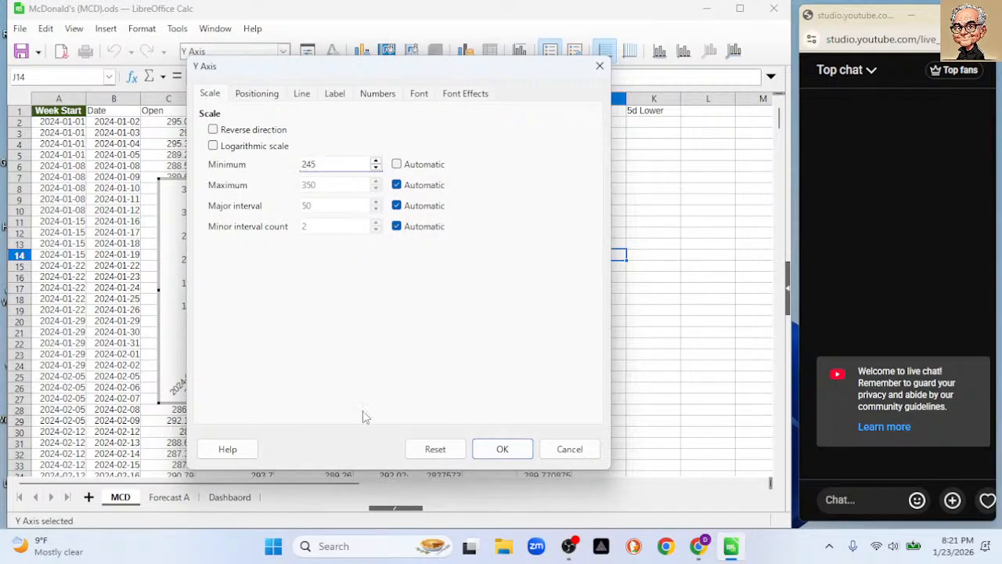
type("245")
left_click(502, 448)
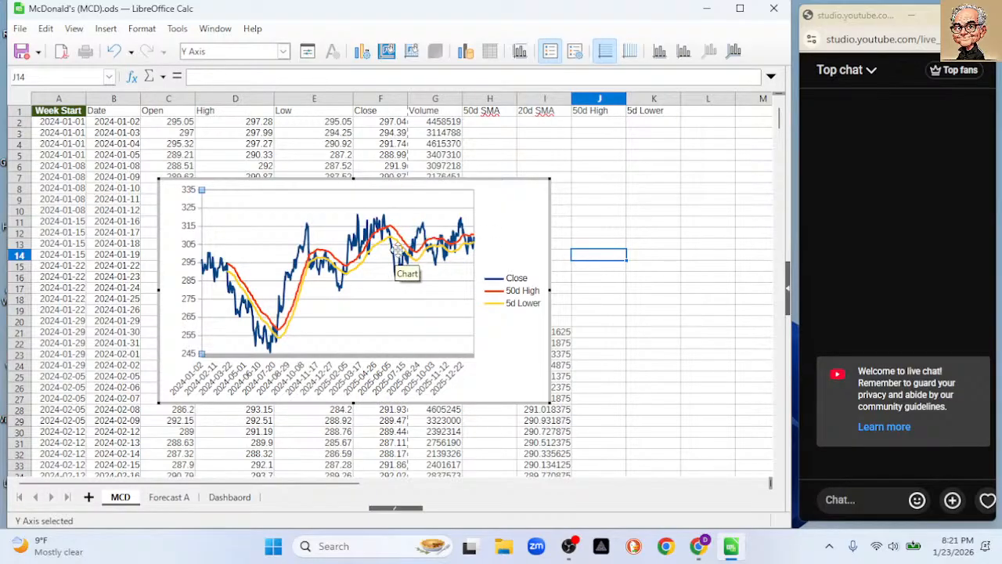
Change the chart's X axis type to Date and set its minimum to 2025-01-02
left_click(248, 375)
double_click(249, 379)
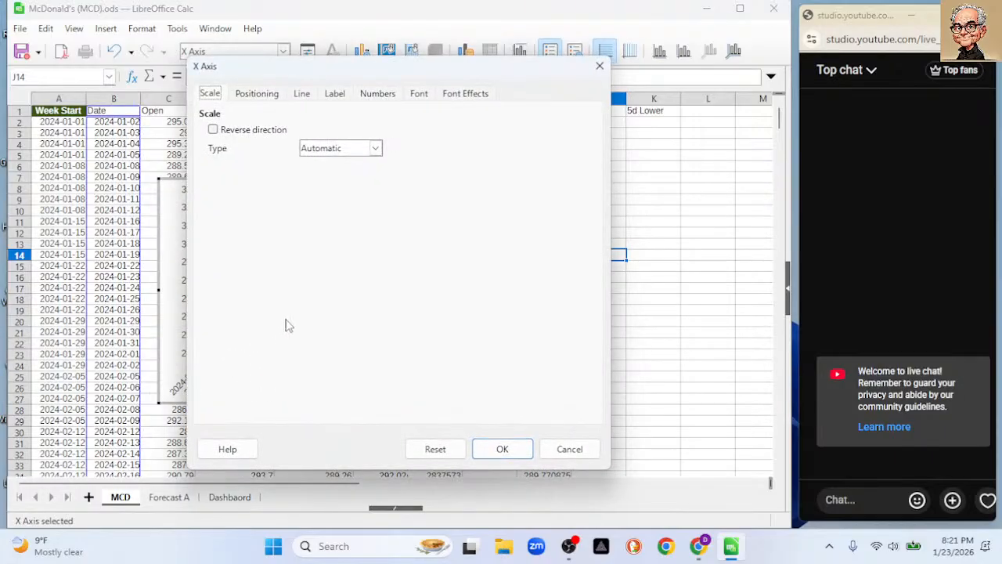
left_click(372, 149)
left_click(357, 189)
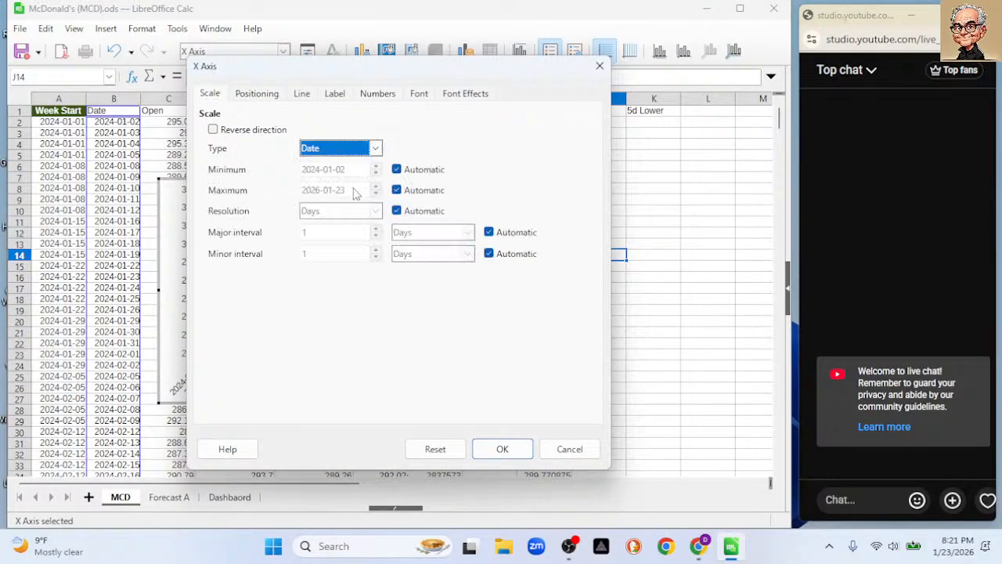
left_click(397, 169)
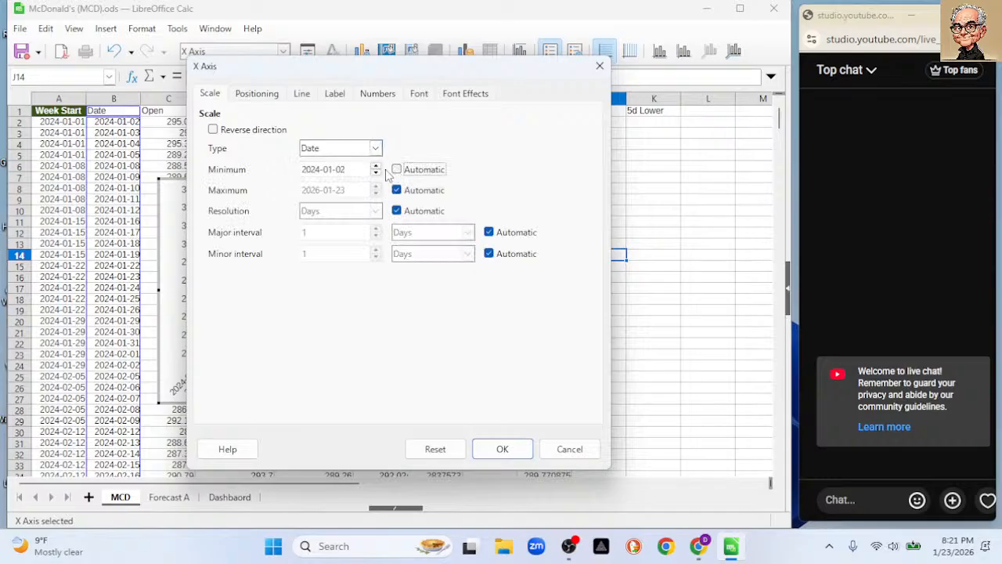
left_click(323, 170)
key("BackSpace")
type("5")
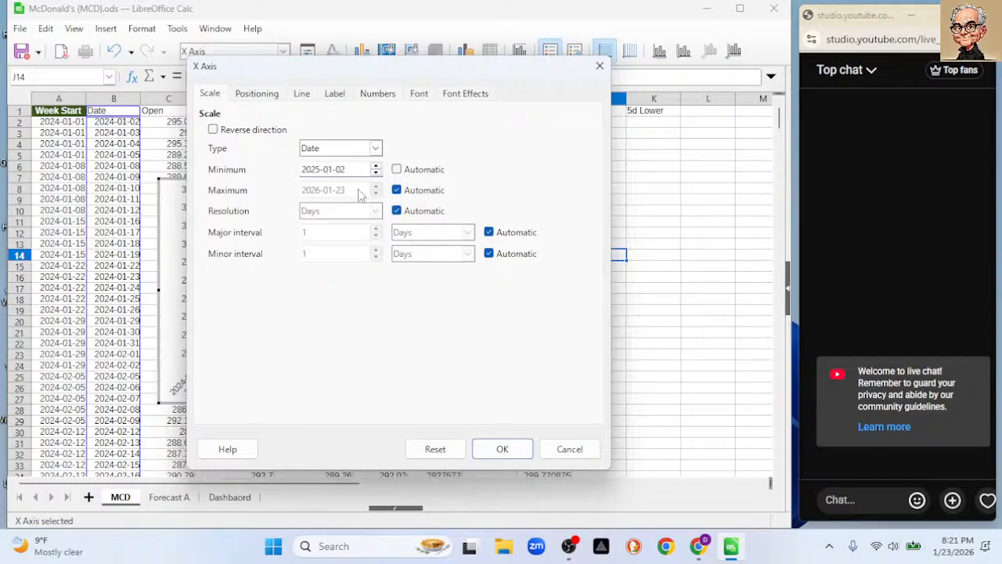
left_click(489, 449)
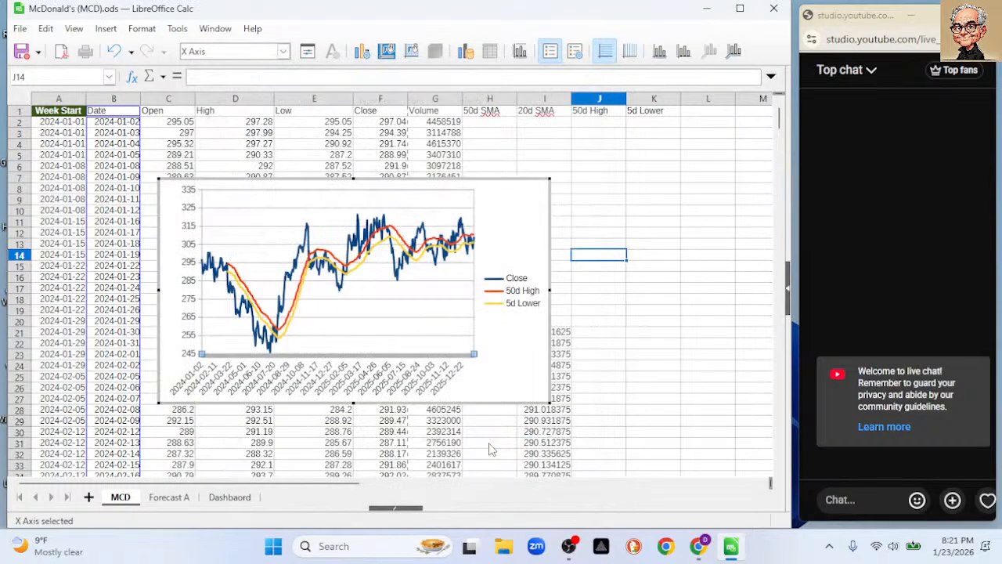
Set the chart's Y axis minimum to 275 and remove the Y axis from the chart
left_click(197, 305)
double_click(197, 306)
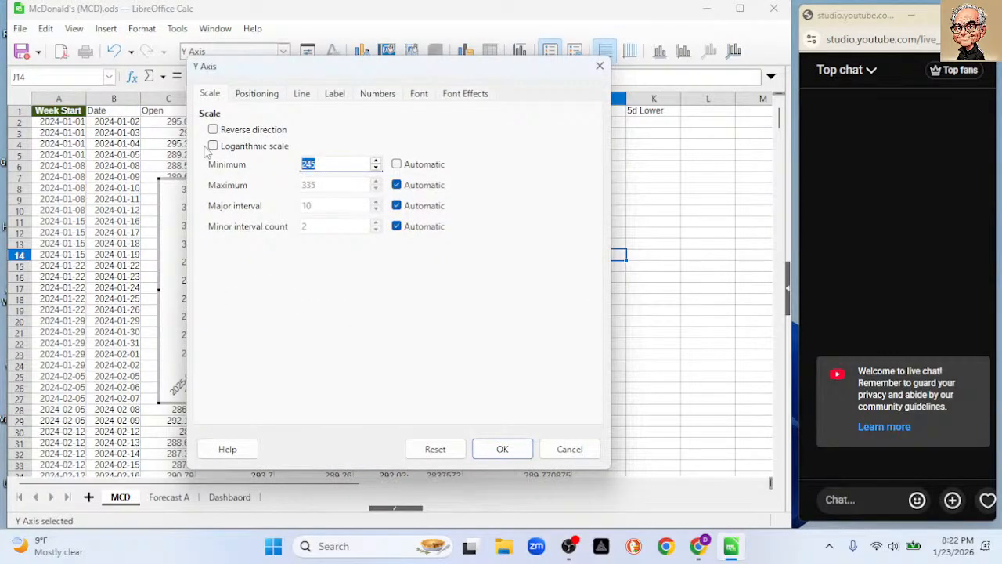
type("2")
left_click(502, 448)
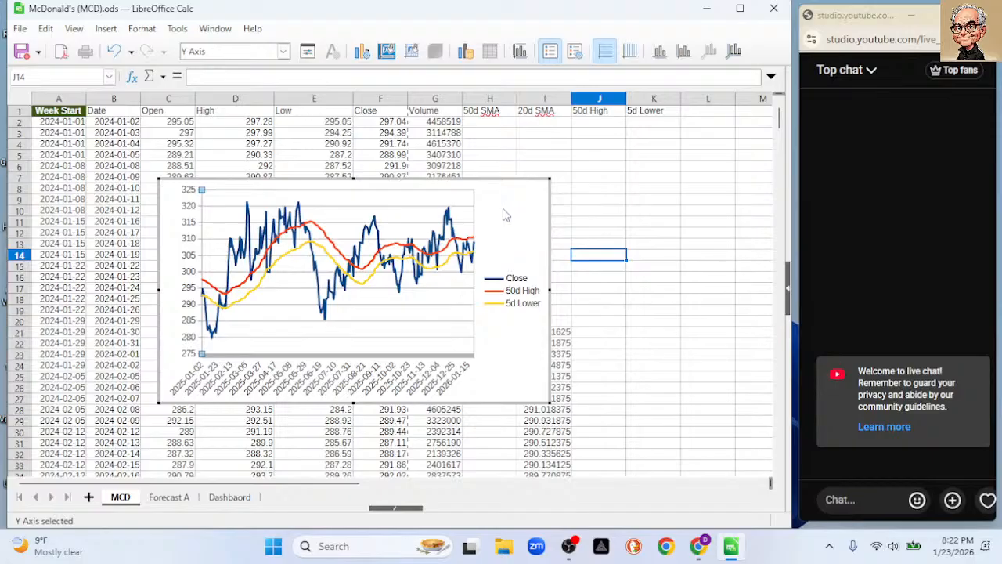
key("Delete")
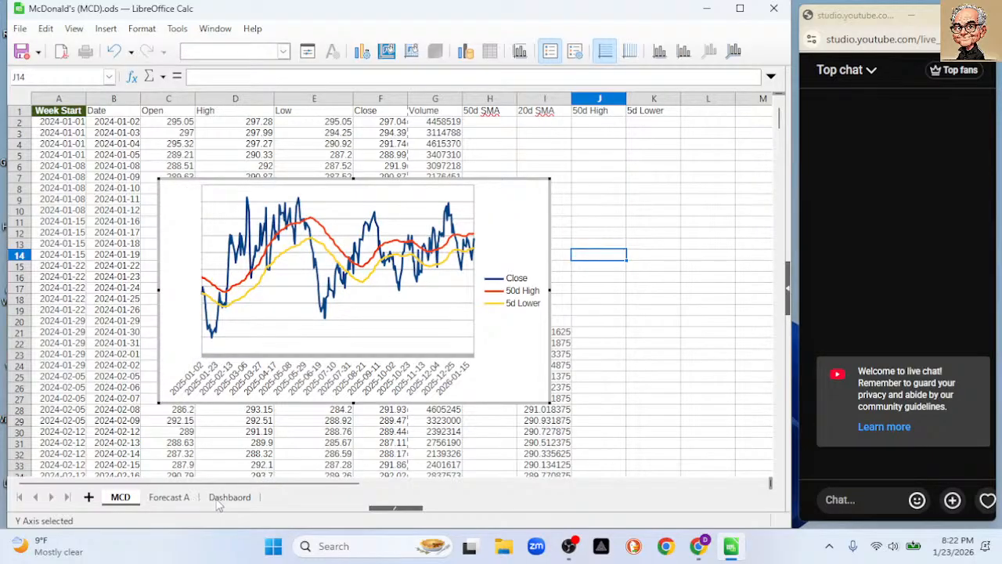
Cut the Close, 50d High and 5d Lower chart from the MCD sheet and paste it at cell B21 of the Dashbaord sheet
left_click(673, 400)
left_click(521, 393)
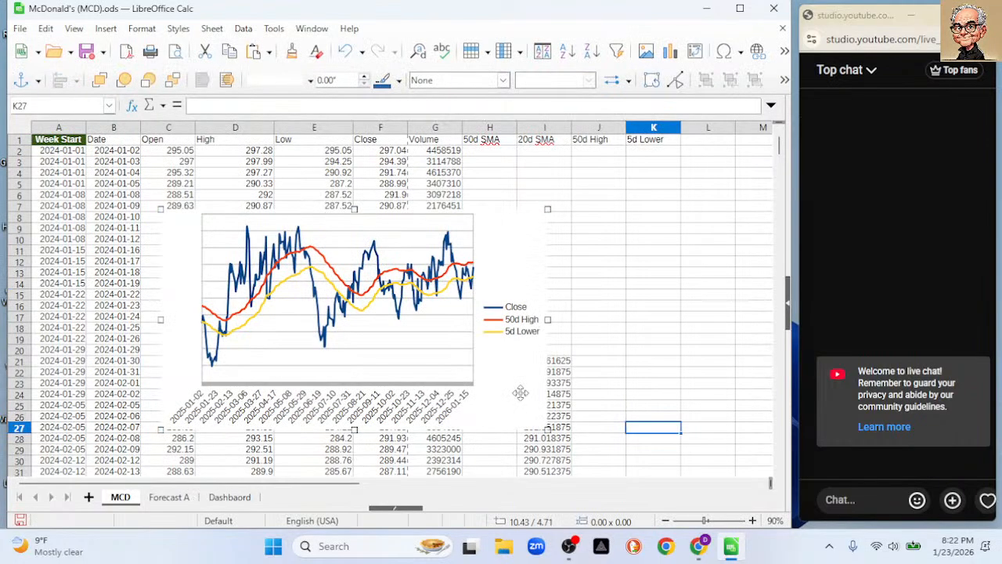
key("Delete")
left_click(230, 500)
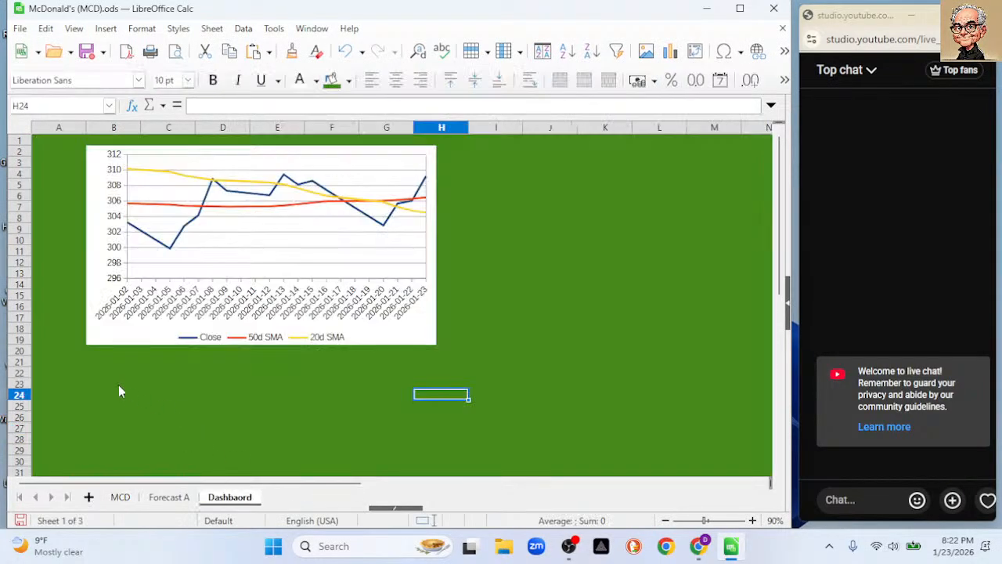
left_click(112, 363)
key("ctrl+v")
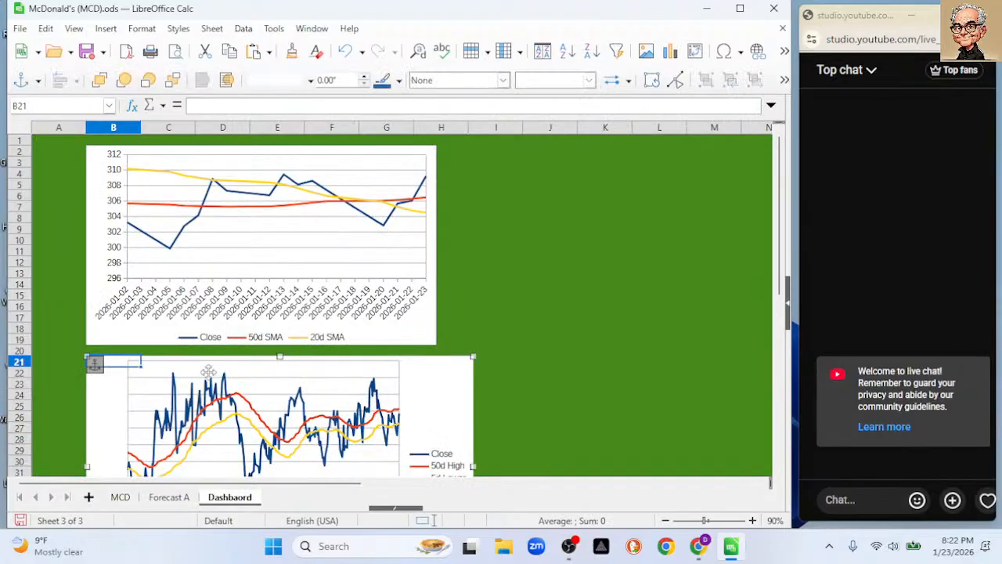
Narrow the pasted chart so its right edge lines up with the chart above it
scroll(552, 362, "down", 3)
scroll(499, 363, "down", 1)
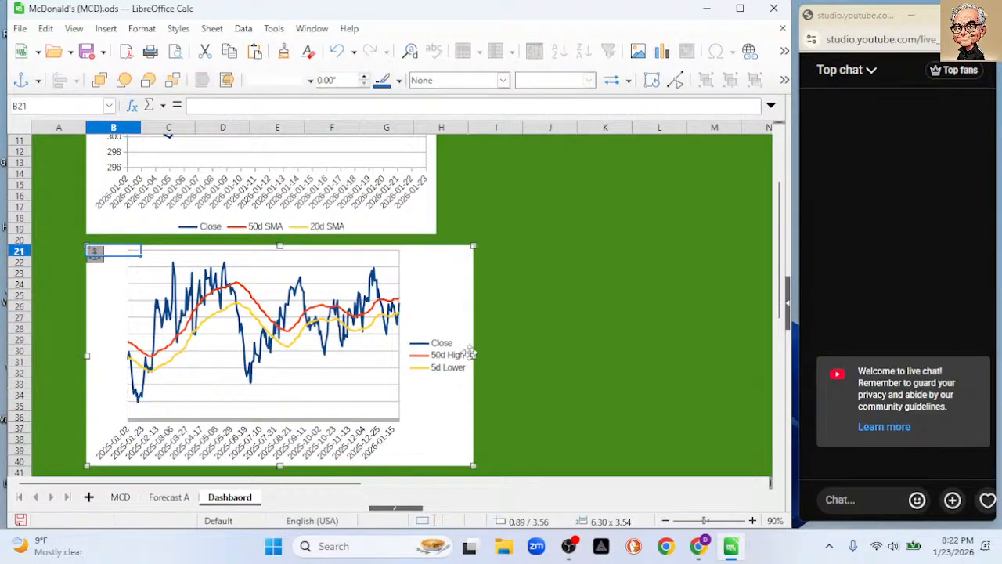
left_click_drag(472, 354, 437, 356)
left_click(499, 350)
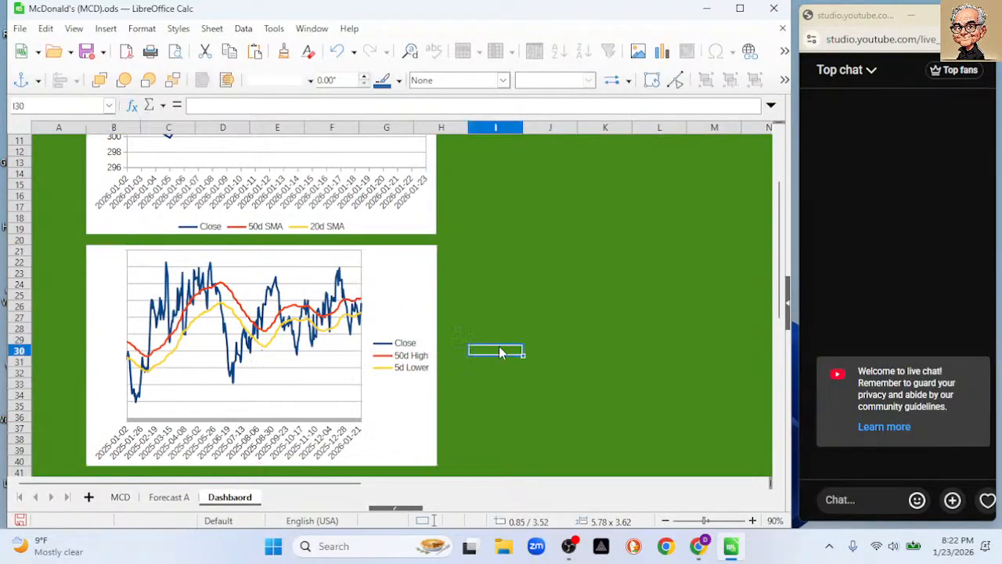
Examine the statistics tables on the Forecast A sheet, including the formula for the mean, and compare with the other sheets
left_click(120, 497)
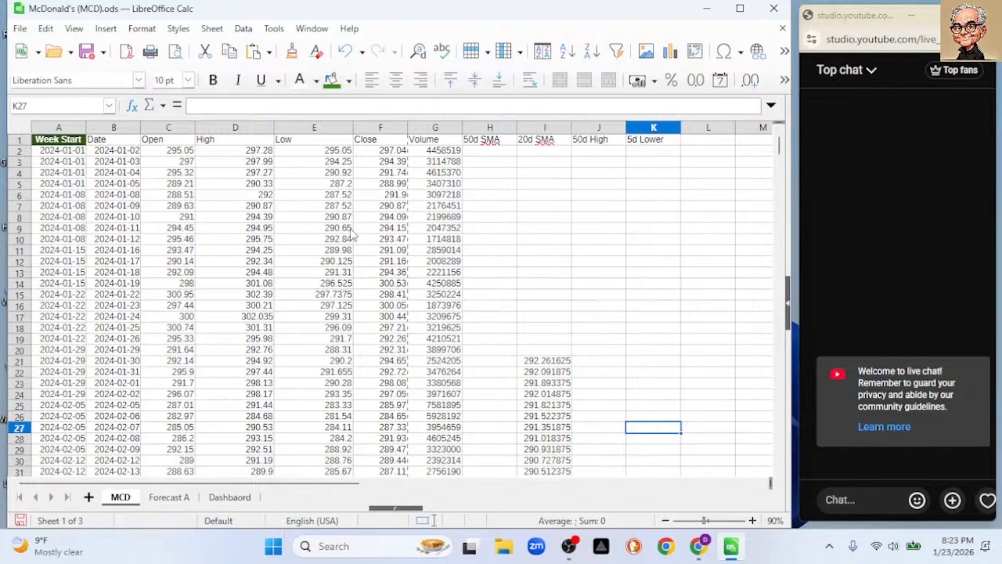
left_click(174, 497)
scroll(241, 248, "up", 10)
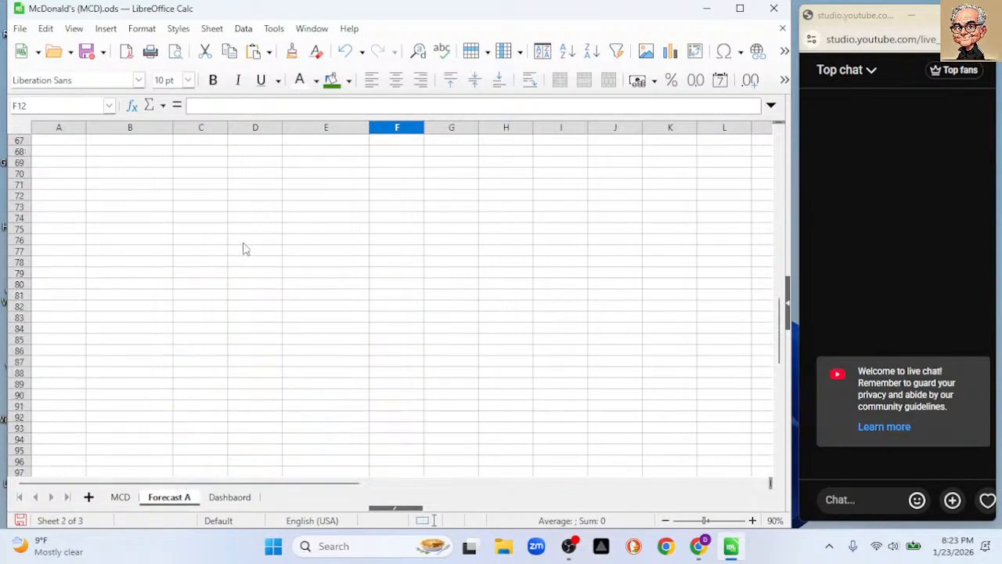
scroll(251, 248, "up", 6)
left_click_drag(781, 258, 743, 85)
scroll(546, 205, "down", 5)
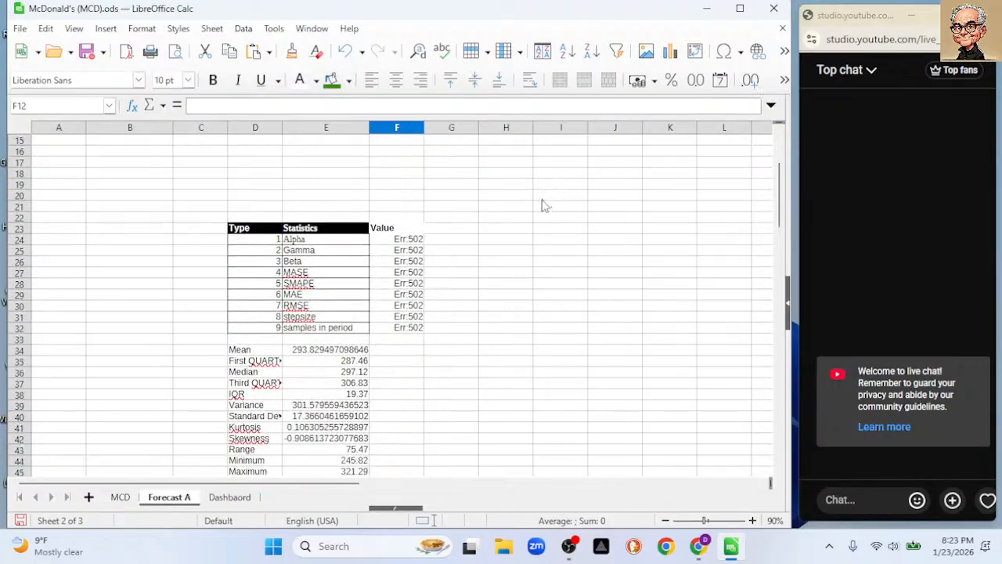
scroll(546, 205, "down", 2)
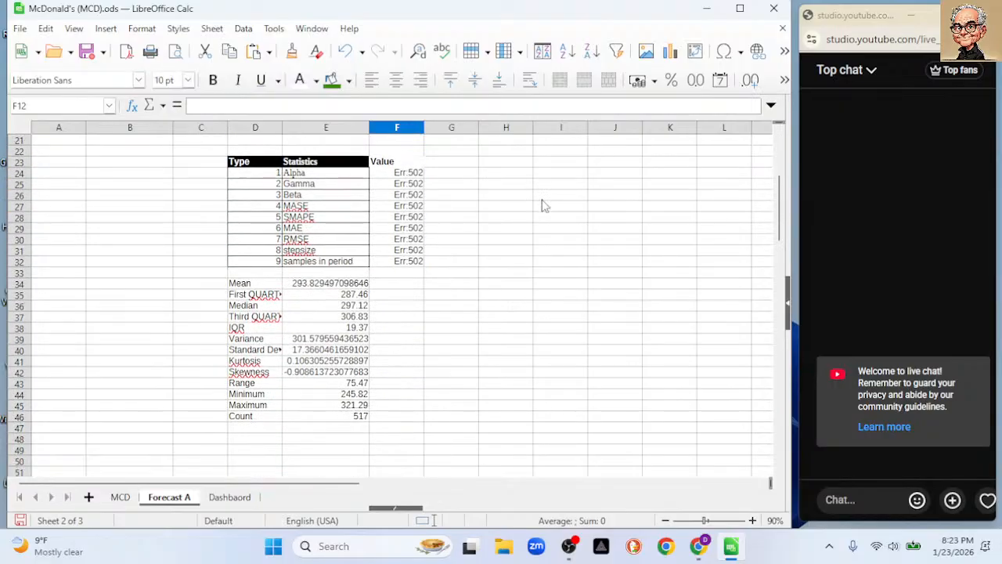
left_click(330, 285)
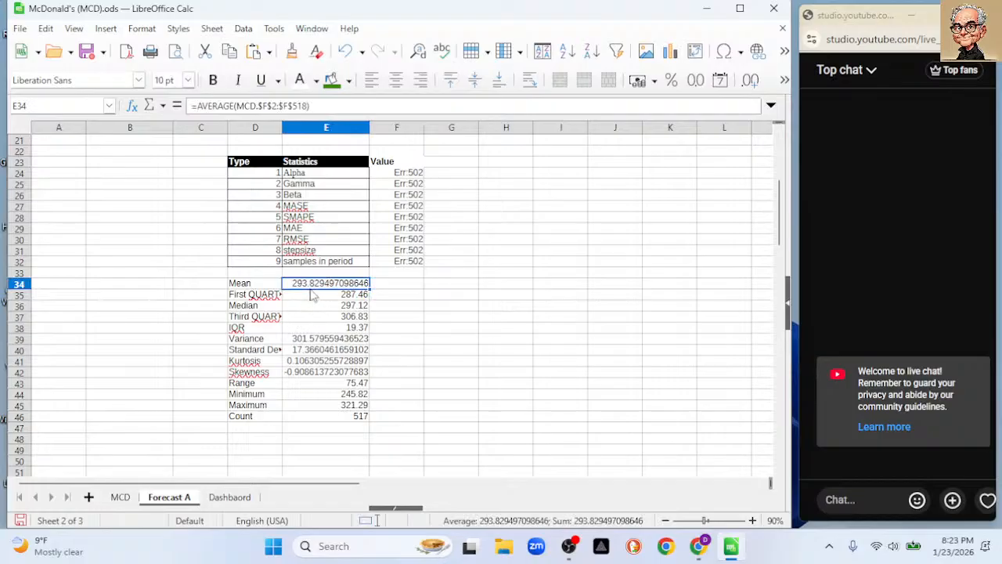
left_click(121, 497)
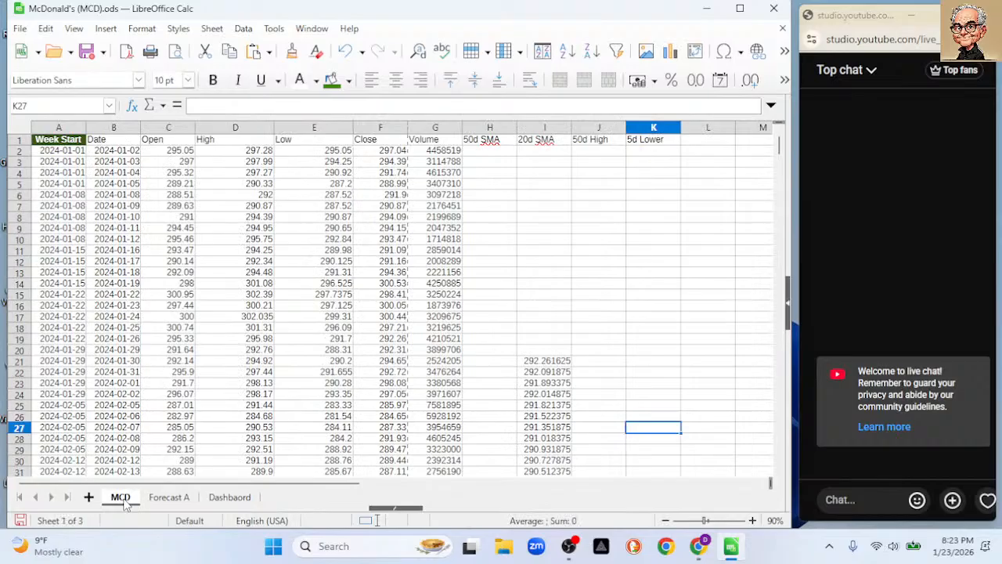
left_click(225, 503)
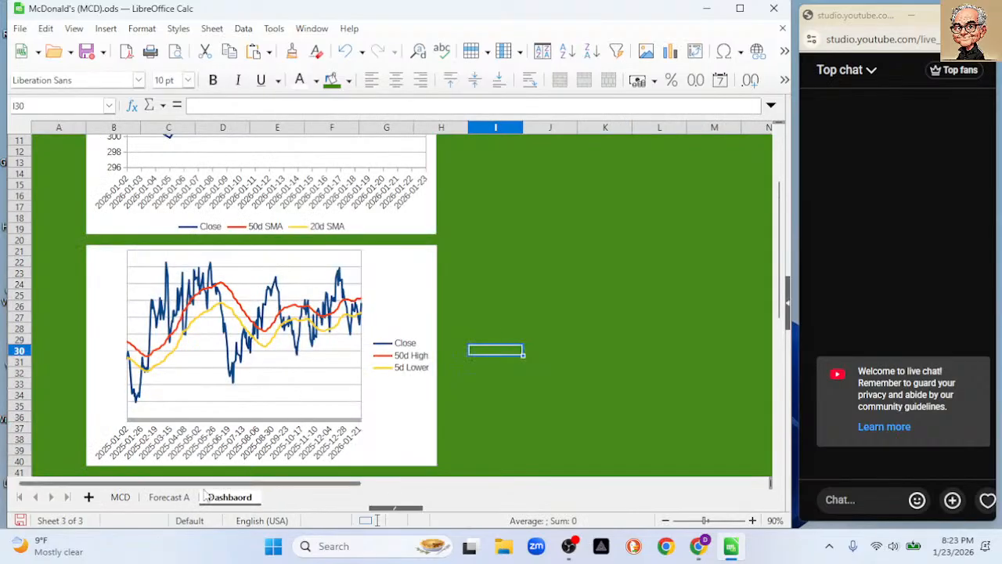
Move the descriptive statistics block D34:E46 from the Forecast A sheet to cell I2 of the Dashbaord sheet
left_click(162, 498)
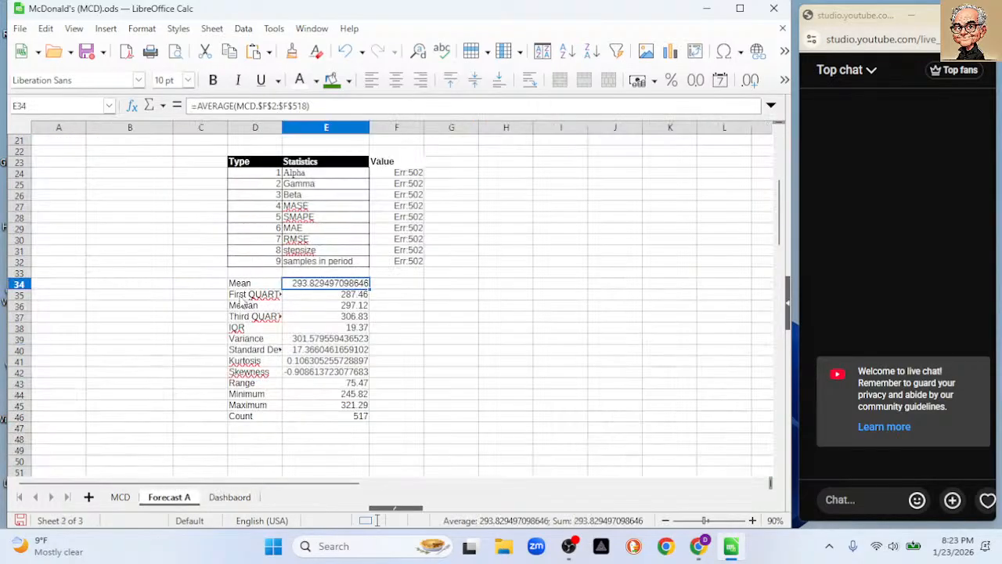
left_click_drag(243, 285, 324, 419)
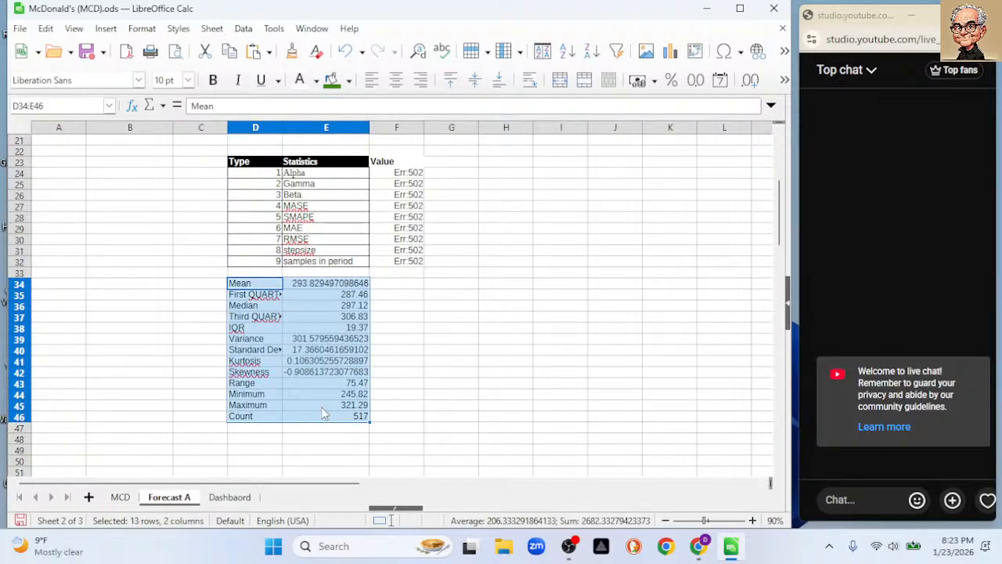
key("ctrl+x")
left_click(229, 496)
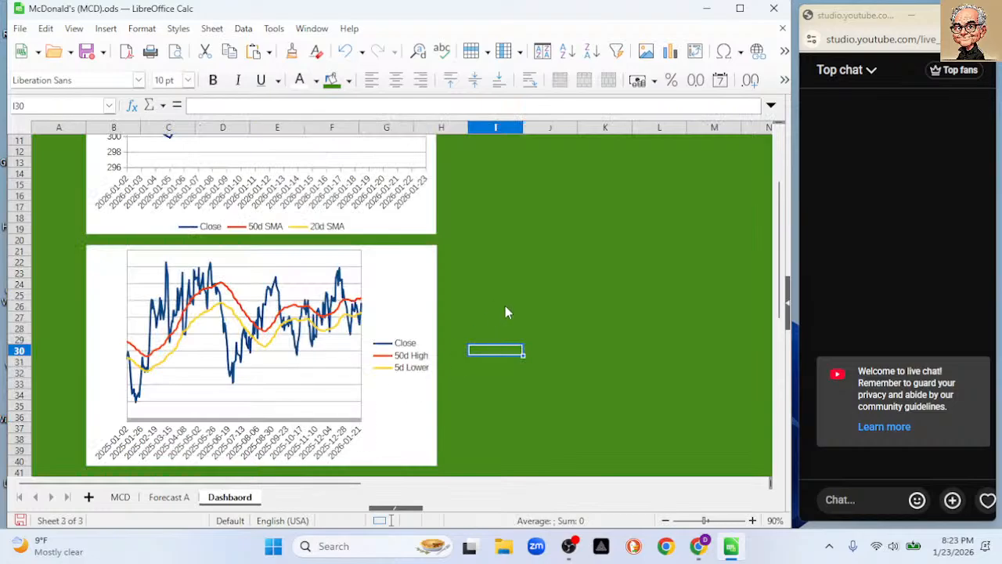
scroll(505, 313, "up", 3)
left_click(504, 153)
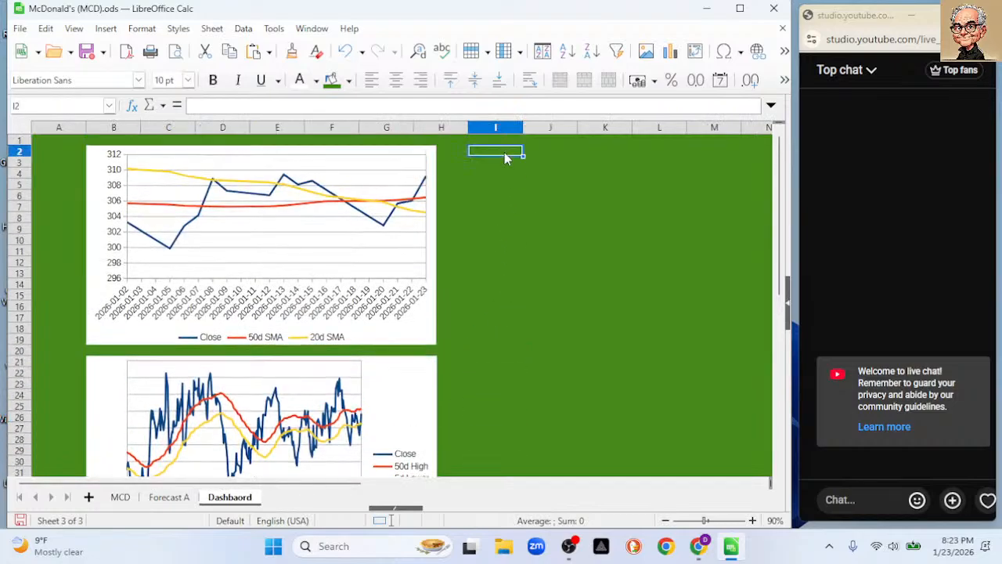
key("ctrl+v")
left_click(638, 307)
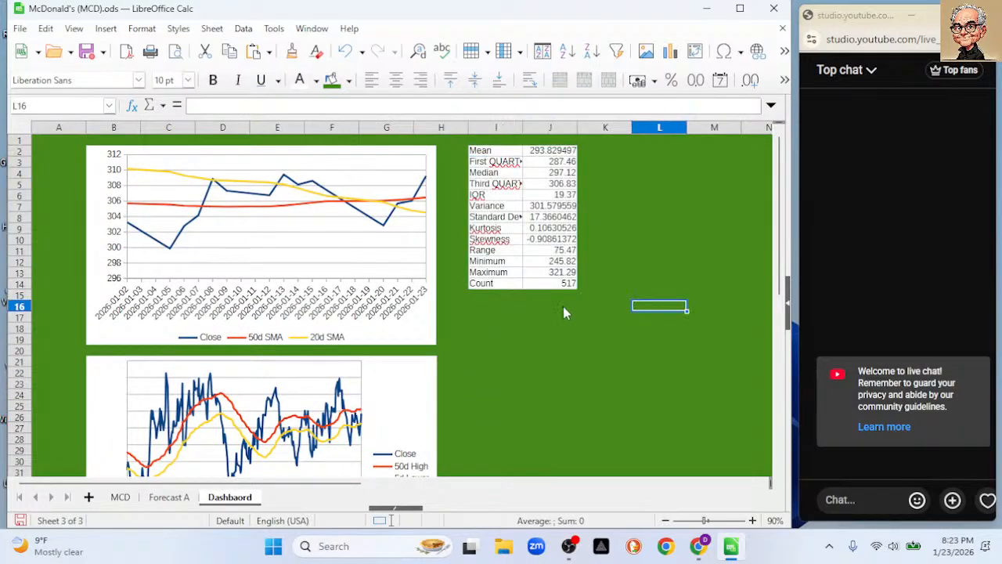
Fit columns I and J to the width of the statistics table and check the Mean and Median formulas
double_click(522, 127)
double_click(608, 127)
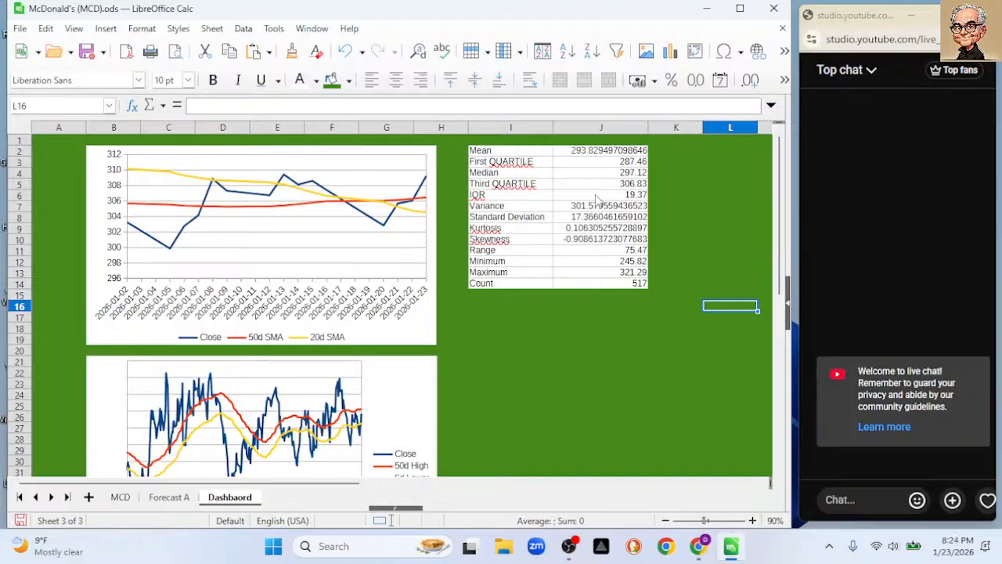
left_click(592, 150)
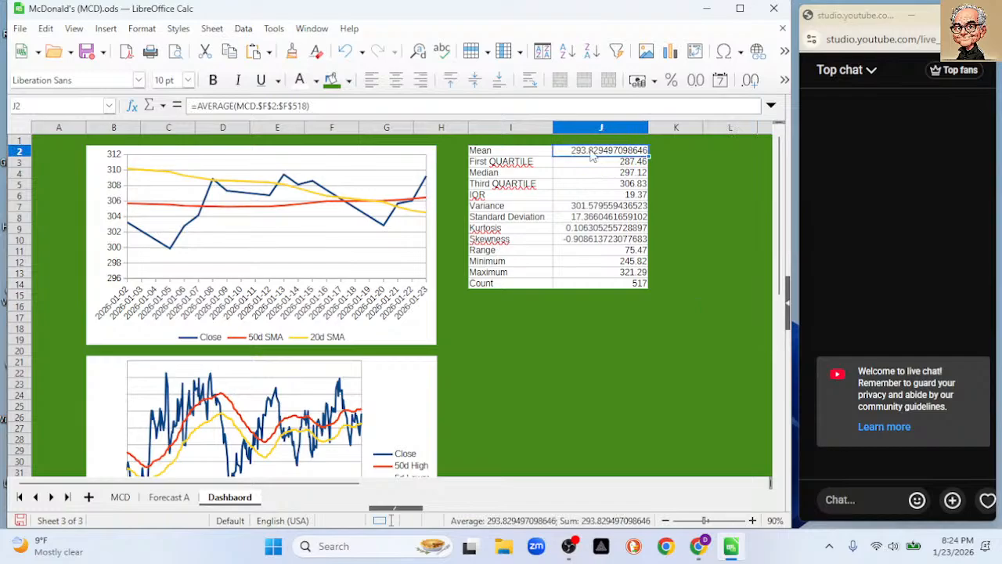
left_click(588, 174)
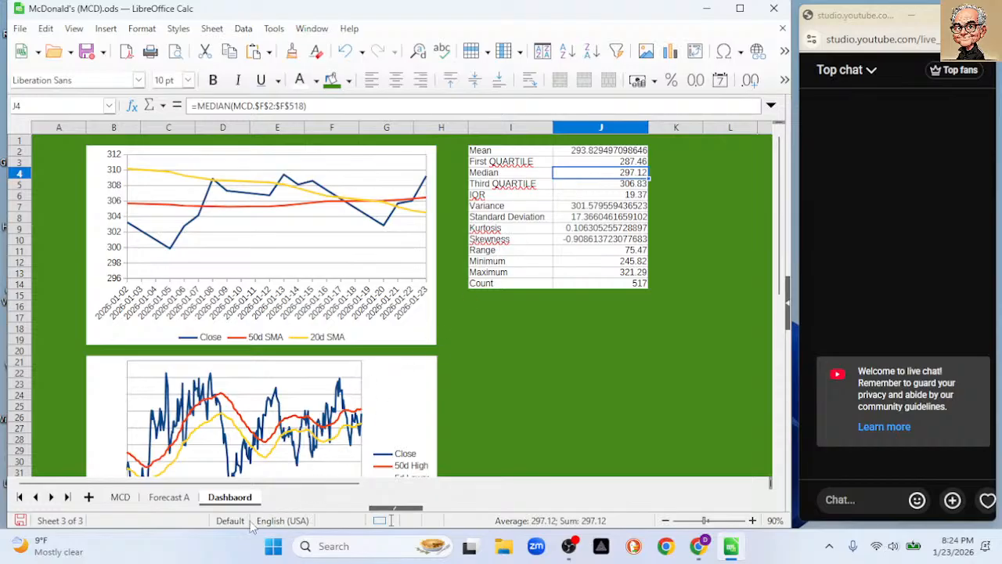
Enter the header SD in cell L1 of the MCD sheet
left_click(120, 497)
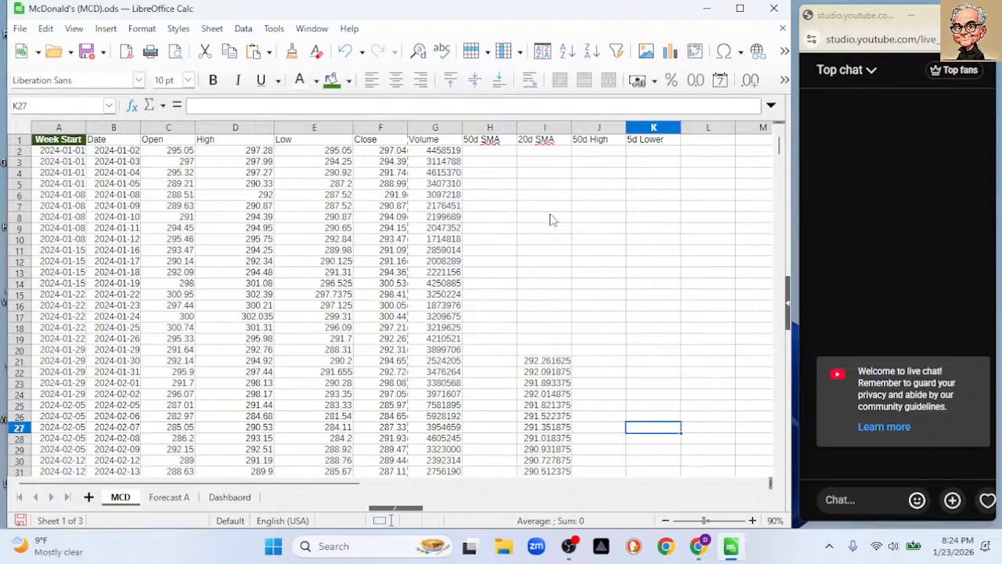
left_click(697, 145)
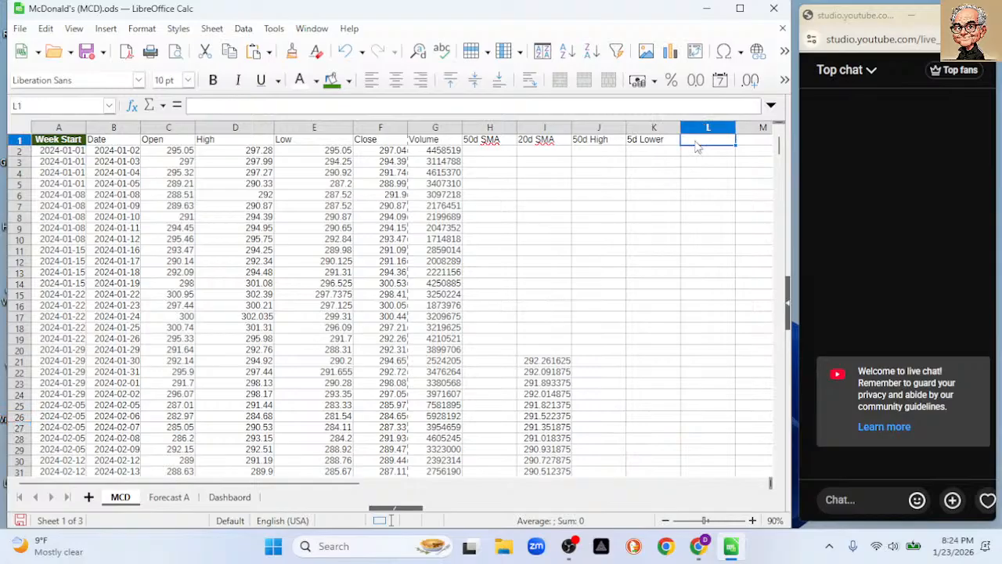
type("SD")
key("Return")
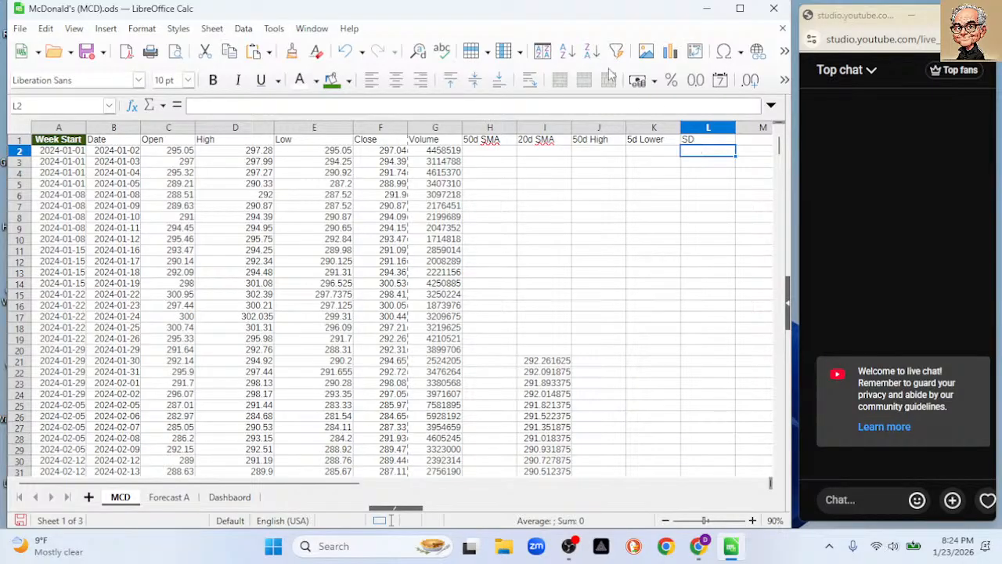
Change the header in K1 to 100d SMA and check where the values in the moving-average columns start
left_click(647, 141)
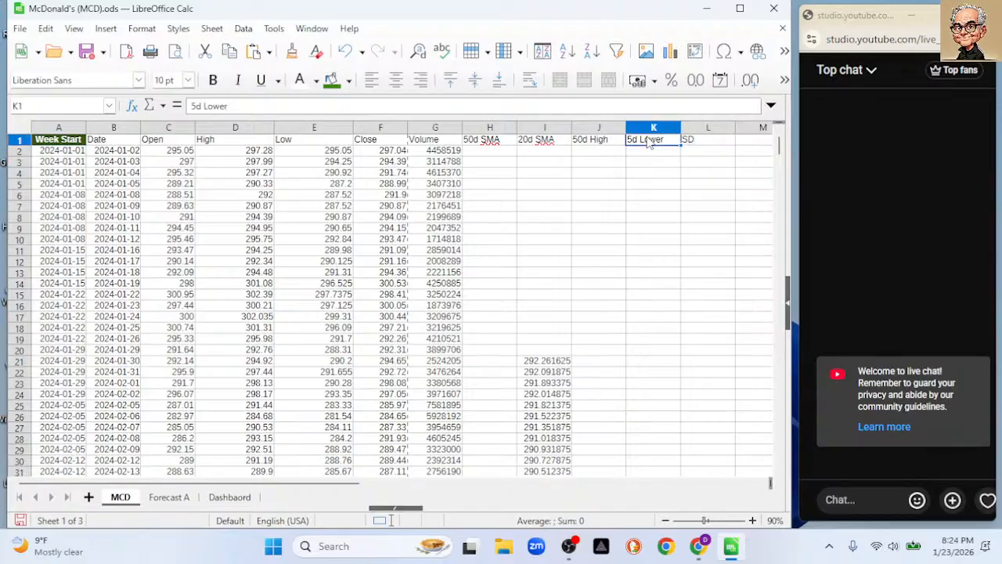
type("100d SMA")
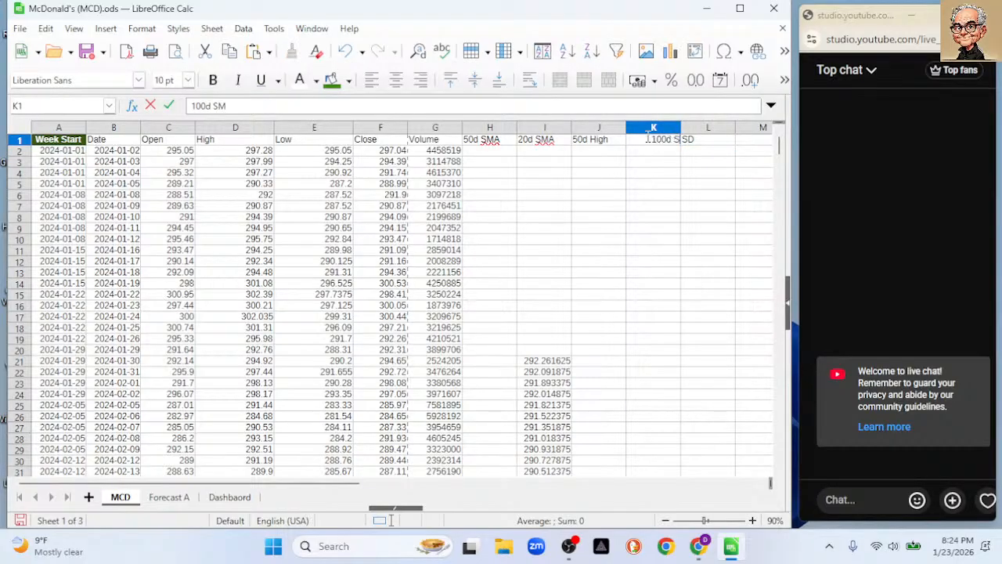
key("Return")
scroll(523, 465, "down", 13)
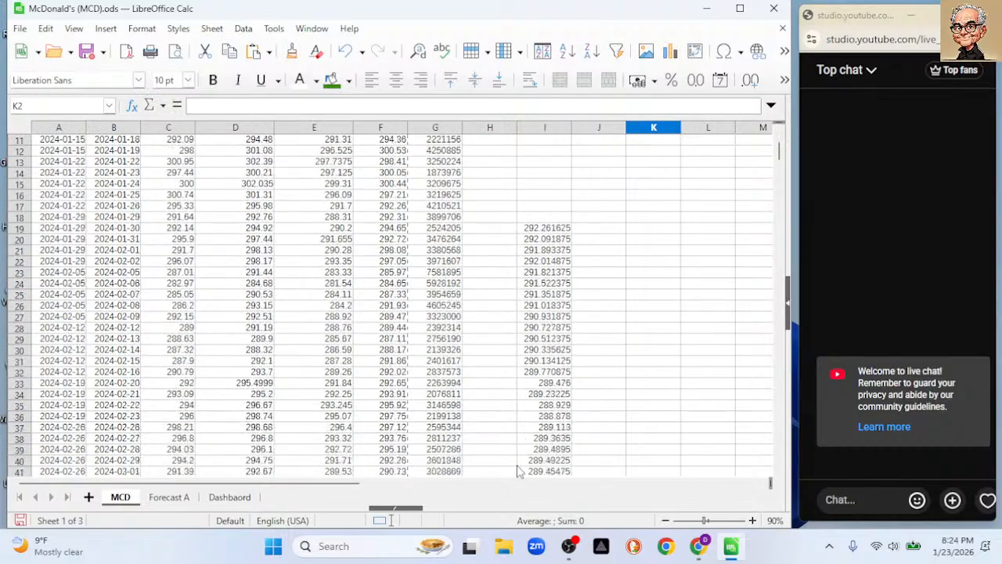
scroll(574, 429, "up", 13)
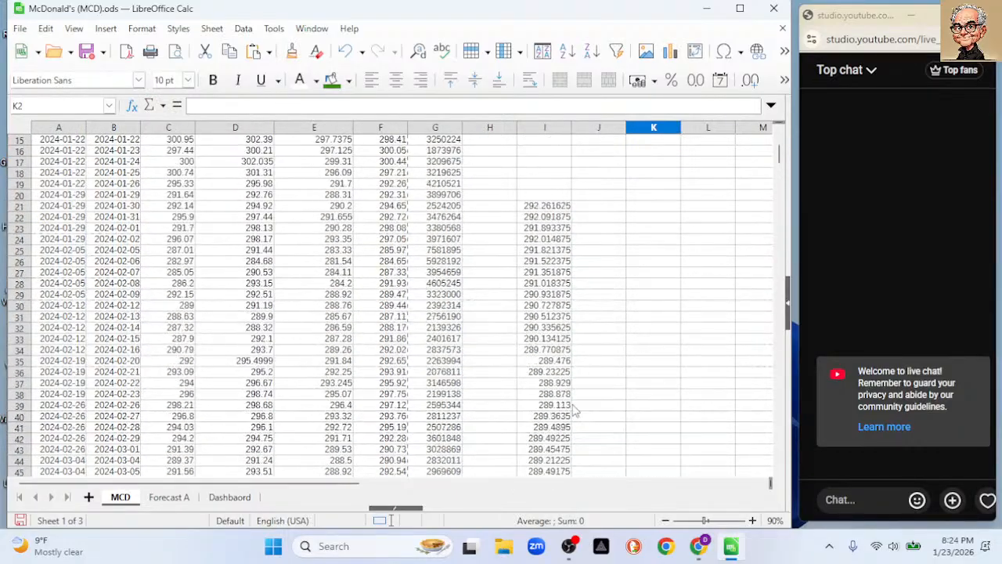
scroll(620, 421, "down", 8)
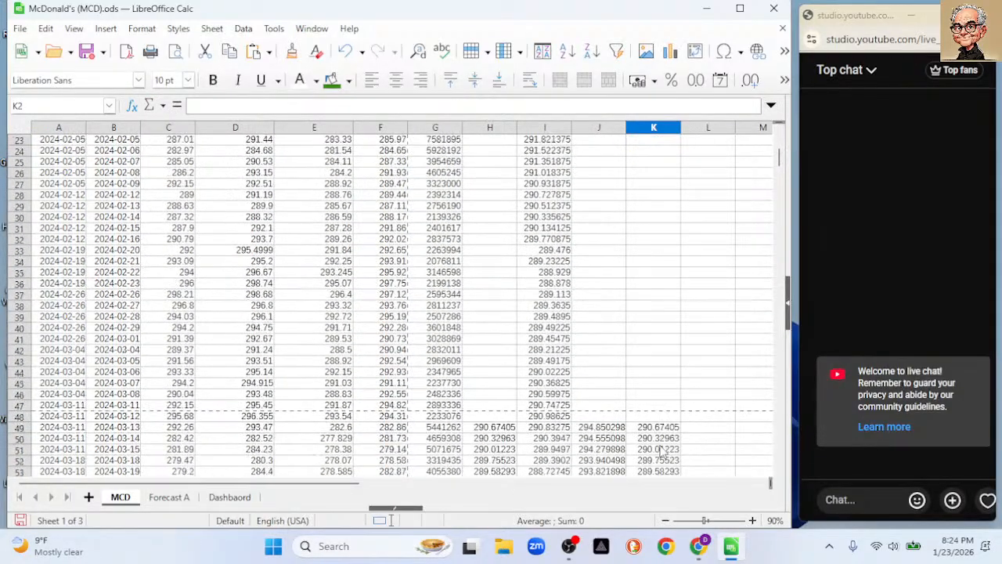
scroll(647, 434, "up", 8)
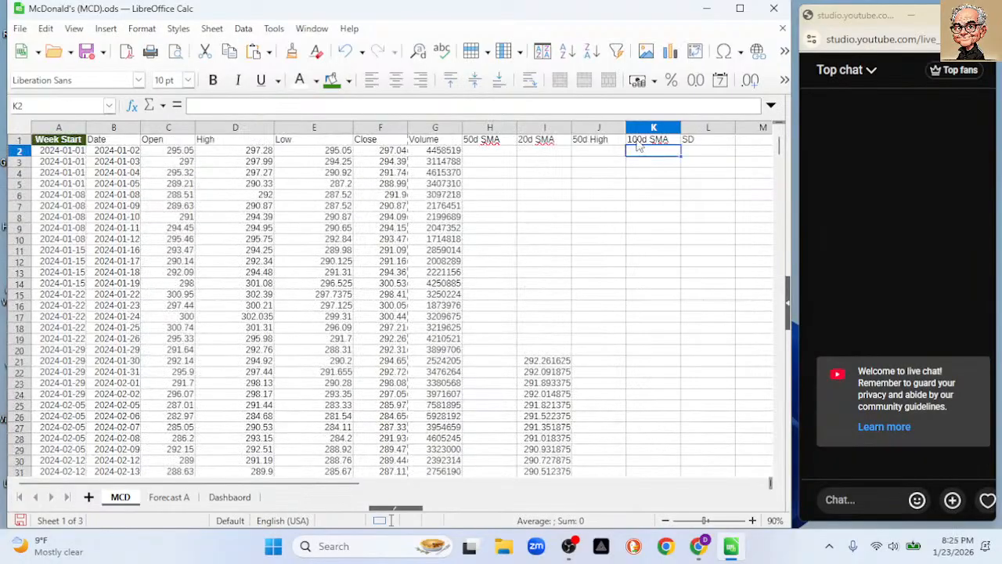
Set the header in K1 to 50d Low and the header in L1 to 100d SMA
left_click(639, 144)
type("50d Low")
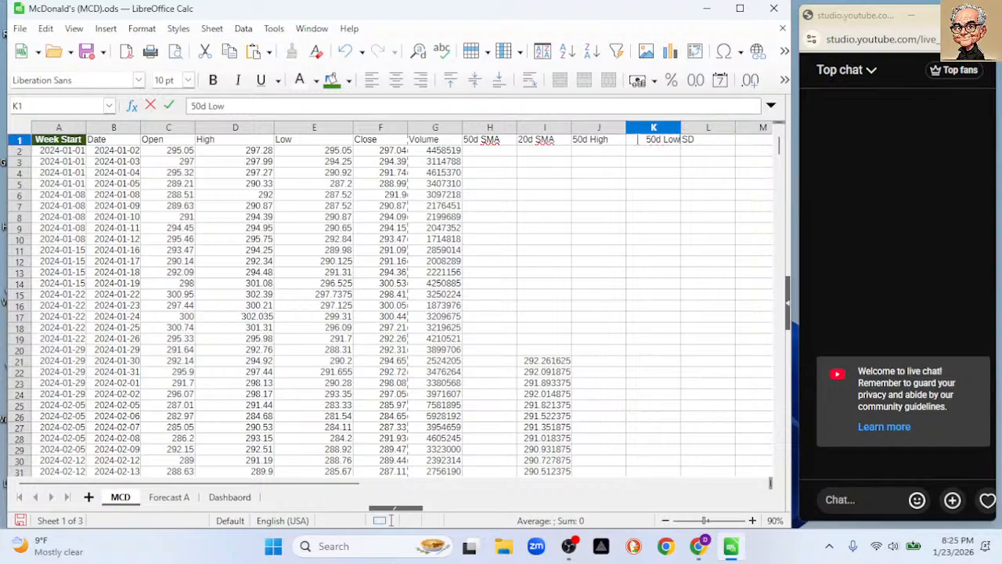
key("Return")
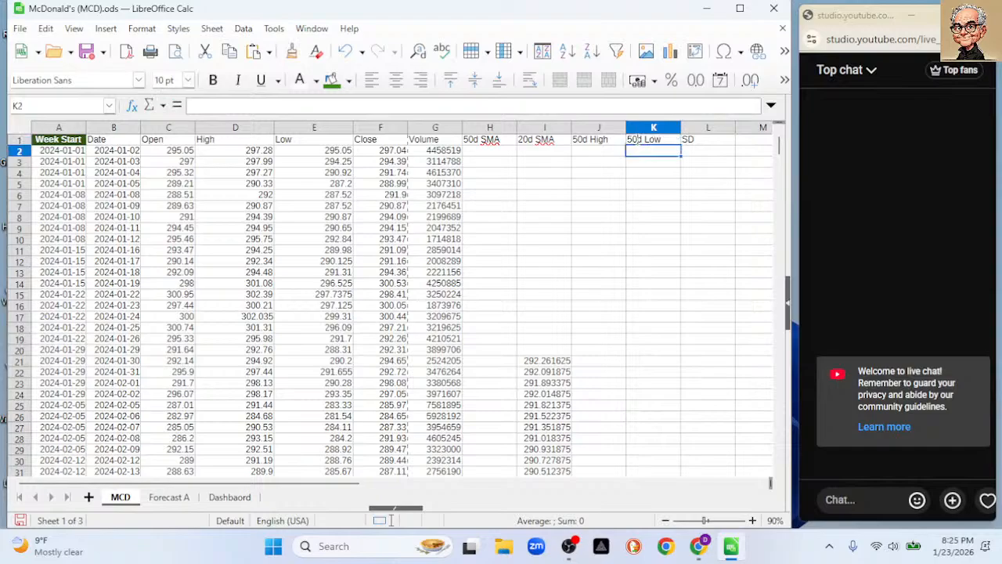
left_click(699, 146)
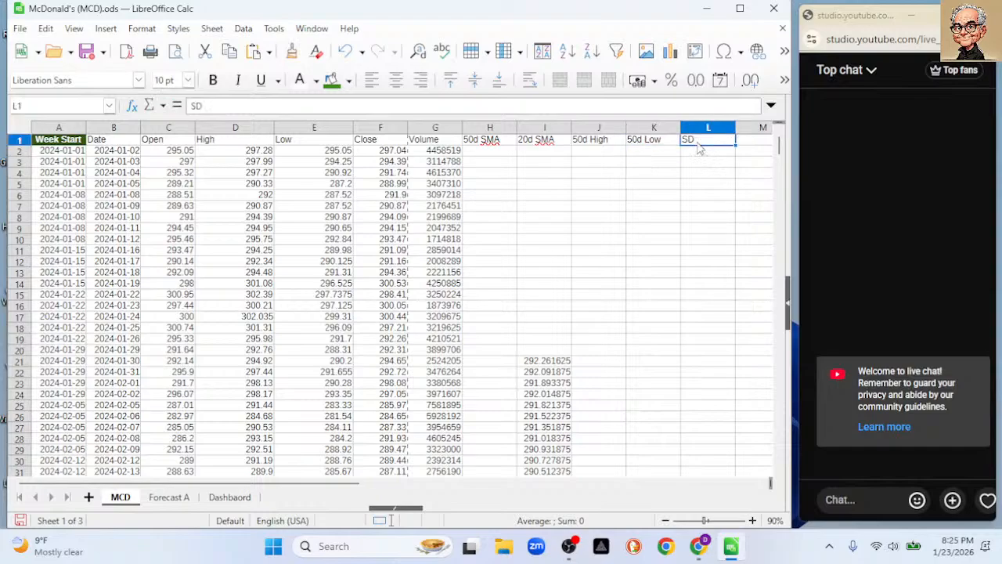
type("100d SMA")
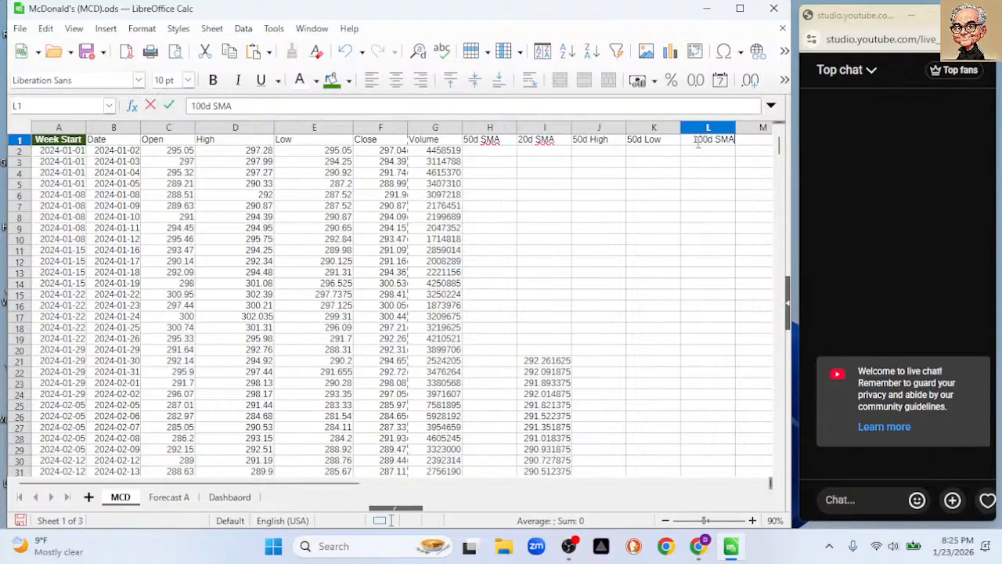
key("Return")
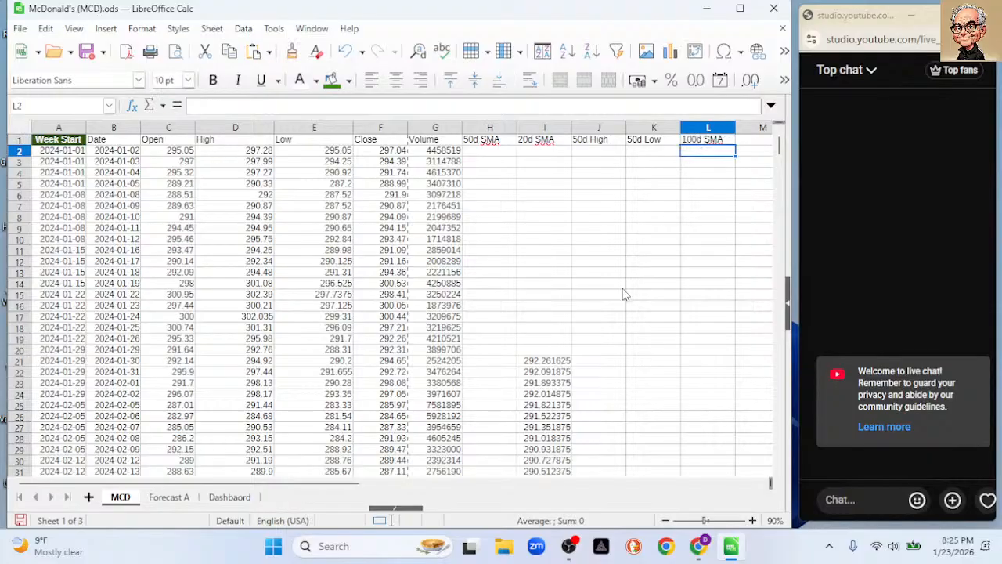
scroll(693, 351, "down", 9)
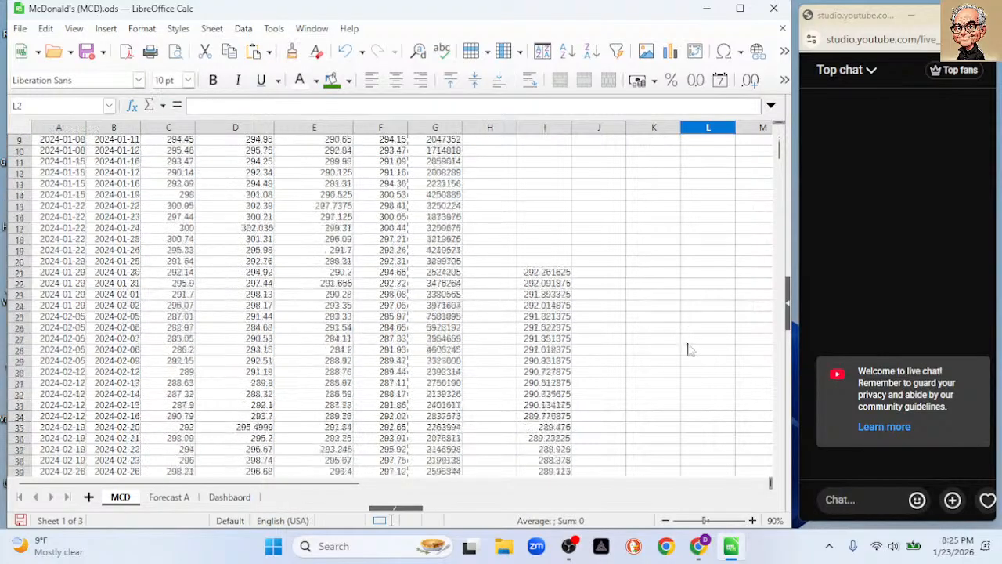
Enter the formula =AVERAGE(F2:F101) in cell L101 to start the 100-day moving average of the closing price
left_click(701, 383)
scroll(691, 389, "down", 6)
scroll(689, 391, "down", 12)
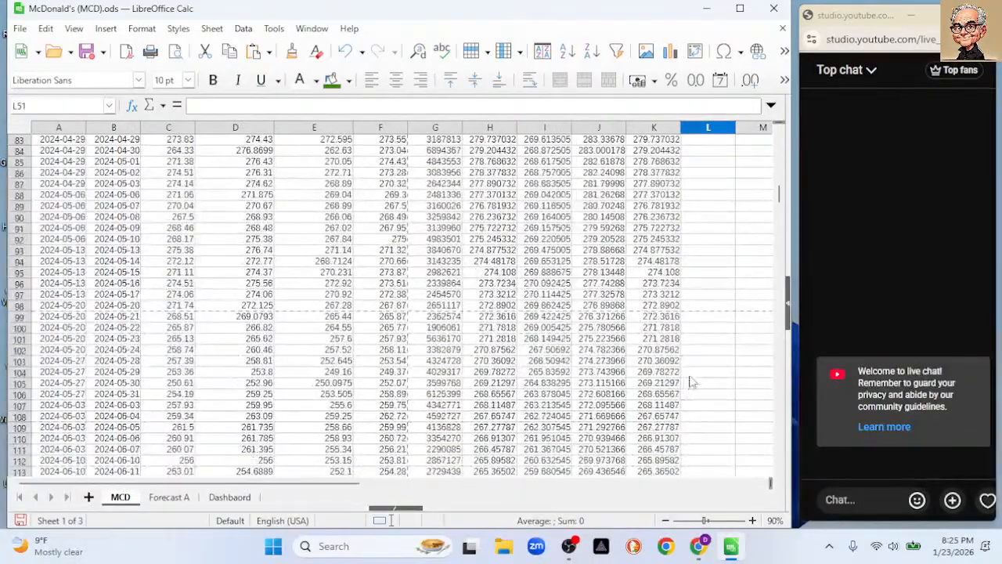
left_click(691, 318)
key("Down")
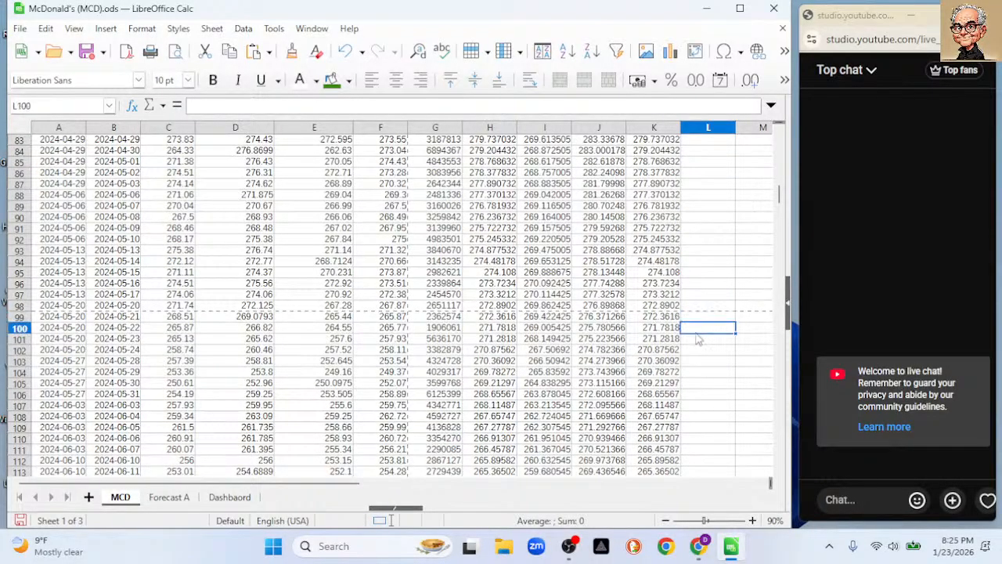
left_click(697, 341)
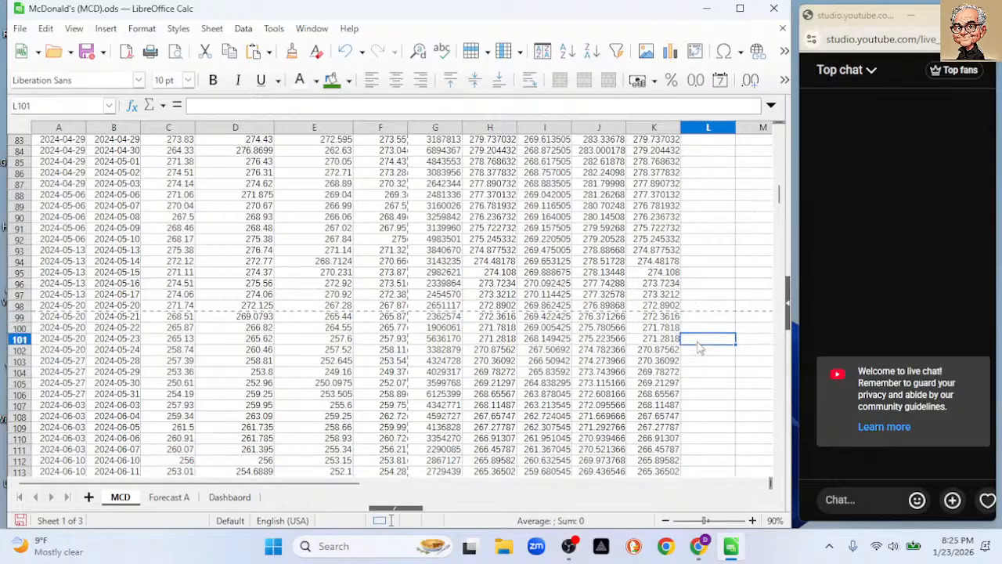
type("=aver")
key("Return")
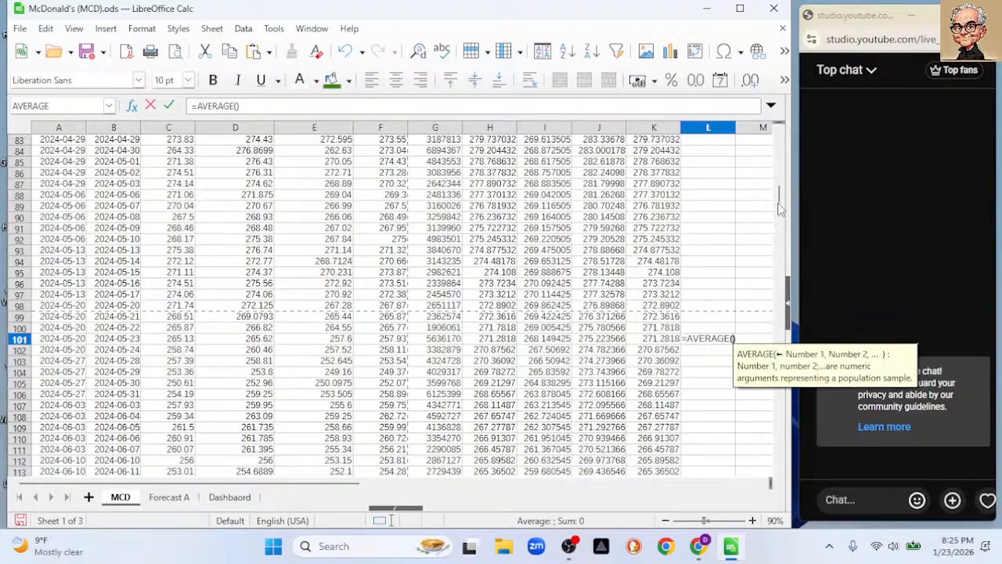
left_click_drag(779, 208, 740, 219)
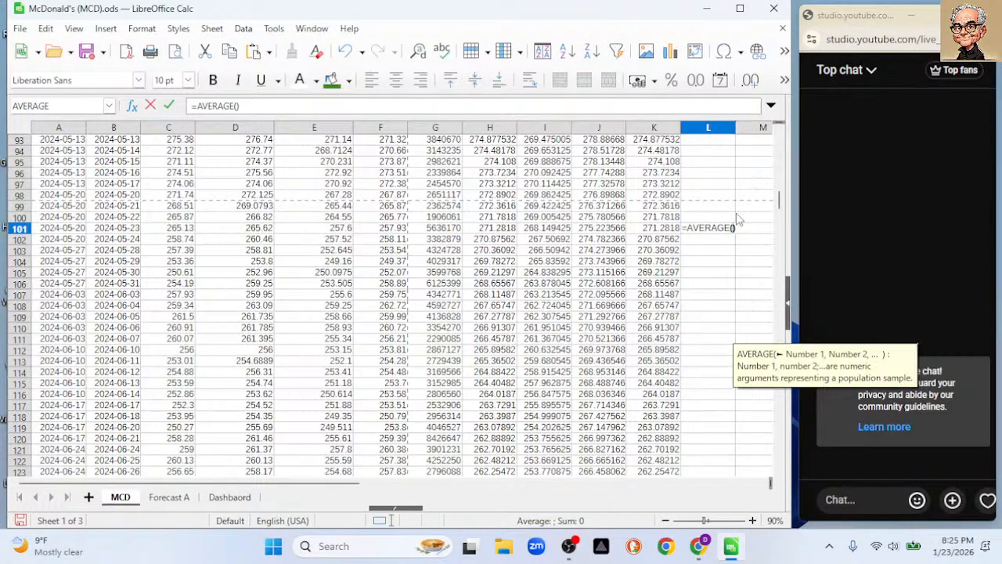
type("f")
type(":f100")
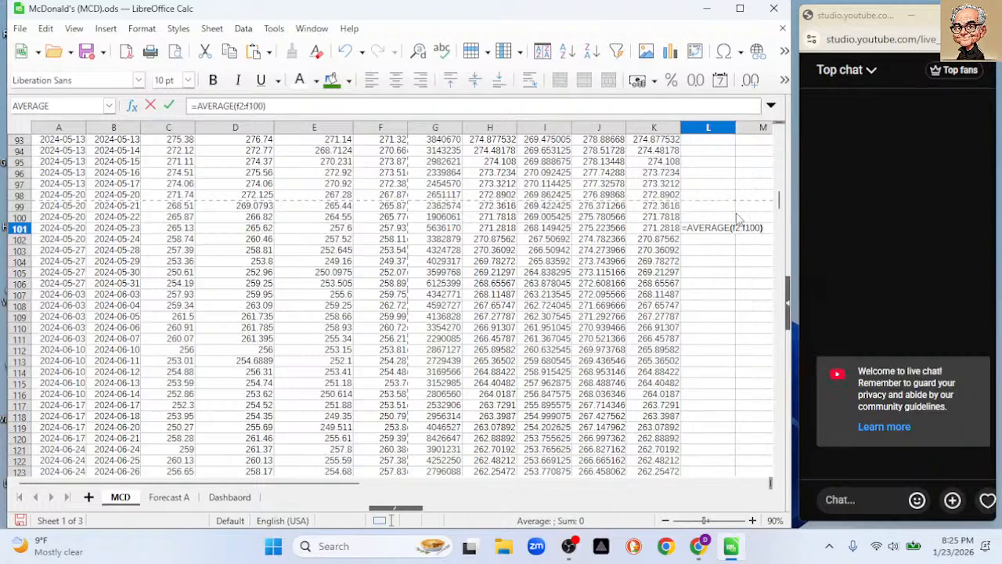
key("BackSpace")
key("BackSpace")
type("1")
key("Return")
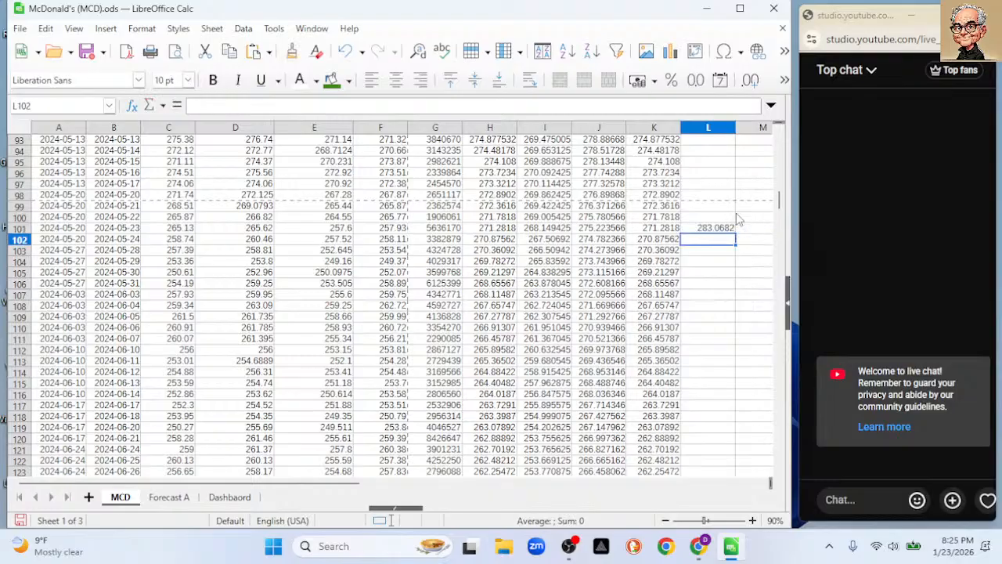
Fill the 100-day average formula from L101 down to the last data row, L518
left_click(720, 228)
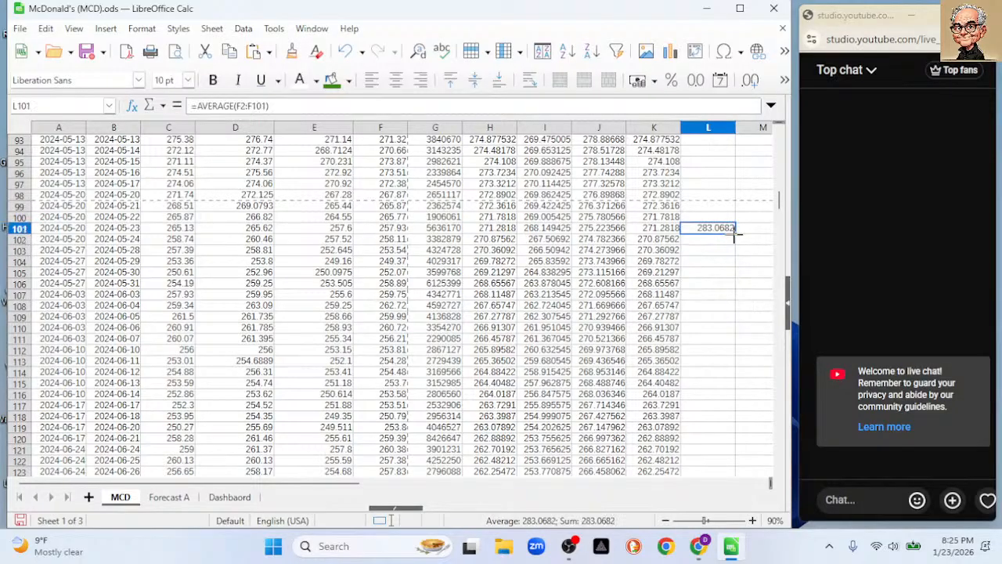
double_click(735, 233)
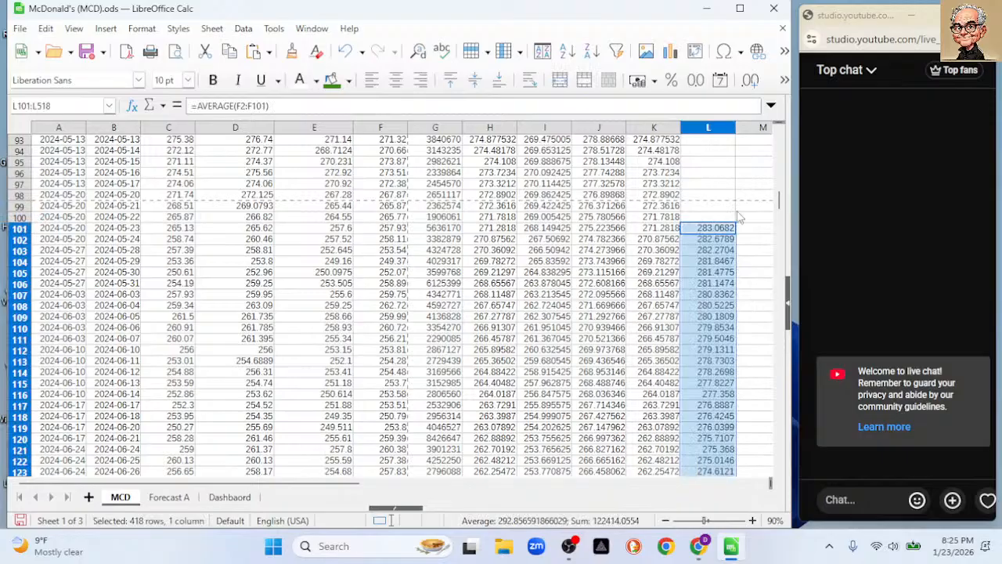
left_click_drag(780, 205, 779, 146)
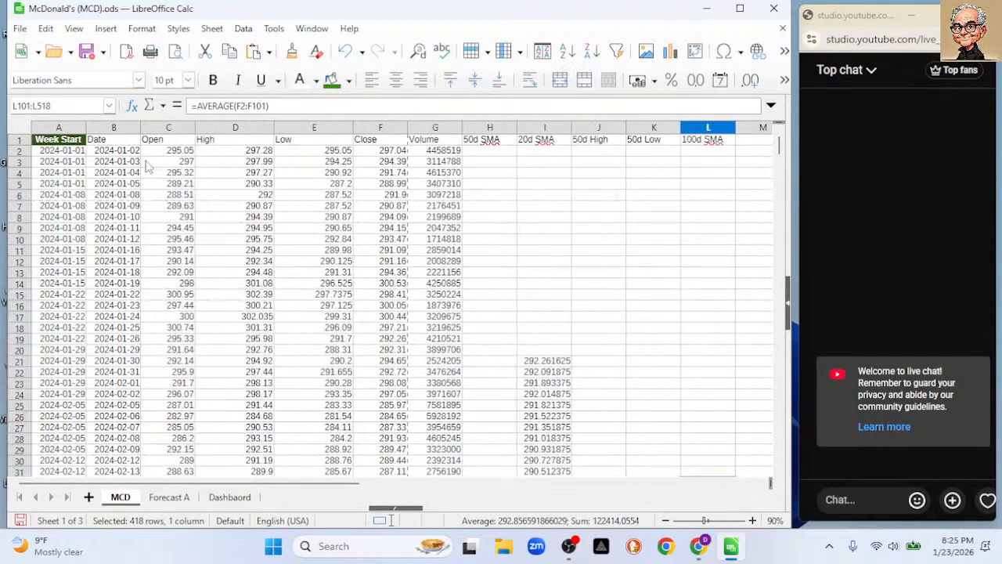
Insert a lines-only line chart from the Date, Close and 100d SMA columns of the MCD sheet
left_click(114, 129)
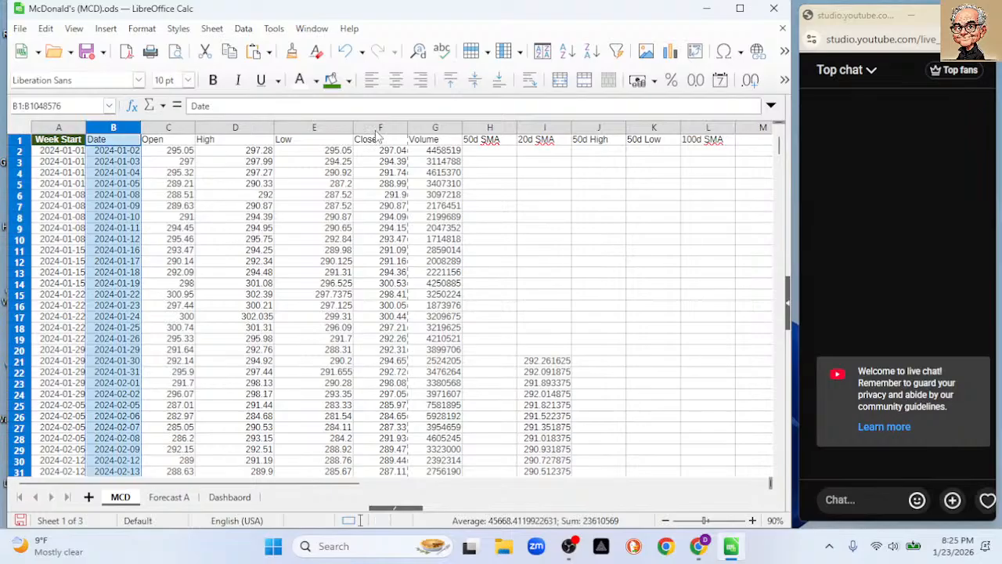
left_click(380, 128)
left_click(708, 129, "ctrl")
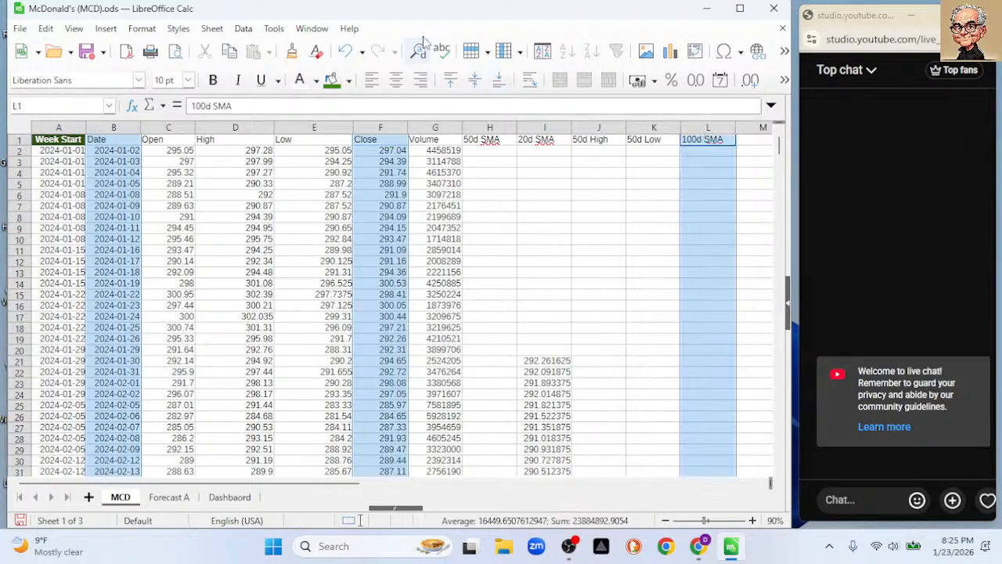
left_click(671, 54)
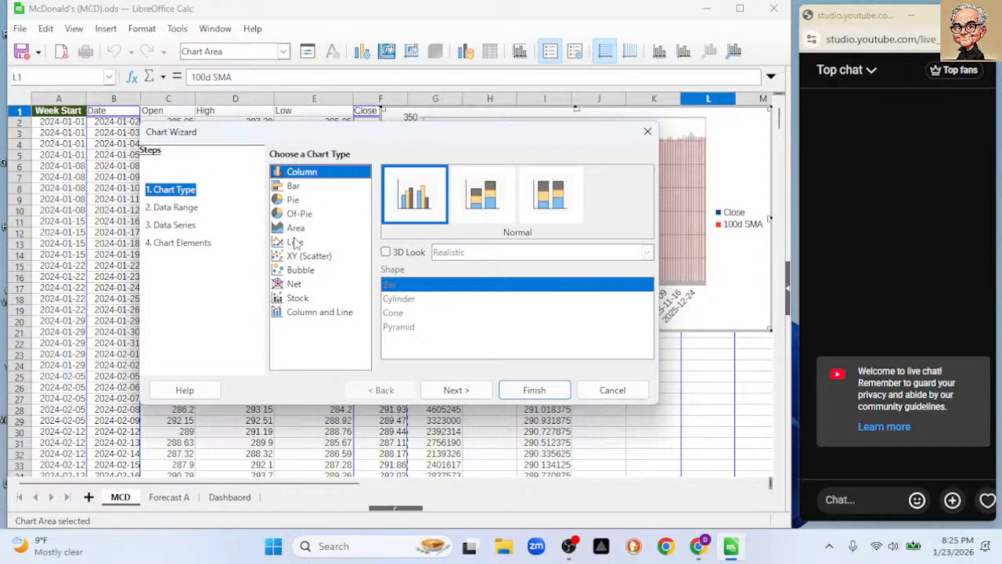
left_click(295, 242)
left_click(548, 199)
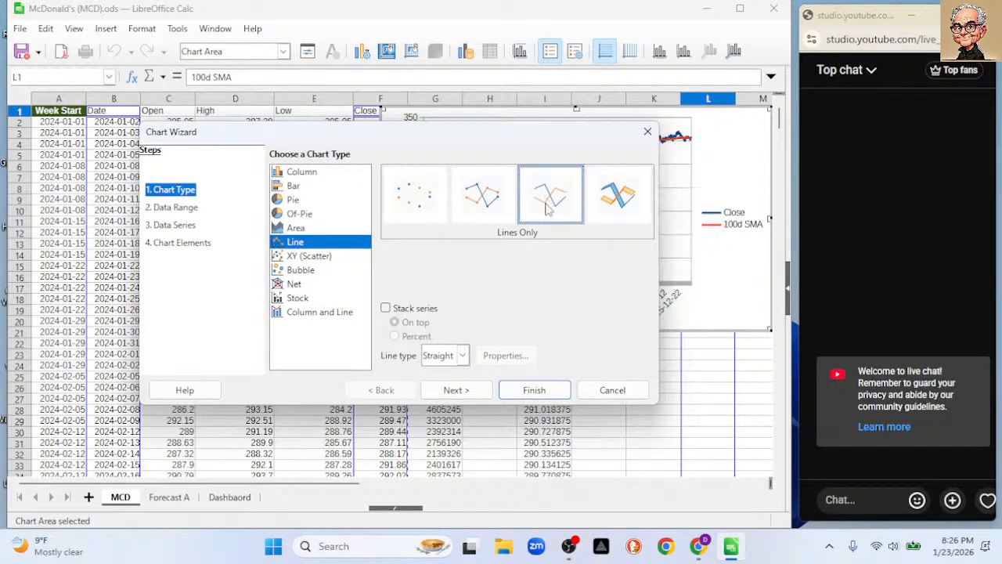
left_click(537, 390)
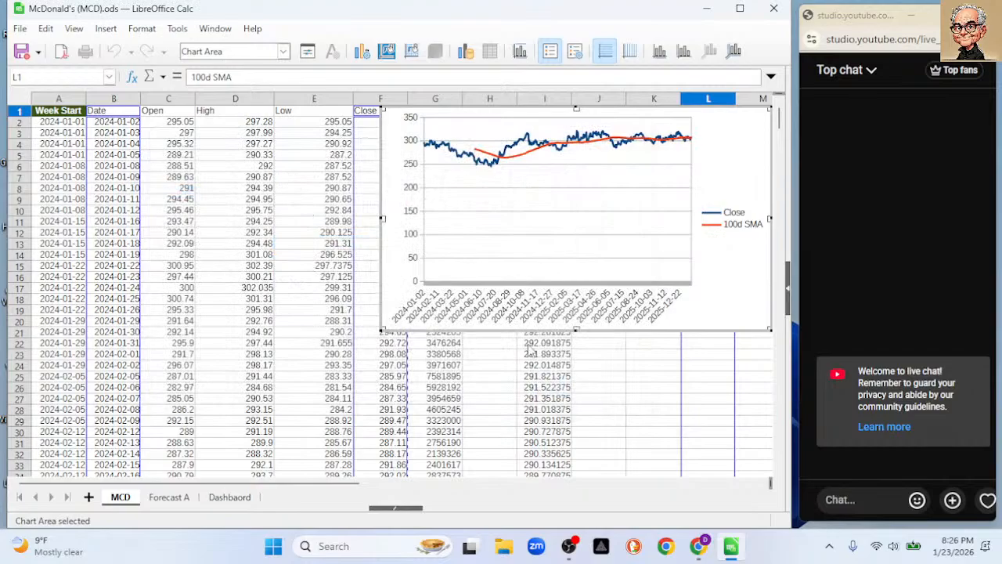
Set the minimum of the chart's Y axis to 245 and leave chart editing
left_click(413, 194)
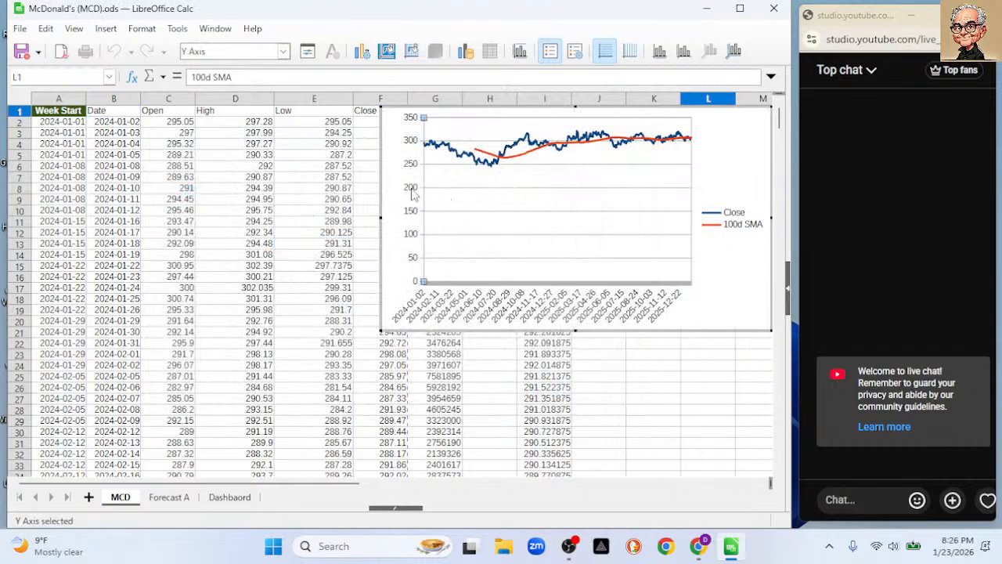
double_click(412, 194)
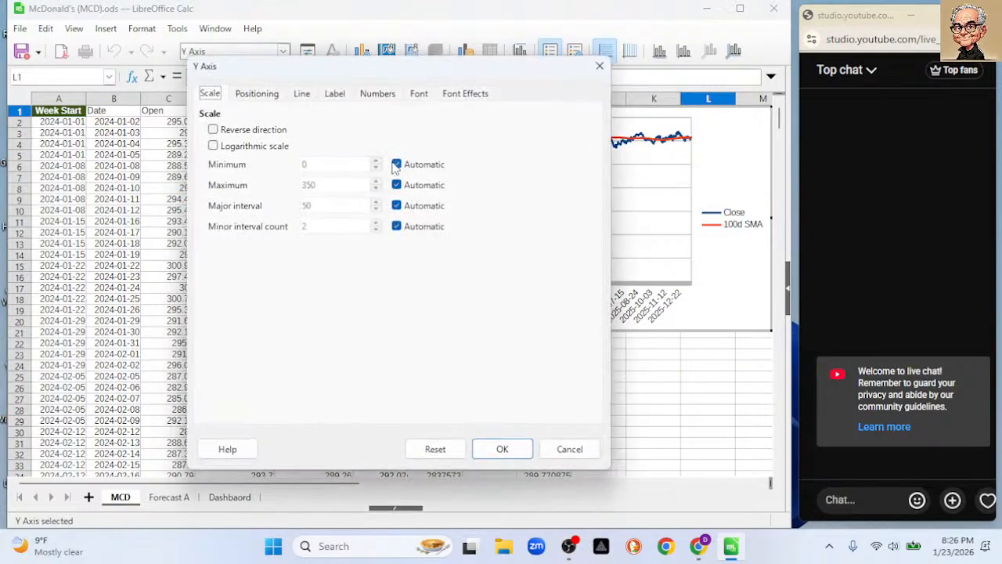
left_click(396, 163)
left_click_drag(395, 72, 480, 151)
double_click(404, 245)
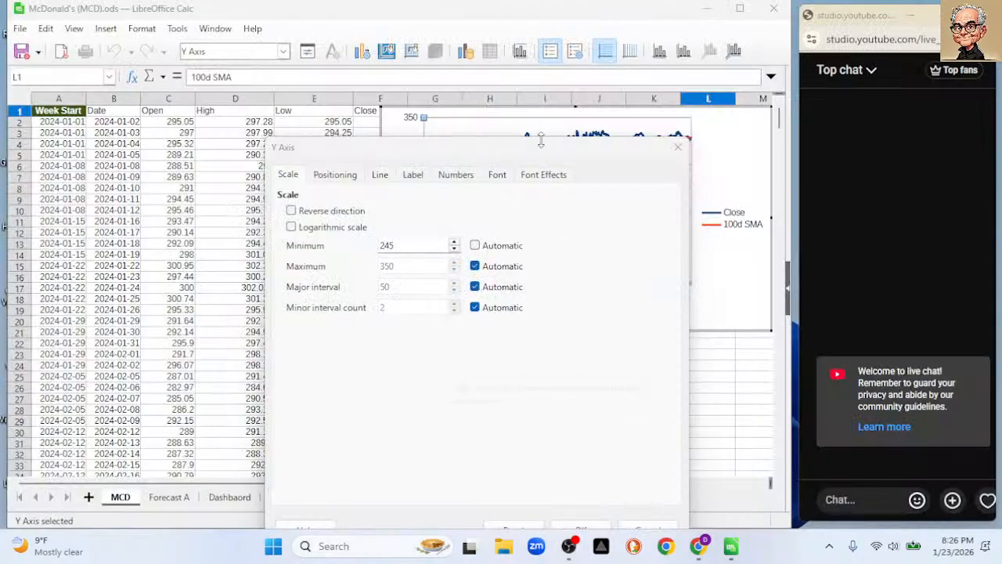
left_click_drag(537, 152, 482, 71)
left_click(533, 452)
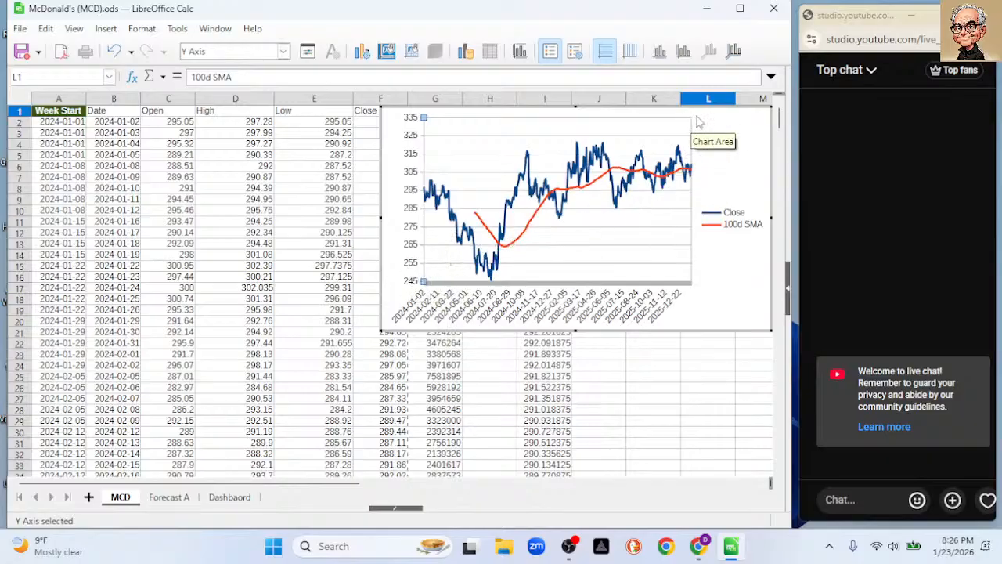
key("Escape")
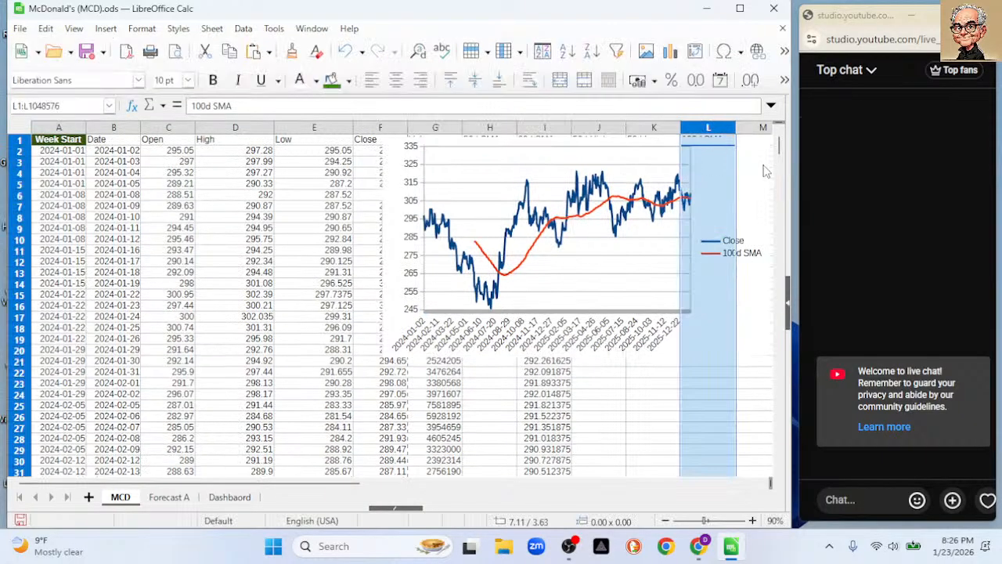
Move the chart over columns C to I just below the first data row and check where the 100d SMA values start
left_click(738, 196)
mouse_move(689, 353)
left_mouse_down()
mouse_move(543, 383)
mouse_move(459, 378)
left_mouse_up()
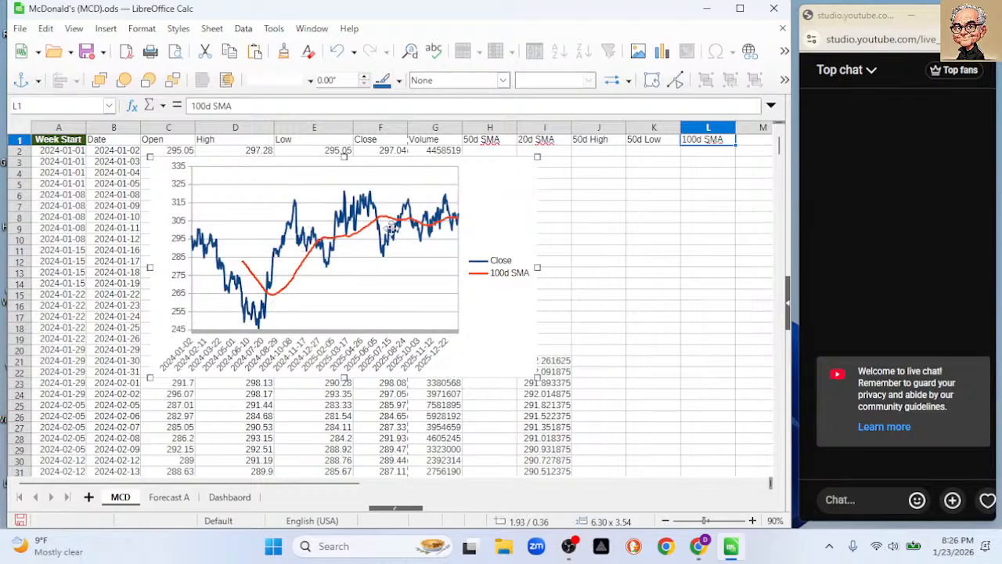
scroll(727, 327, "down", 1)
scroll(726, 326, "up", 1)
scroll(727, 326, "down", 10)
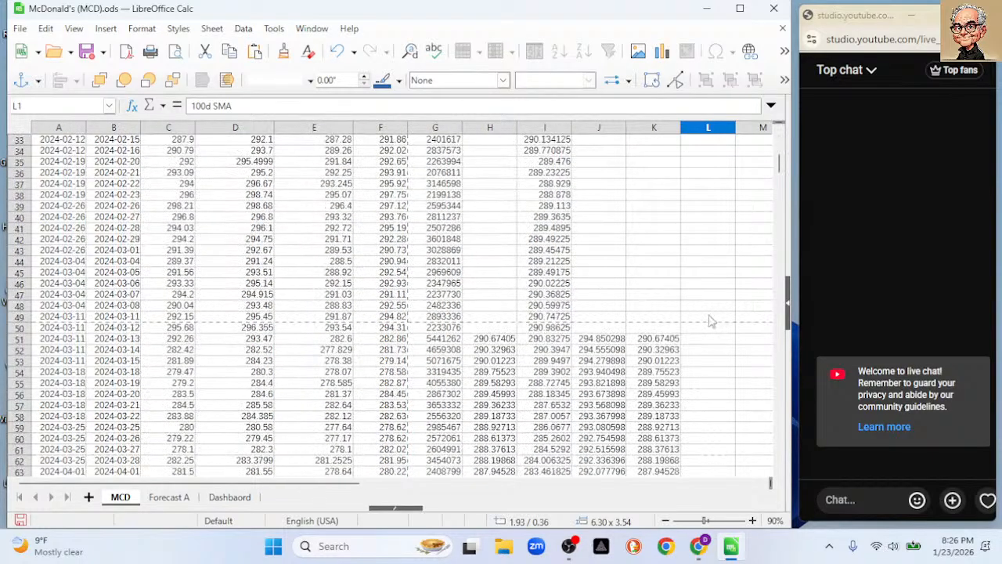
scroll(713, 323, "down", 13)
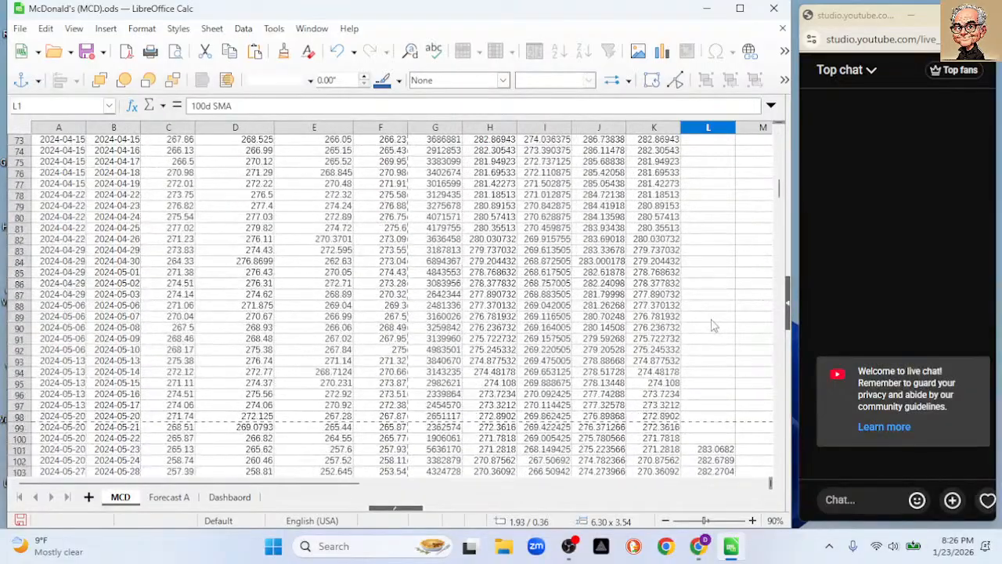
scroll(713, 326, "down", 1)
scroll(712, 325, "up", 11)
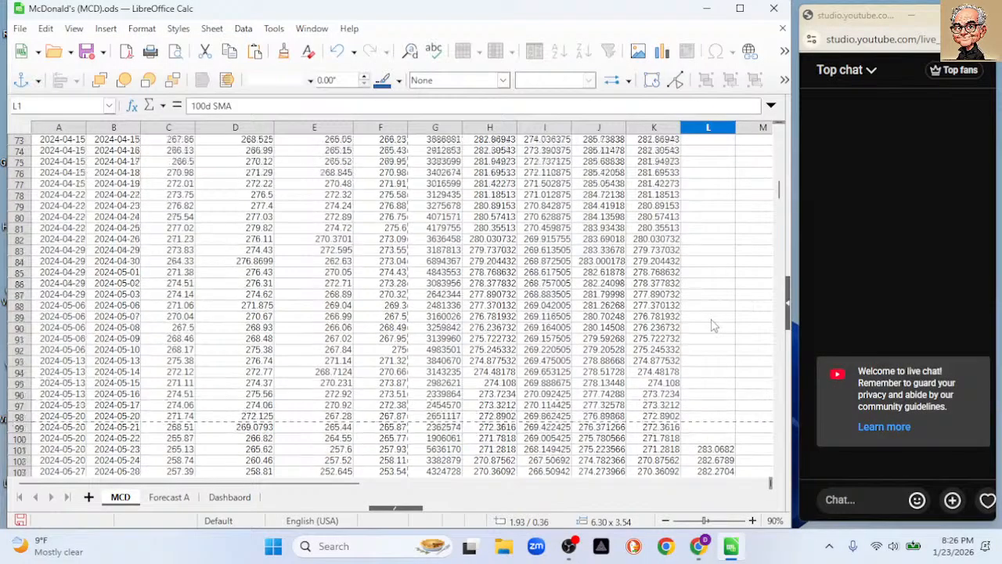
left_click_drag(781, 187, 782, 133)
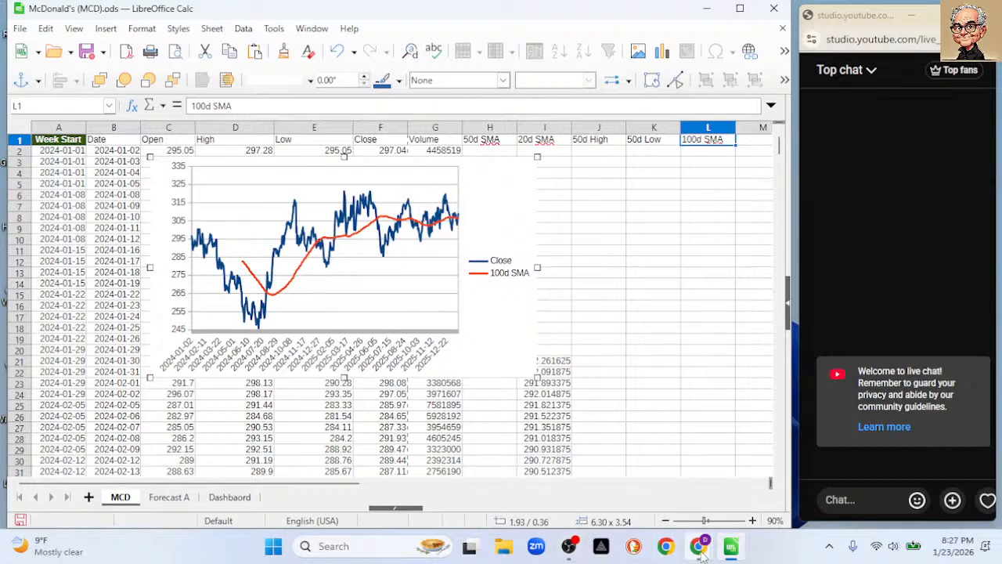
Switch to the LibreOffice Calc conversation in ChatGPT in the browser and get ready to write a message
mouse_move(699, 548)
left_click(657, 503)
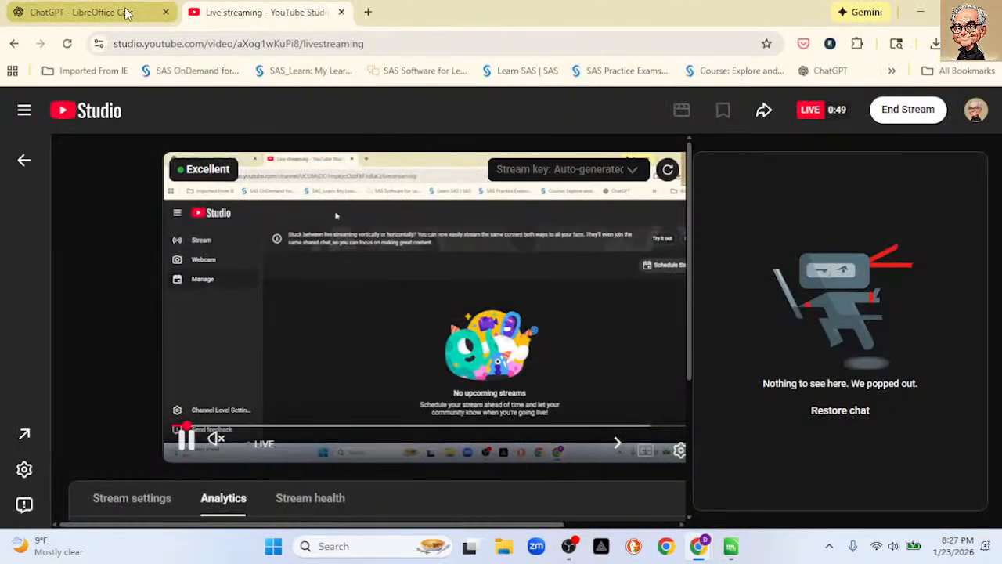
left_click(125, 11)
left_click(435, 481)
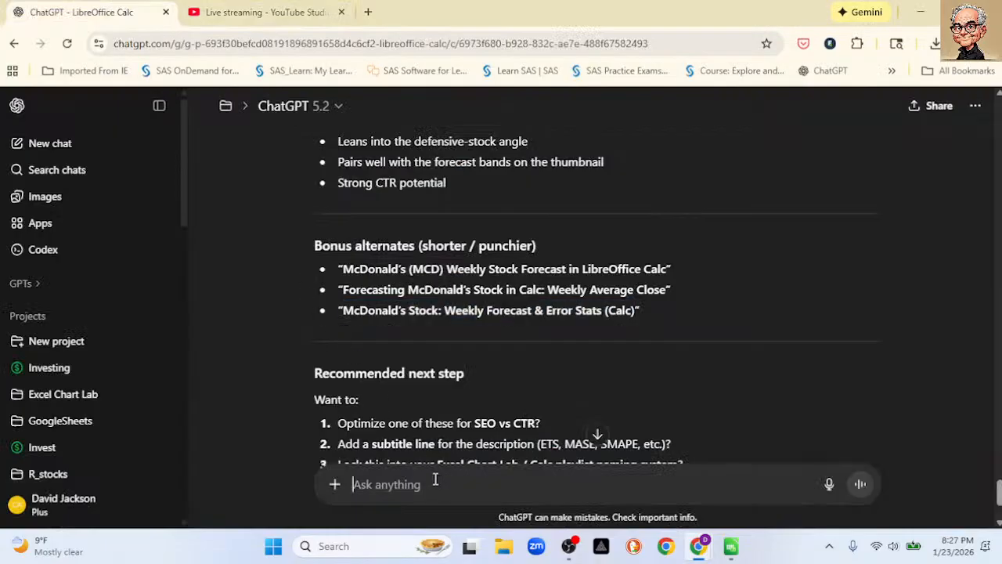
type("Giv")
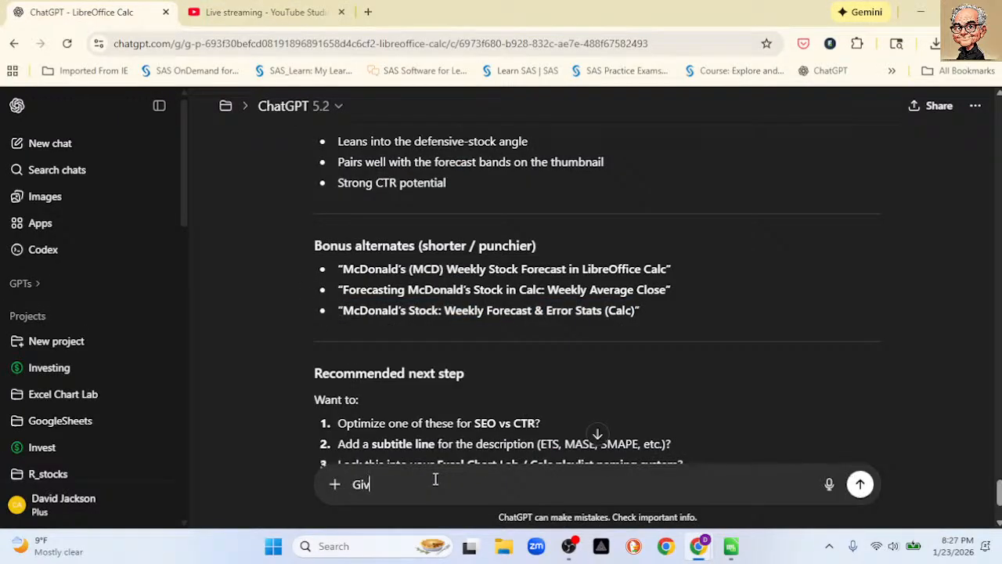
key("BackSpace")
key("BackSpace")
key("BackSpace")
type("What")
key("BackSpace")
key("BackSpace")
key("BackSpace")
key("BackSpace")
type("TGiv")
key("BackSpace")
key("BackSpace")
key("BackSpace")
key("BackSpace")
Ask ChatGPT "Give me the dividend history for MCD"
type("Give me the dif")
type("vid")
type("debnd")
mouse_move(685, 554)
key("BackSpace")
key("BackSpace")
key("BackSpace")
key("BackSpace")
key("BackSpace")
key("BackSpace")
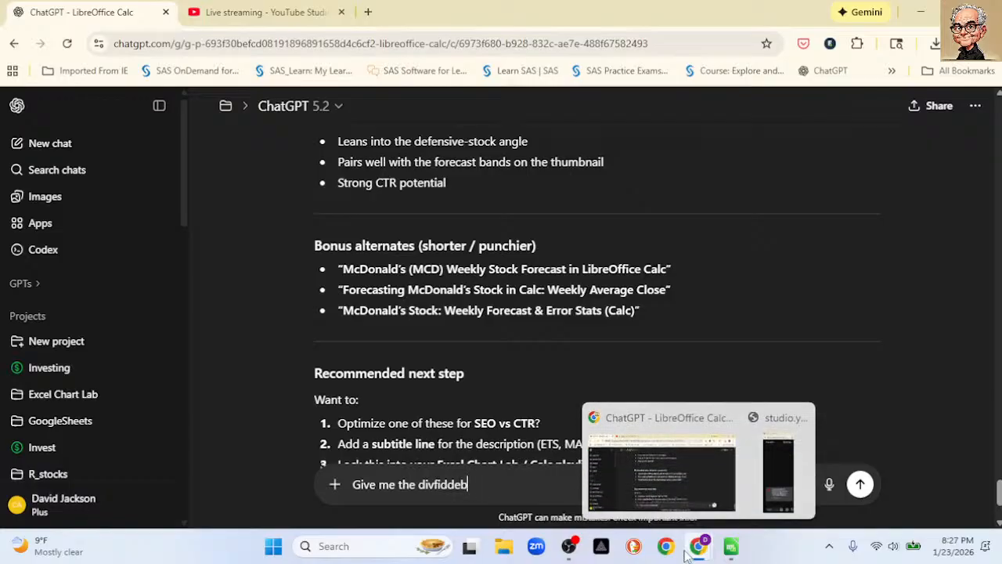
type("idend history")
key("BackSpace")
key("BackSpace")
key("BackSpace")
key("BackSpace")
key("BackSpace")
key("BackSpace")
type("istory")
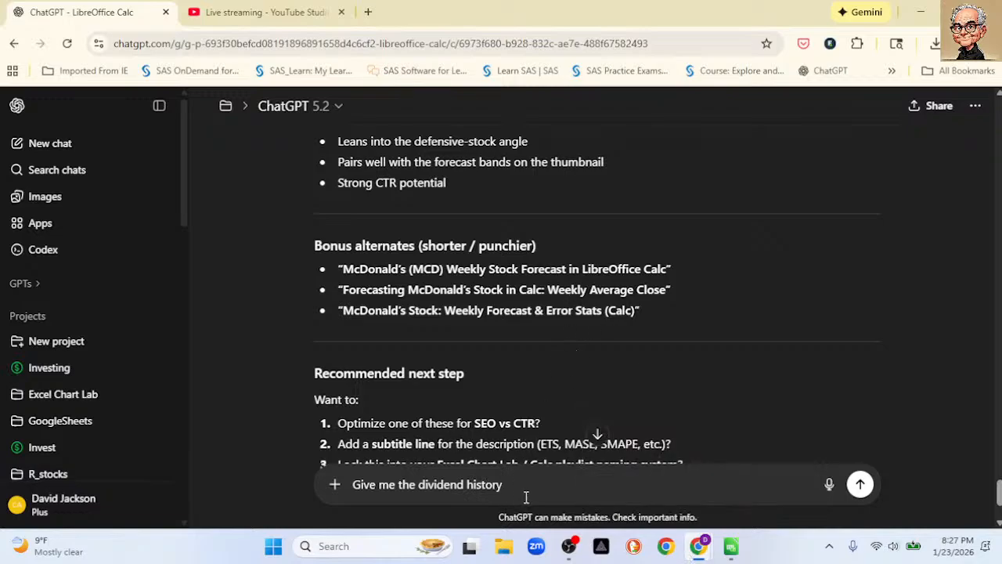
type(" for m")
key("BackSpace")
type("MCS")
key("BackSpace")
type("D")
key("Return")
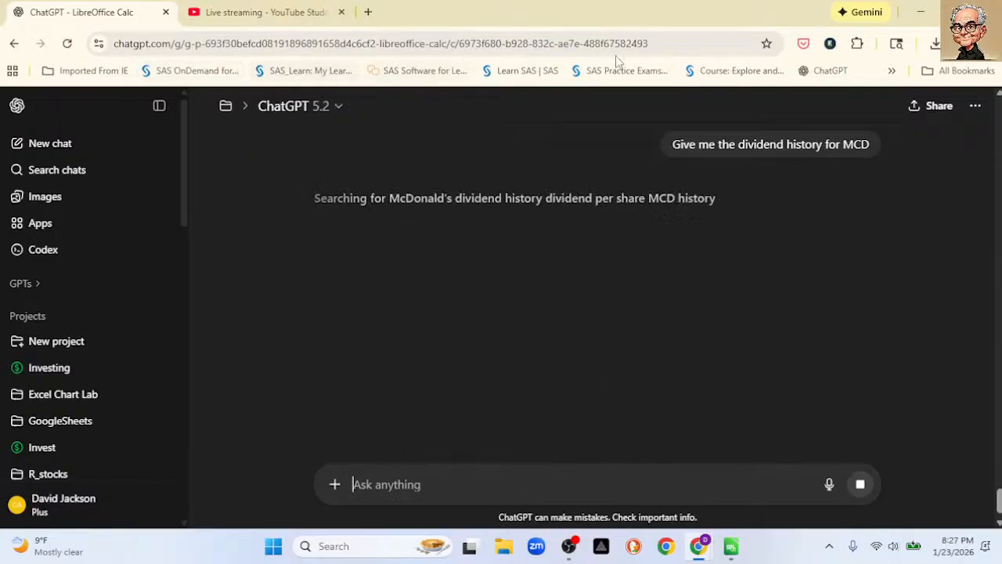
Restore the browser window to a smaller size, widen it, and read the dividend facts and yearly dividend table in the reply
double_click(889, 16)
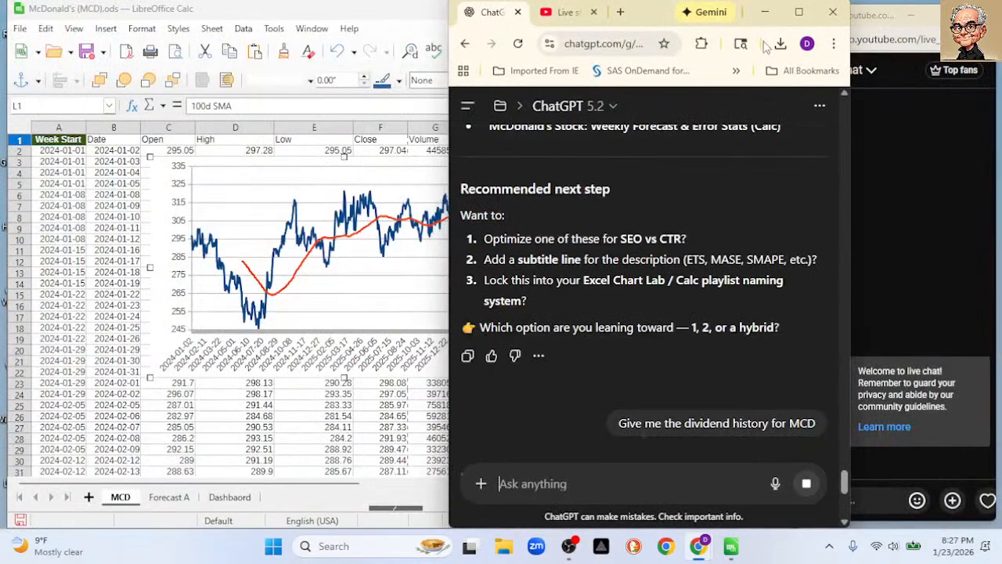
left_click_drag(447, 170, 35, 170)
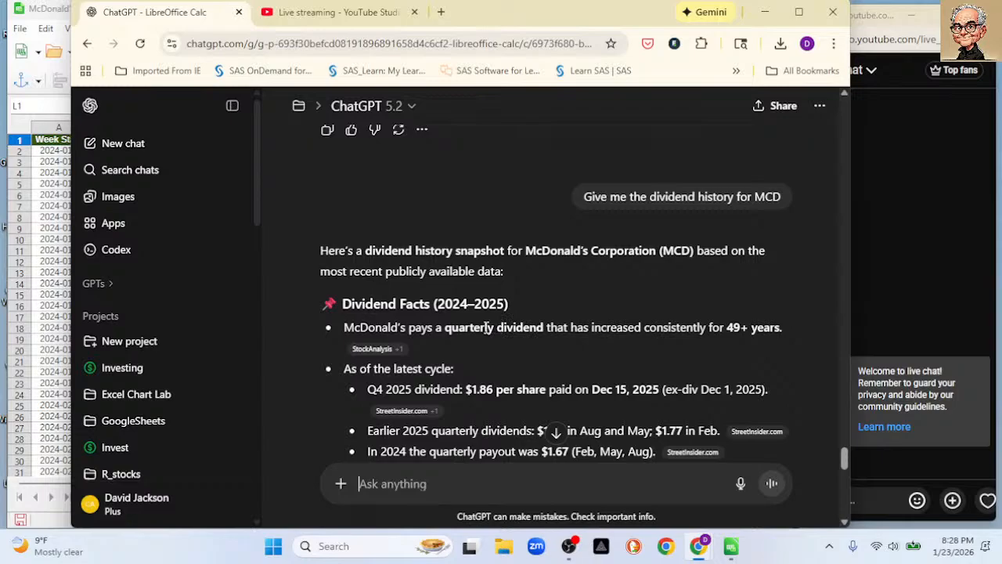
scroll(485, 328, "down", 1)
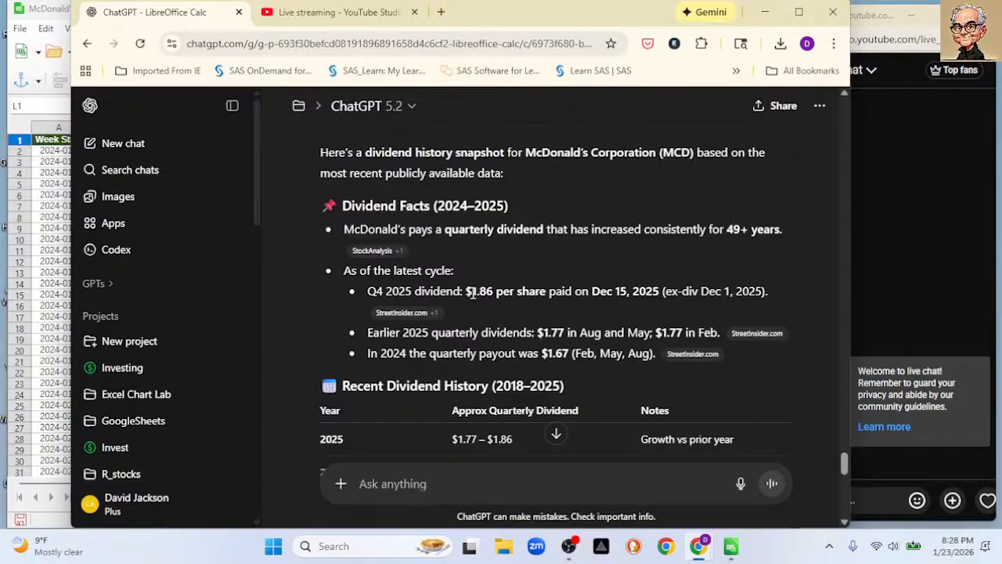
scroll(469, 245, "down", 2)
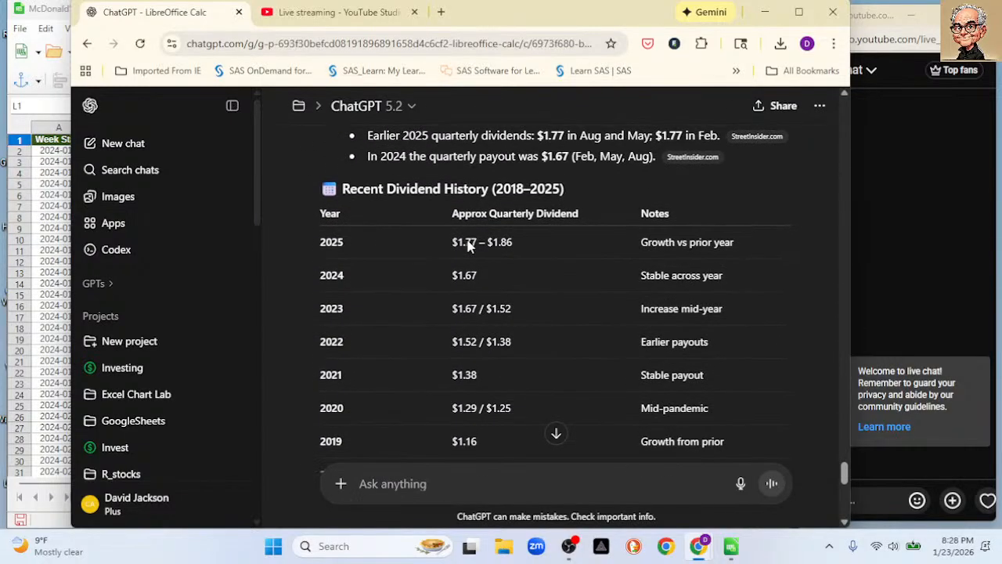
Review the Recent Dividend History (2018–2025) table in the ChatGPT reply and copy the whole table
scroll(469, 245, "down", 1)
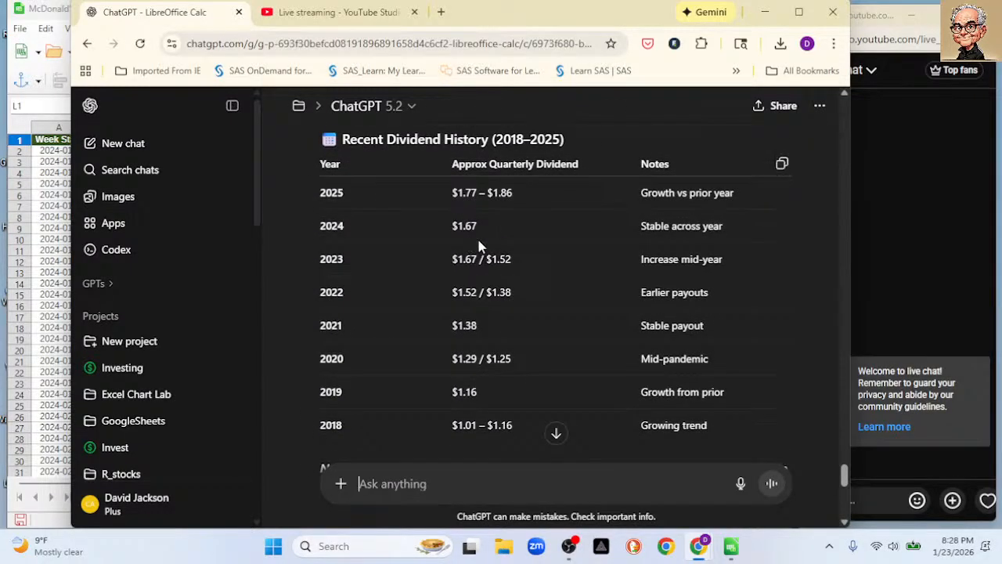
scroll(558, 260, "down", 1)
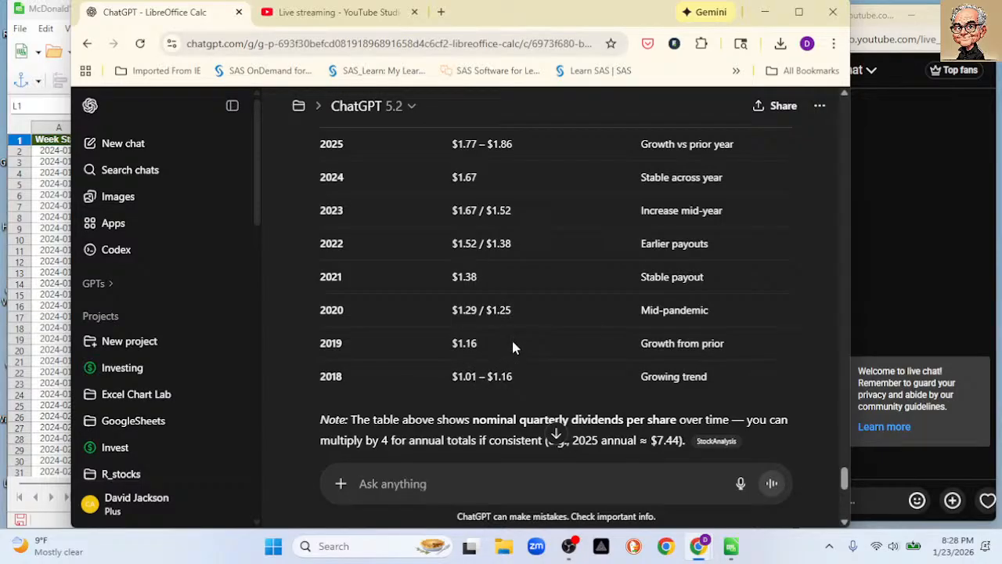
scroll(552, 276, "up", 1)
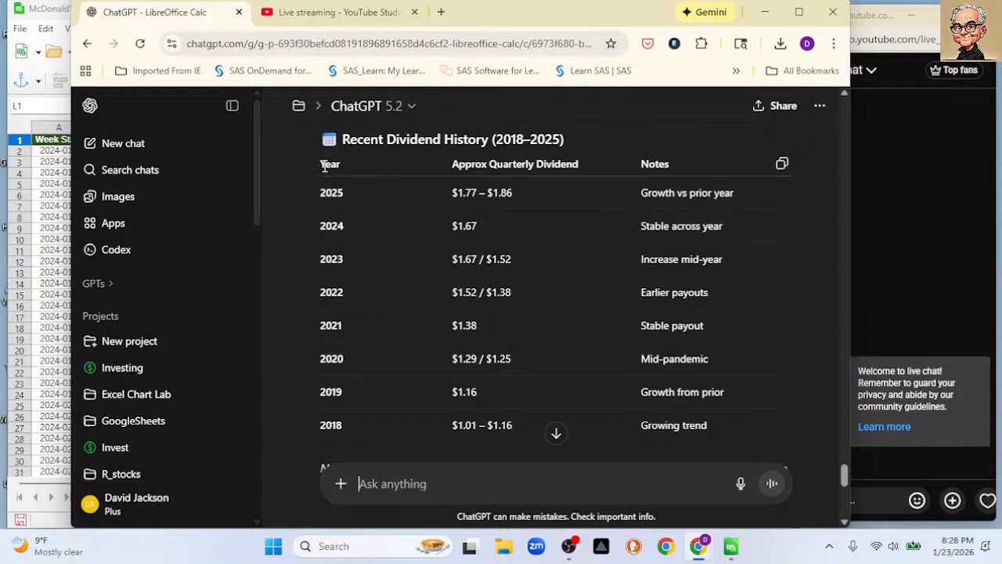
left_click_drag(324, 165, 515, 405)
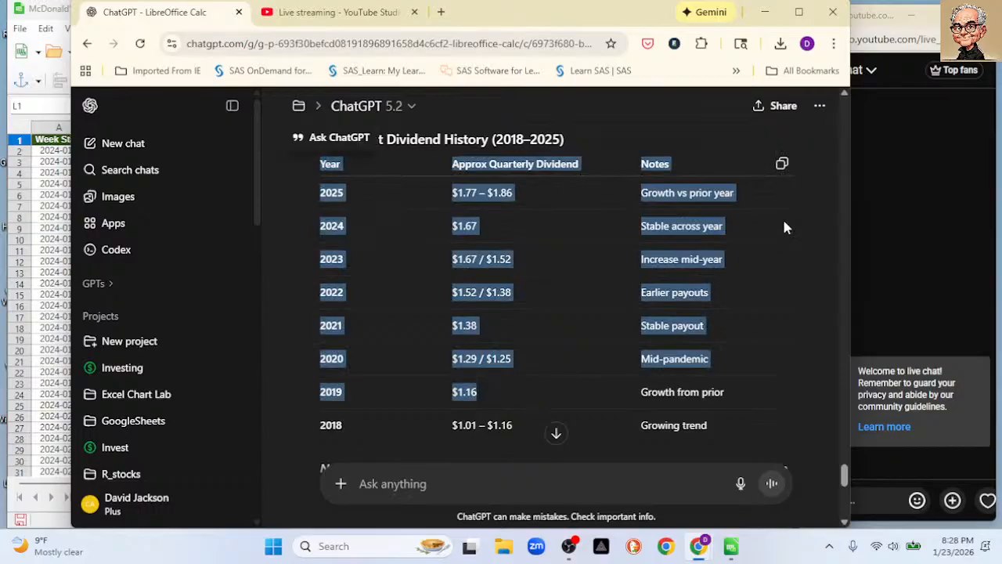
left_click(782, 167)
Return to the ChatGPT conversation after a glance at the spreadsheet and reread the Dividend Facts (2024–2025) above the table
left_click(765, 12)
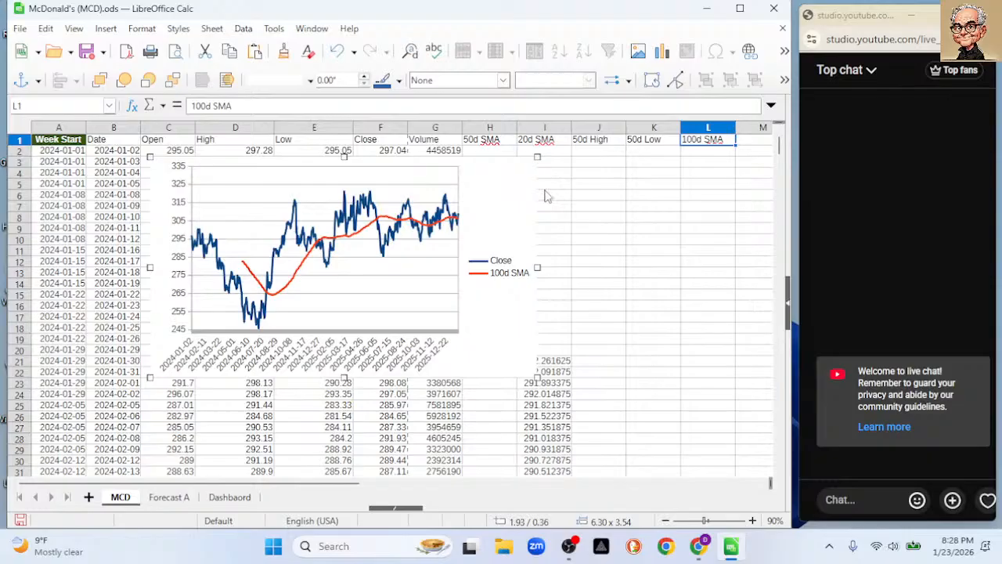
mouse_move(697, 545)
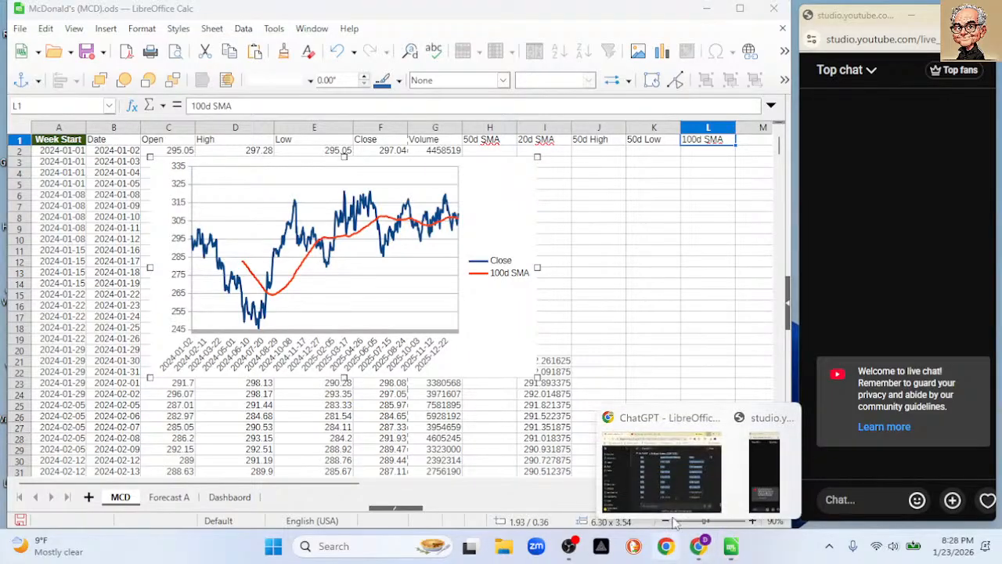
left_click(626, 493)
scroll(484, 315, "up", 2)
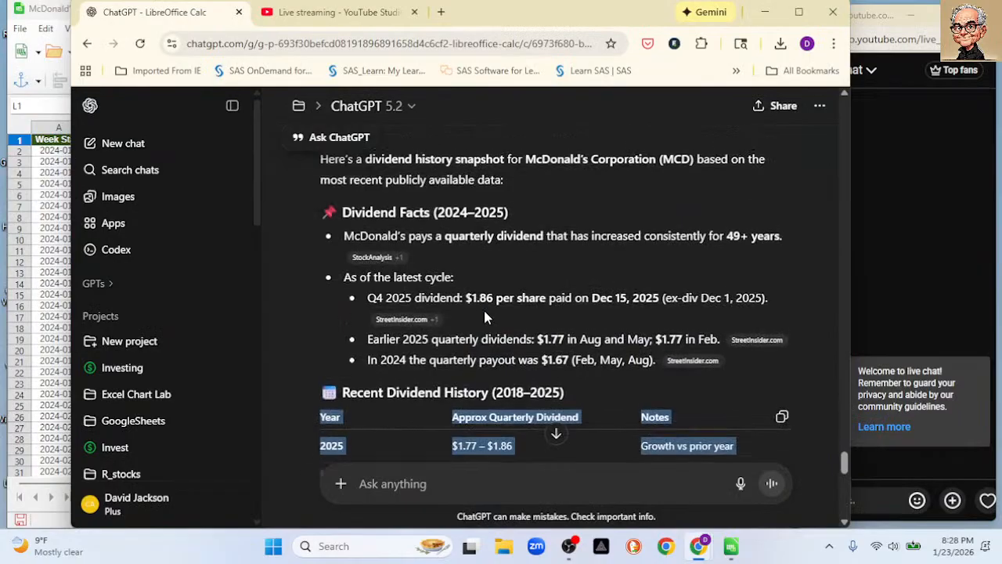
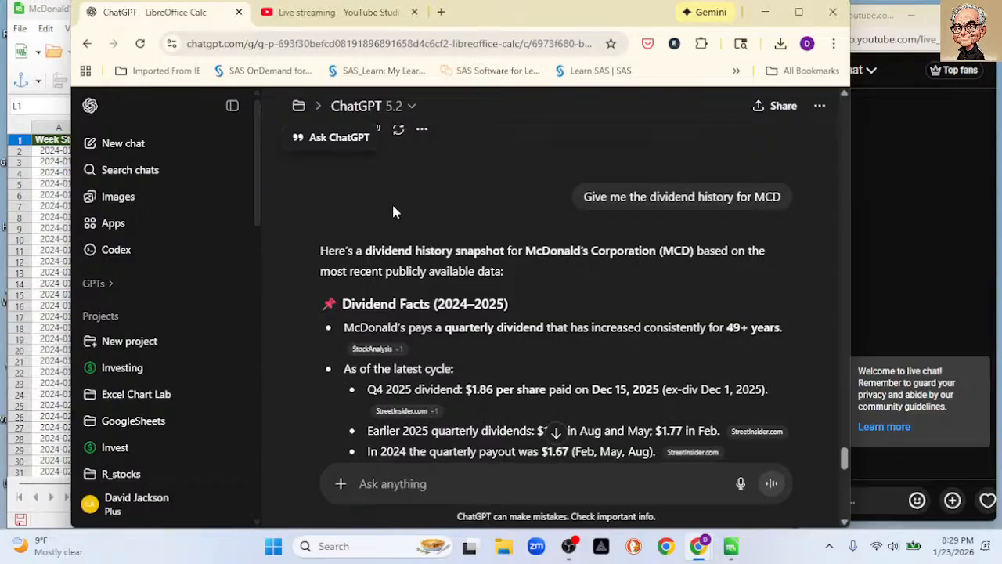
Switch to LibreOffice Calc, add a new sheet after Dashbaord, and paste the copied dividend table at A1
left_click(762, 11)
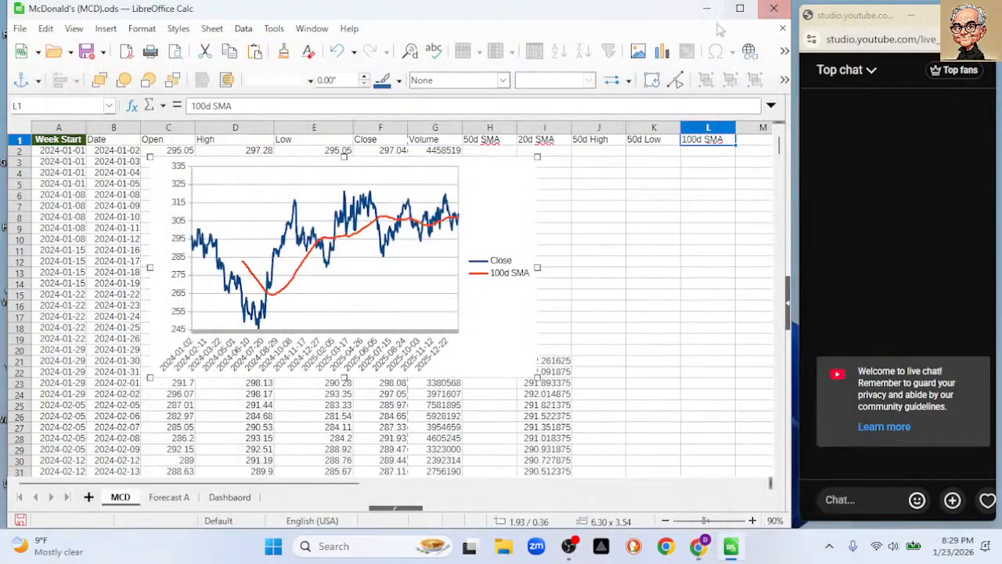
left_click(88, 497)
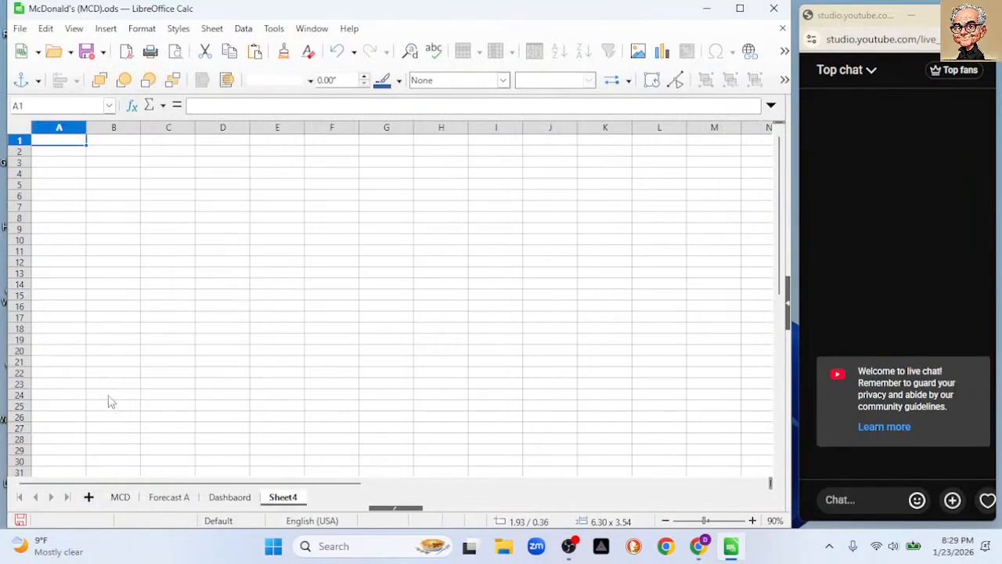
type("Year\tApprox Quarterly Dividend\tNotes 2025\t$1.77 – $1.86\tGrowth vs prior year 2024\t$1.67\tStable across year 2023\t$1.67 / $1.52\tIncrease mid-year 2022\t$1.52 / $1.38\tEarlier payouts 2021\t$1.38\tStable payout 2020\t$1.29 / $1.25\tMid-pandemic 2019\t$1.16\tGrowth from prior 2018\t$1.01 – $1.16\tGrowing trend")
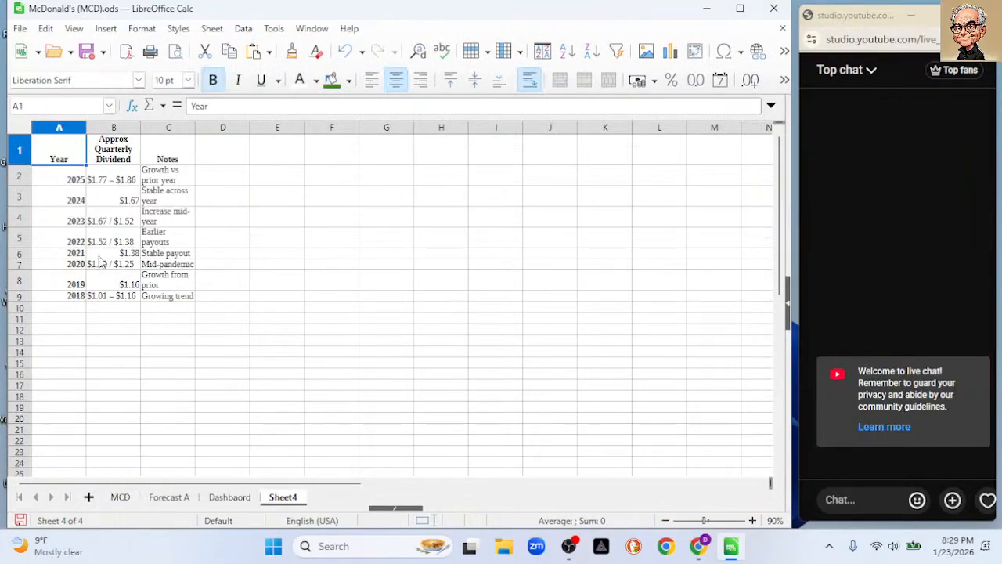
Fit column A to its contents and widen the Approx Quarterly Dividend column
double_click(86, 127)
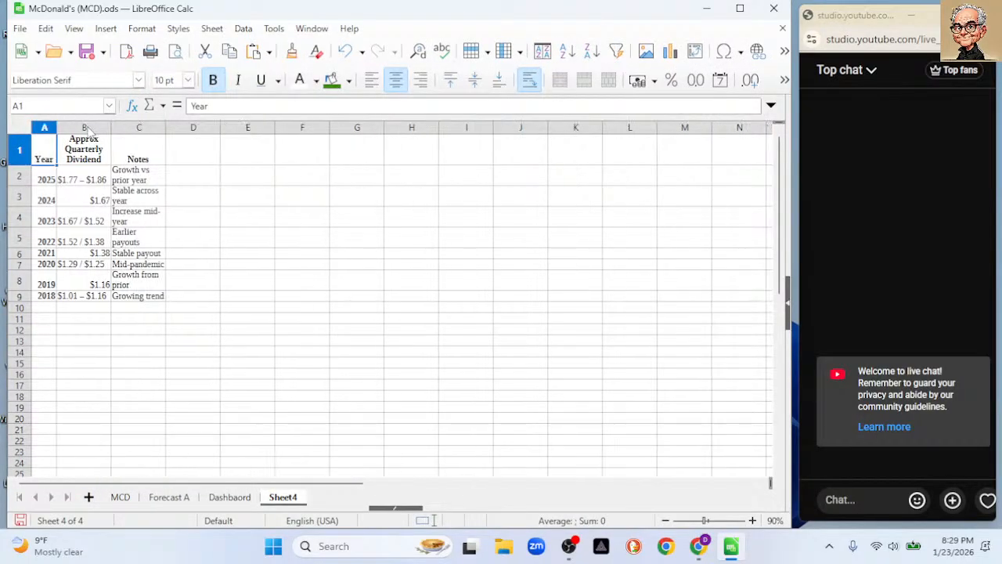
left_click(111, 126)
left_click_drag(111, 127, 149, 133)
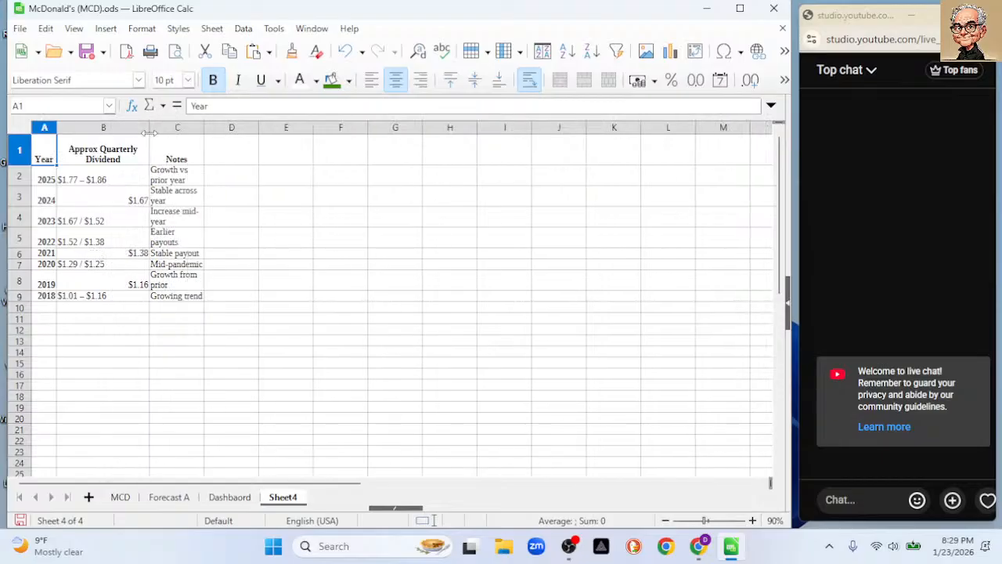
Reduce the 2025 dividend range in B2 to the single value $1.86
left_click(102, 188)
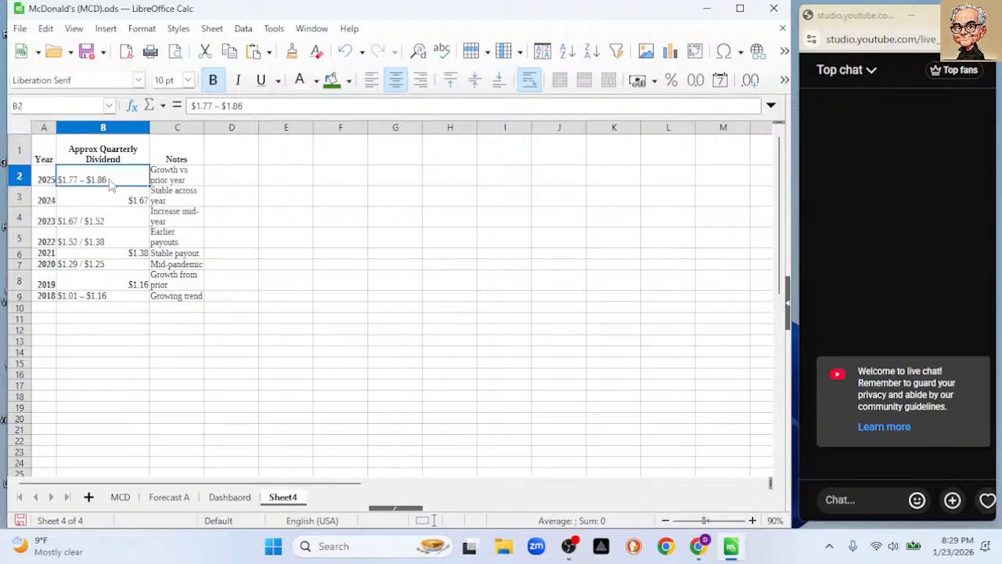
left_click(222, 106)
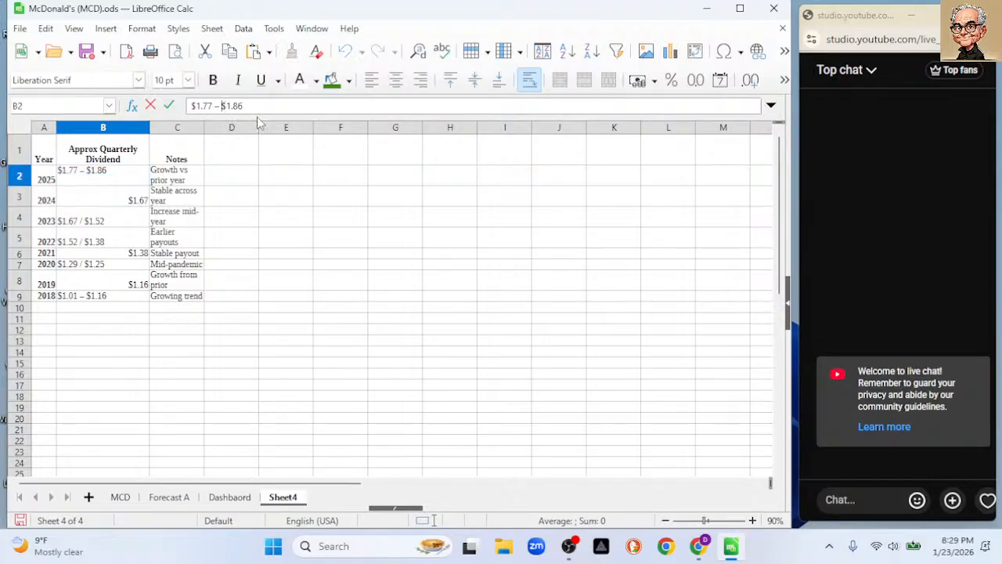
key("BackSpace")
key("BackSpace")
key("BackSpace")
key("BackSpace")
key("BackSpace")
key("BackSpace")
key("BackSpace")
key("BackSpace")
left_click(303, 239)
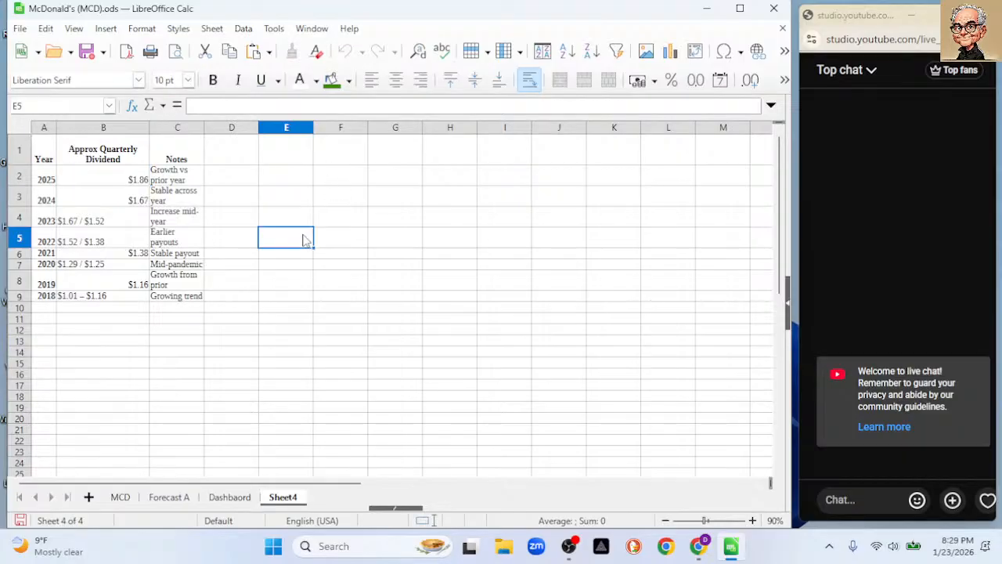
Reduce the 2023 dividend in B4 to $1.67 and the 2022 dividend in B5 to $1.52
left_click(114, 227)
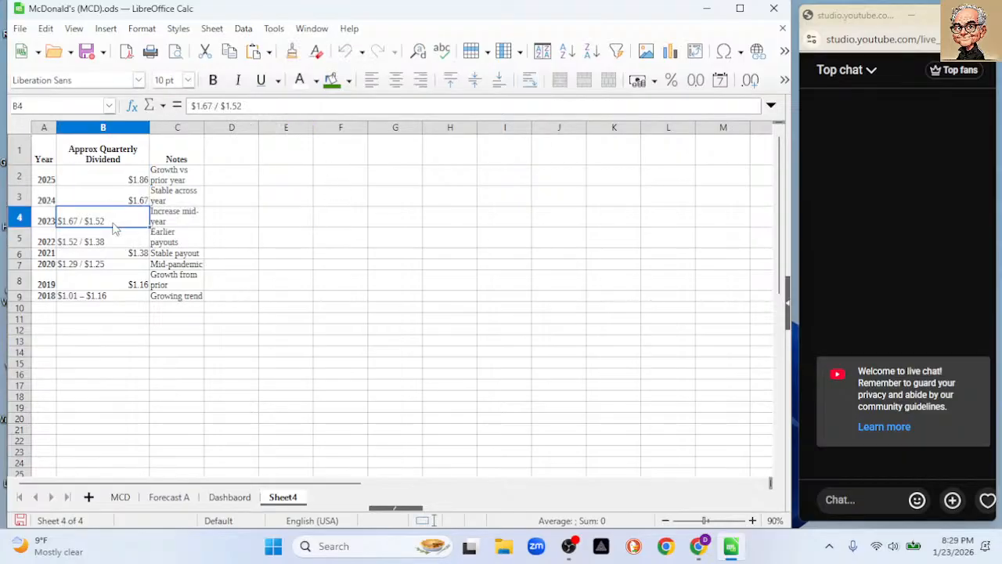
left_click(251, 105)
key("BackSpace")
key("BackSpace")
key("BackSpace")
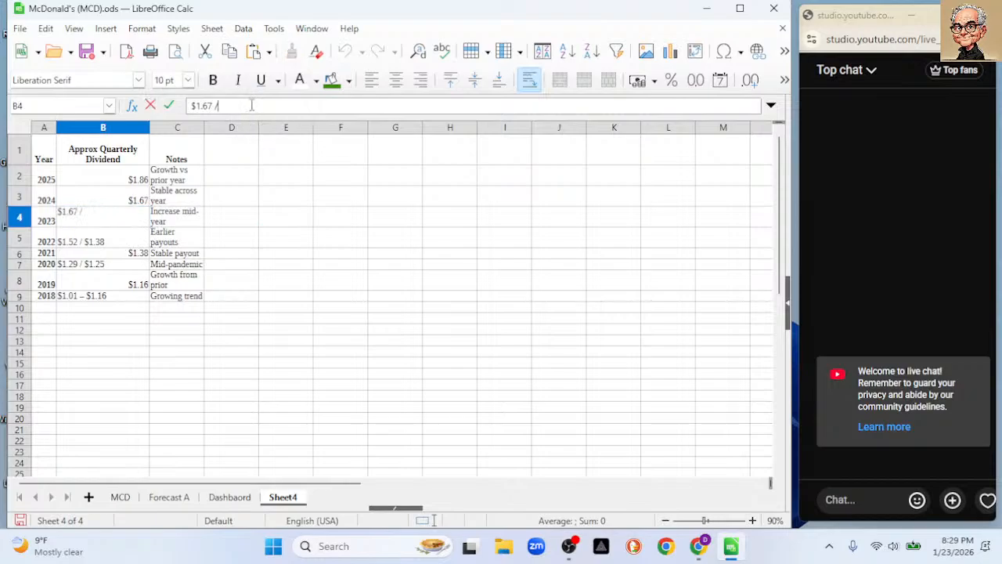
key("Return")
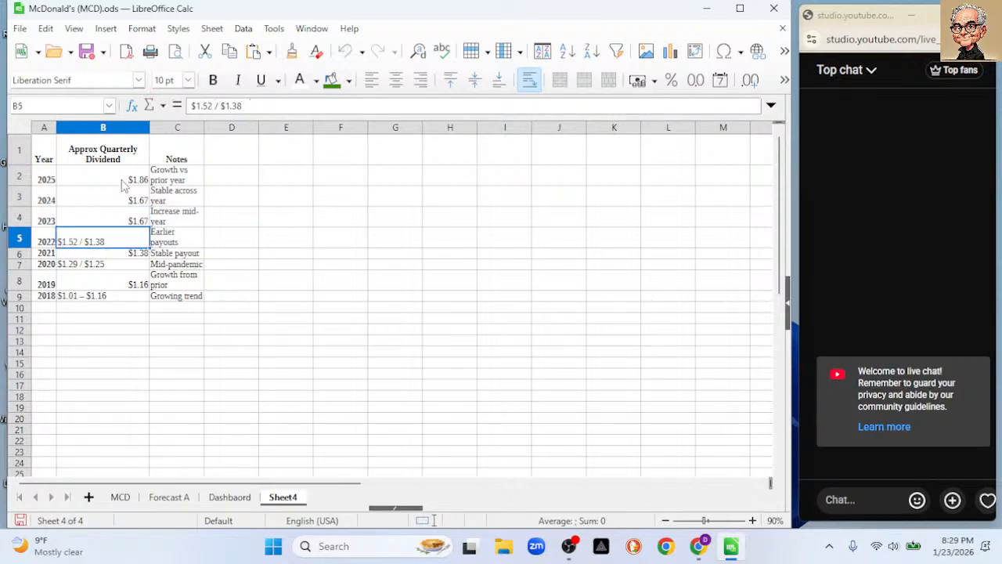
left_click(251, 105)
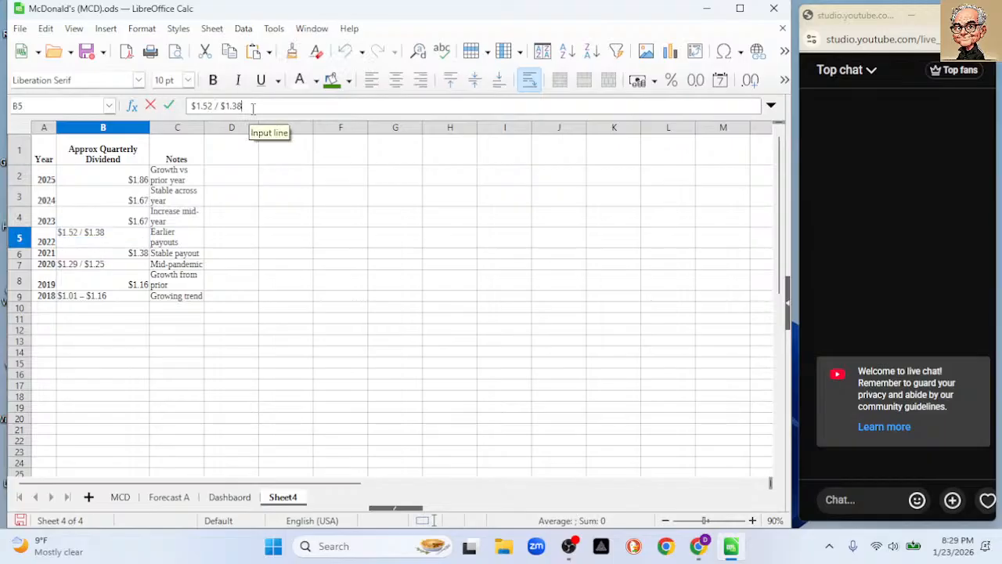
key("BackSpace")
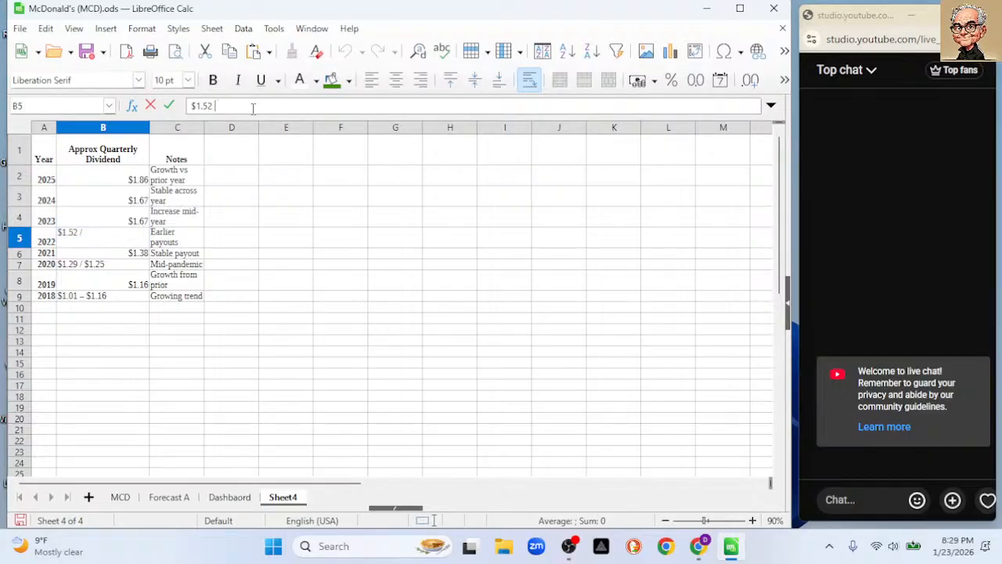
key("Return")
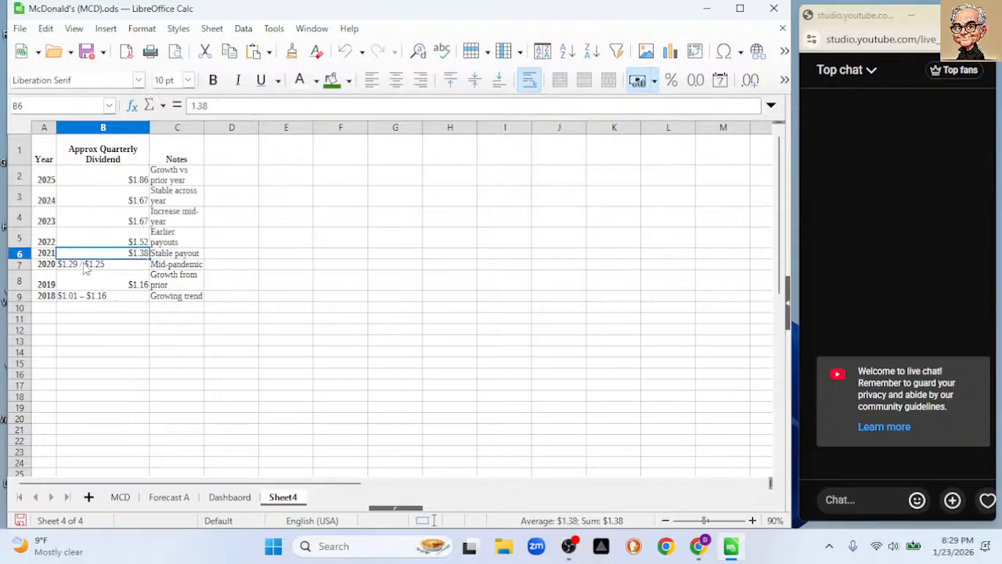
Reduce the 2020 dividend in B7 to the single value $1.29
left_click(86, 266)
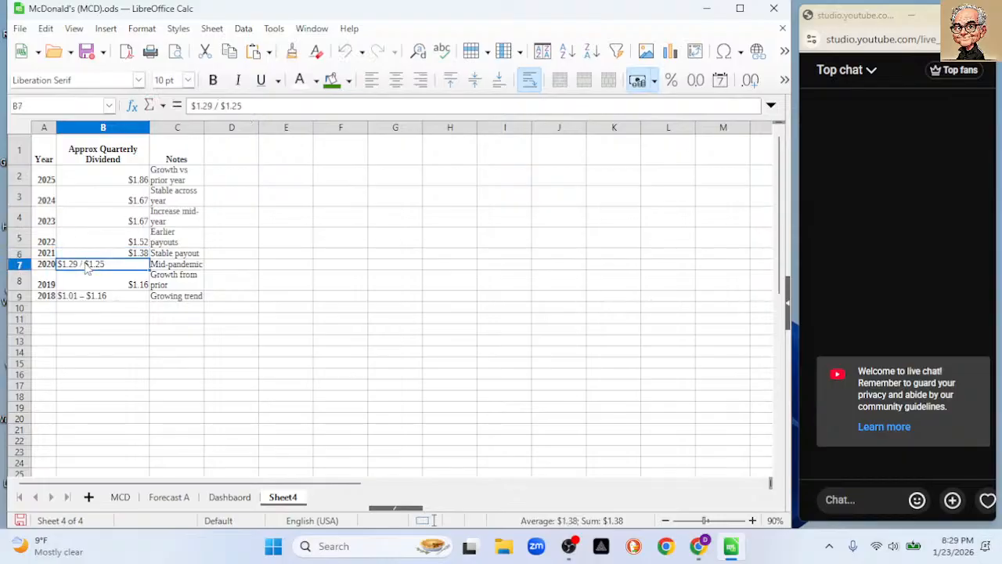
left_click(250, 106)
key("BackSpace")
key("BackSpace")
key("BackSpace")
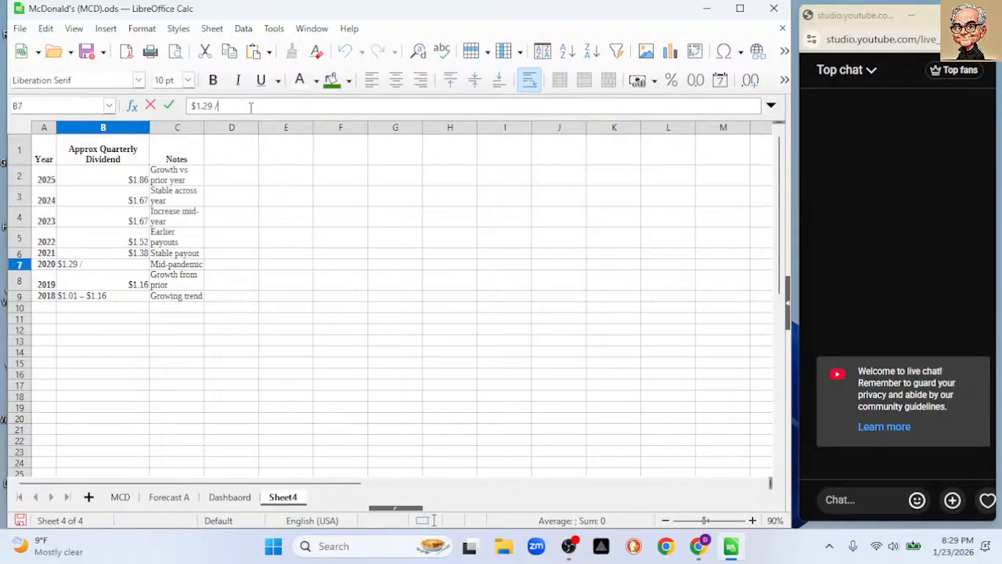
key("Return")
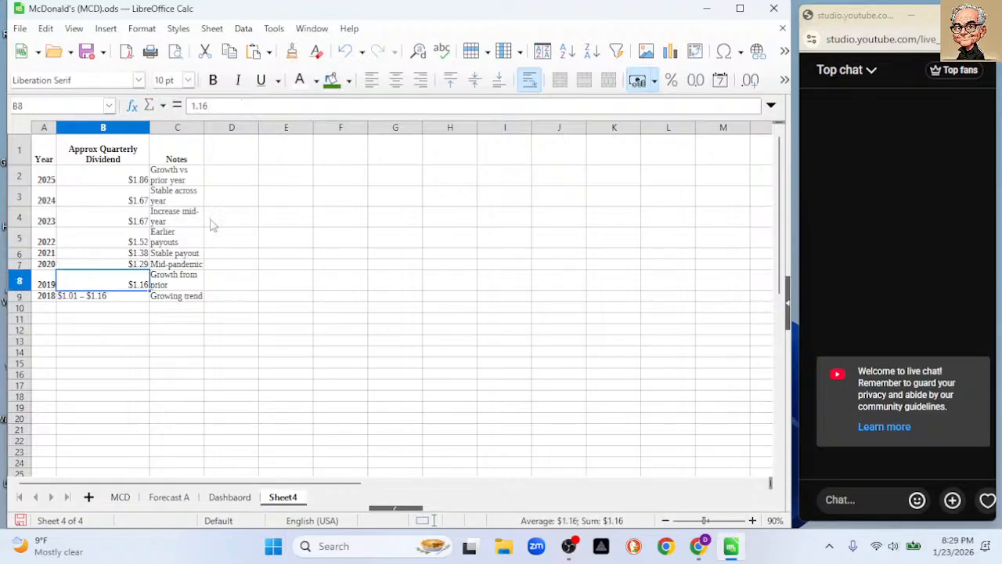
Reduce the 2018 dividend range in B9 to the single value $1.16
left_click(113, 300)
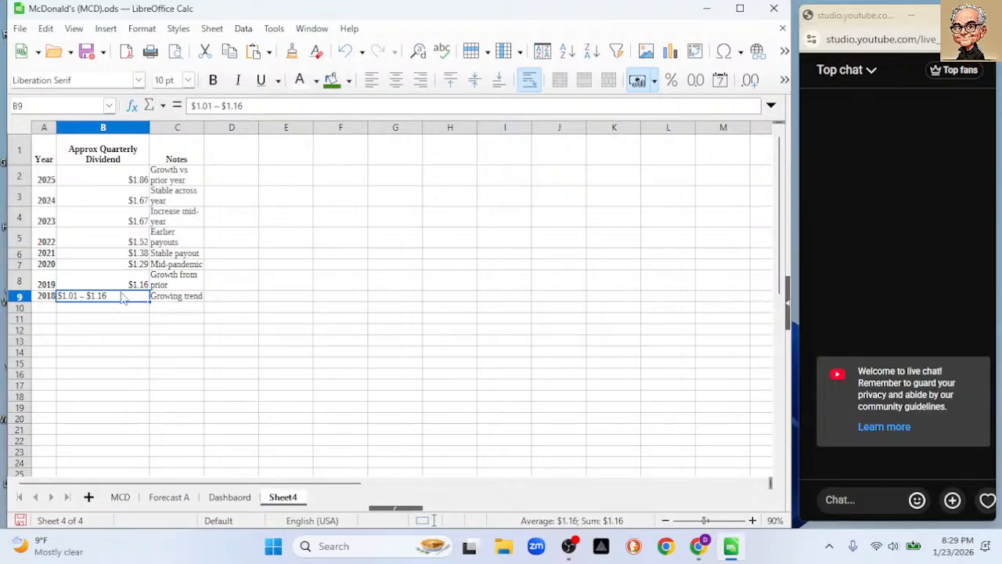
left_click(222, 106)
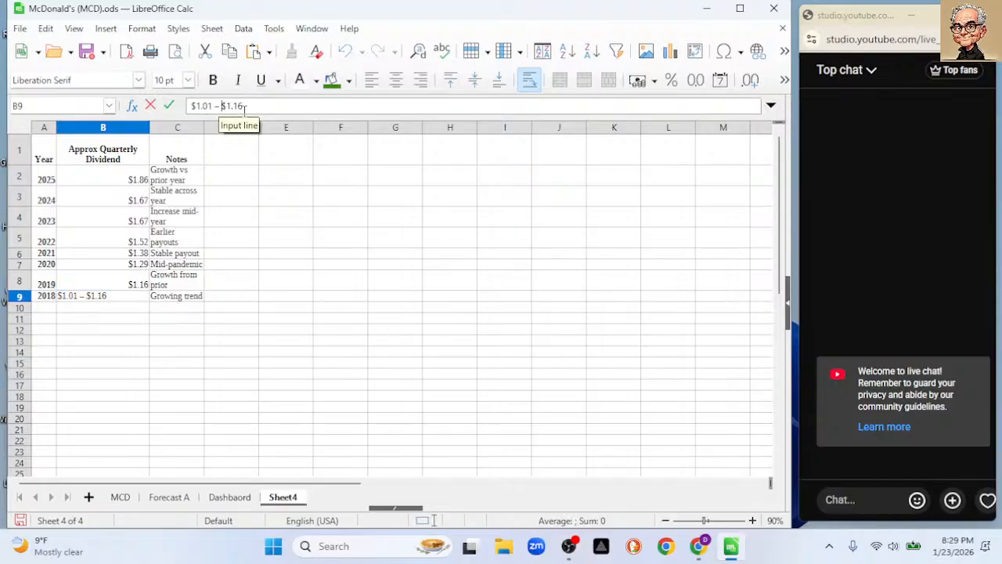
key("BackSpace")
key("BackSpace")
key("BackSpace")
key("BackSpace")
key("BackSpace")
key("BackSpace")
key("BackSpace")
key("BackSpace")
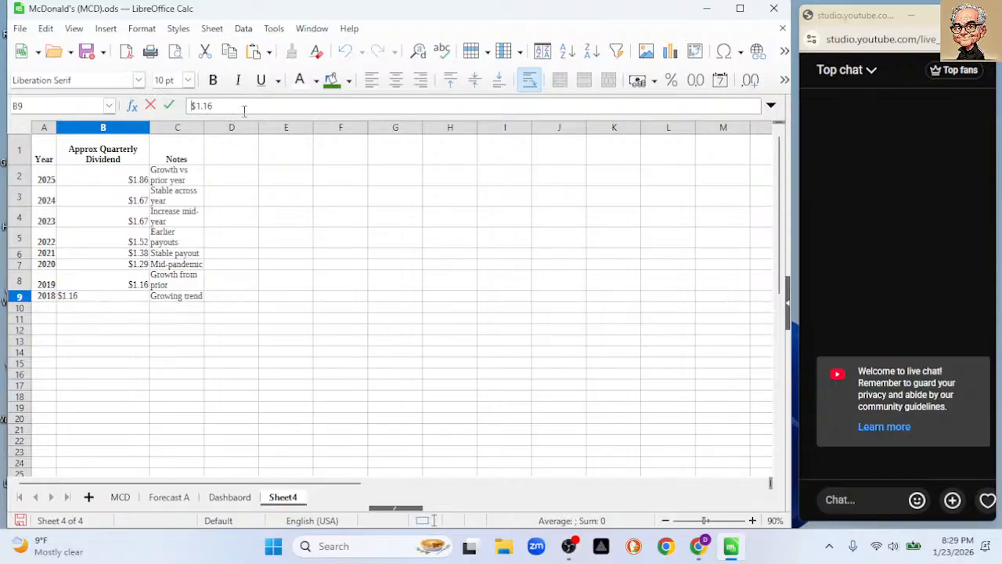
key("Return")
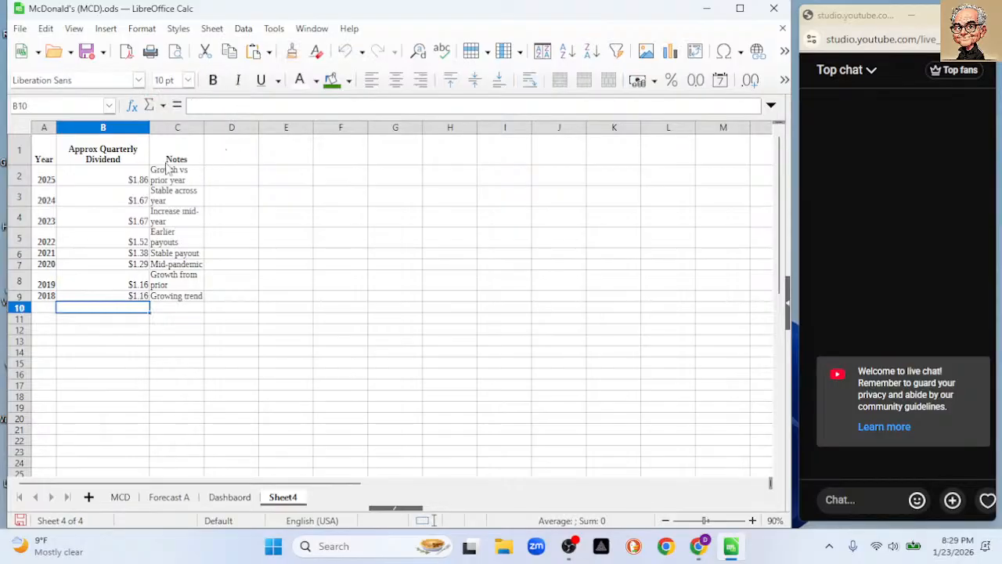
Try a normal column chart of A2:B9 placed beside the dividend table, and delete the chart
left_click_drag(47, 180, 108, 300)
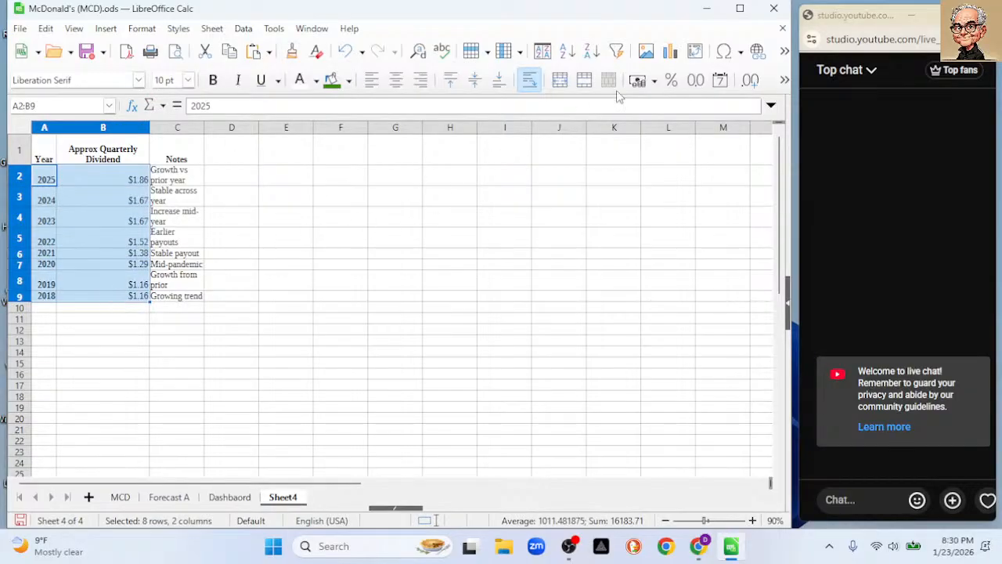
left_click(669, 51)
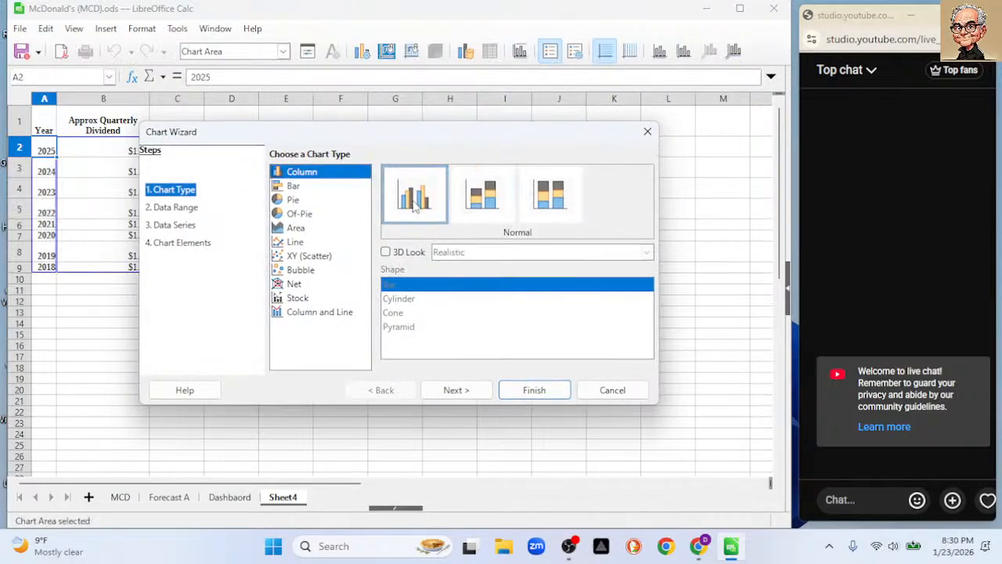
left_click(535, 395)
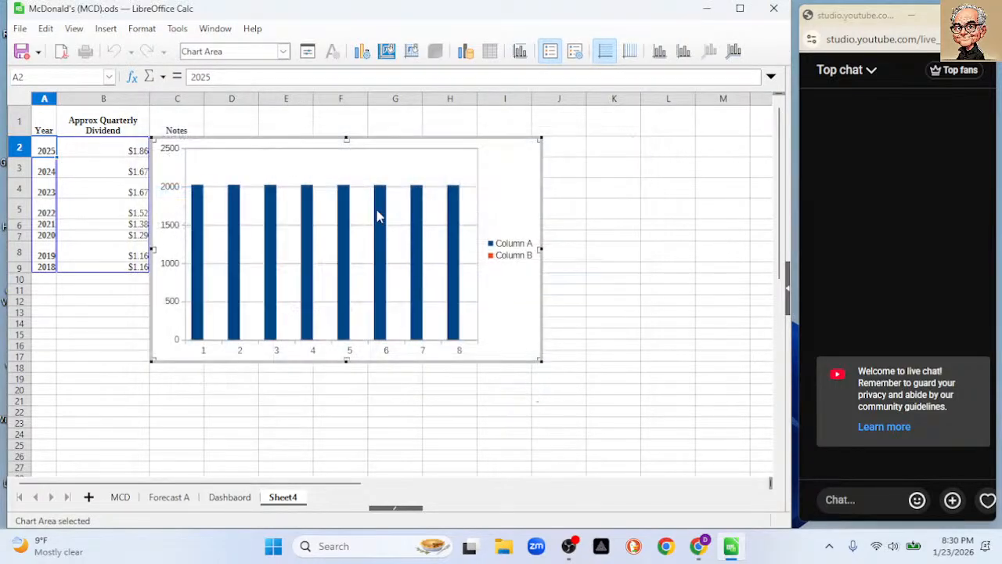
left_click_drag(305, 145, 440, 159)
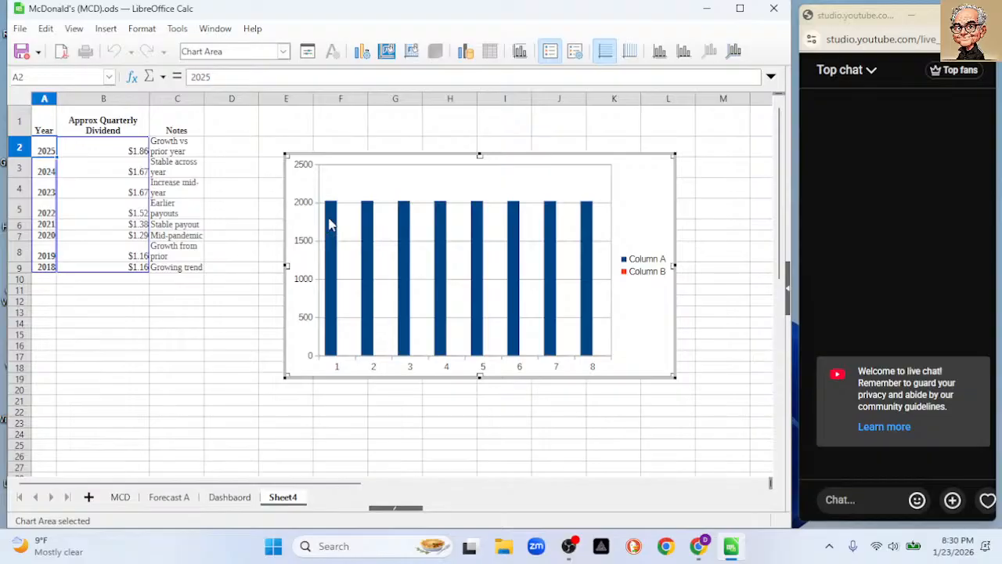
left_click(210, 317)
left_click(230, 340)
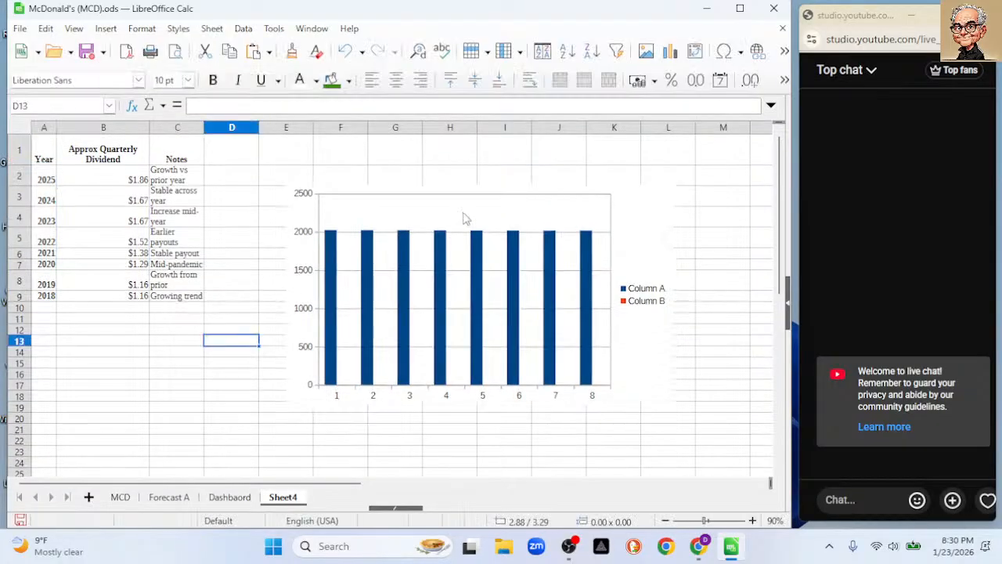
left_click(476, 203)
key("Delete")
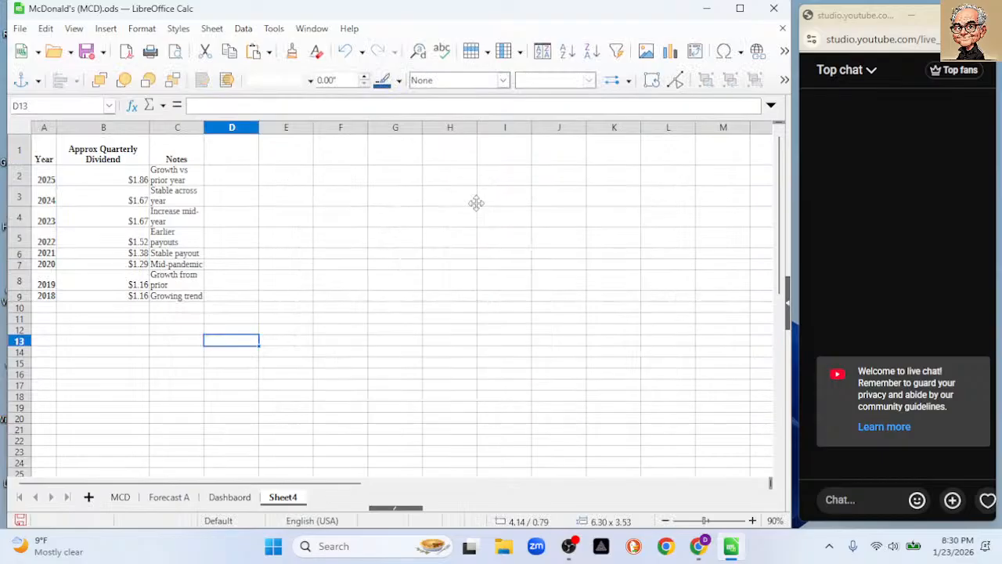
Try a normal column chart of A1:B9 moved to the side of the dividend table, and delete the chart
left_click(46, 127)
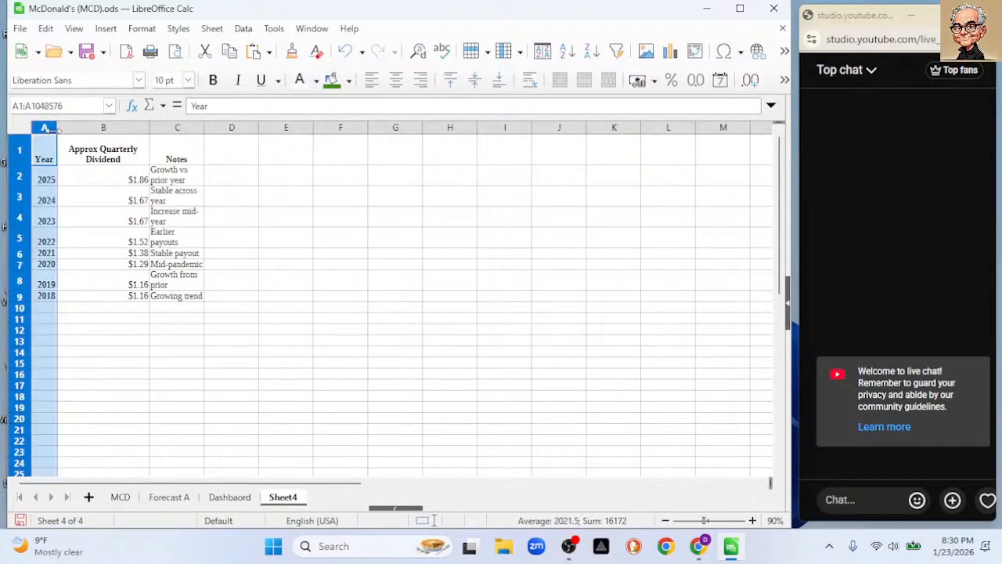
left_click(97, 130, "shift")
left_click_drag(289, 221, 291, 239)
left_click_drag(49, 151, 107, 300)
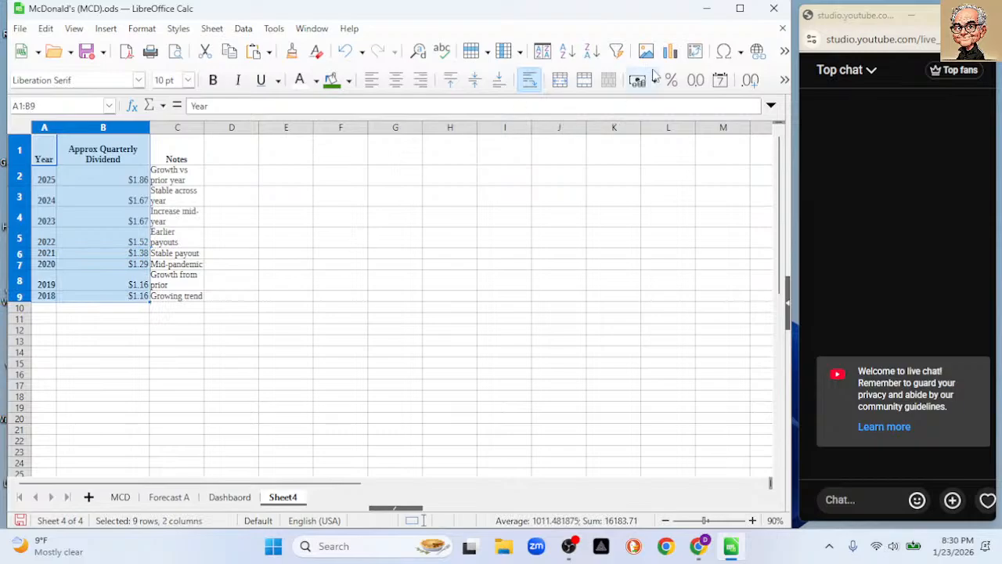
left_click(669, 52)
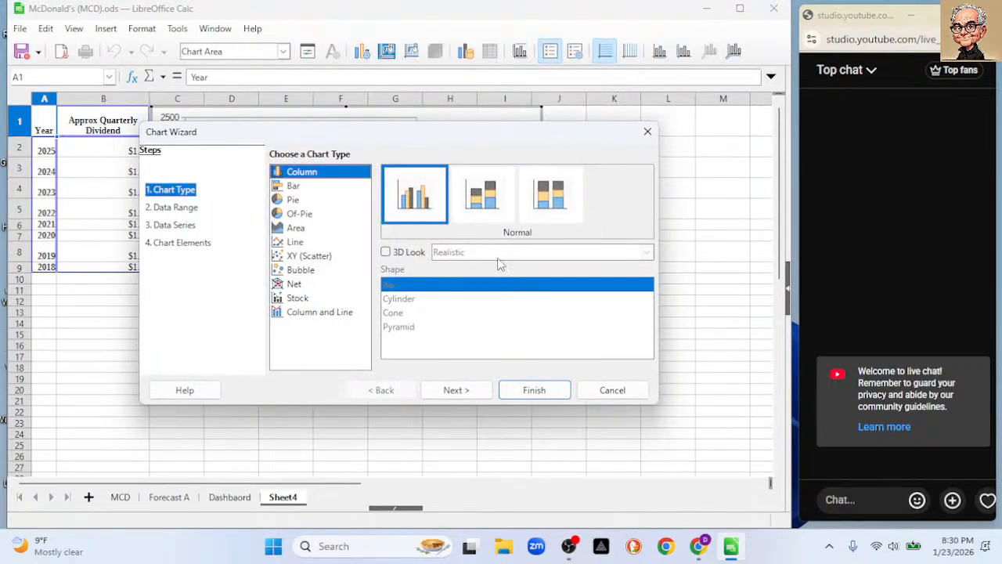
left_click(423, 215)
left_click(530, 389)
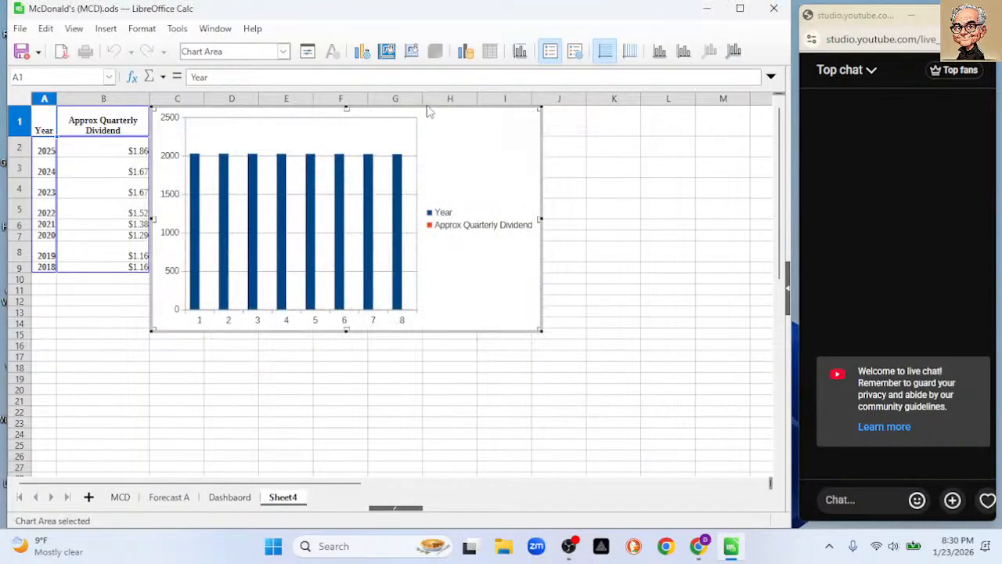
left_click_drag(426, 107, 544, 130)
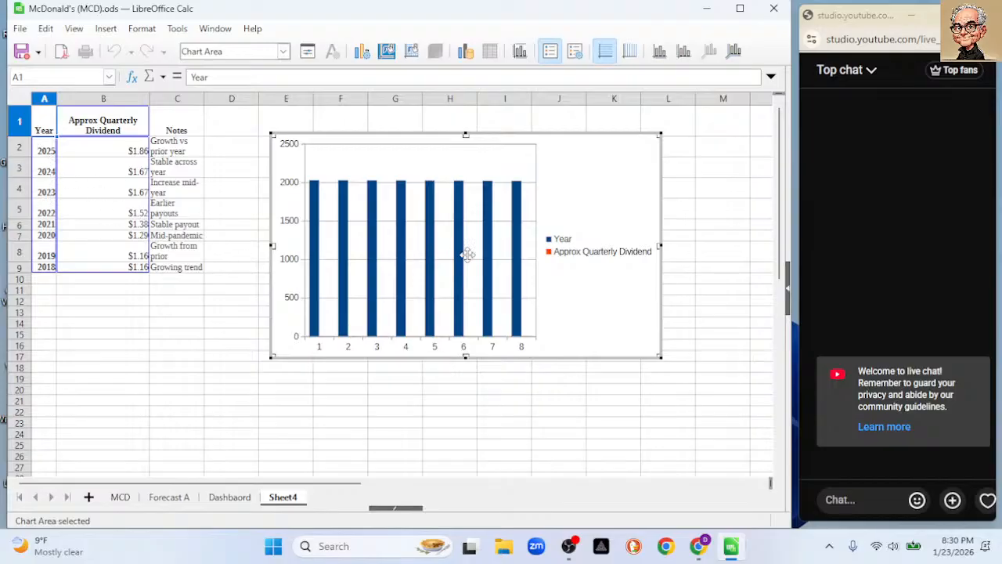
mouse_move(484, 258)
left_click(526, 393)
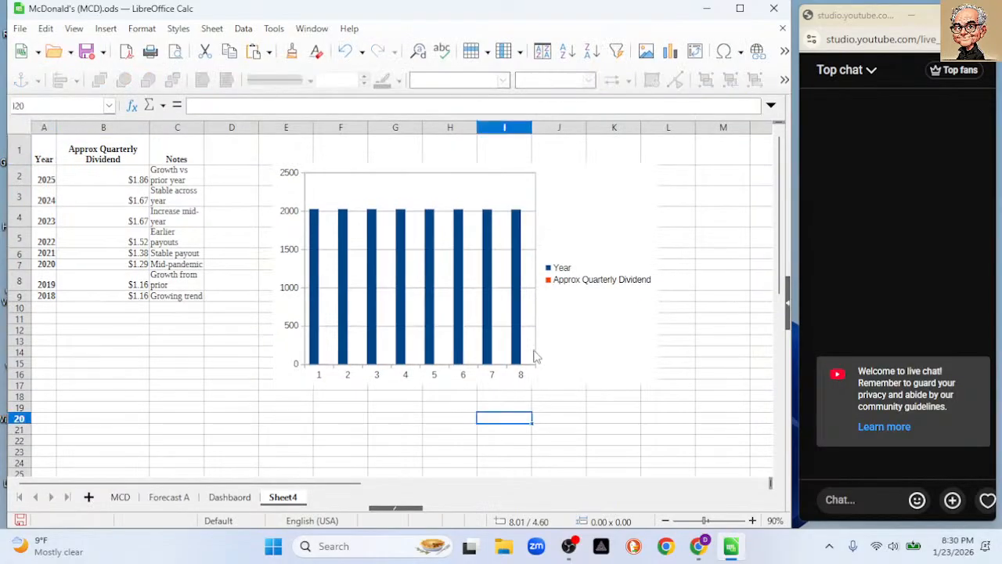
key("Delete")
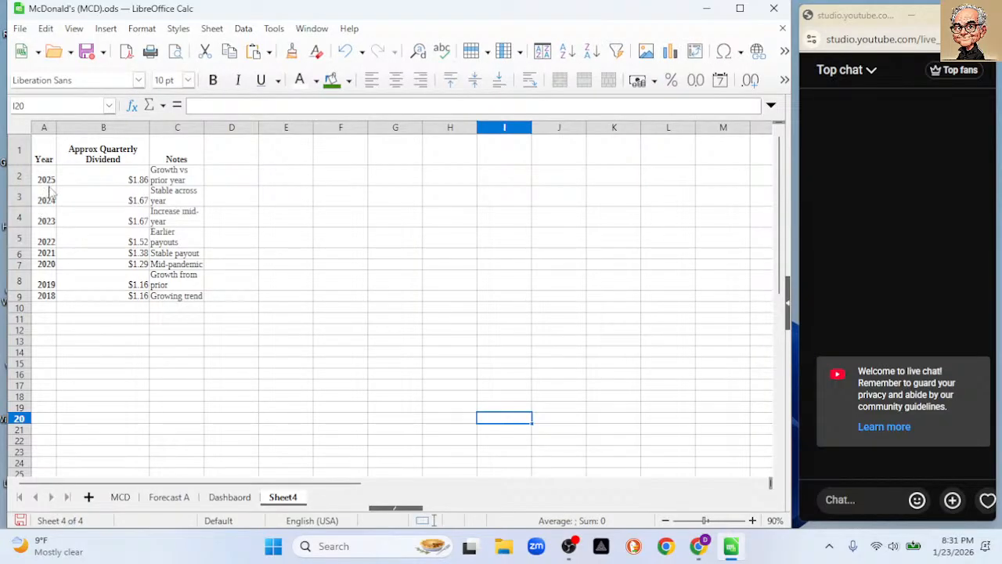
Try formatting column A as YYYY-MM-DD dates with the column fitted to its contents, and undo both changes
left_click(43, 130)
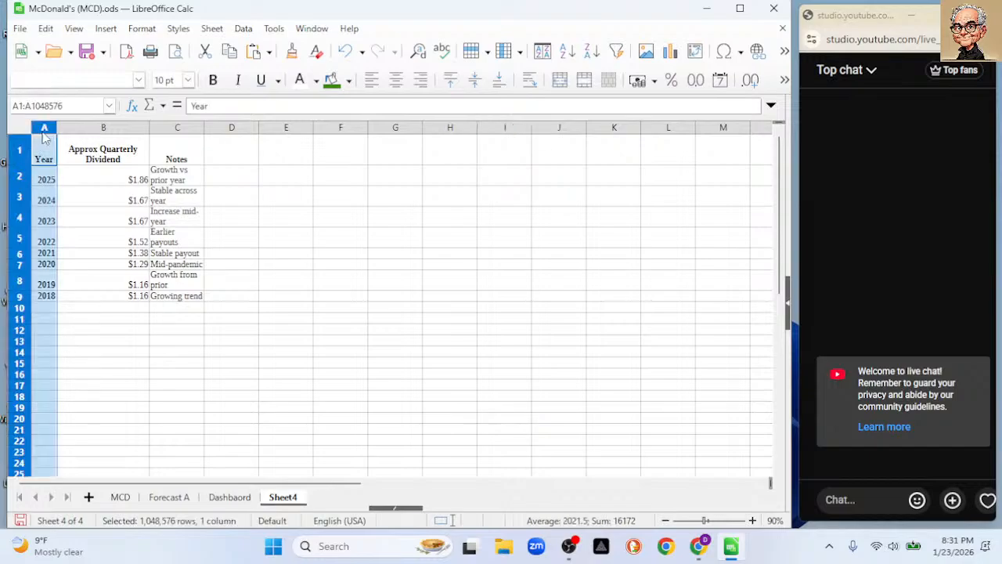
right_click(39, 313)
left_click(92, 307)
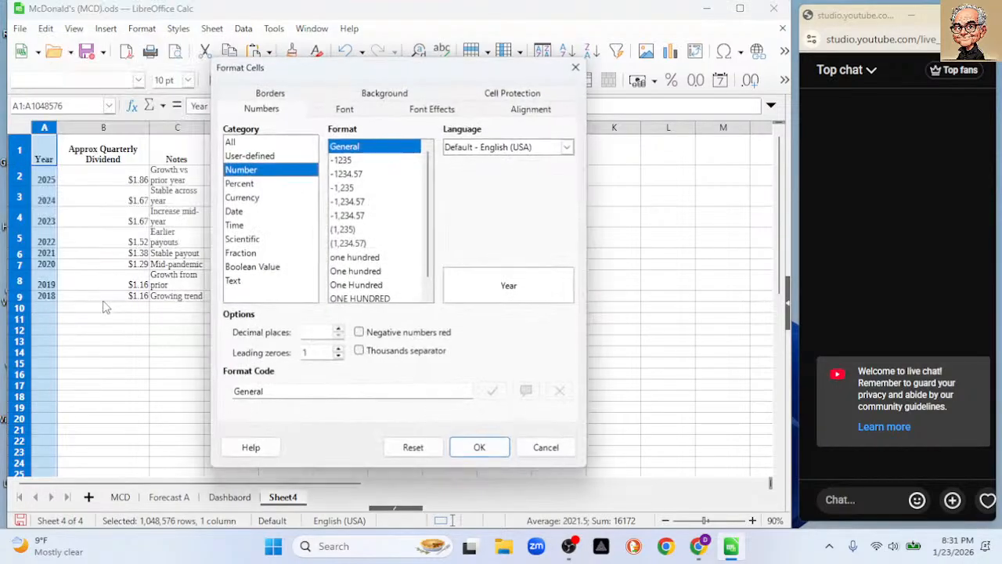
left_click(243, 213)
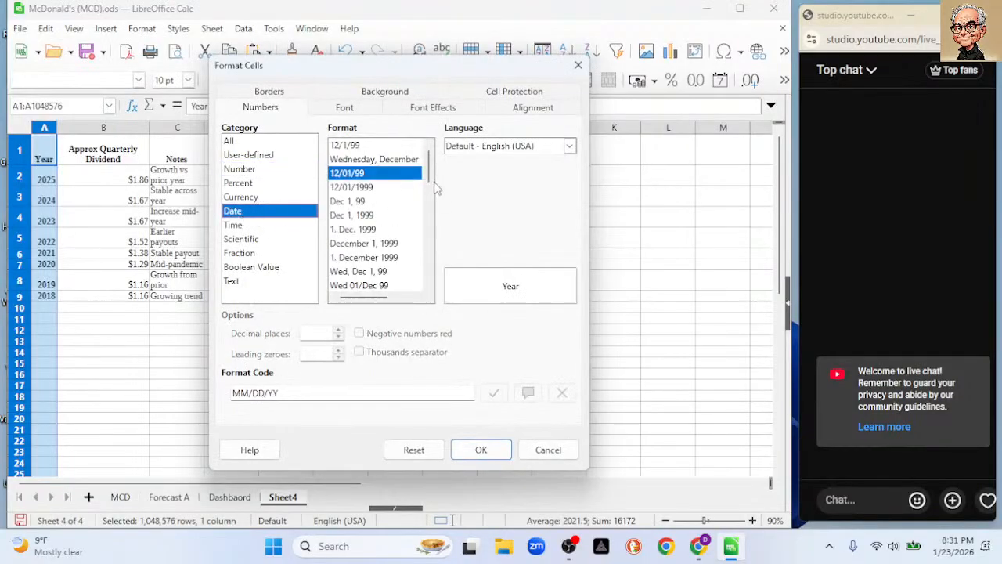
left_click_drag(428, 178, 428, 210)
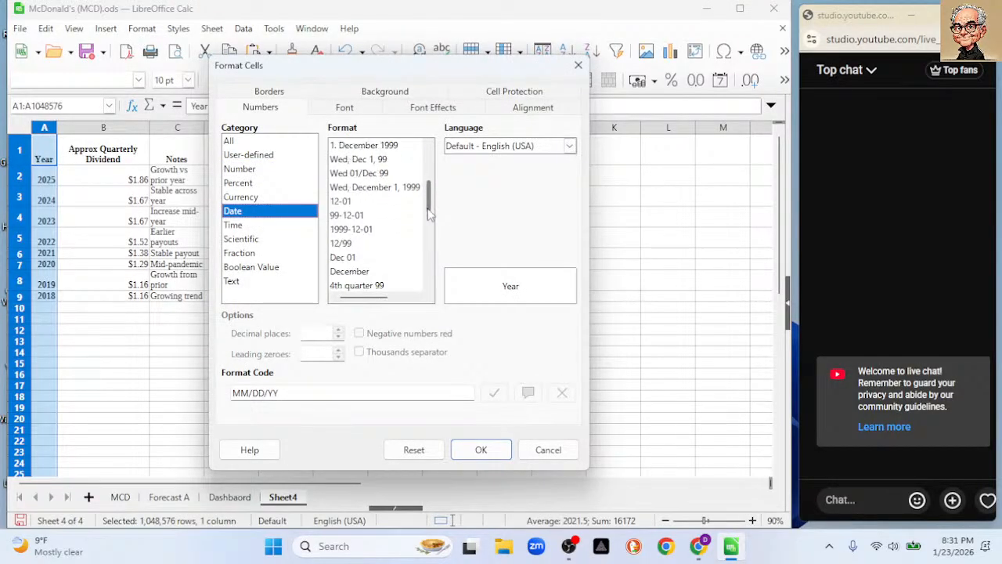
left_click(368, 228)
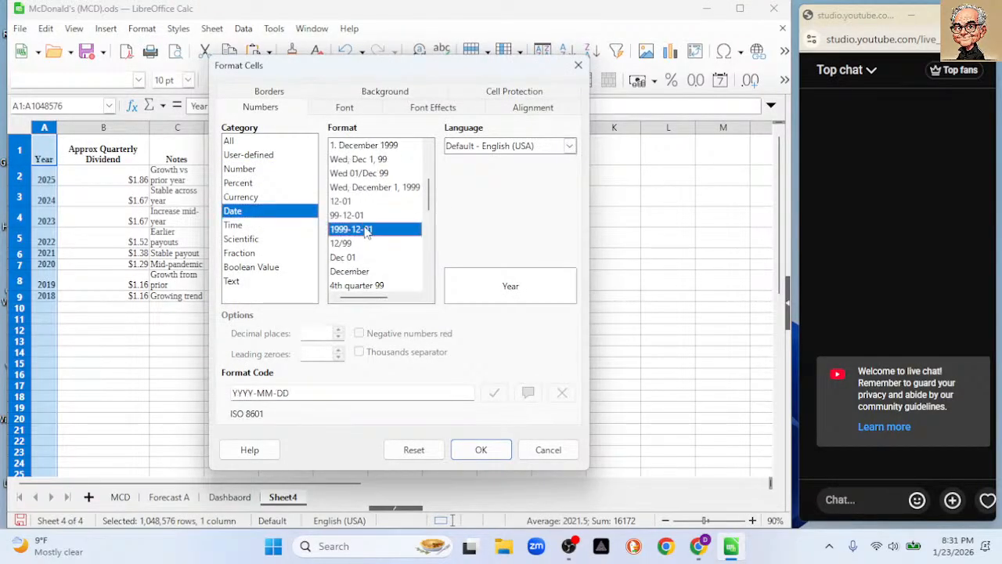
left_click(481, 449)
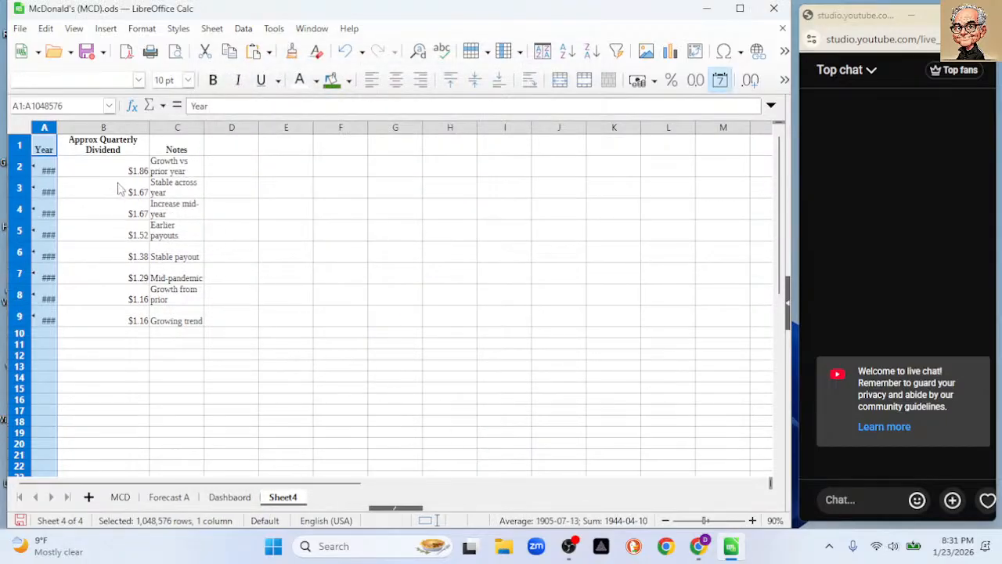
double_click(57, 128)
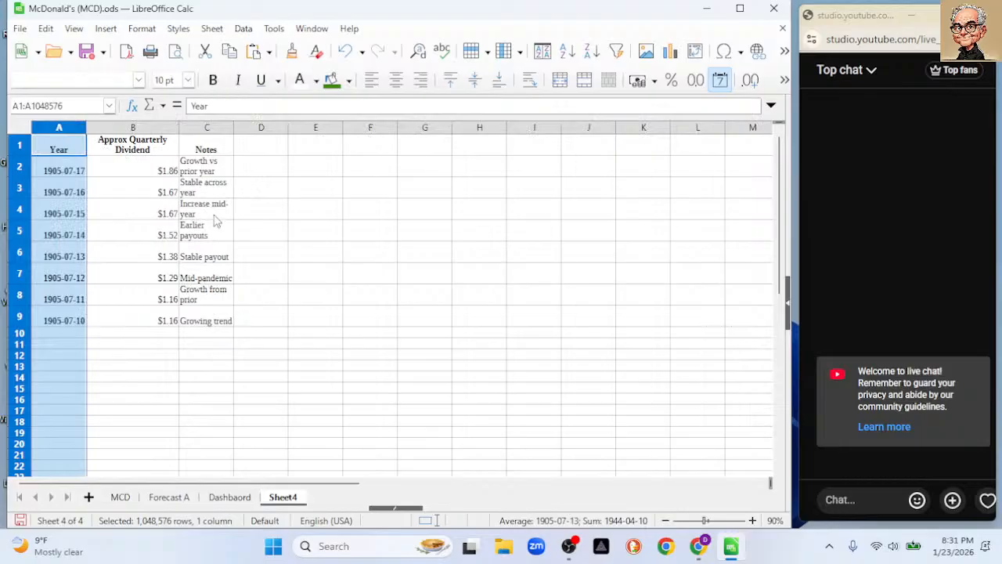
key("ctrl+z")
key("ctrl+z")
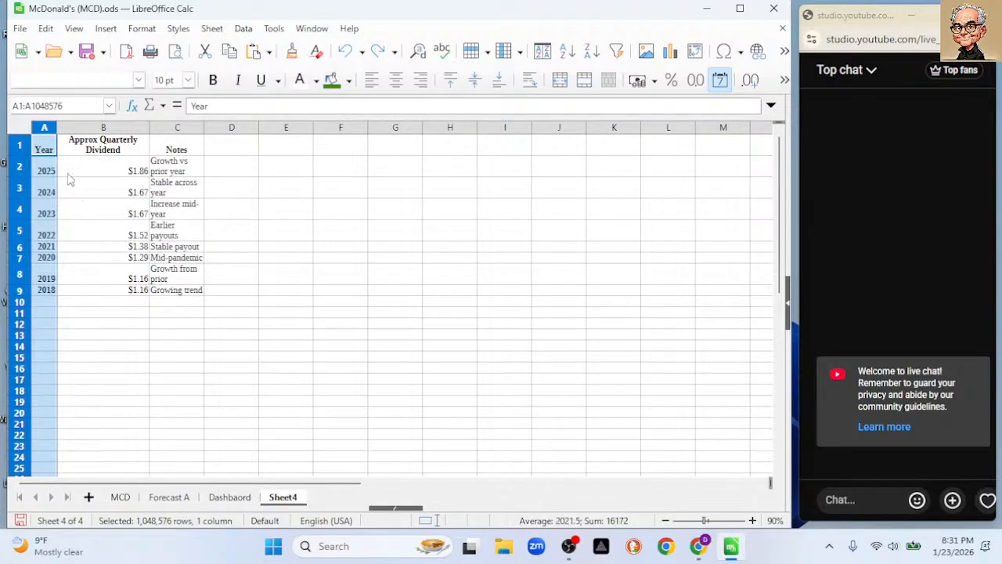
Change the year in A2 to the date 2025-12-31 and widen column A enough to fit the full date
left_click_drag(56, 129, 73, 132)
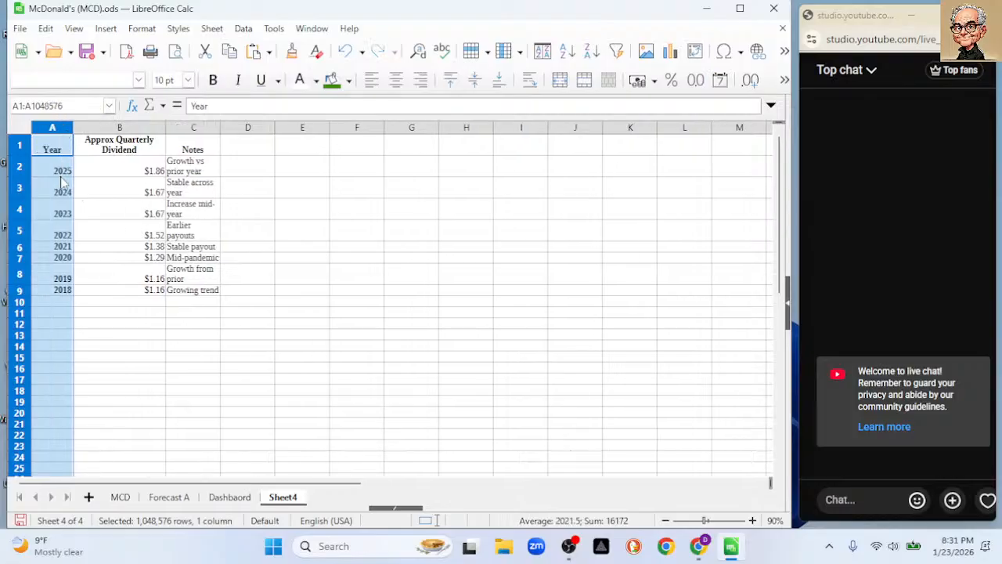
left_click(63, 168)
left_click(222, 107)
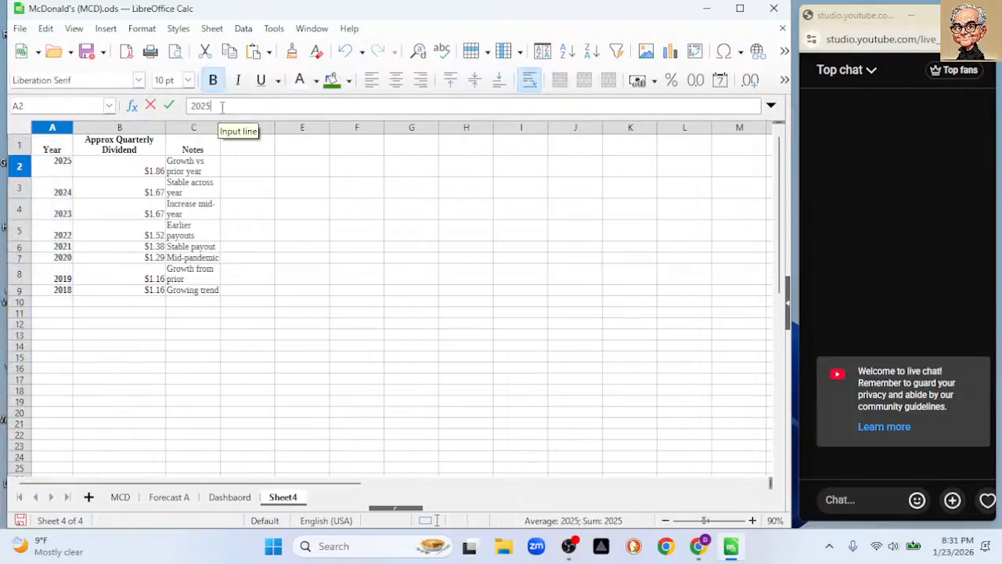
type("-12-31")
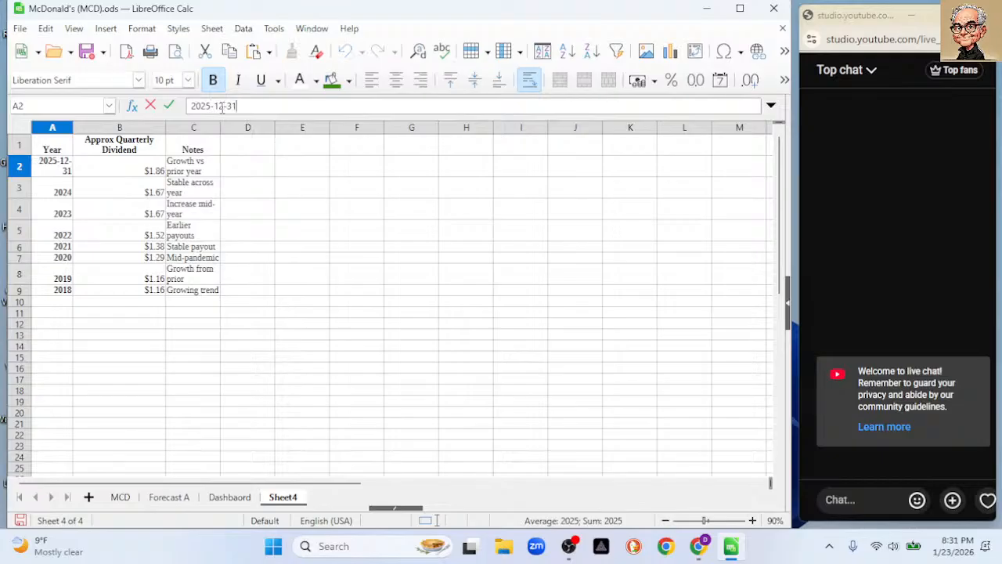
key("Return")
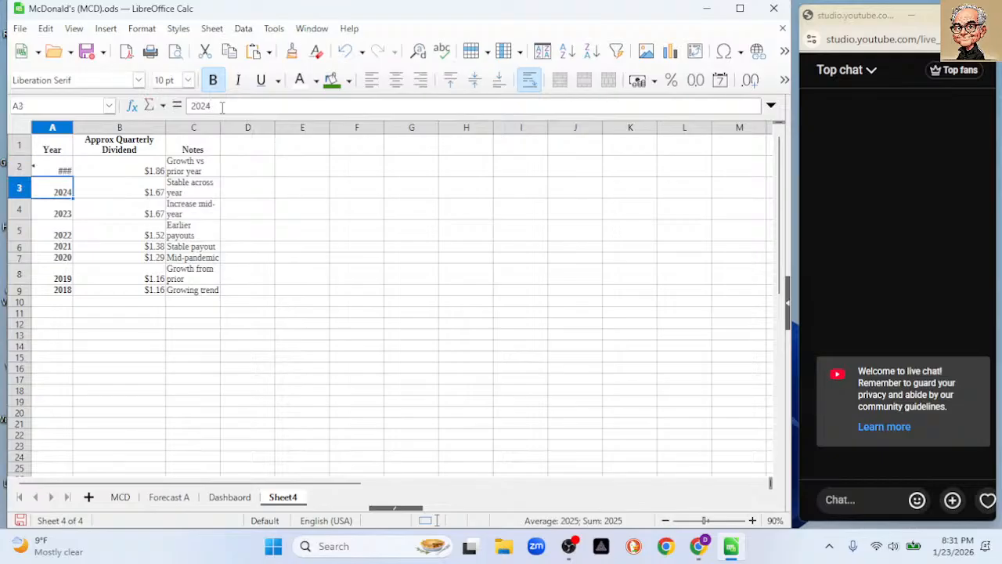
double_click(73, 128)
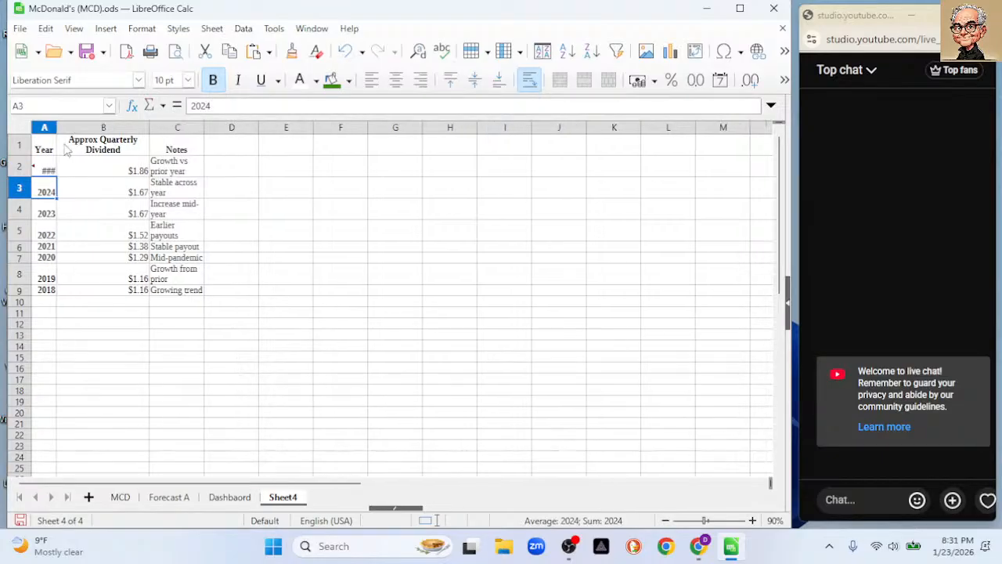
left_click_drag(56, 128, 89, 129)
Change the years in A3 and A4 to the dates 2024-12-31 and 2023-12-31
left_click(245, 104)
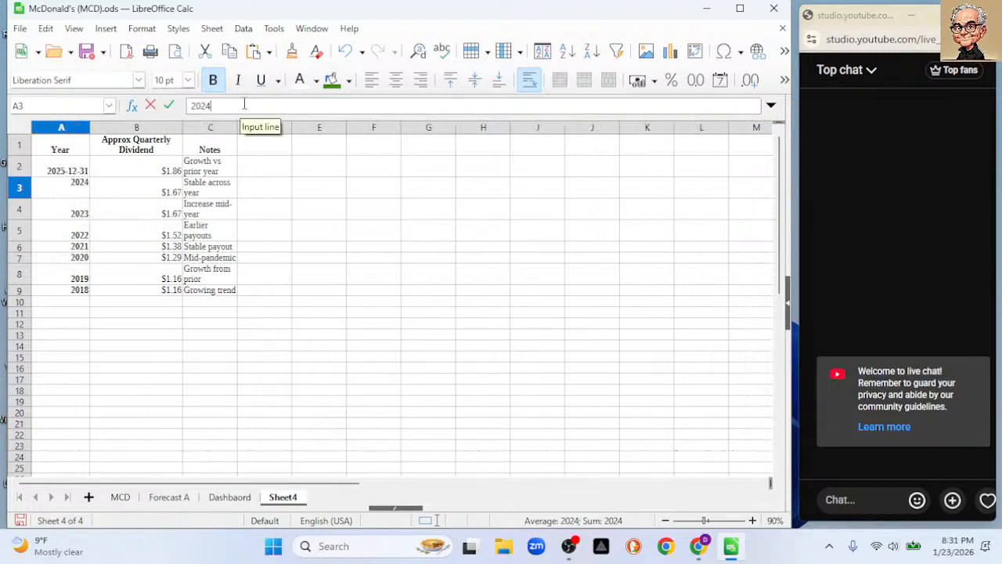
type("-12")
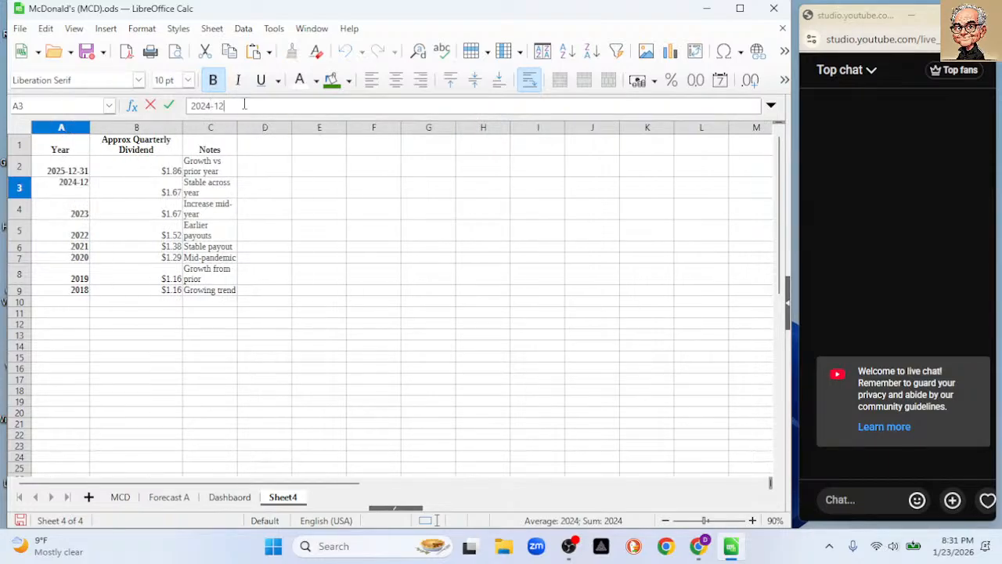
type("-31")
left_click(78, 215)
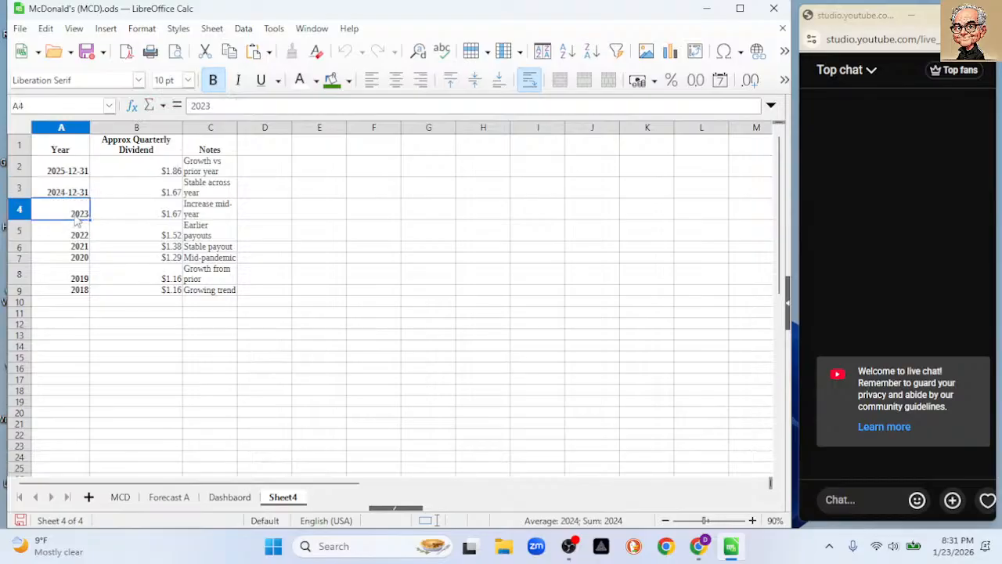
left_click(239, 105)
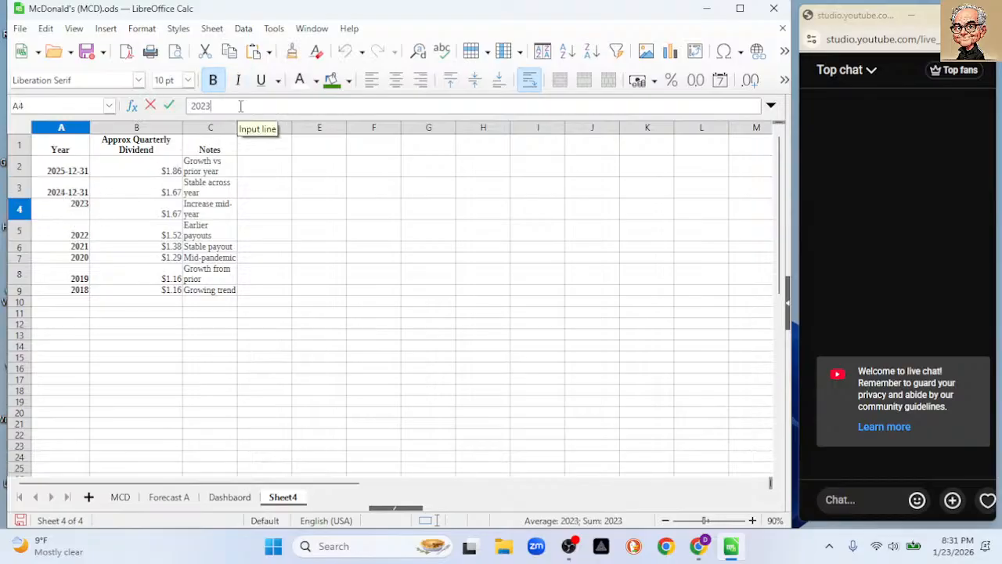
type("-")
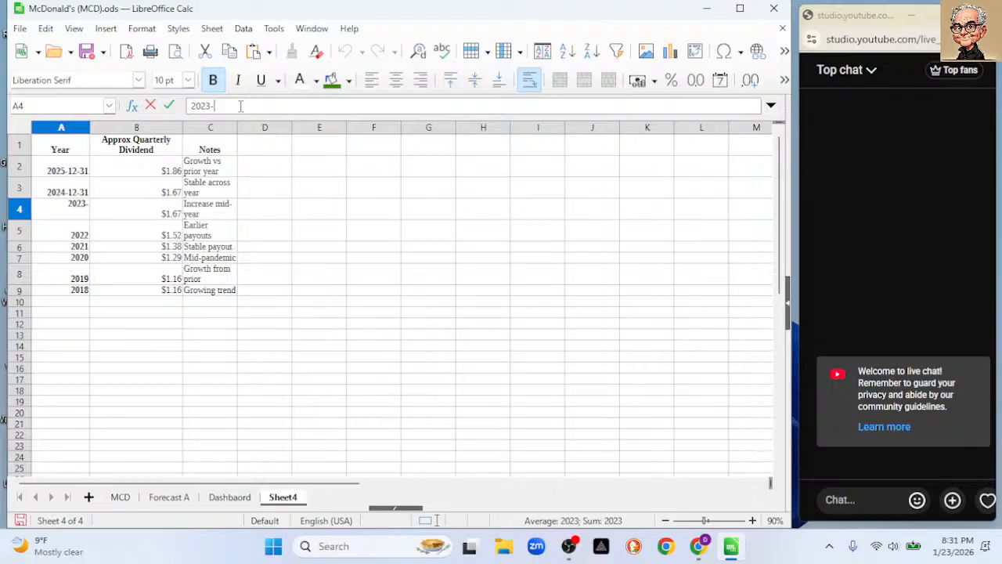
type("12-31")
key("Return")
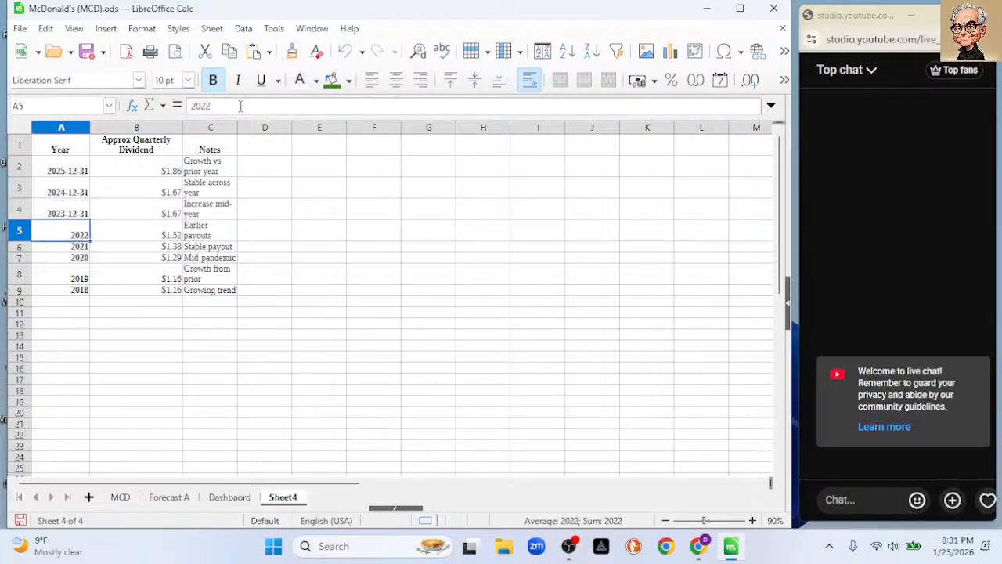
Change the years in A5, A6 and A7 to the dates 2022-12-31, 2021-12-31 and 2020-12-31
left_click(240, 105)
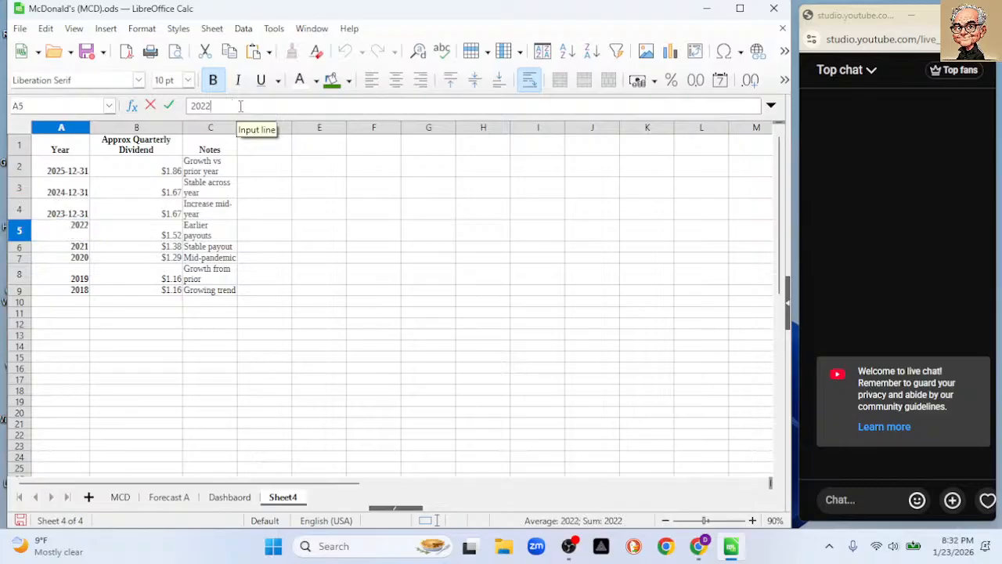
type("-12-31")
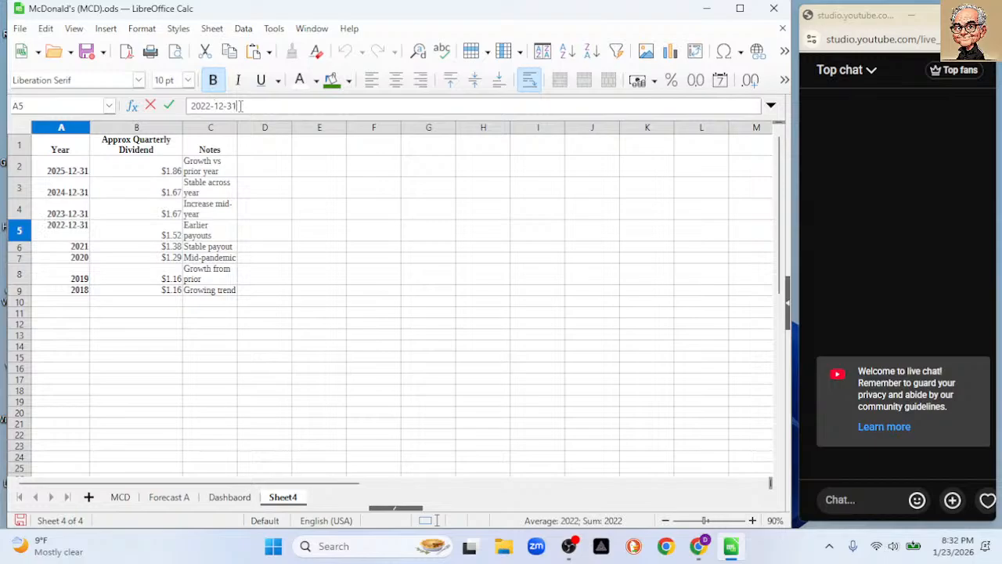
key("Return")
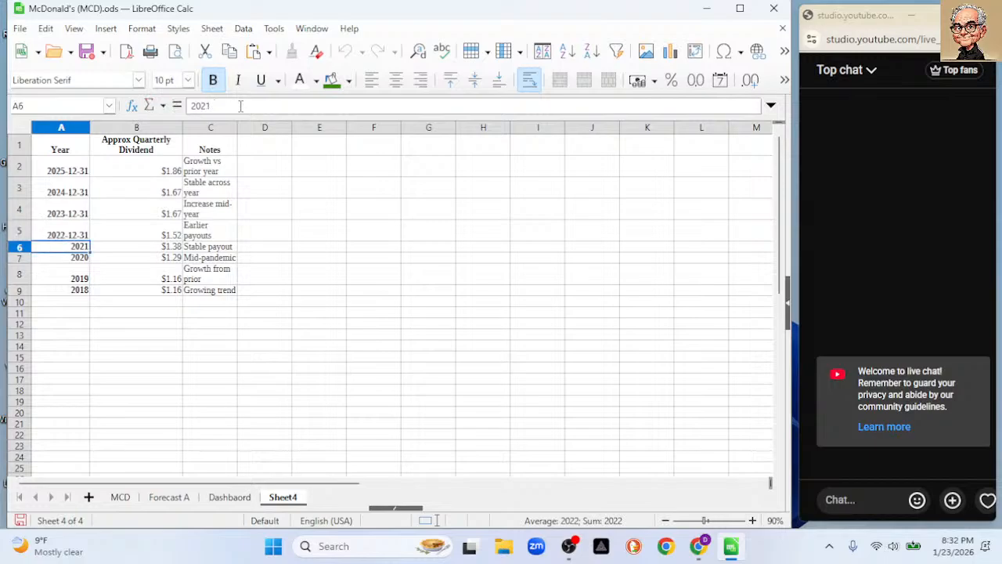
left_click(232, 110)
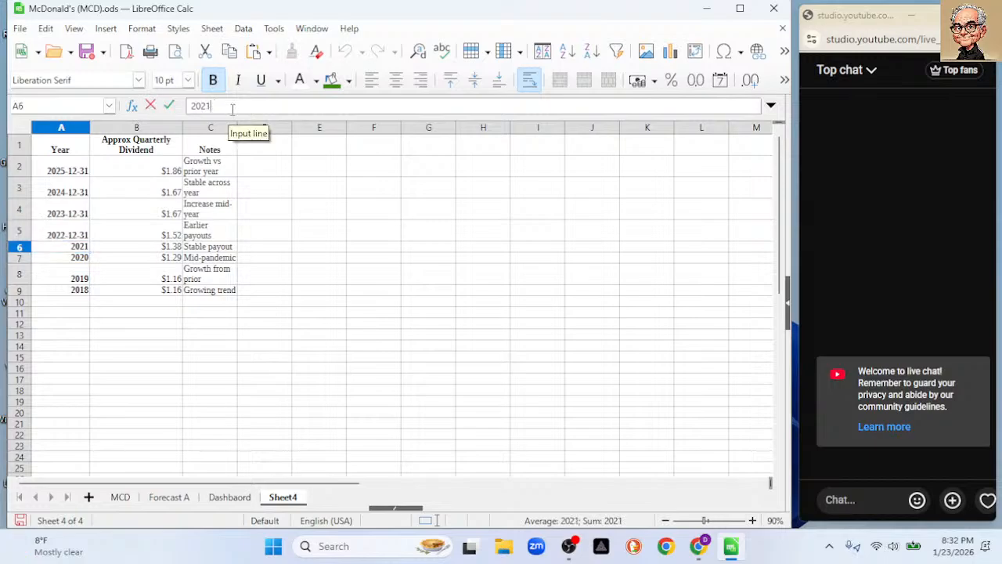
type("-12-31")
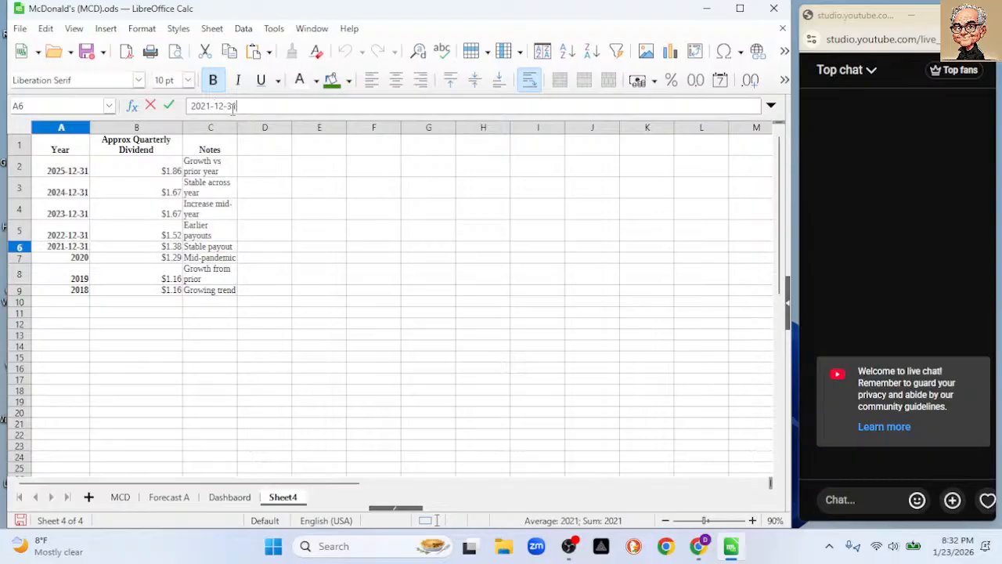
key("Return")
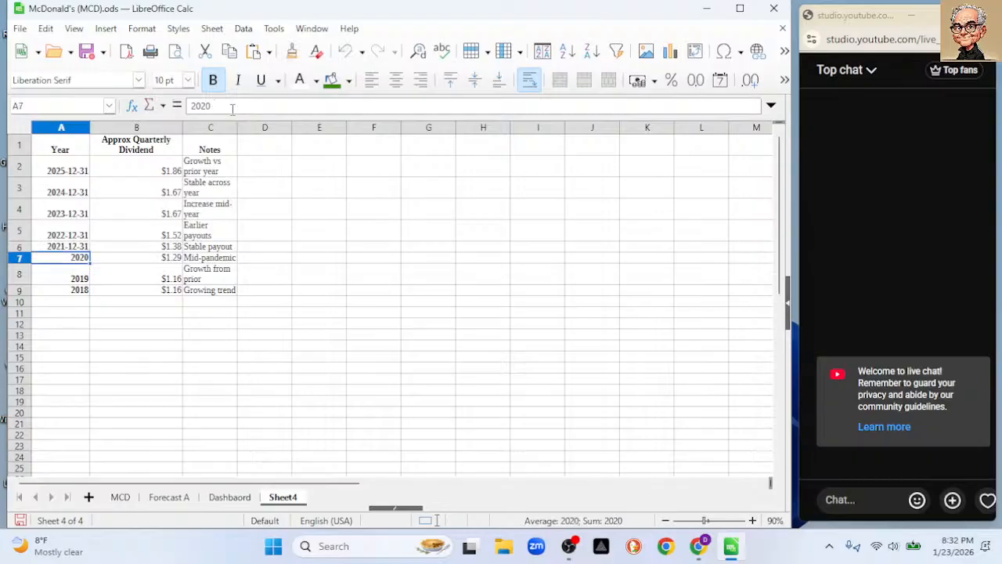
left_click(232, 110)
type("-")
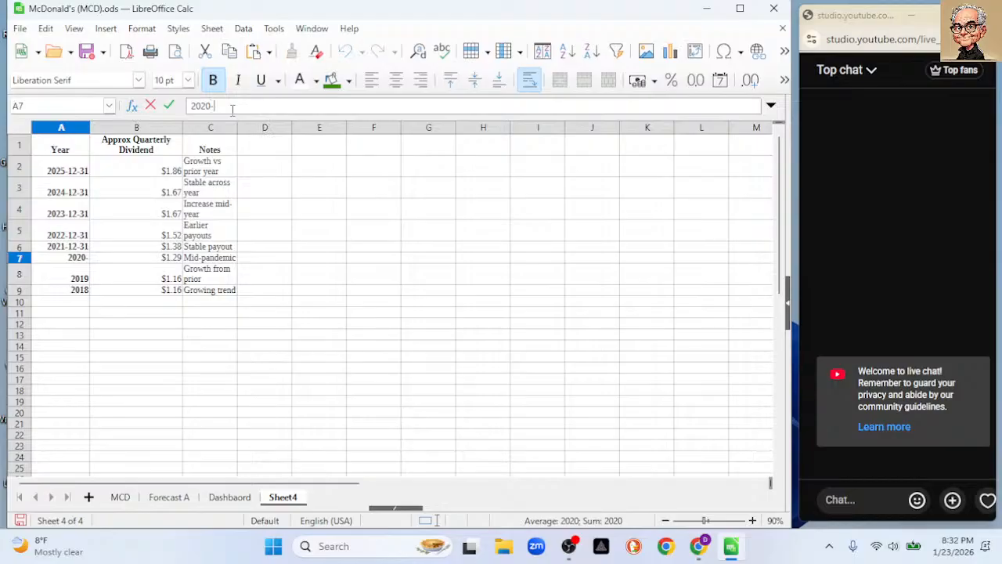
type("12-31")
key("Return")
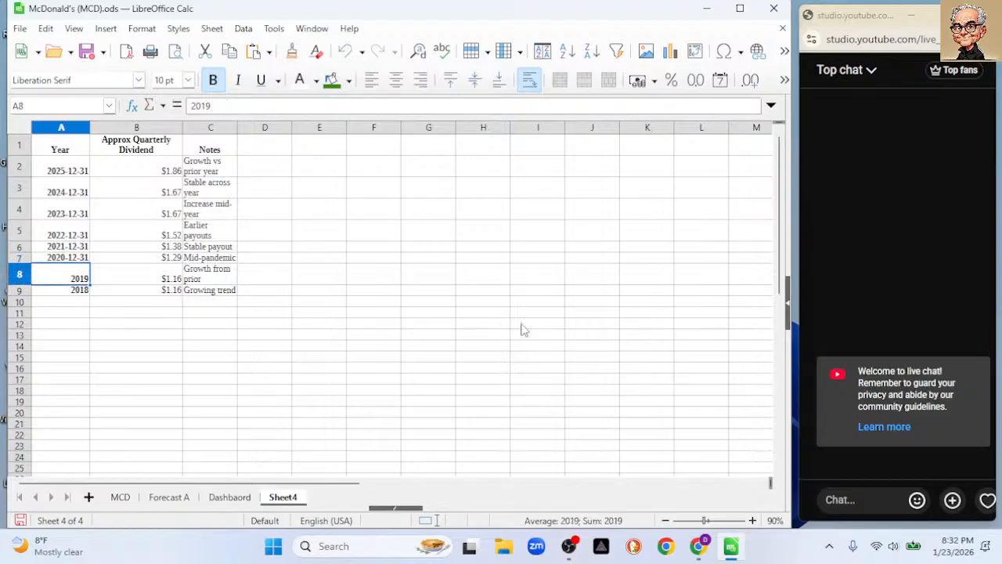
Switch to the ChatGPT conversation in Chrome and review the Recent Dividend History (2018–2025) table for MCD
mouse_move(694, 552)
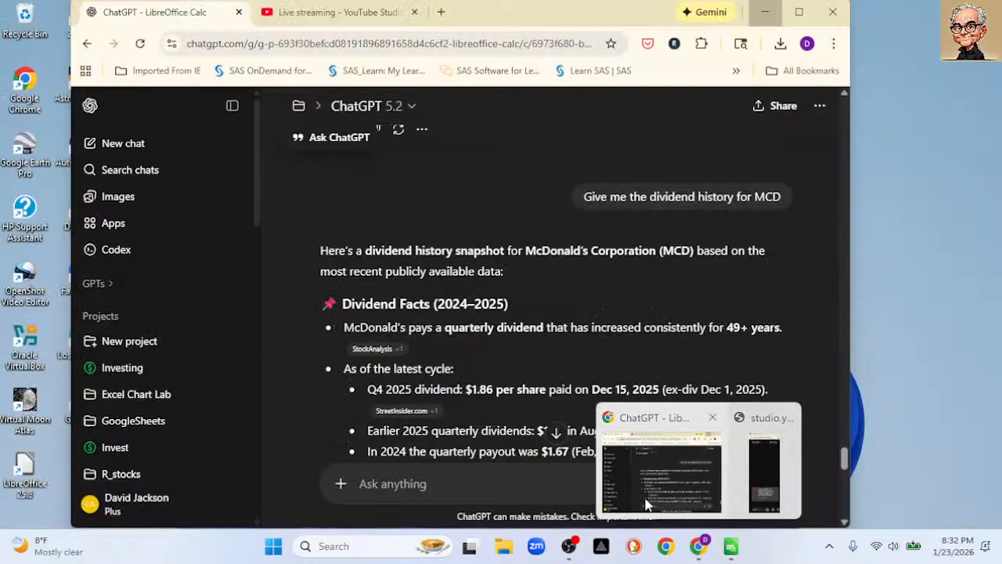
left_click(665, 462)
scroll(460, 352, "down", 3)
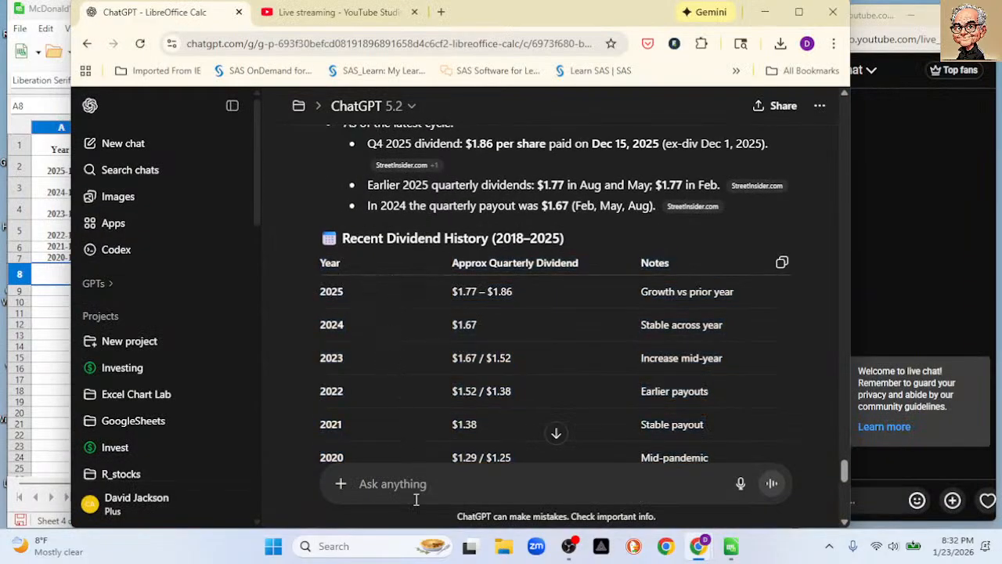
Return to the LibreOffice Calc dividend sheet and change the year in A8 to 2019-12-39
left_click(45, 403)
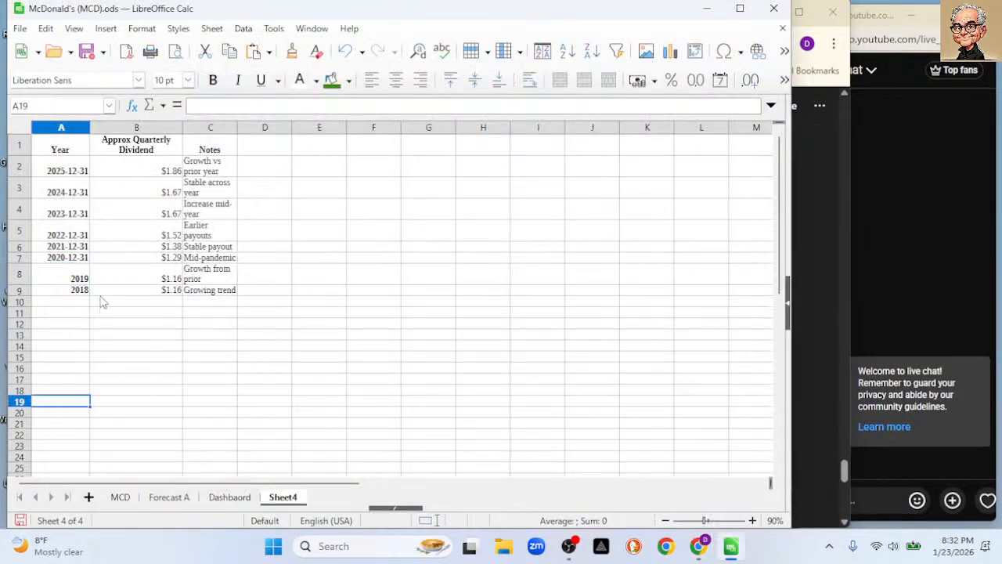
left_click(79, 280)
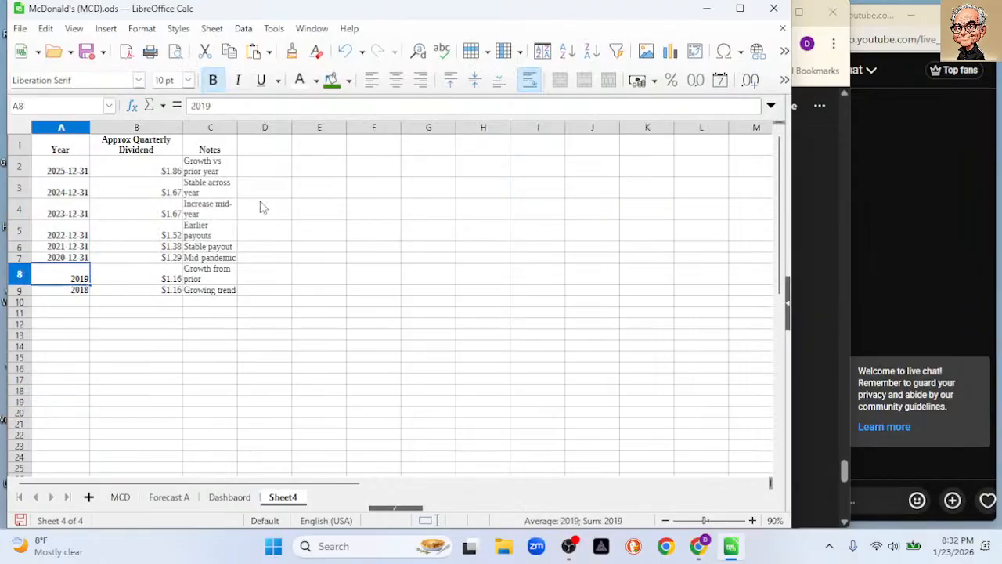
left_click(244, 109)
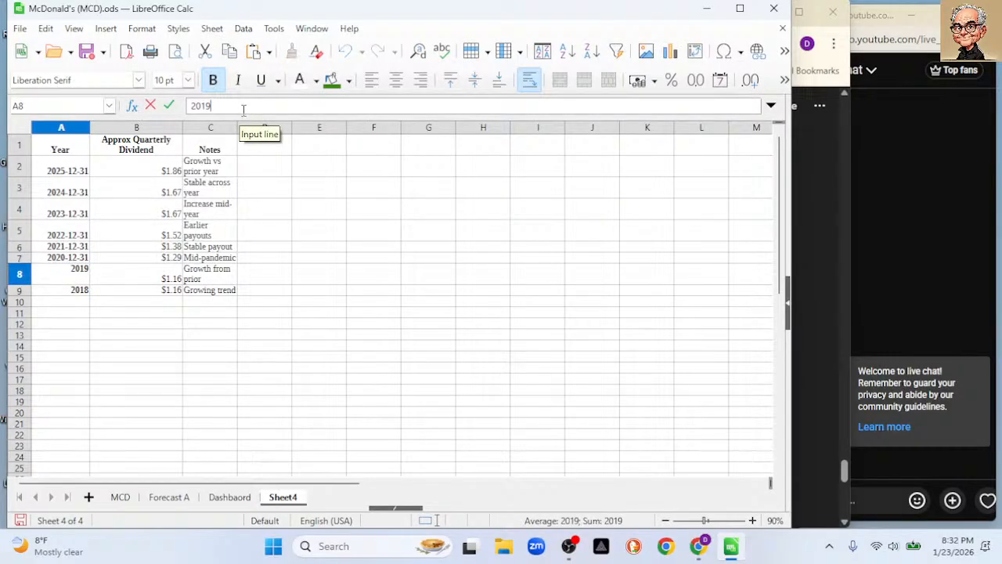
type("-12-39")
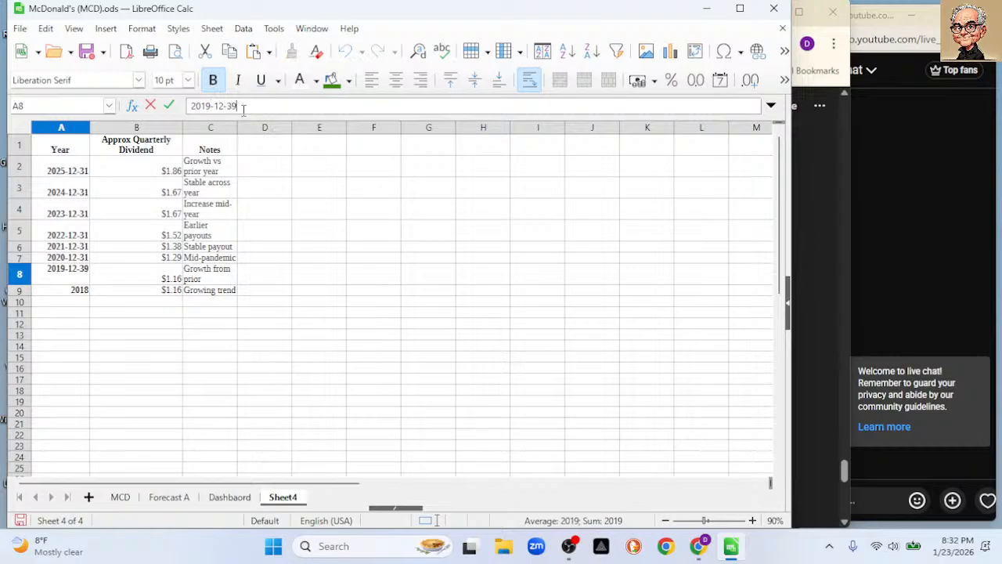
key("Return")
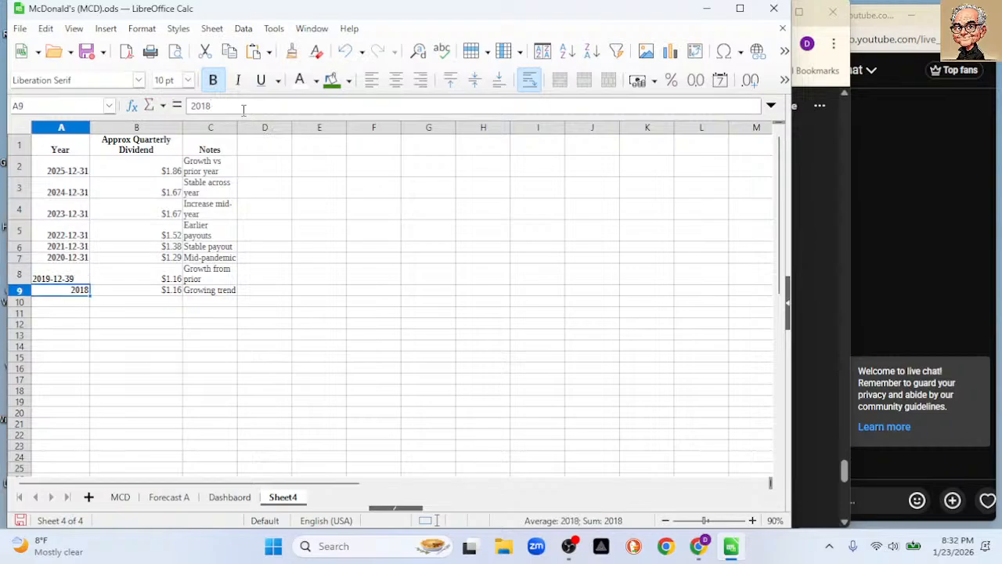
Correct the date in A8 to 2019-12-31 and change the year in A9 to 2018-12-31
left_click(79, 277)
left_click(269, 106)
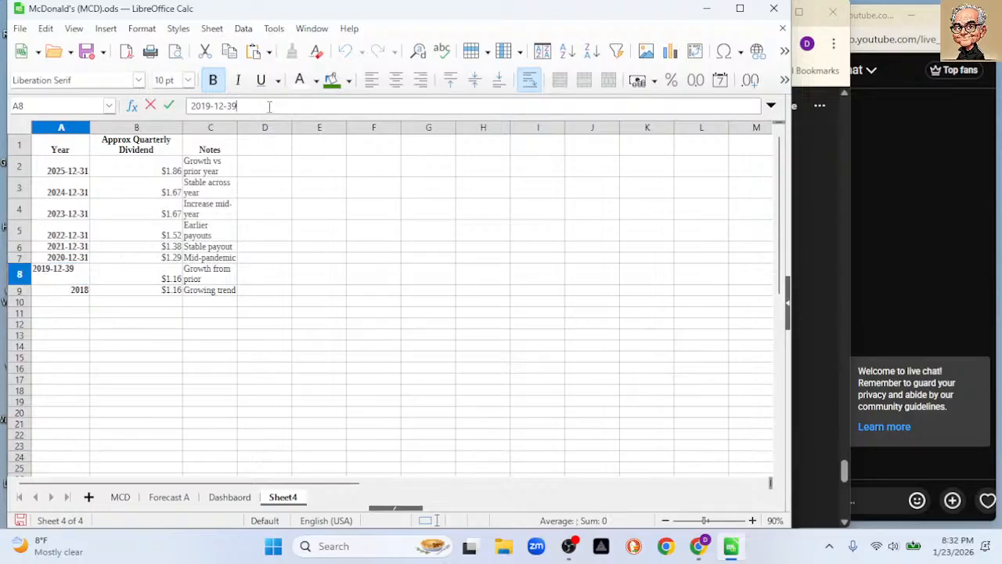
key("BackSpace")
type("1")
key("Return")
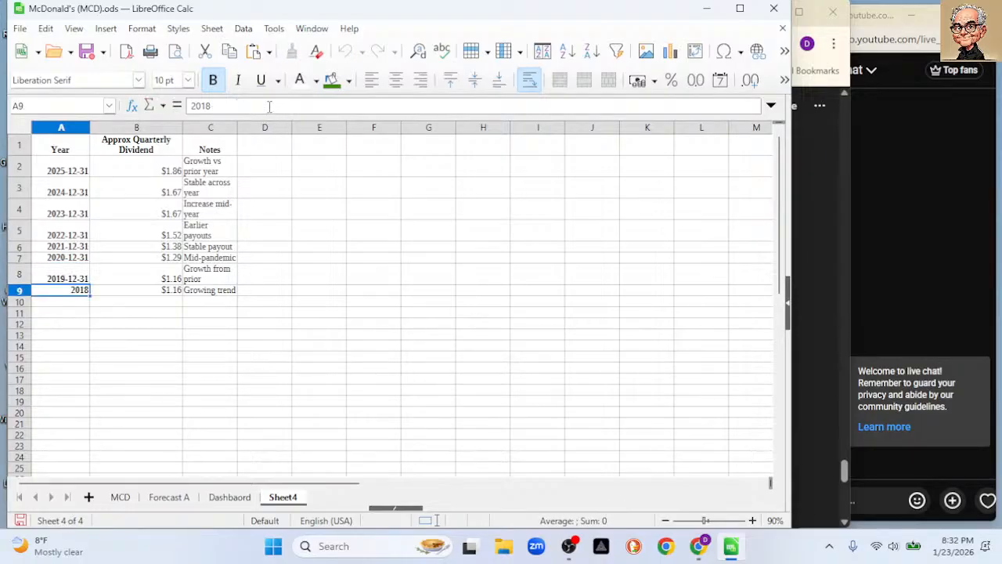
left_click(269, 106)
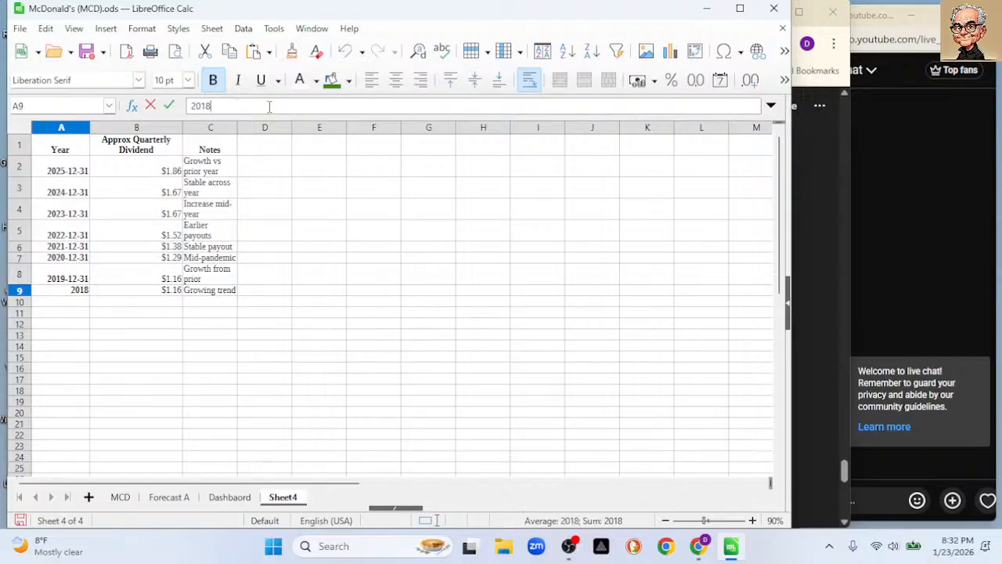
type("-12-31")
key("Return")
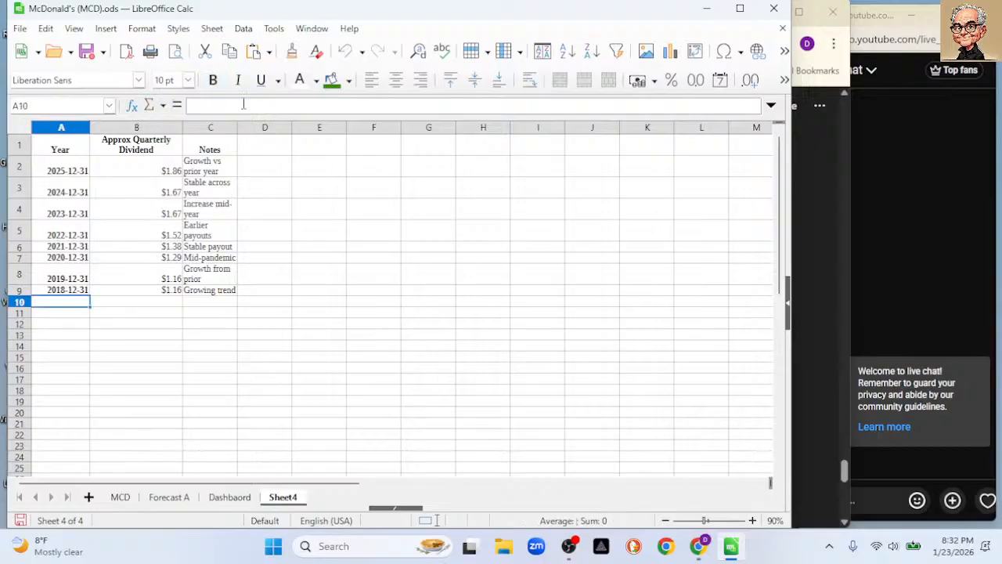
Create a column chart from the Year and Approx Quarterly Dividend columns and place it beside the table, clear of the Notes column
left_click(61, 128)
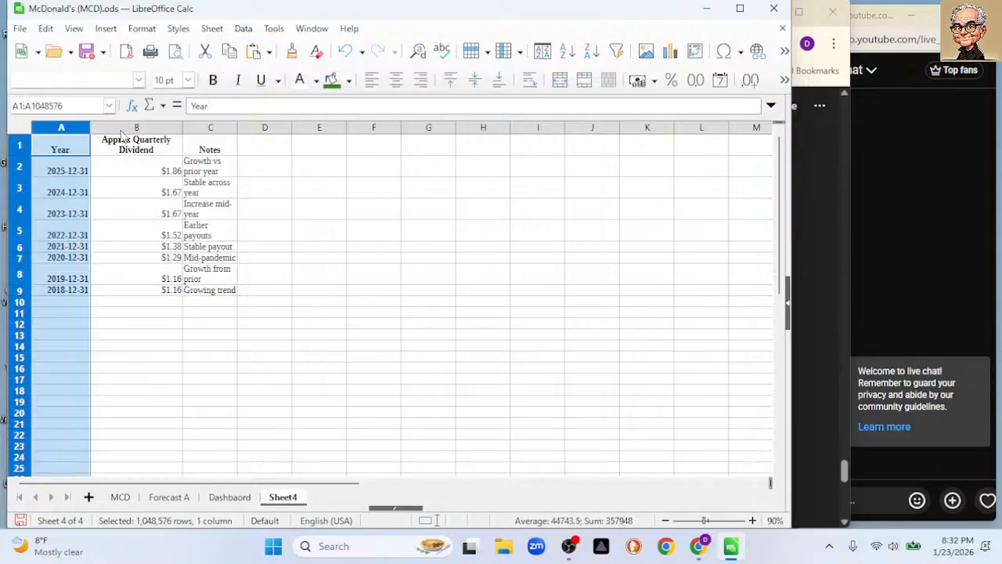
left_click(133, 128, "ctrl")
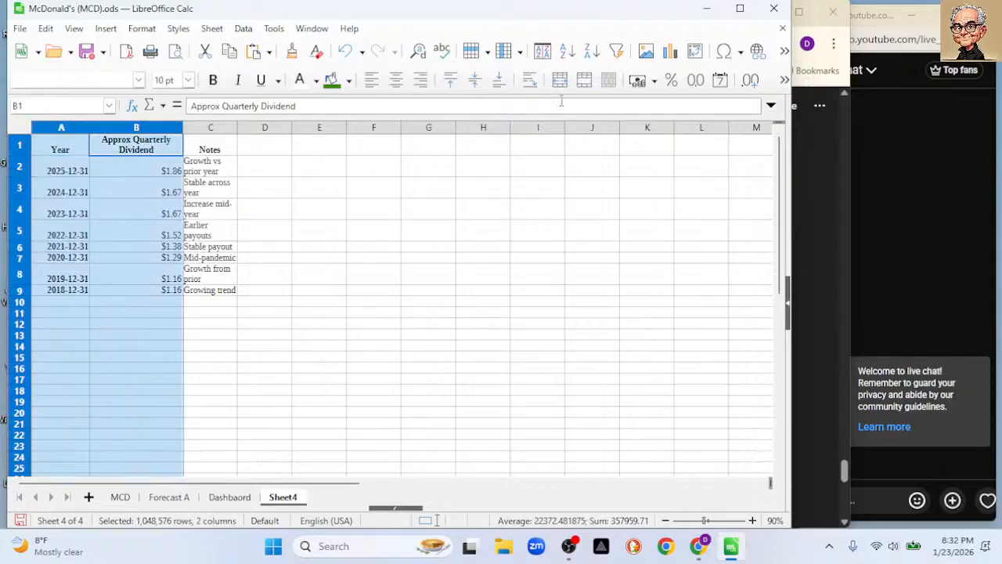
left_click(669, 51)
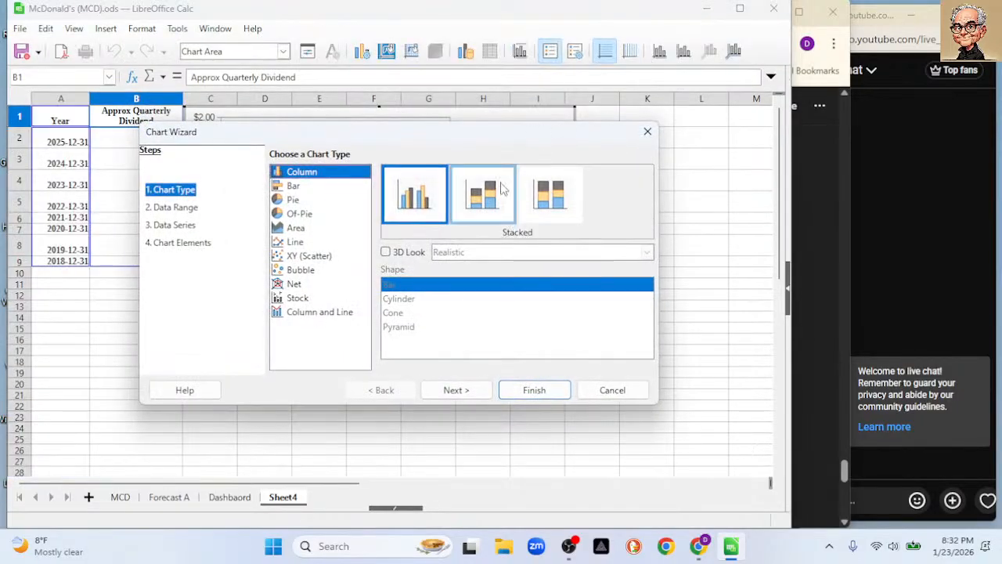
left_click(531, 389)
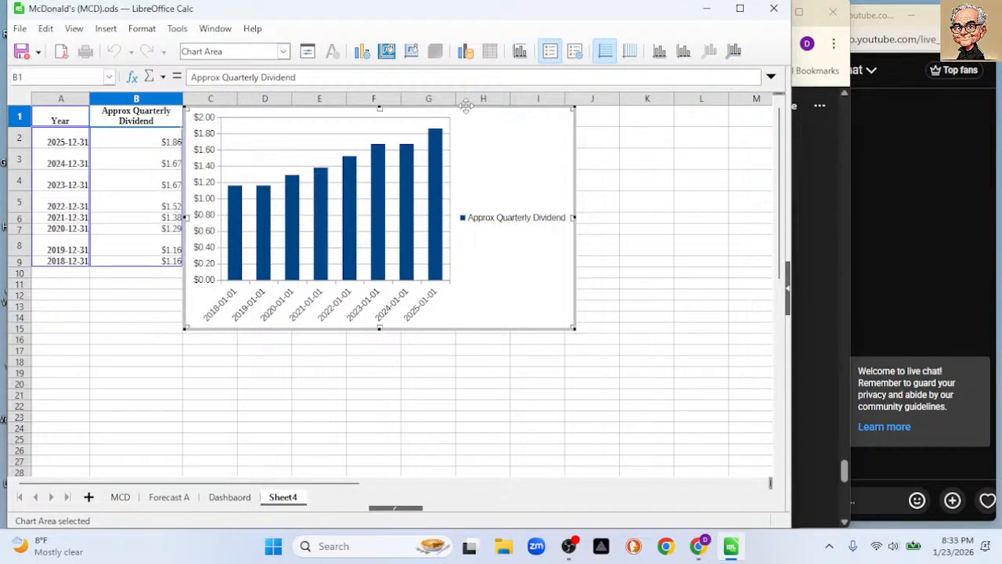
left_click_drag(466, 107, 537, 145)
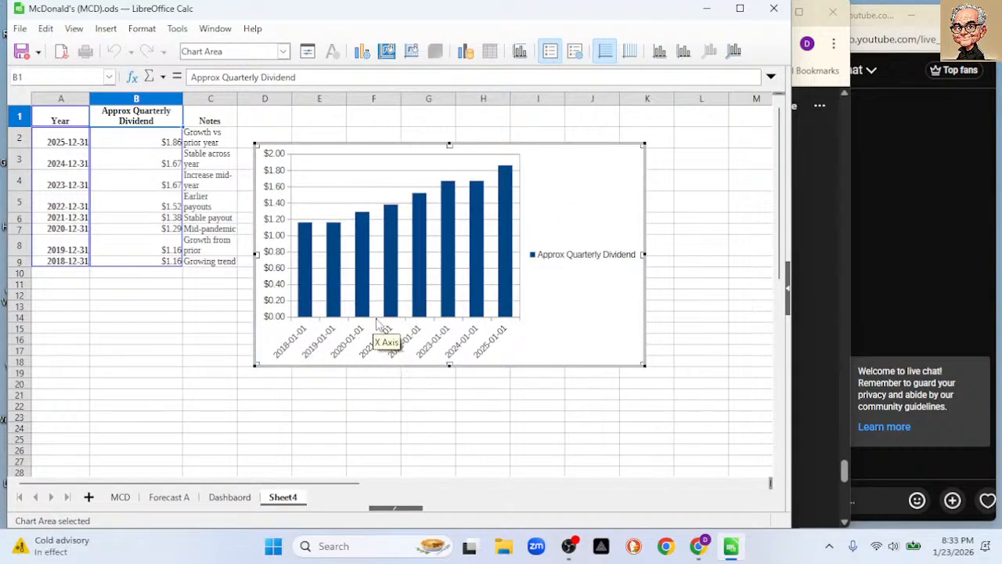
Position the dividend chart's legend at the top of the chart
left_click(544, 253)
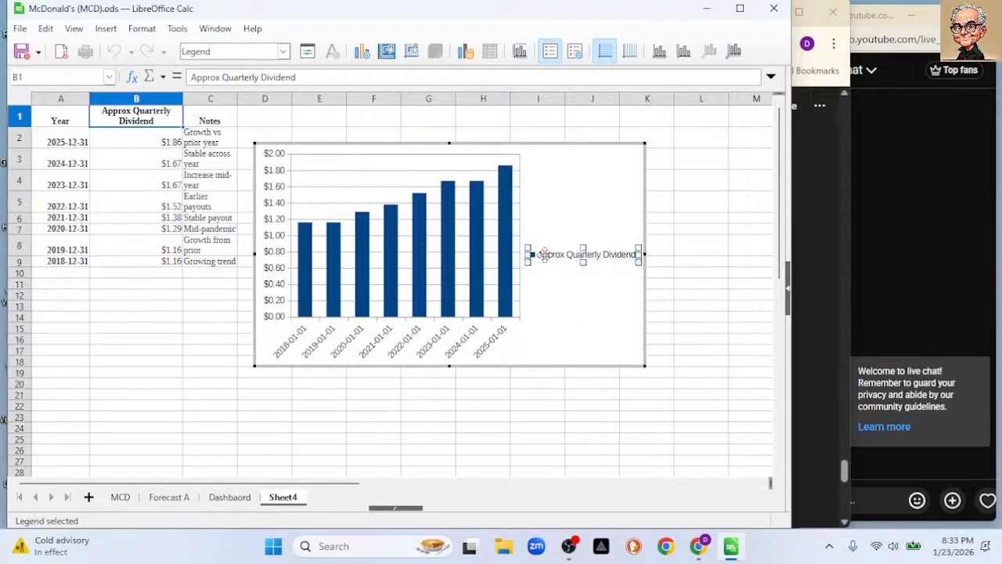
double_click(544, 255)
left_click(460, 86)
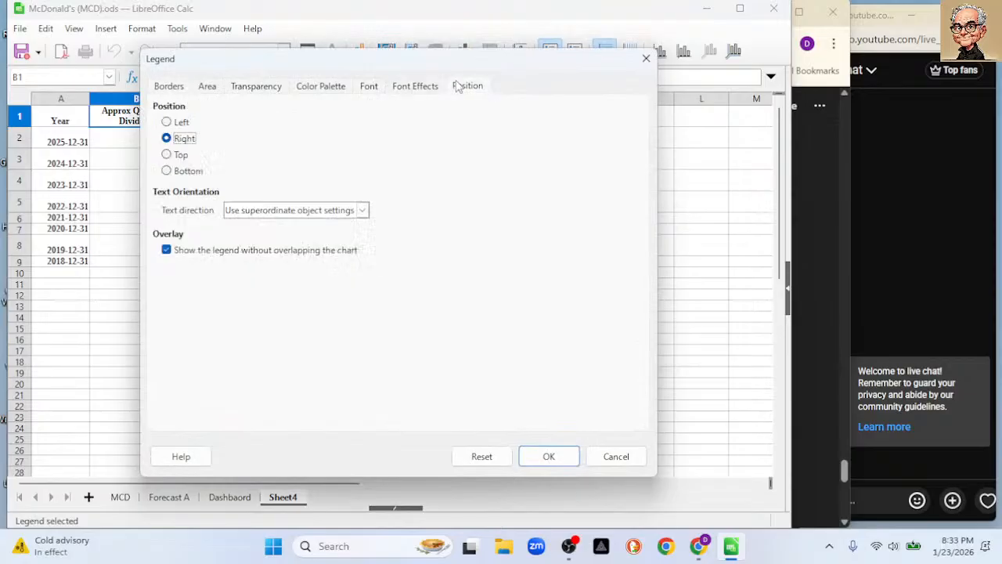
left_click(166, 155)
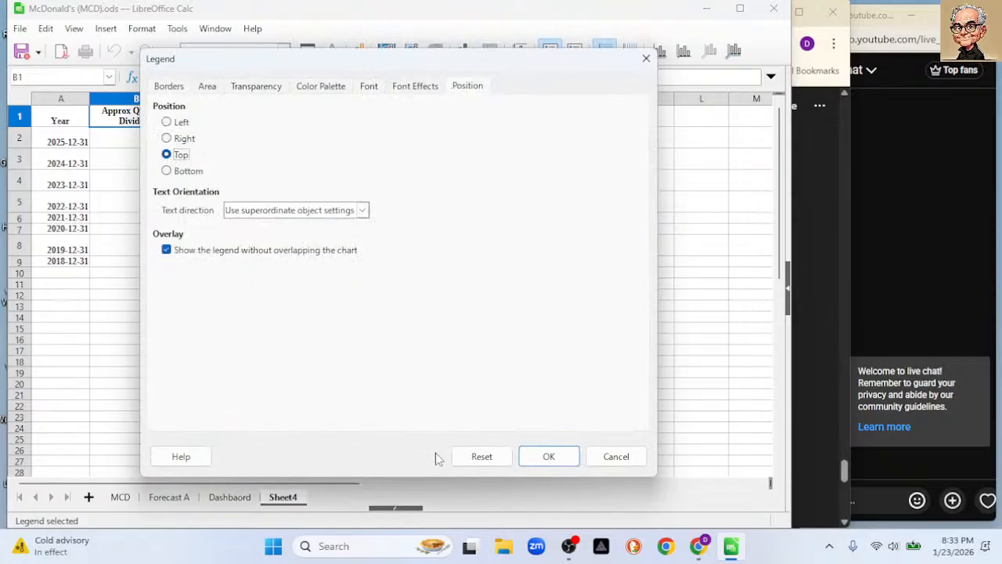
left_click(548, 457)
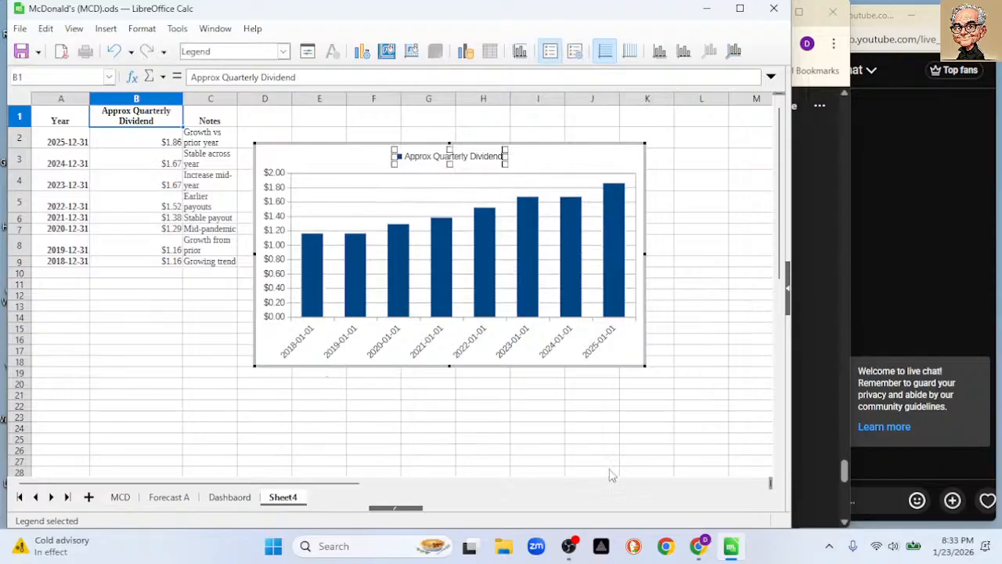
left_click(599, 408)
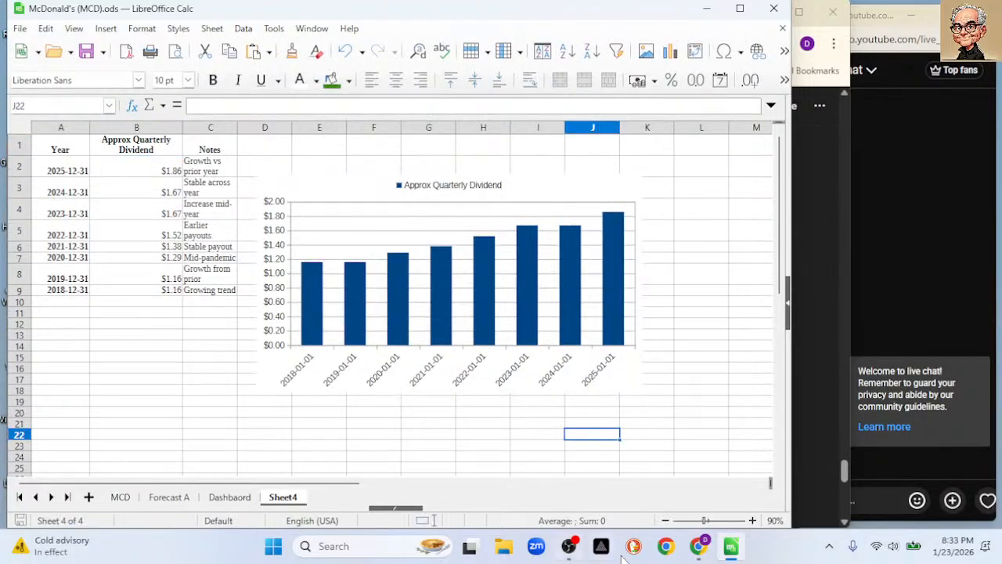
Switch to the ChatGPT browser window, review the McDonald's dividend facts above the dividend history table, and return to the spreadsheet
mouse_move(697, 546)
left_click(664, 462)
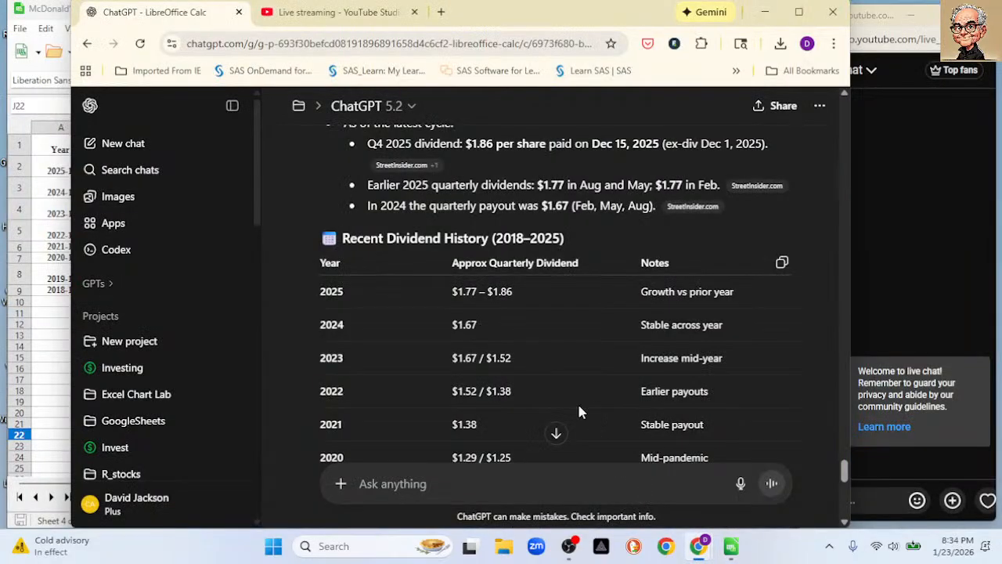
scroll(408, 191, "up", 2)
scroll(408, 192, "up", 1)
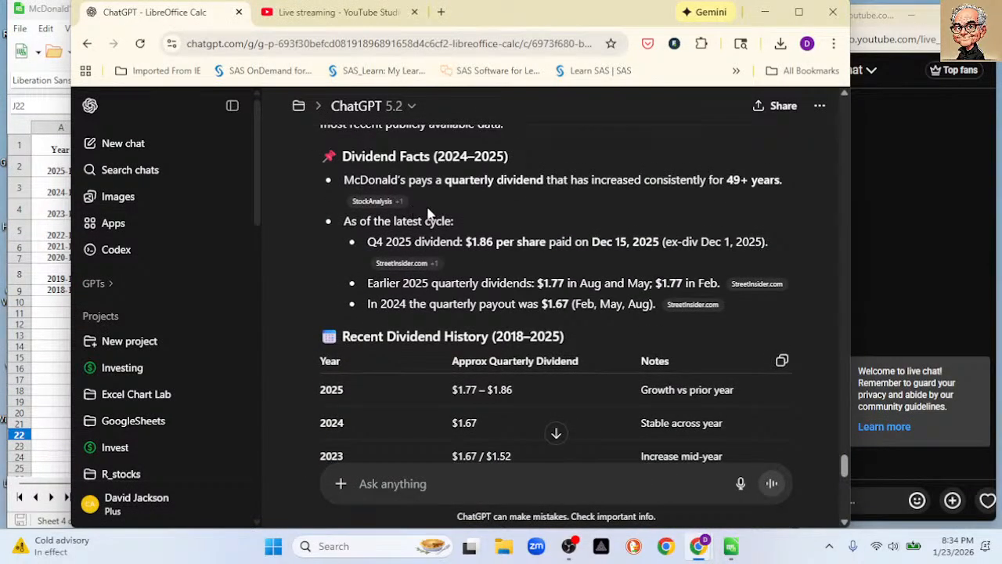
mouse_move(405, 206)
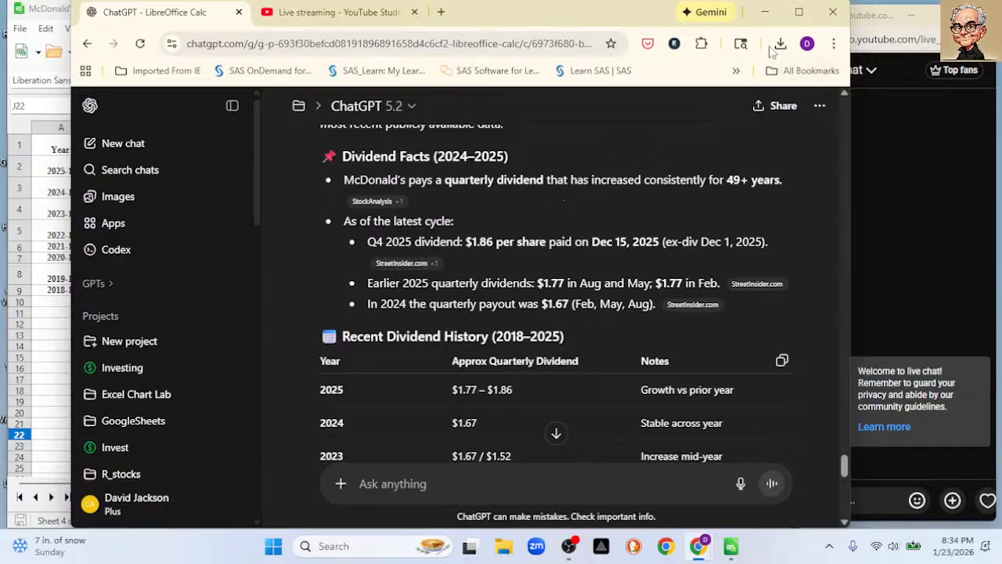
left_click(765, 12)
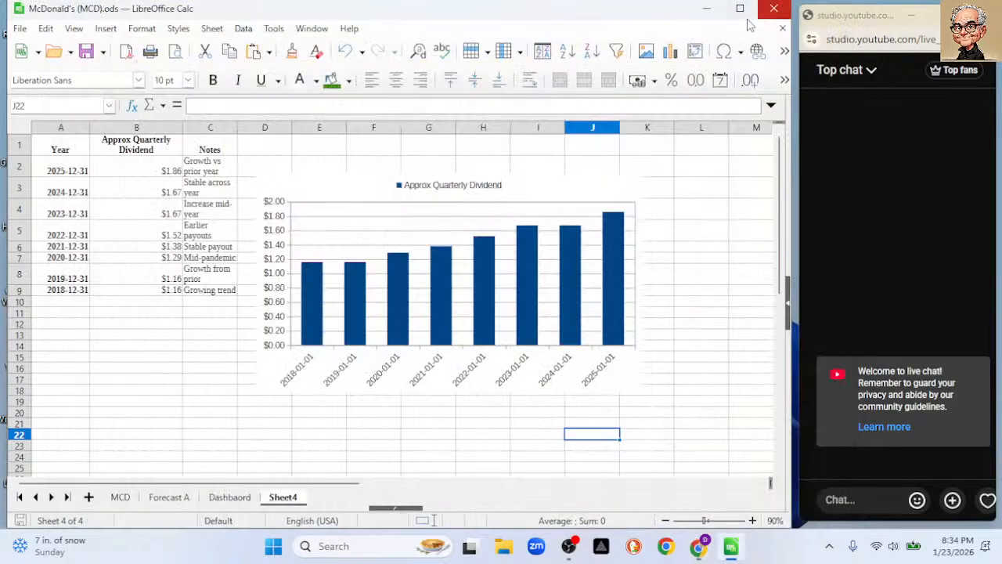
Move the dividend chart from Sheet4 to the Dashbaord sheet, placing it at B42 below the 50d High/Low chart
left_click(267, 378)
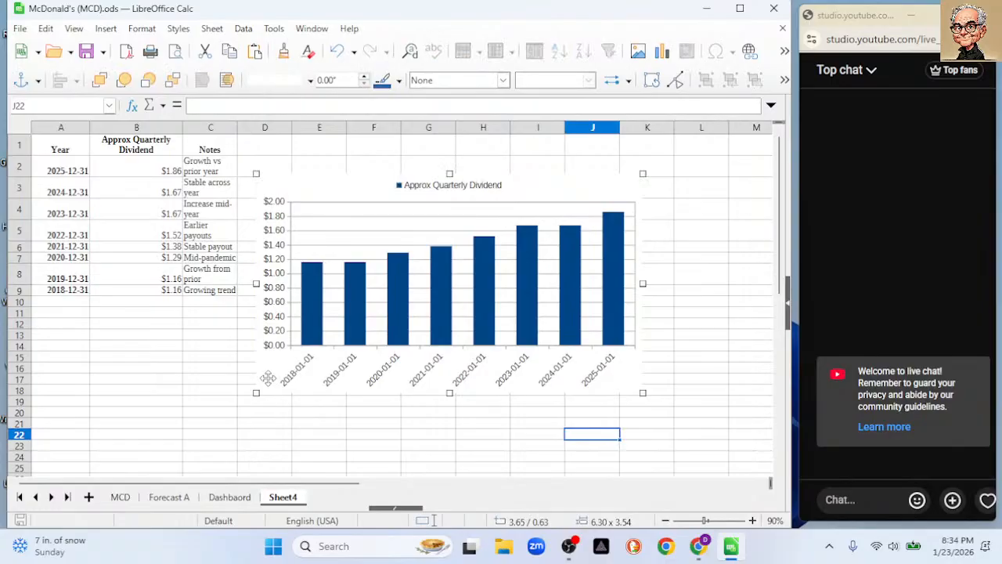
key("Delete")
left_click(230, 498)
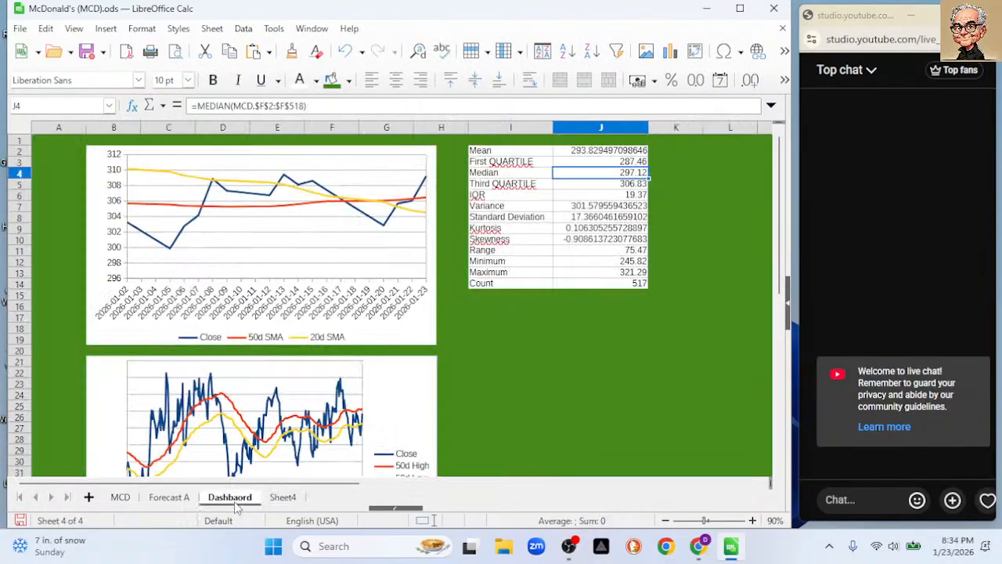
scroll(180, 446, "down", 6)
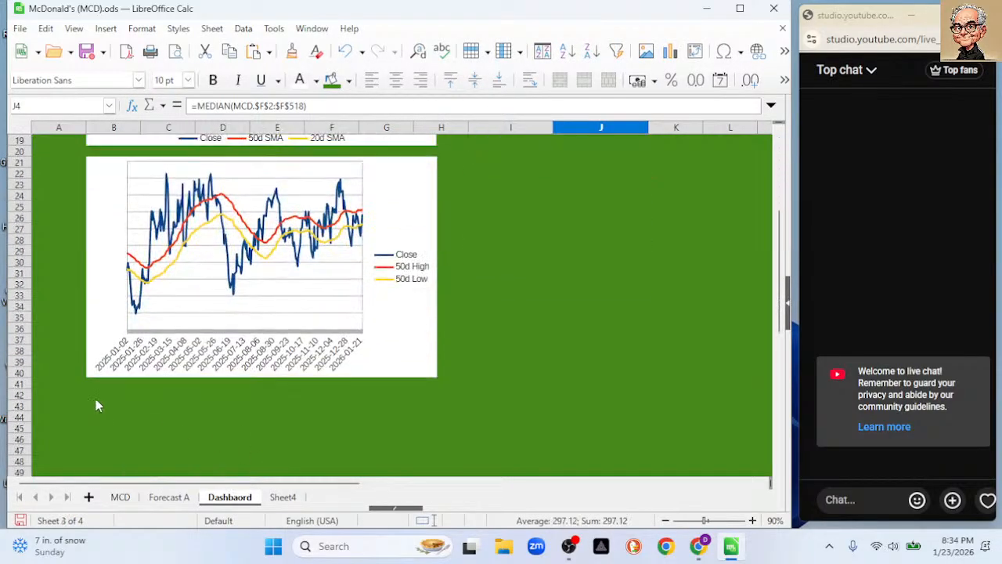
left_click(96, 399)
key("ctrl+v")
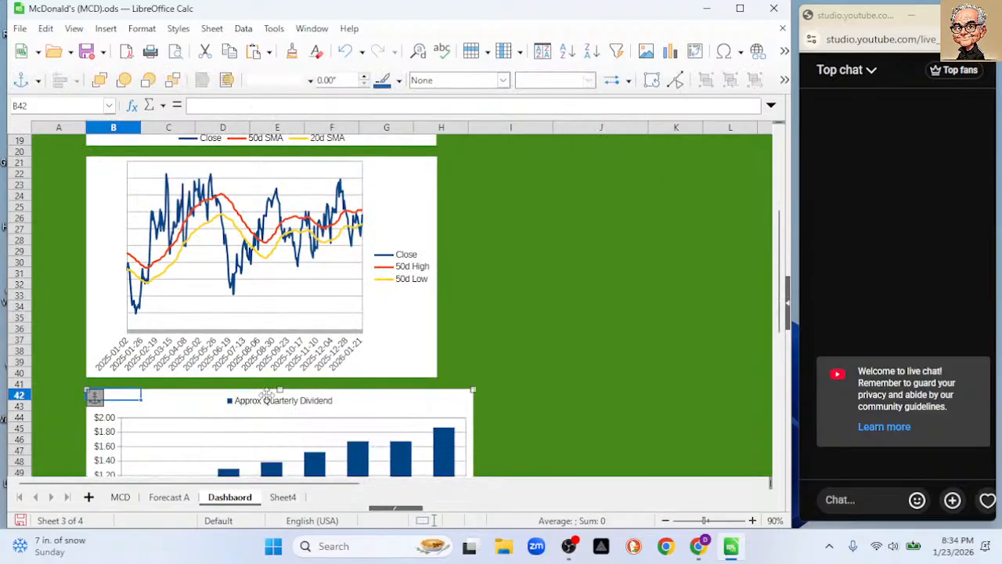
Narrow the dividend chart so its width matches the charts above it on the dashboard
scroll(493, 288, "down", 4)
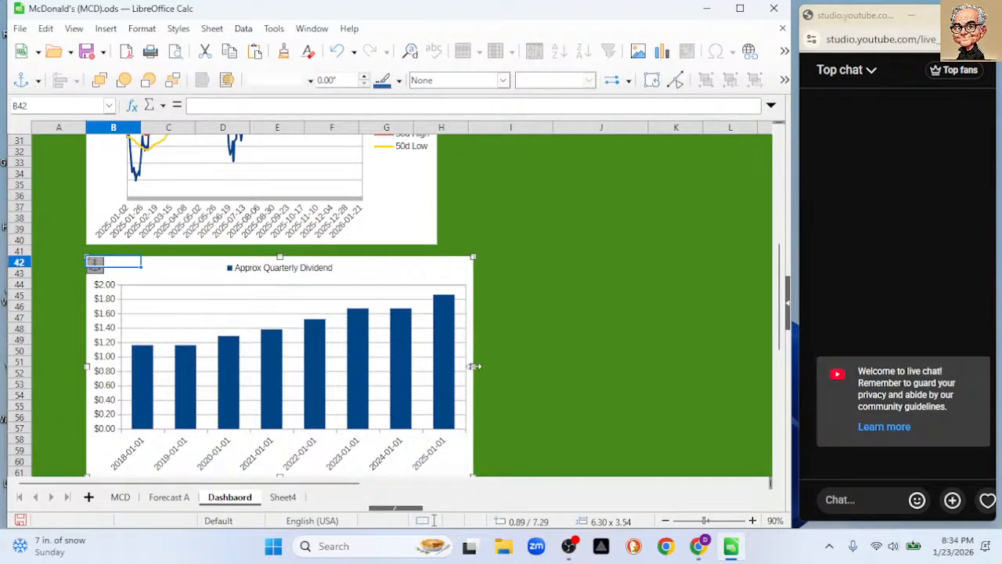
left_click_drag(473, 367, 436, 366)
left_click(480, 343)
scroll(479, 316, "up", 2)
scroll(479, 316, "up", 5)
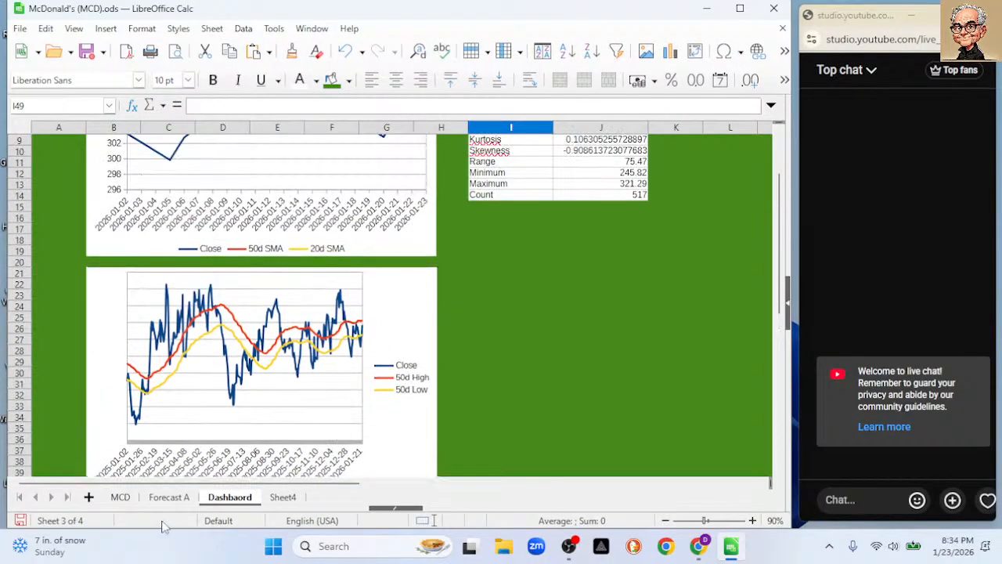
Look over the MCD and Sheet4 sheets and check the dividend chart's placement on the Dashbaord sheet
left_click(120, 497)
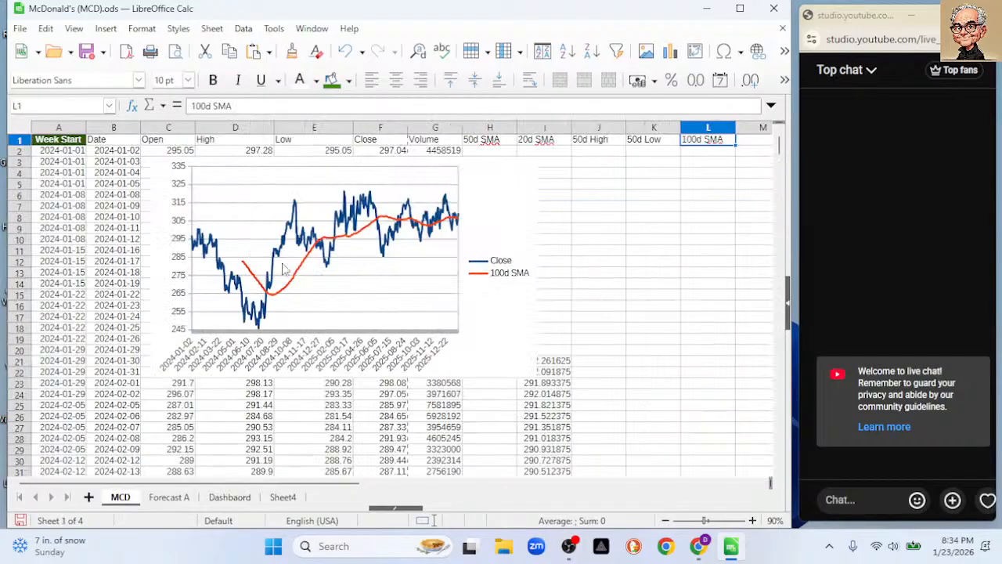
left_click(281, 498)
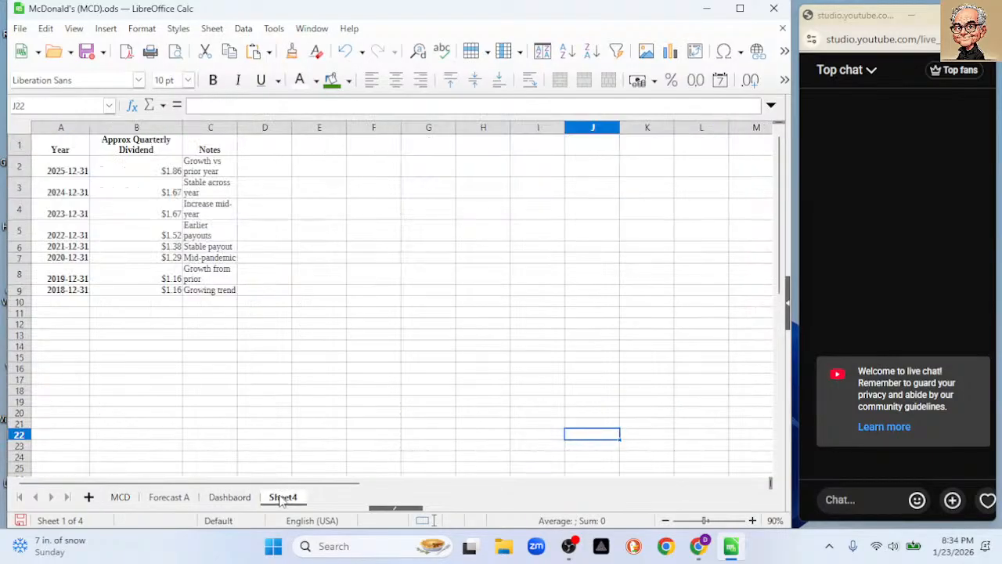
left_click(231, 498)
scroll(296, 384, "down", 3)
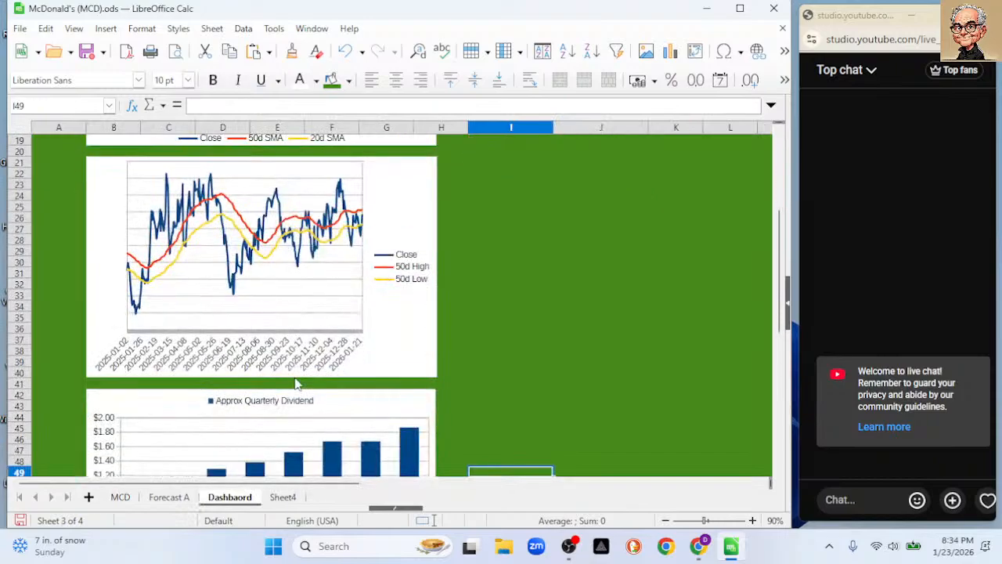
scroll(295, 383, "down", 7)
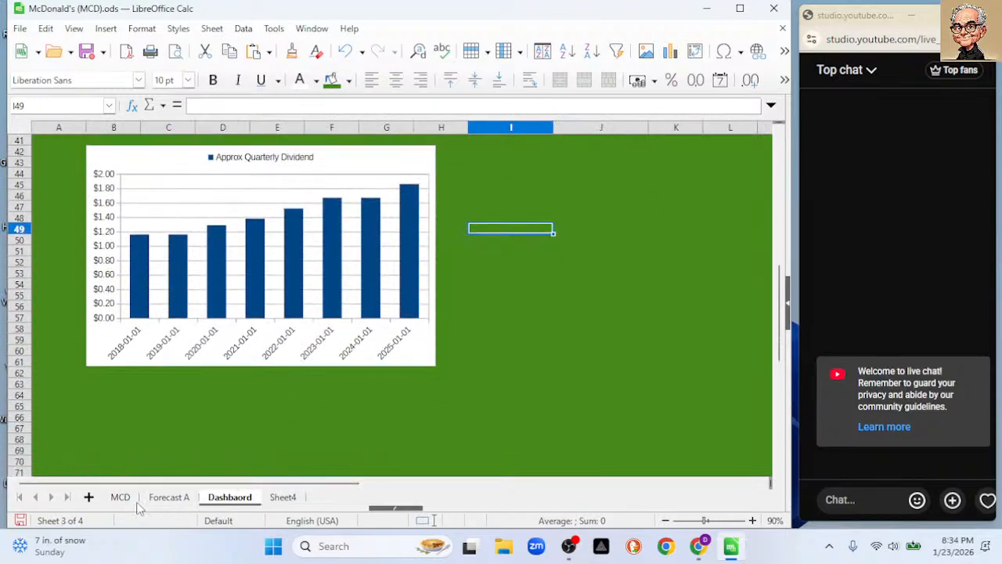
Move the Close and 100d SMA chart from the MCD sheet to cell B63 of the Dashbaord sheet, below the dividend chart
left_click(125, 500)
left_click(380, 294)
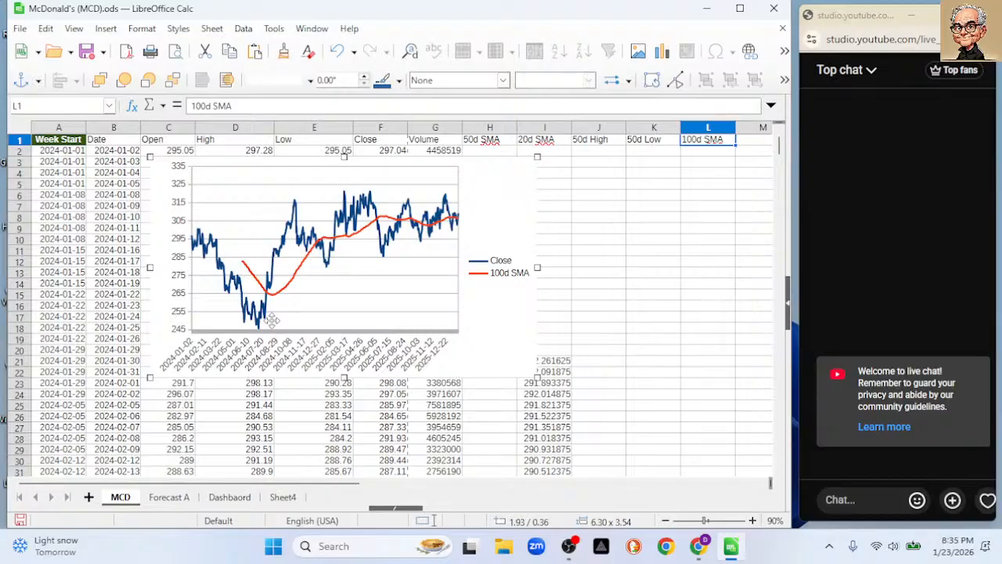
left_click(649, 328)
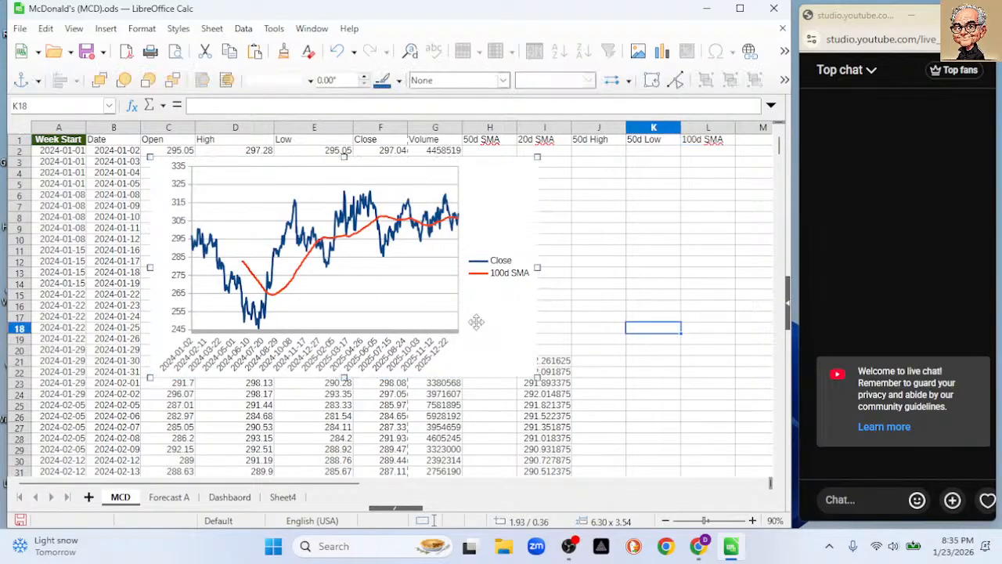
key("ctrl+x")
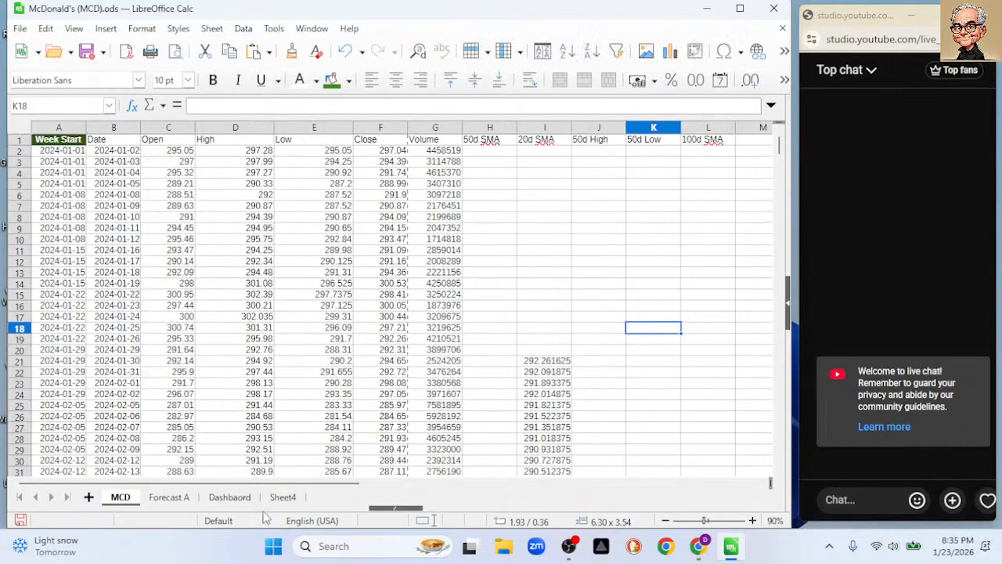
left_click(230, 497)
left_click(96, 389)
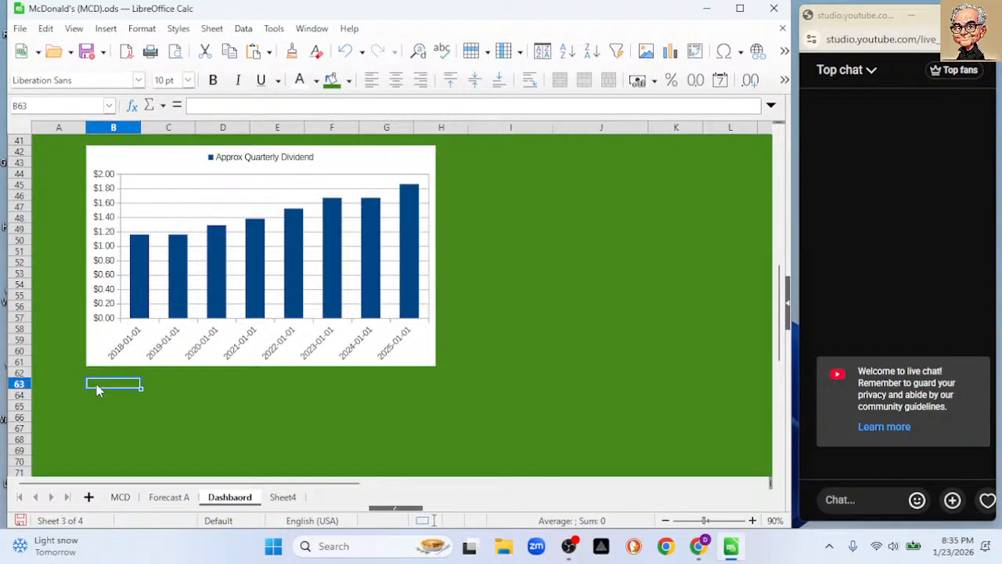
key("ctrl+v")
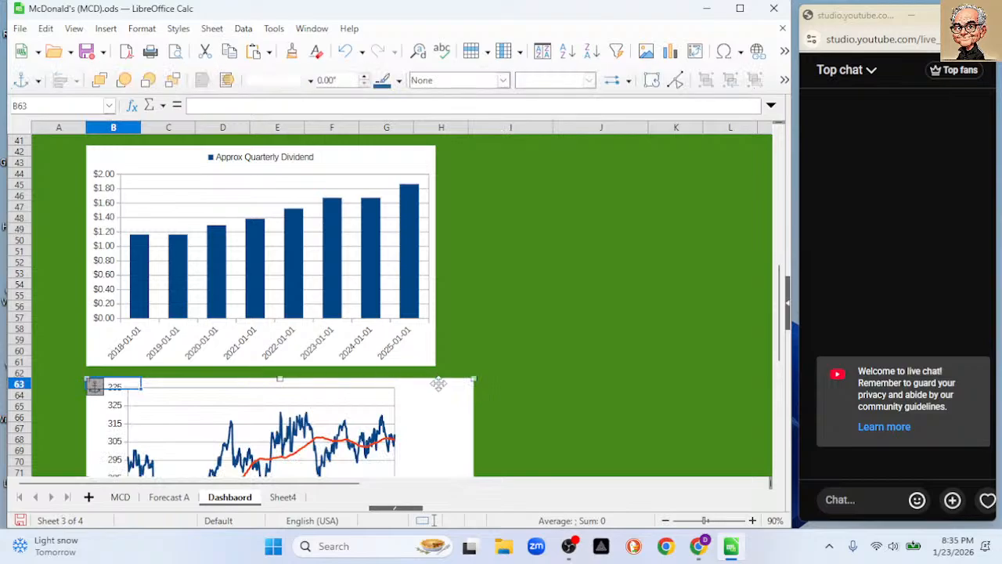
Narrow the 100d SMA chart to about 5.65 wide, in line with the dividend chart above it
scroll(258, 381, "down", 3)
left_click_drag(474, 401, 435, 401)
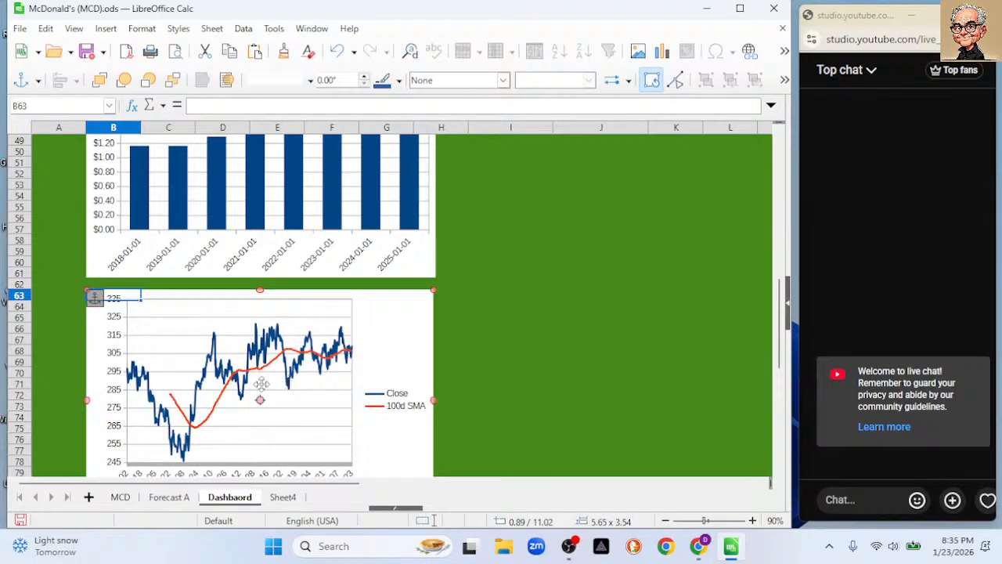
scroll(280, 357, "down", 1)
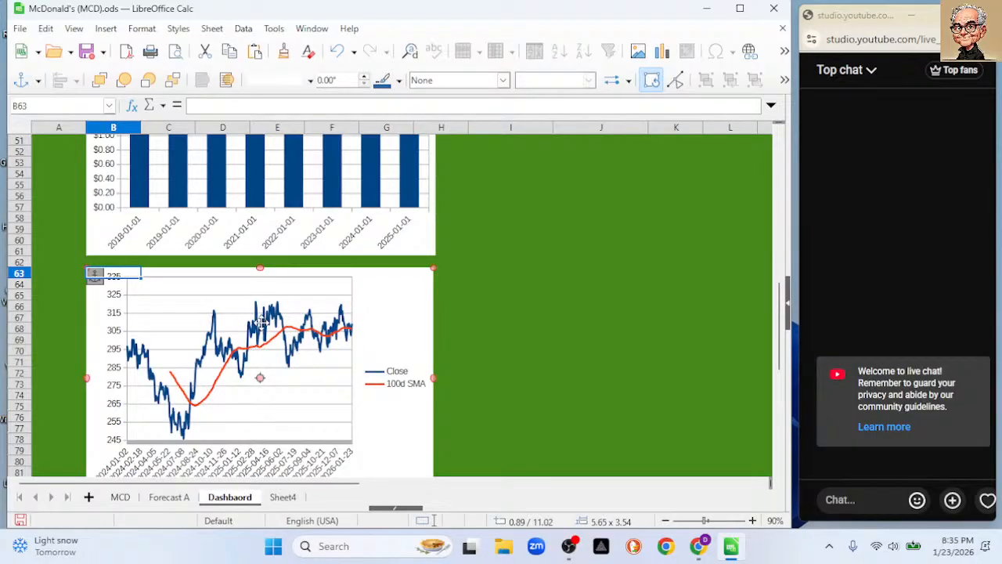
Look over the 100d SMA chart on the Dashbaord sheet and the Forecast A tables, and return to the MCD sheet
scroll(258, 352, "down", 1)
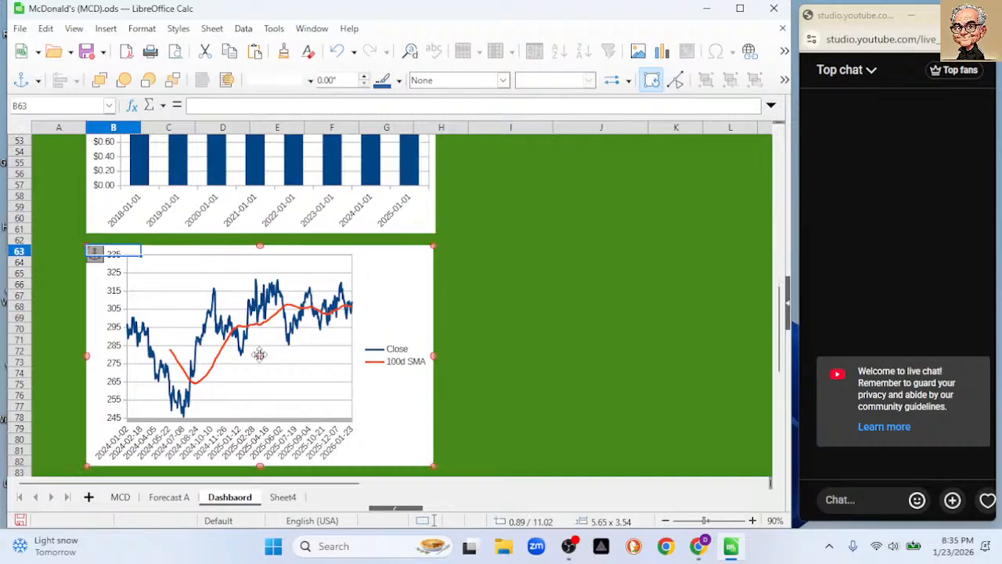
left_click(169, 498)
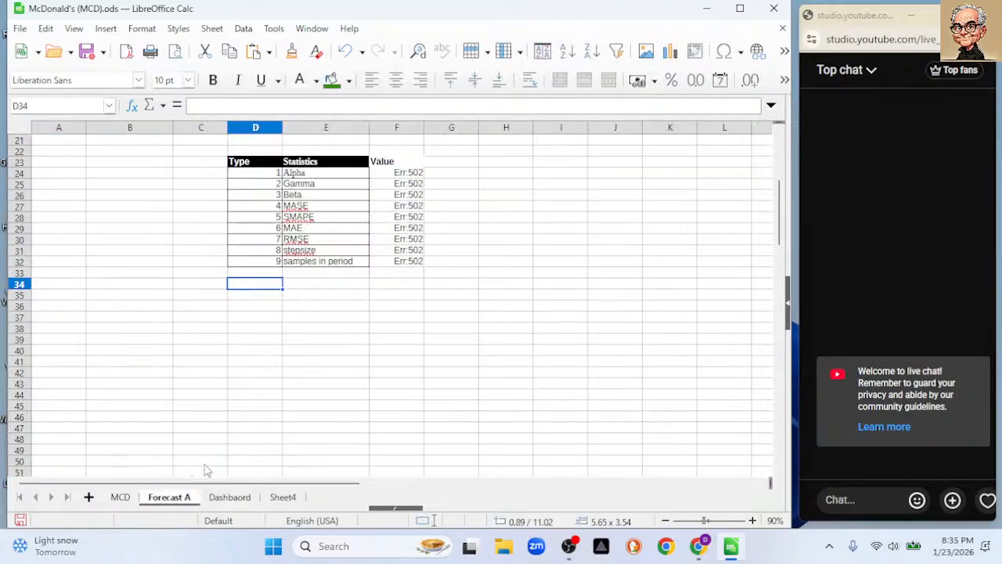
scroll(307, 372, "up", 7)
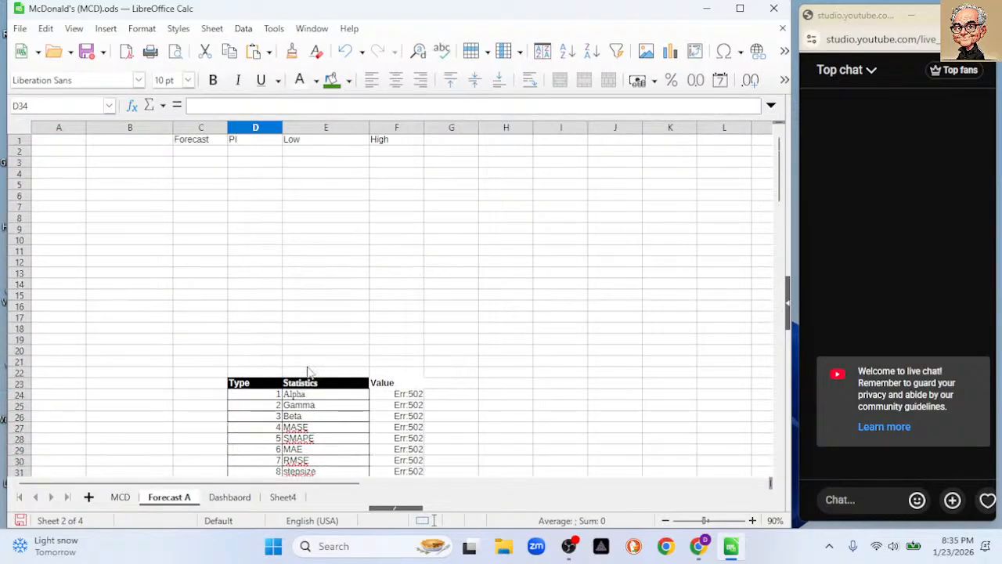
left_click(120, 497)
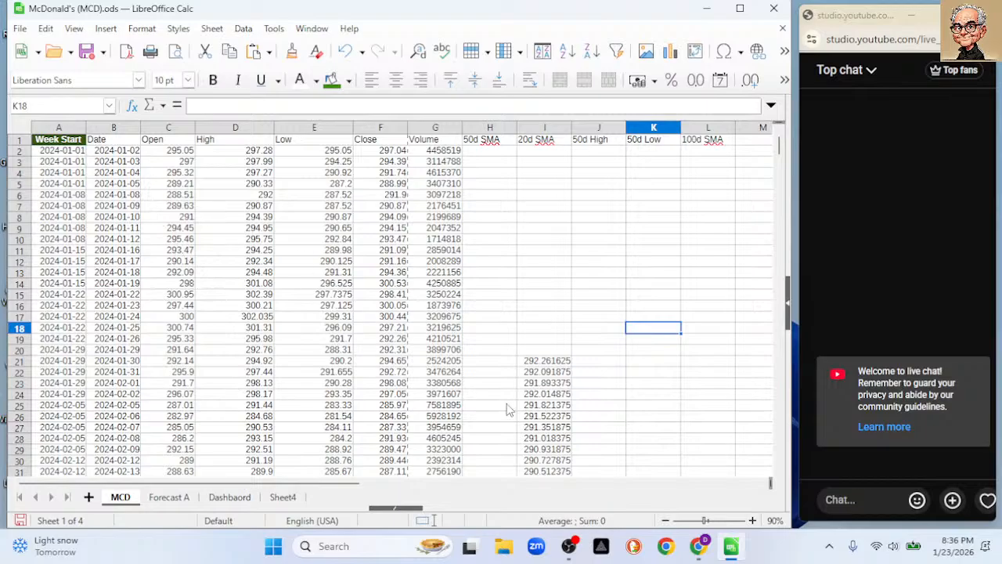
Check the live stream in OBS, and return to cell A2 of the MCD sheet in LibreOffice Calc
mouse_move(569, 546)
left_click(569, 469)
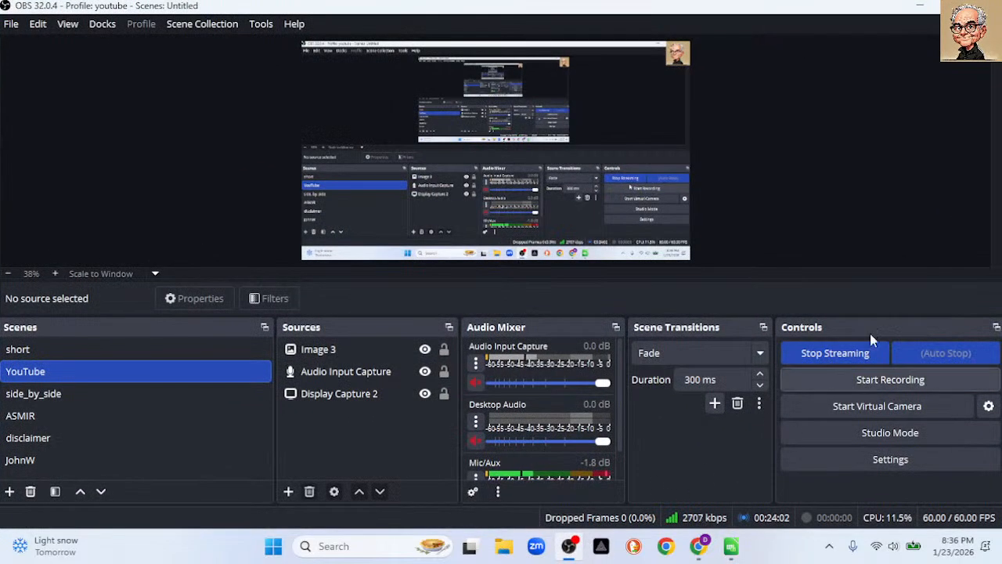
left_click(922, 13)
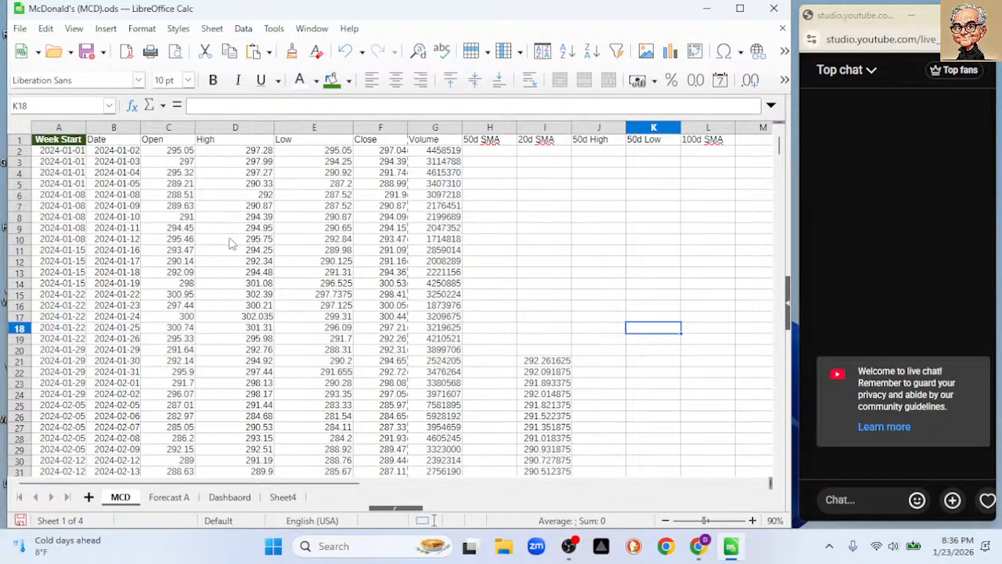
left_click(67, 152)
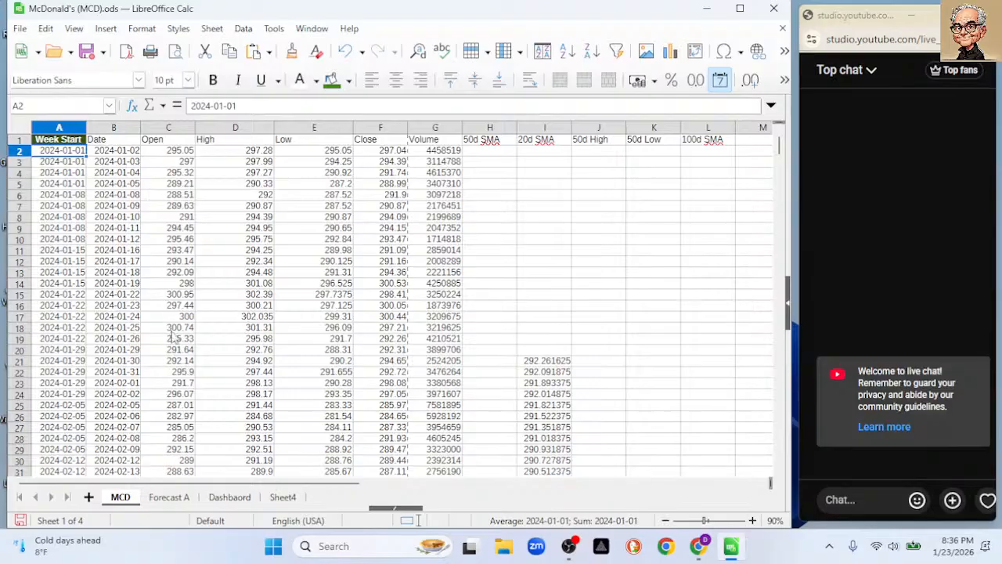
View the stooq.com home page in a new browser tab, close it and return to the MCD sheet
mouse_move(698, 545)
left_click(663, 496)
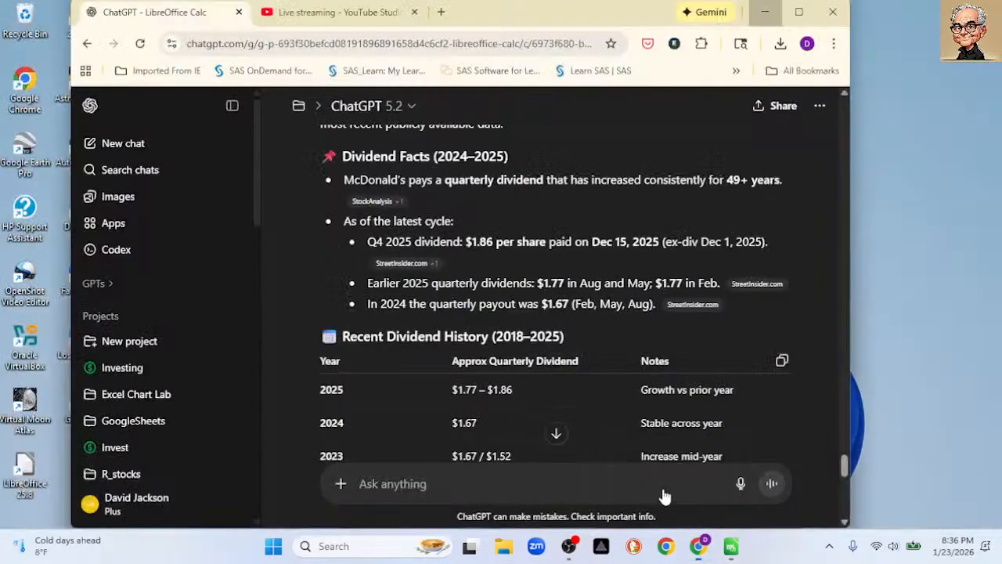
left_click(440, 12)
type("st")
key("Return")
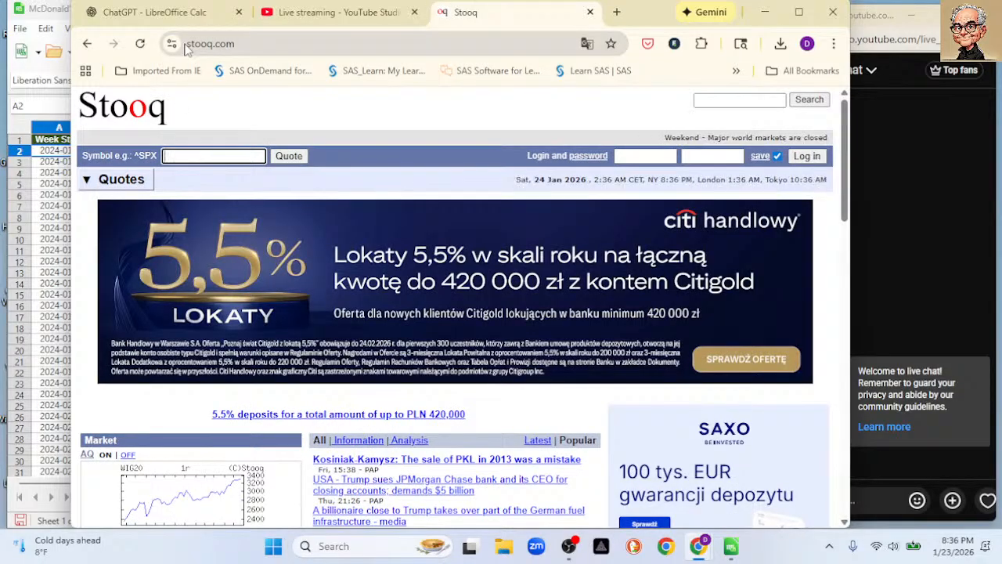
left_click(590, 12)
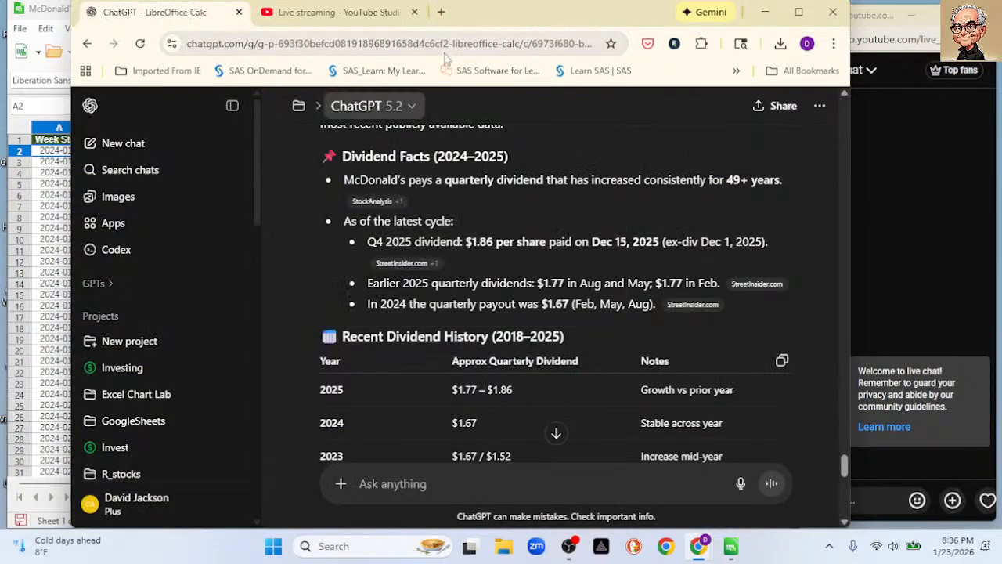
left_click(765, 12)
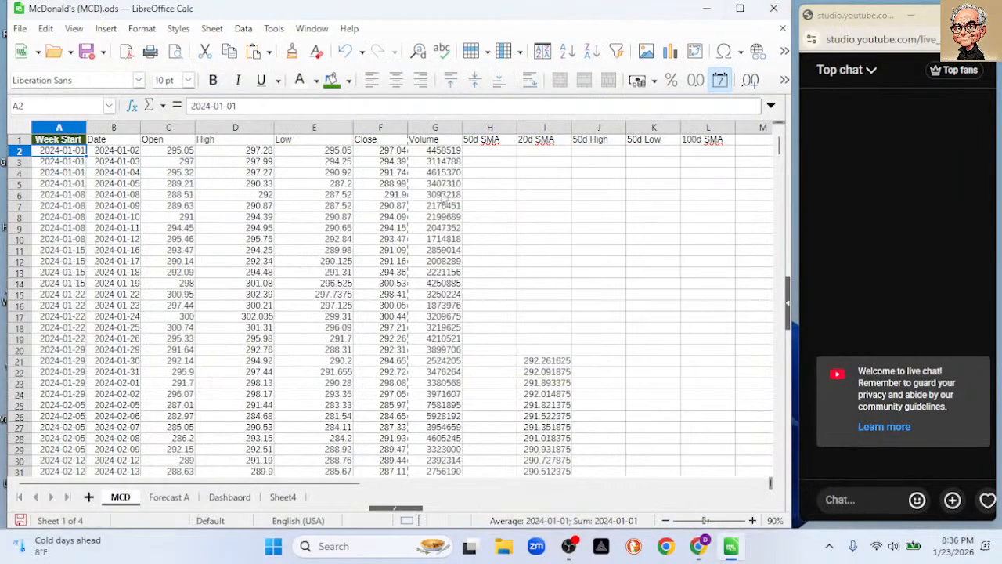
Start a pivot table from the MCD stock data with Week Start as the row field and Close as the data field
left_click(105, 28)
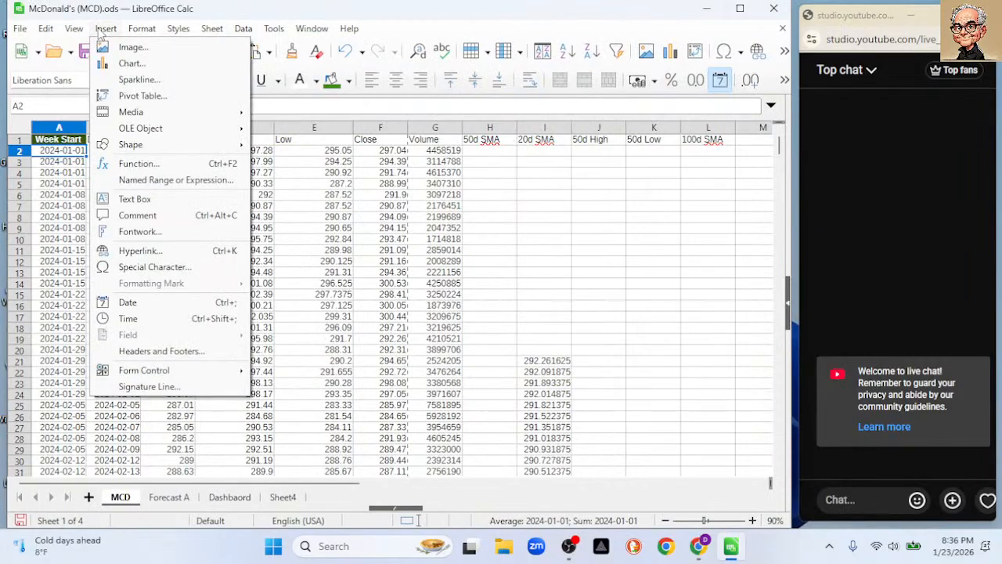
left_click(139, 95)
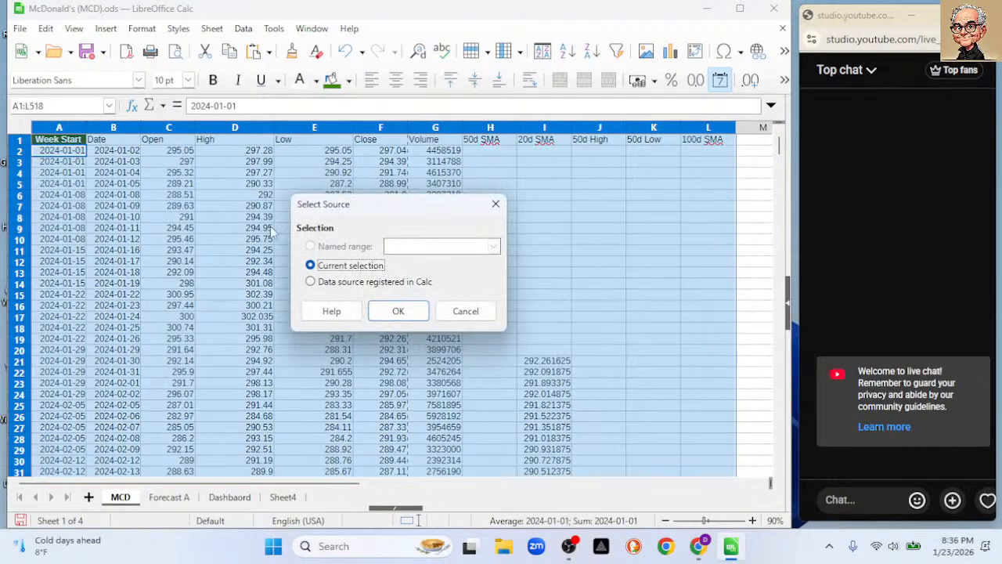
left_click(396, 311)
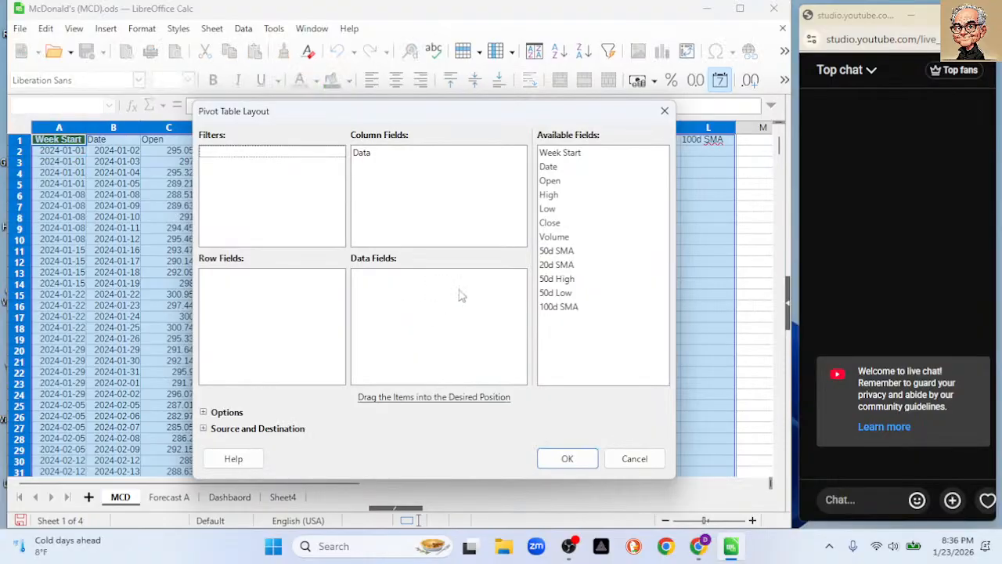
left_click_drag(559, 152, 278, 303)
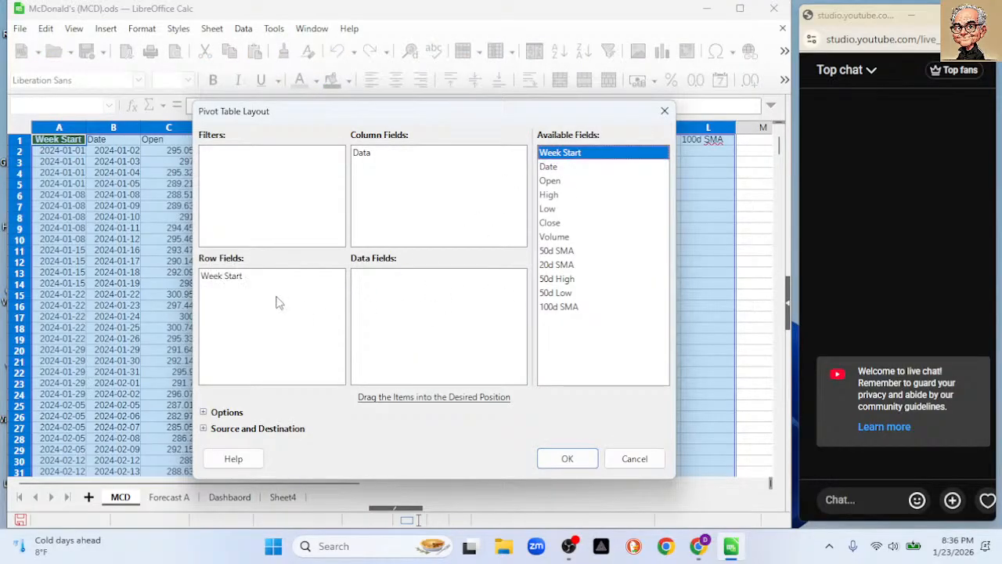
left_click_drag(554, 224, 394, 291)
Summarise Close by Average, create the pivot table and fit column B's width to its contents
double_click(362, 283)
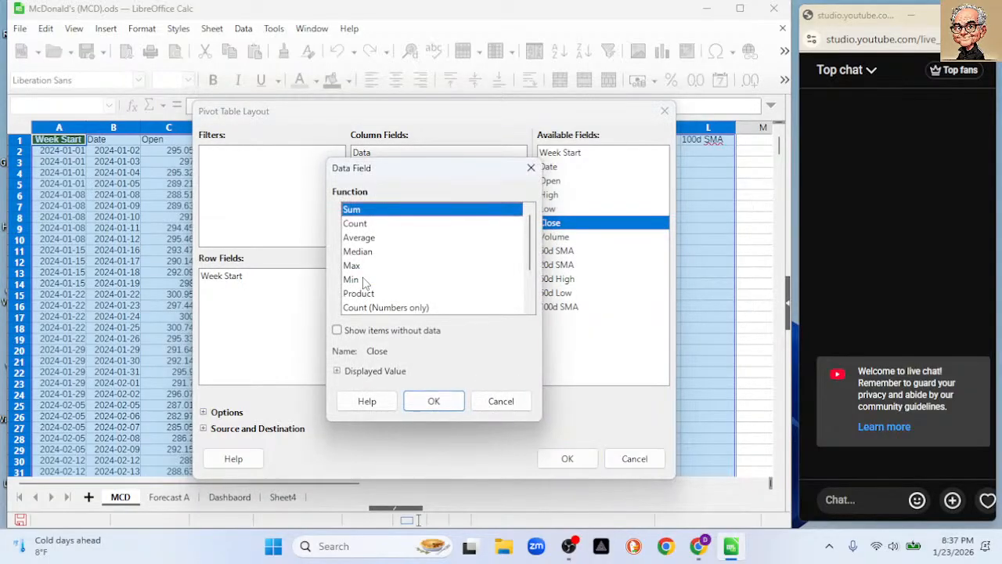
left_click(359, 237)
left_click(437, 401)
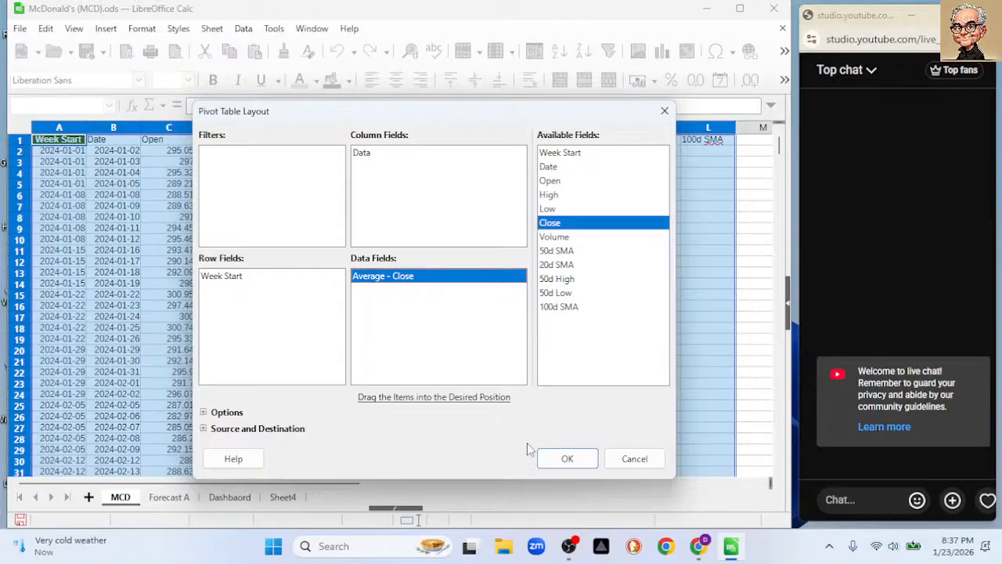
left_click(567, 458)
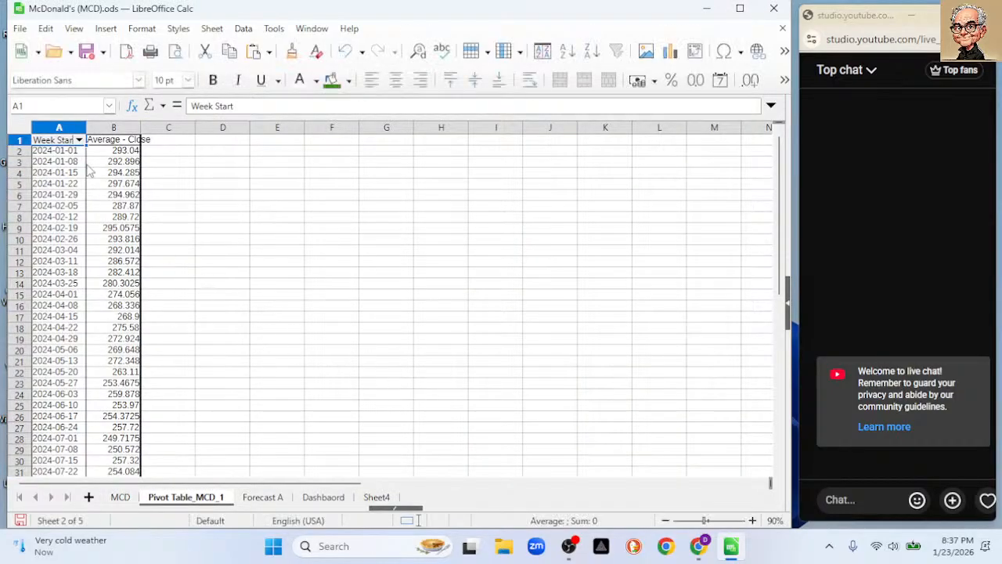
double_click(139, 129)
Copy the dated forecast rows A110:F120 from the Forecast A sheet
scroll(243, 203, "down", 5)
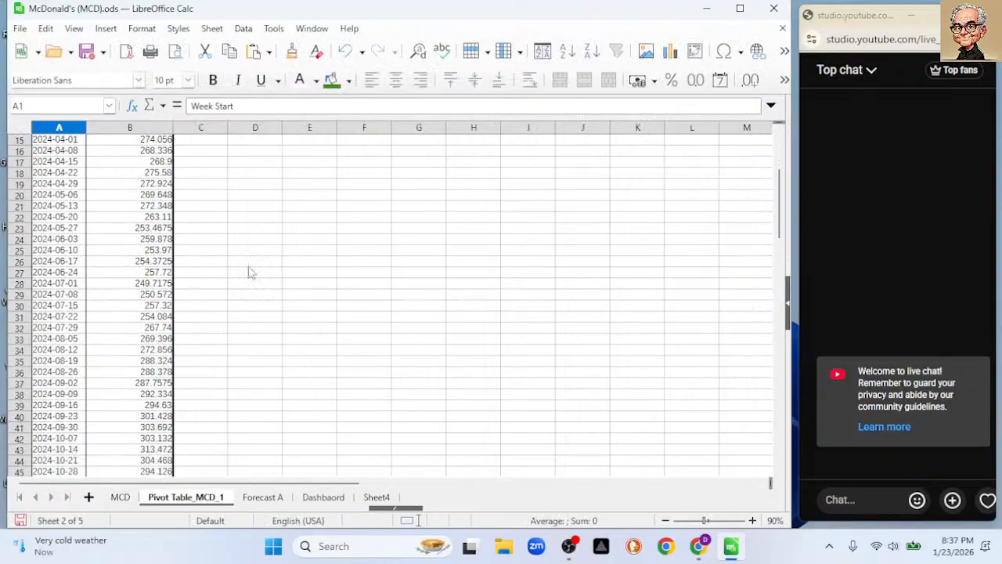
left_click(256, 498)
scroll(284, 362, "down", 14)
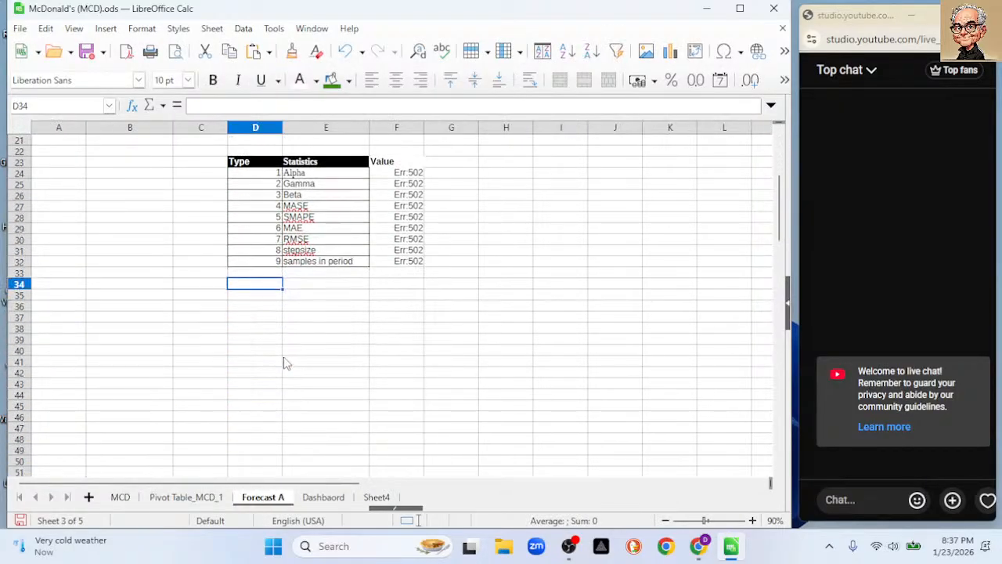
scroll(284, 362, "down", 18)
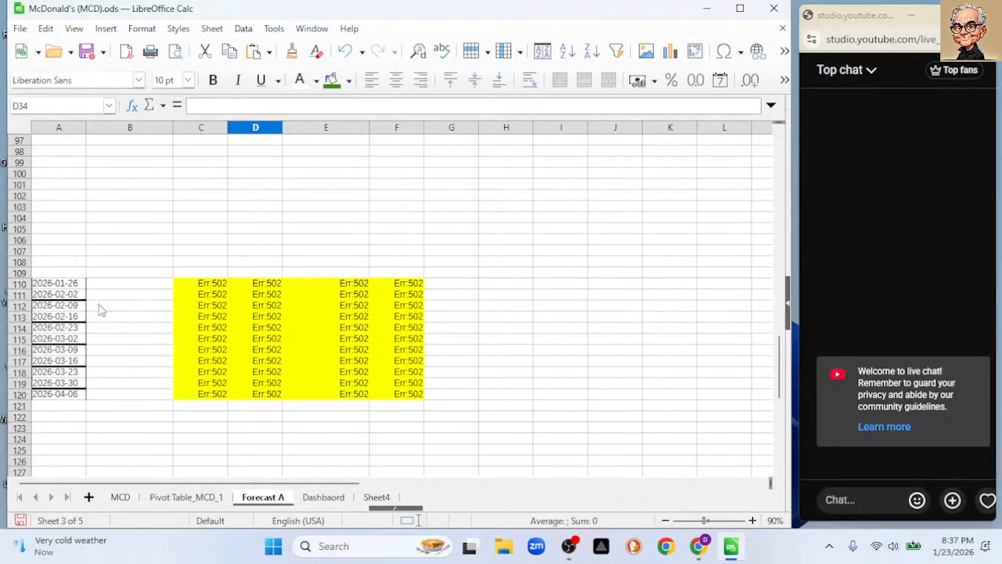
left_click_drag(72, 287, 396, 397)
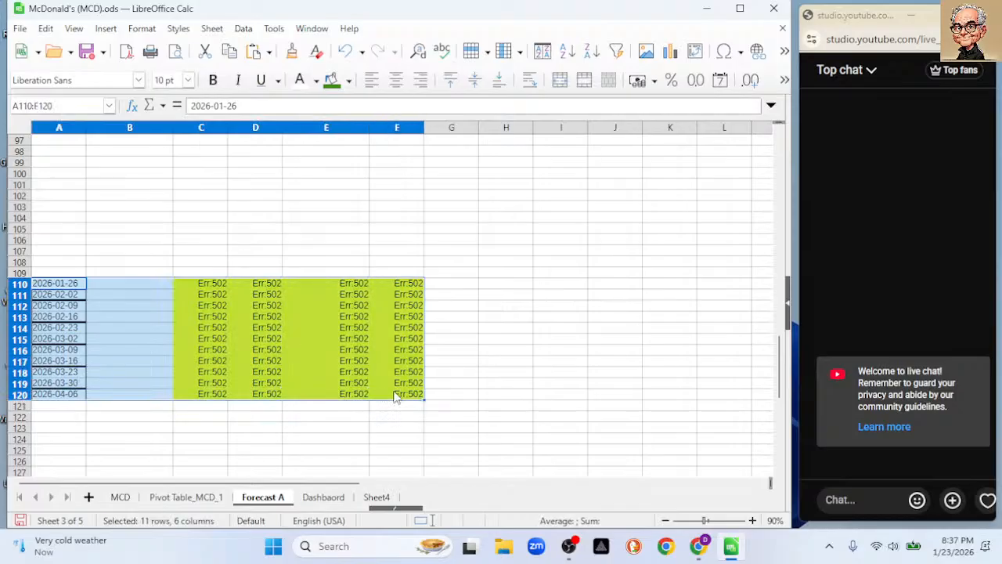
key("ctrl+c")
Turn off the totals row and totals column in the layout of the weekly average Close pivot table
left_click(196, 499)
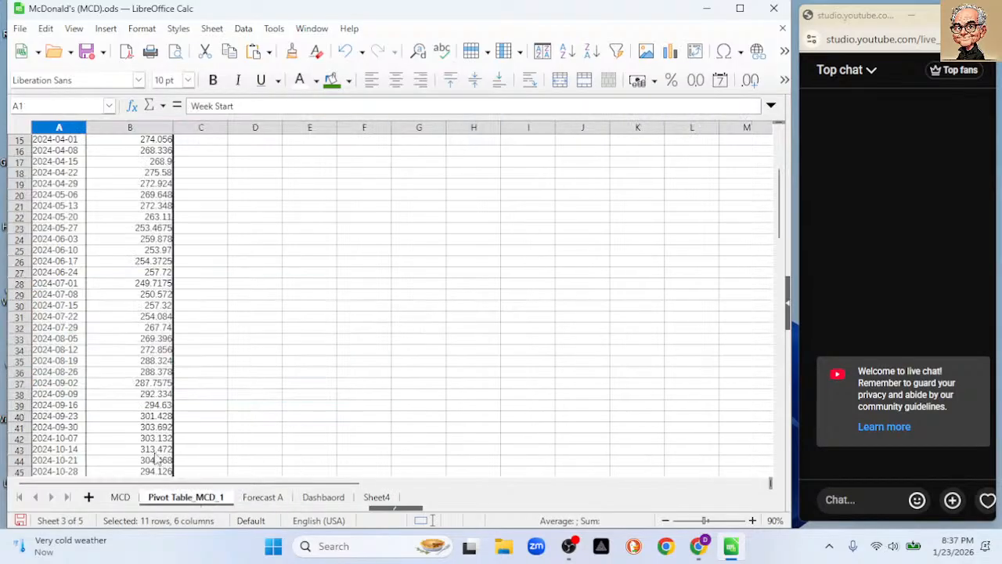
scroll(156, 459, "down", 20)
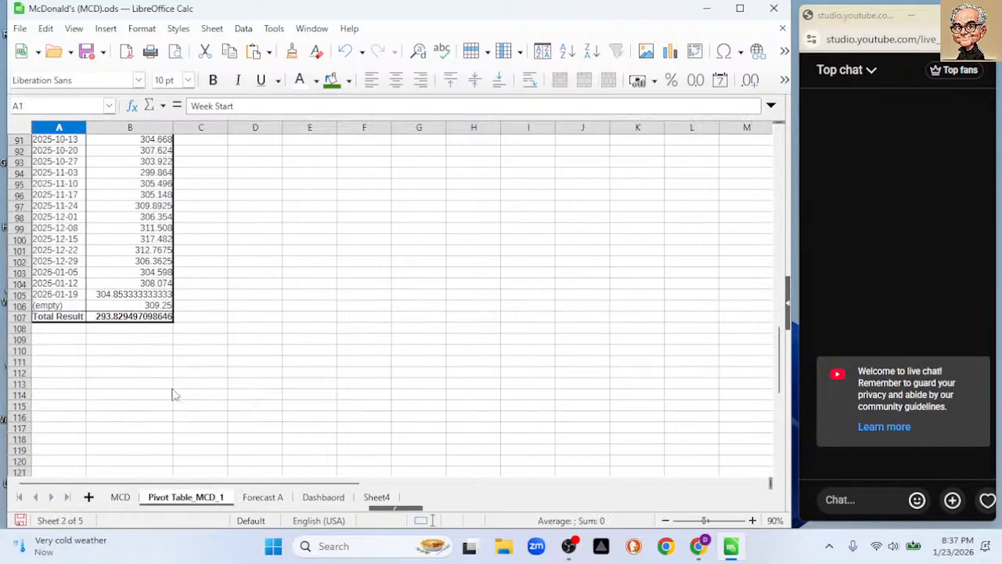
scroll(157, 376, "down", 1)
left_click(62, 318)
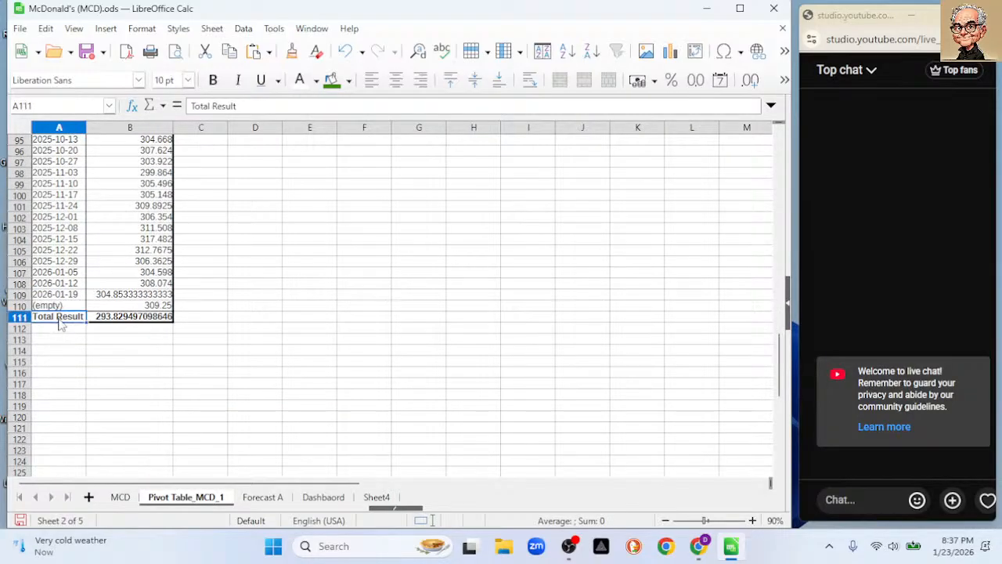
right_click(61, 324)
left_click(109, 387)
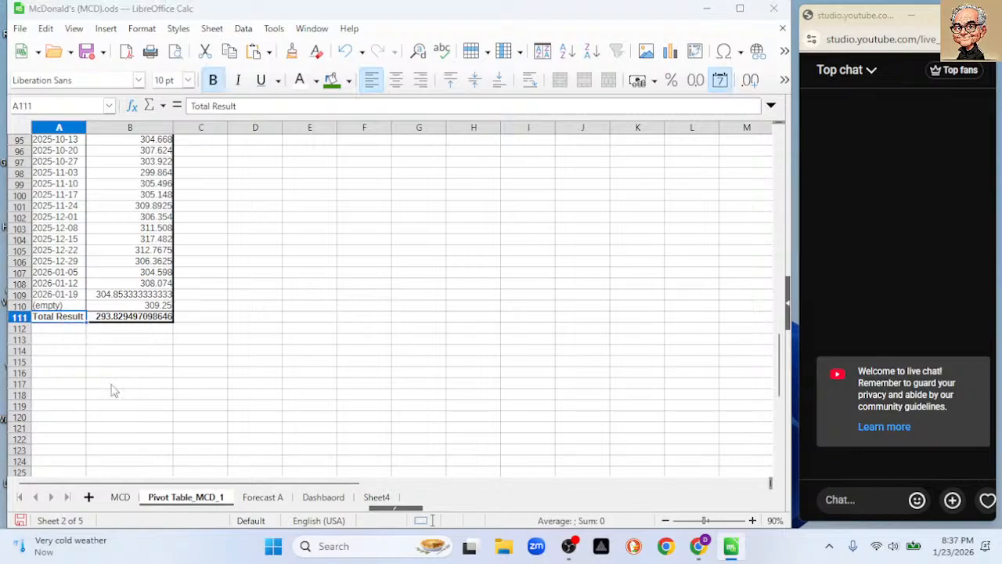
left_click(205, 411)
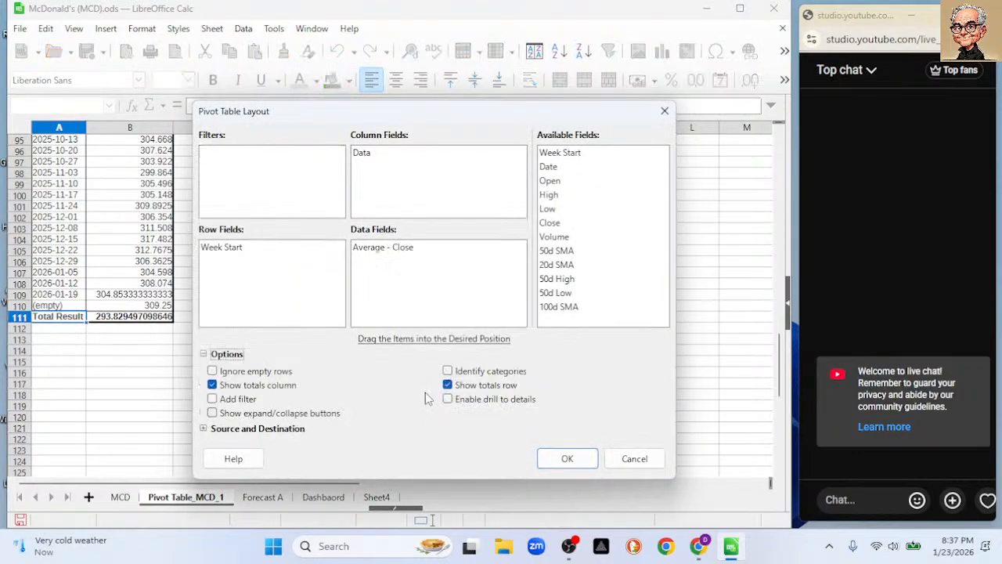
left_click(447, 385)
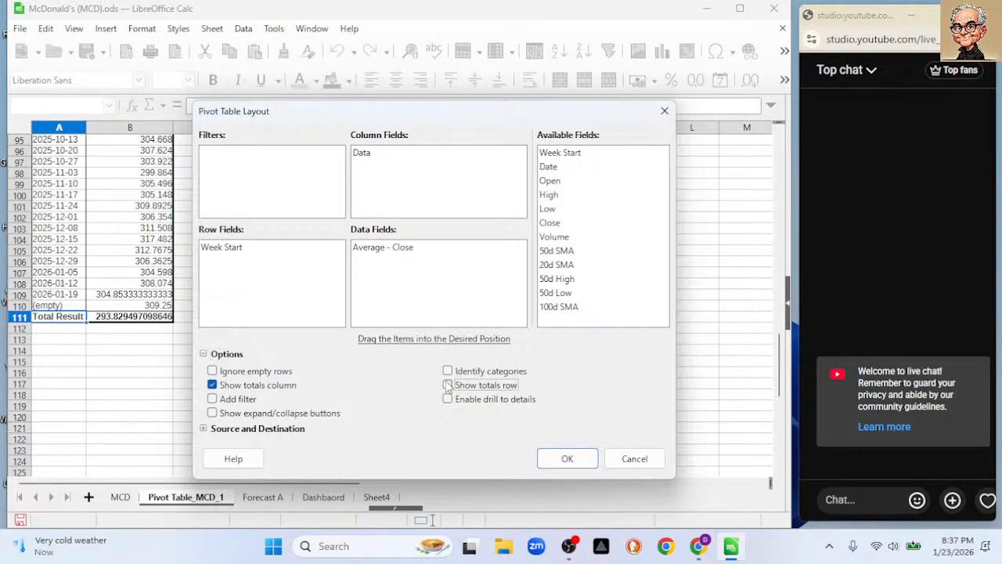
left_click(212, 385)
left_click(567, 458)
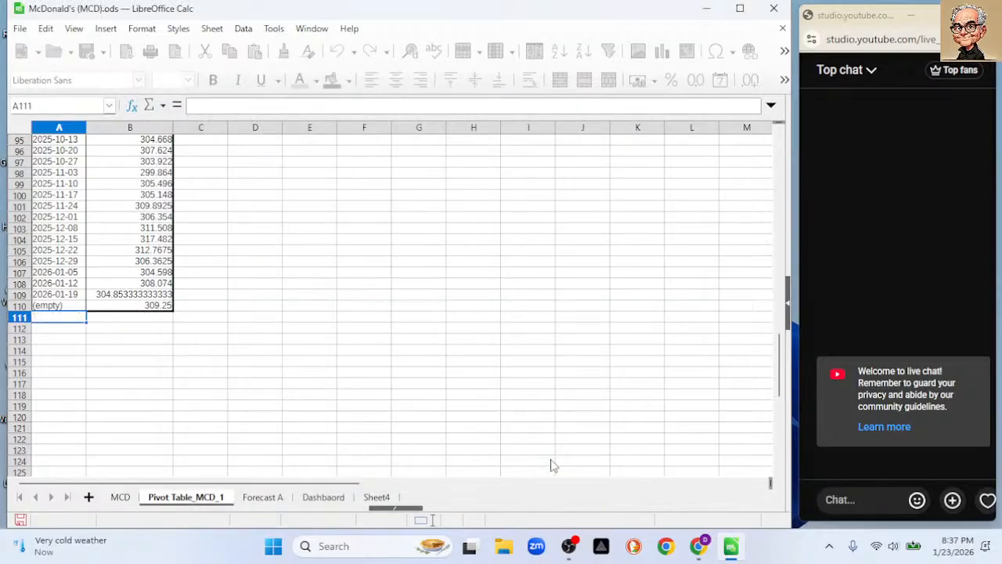
left_click(238, 367)
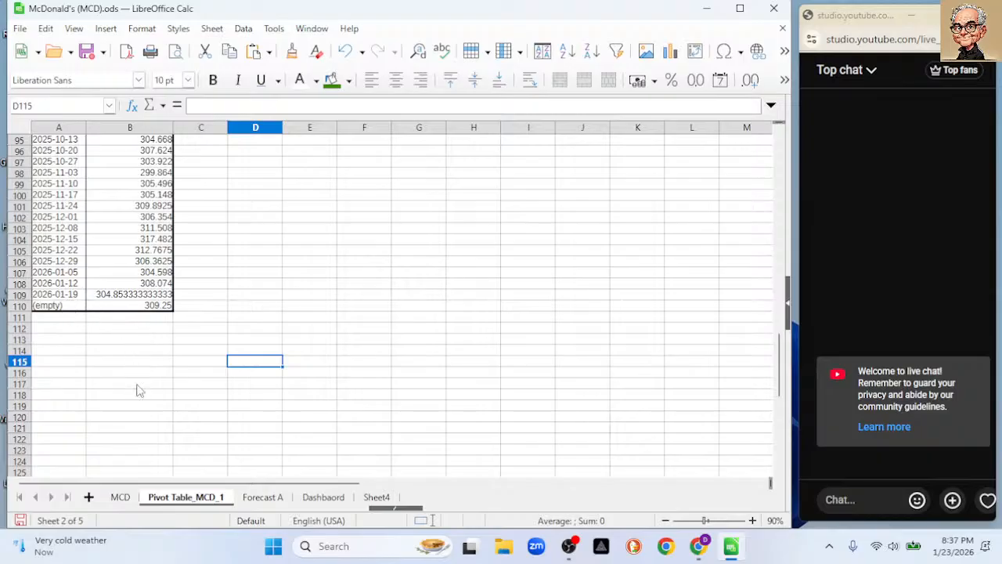
Delete the Pivot Table_MCD_1 sheet
right_click(184, 496)
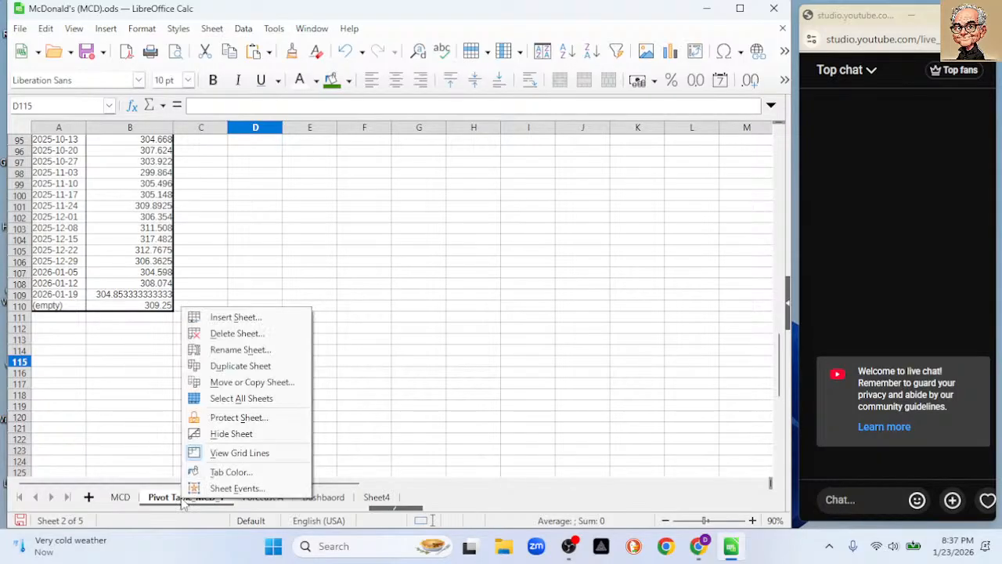
left_click(216, 335)
left_click(409, 296)
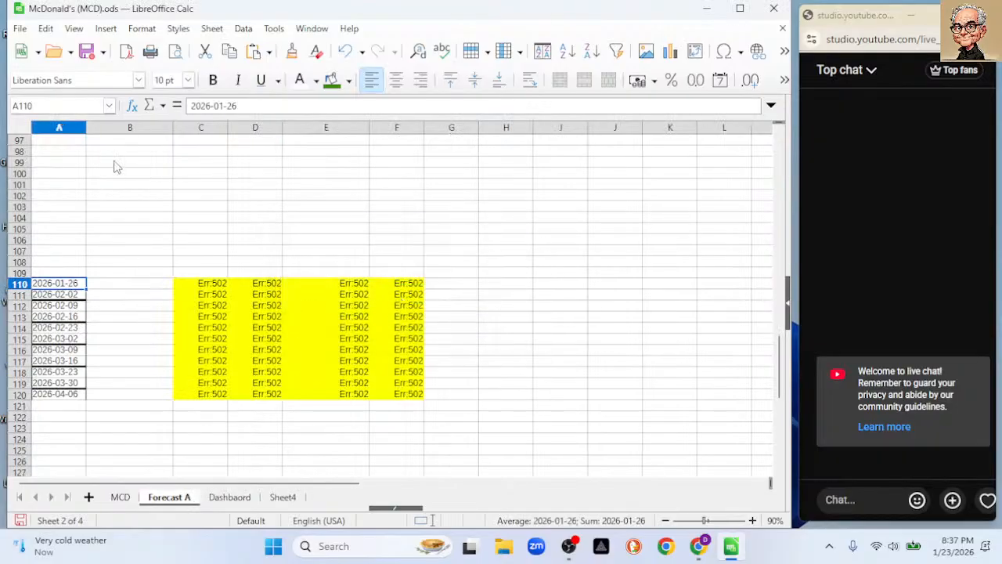
left_click(105, 29)
left_click(125, 95)
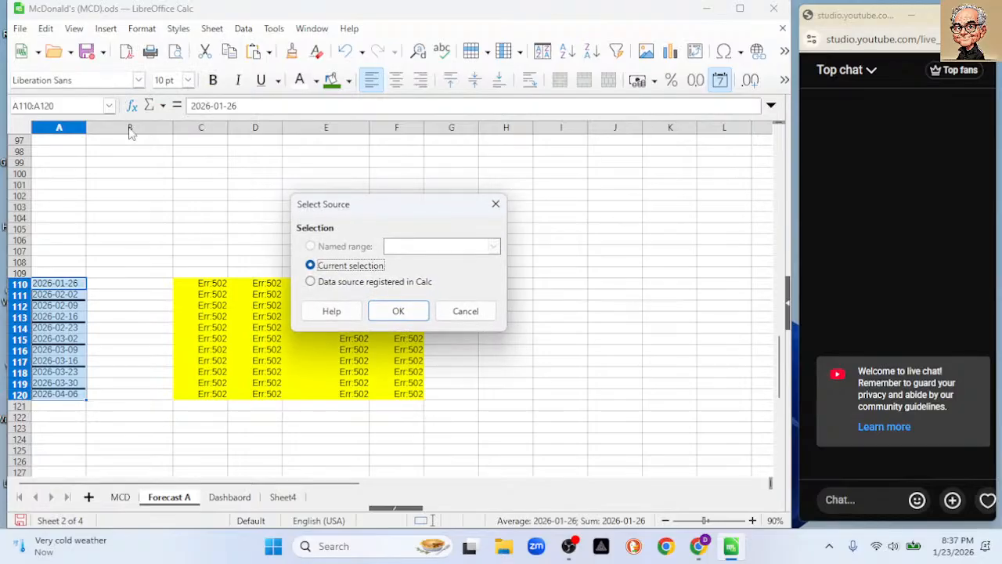
left_click(393, 312)
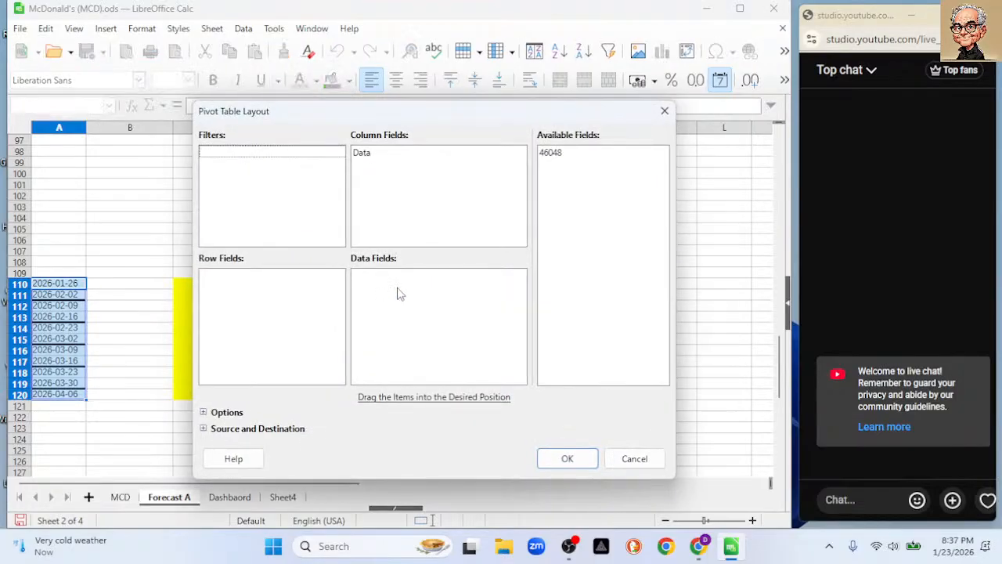
left_click(634, 458)
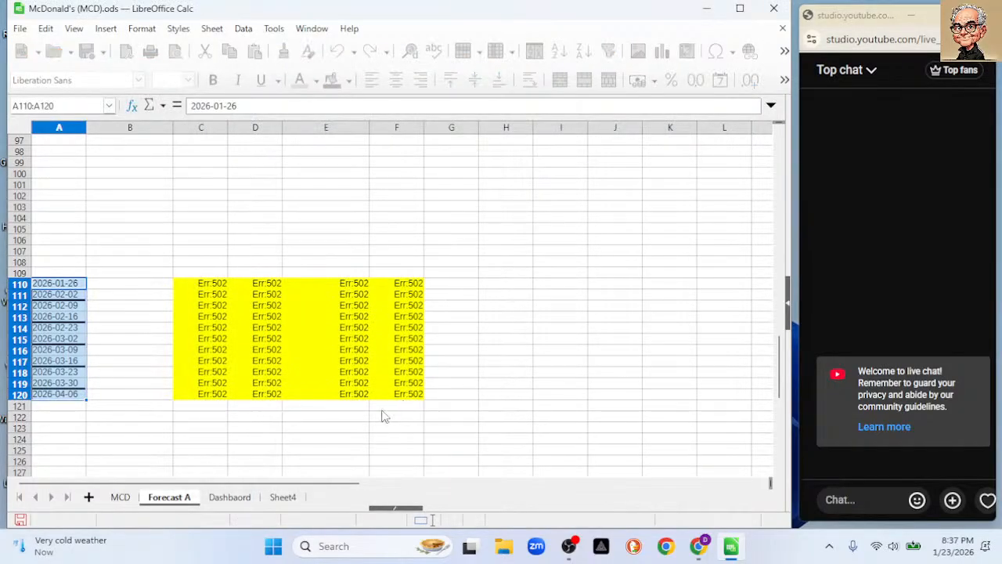
Start a new pivot table from the MCD sheet data with Week Start as the row field and Close as the data field
left_click(120, 496)
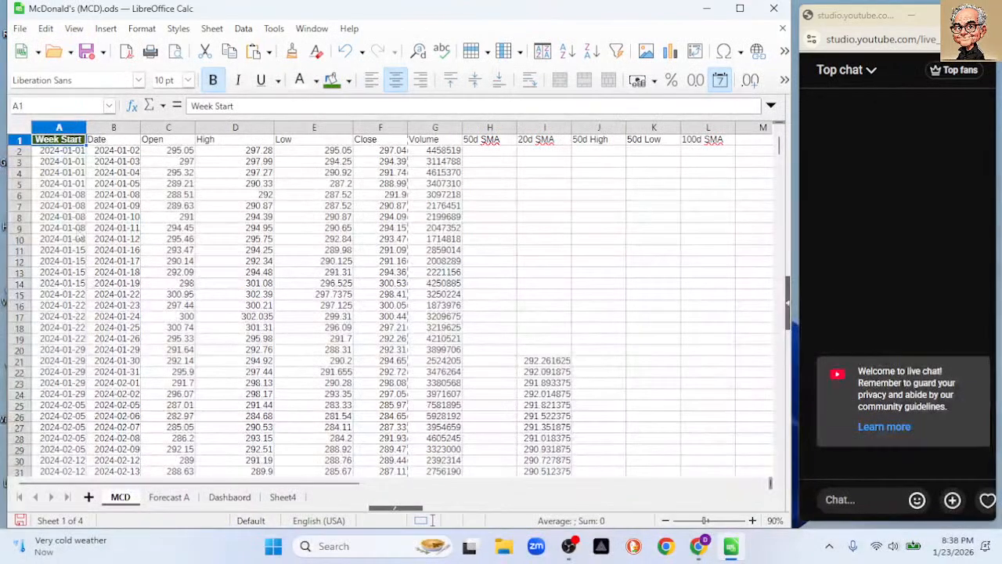
left_click(85, 205)
left_click(63, 141)
left_click(106, 28)
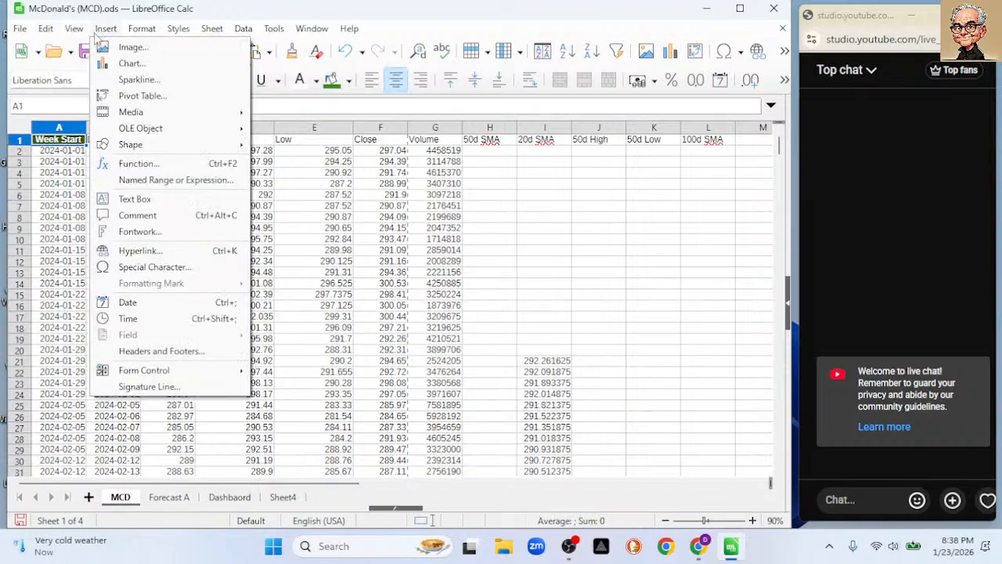
left_click(121, 96)
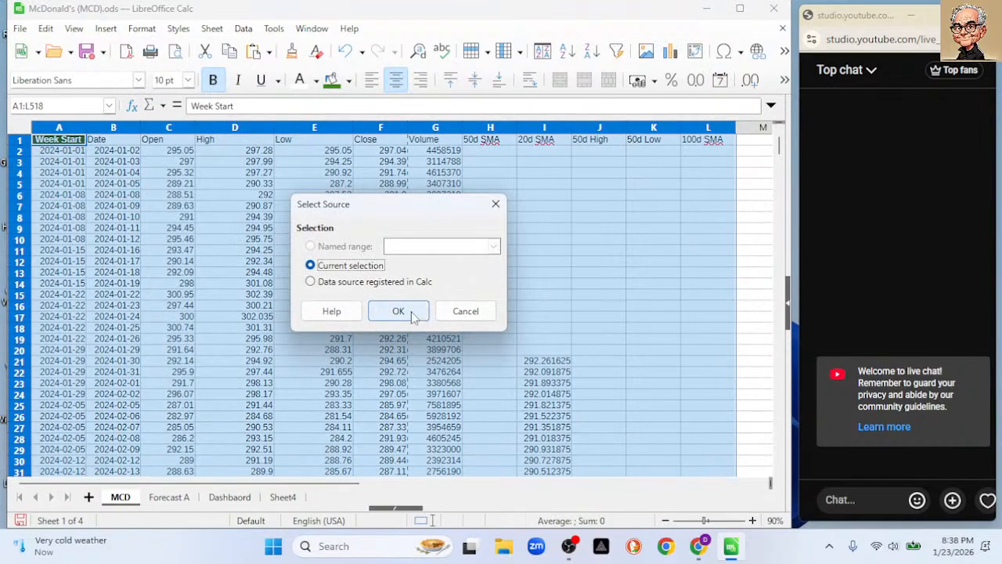
left_click(407, 311)
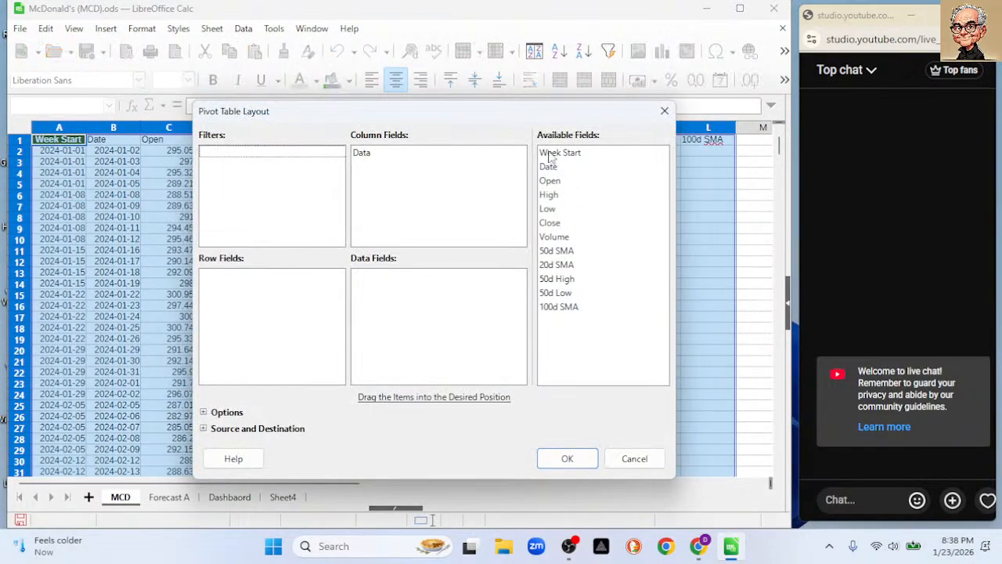
left_click_drag(557, 154, 258, 295)
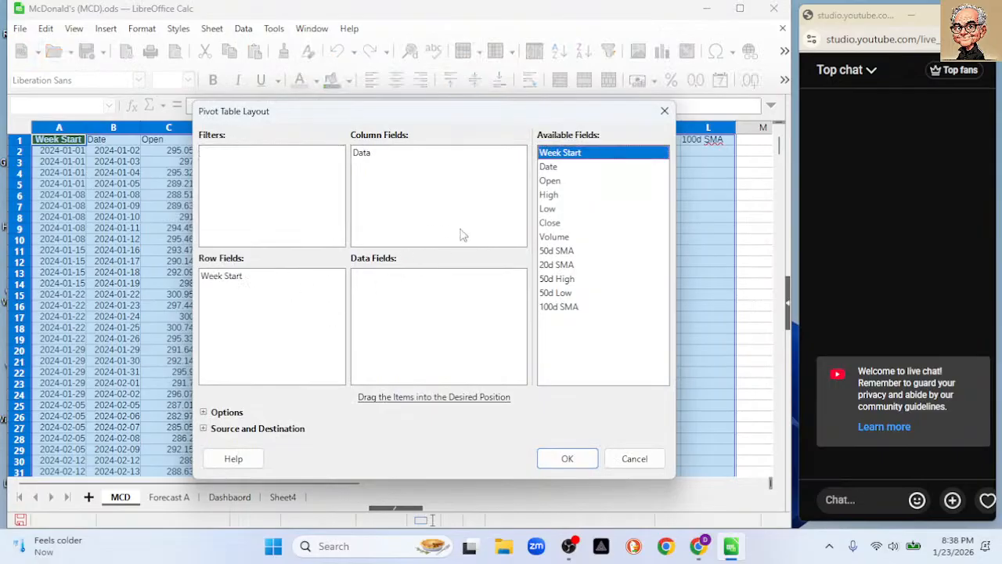
left_click_drag(550, 228, 382, 290)
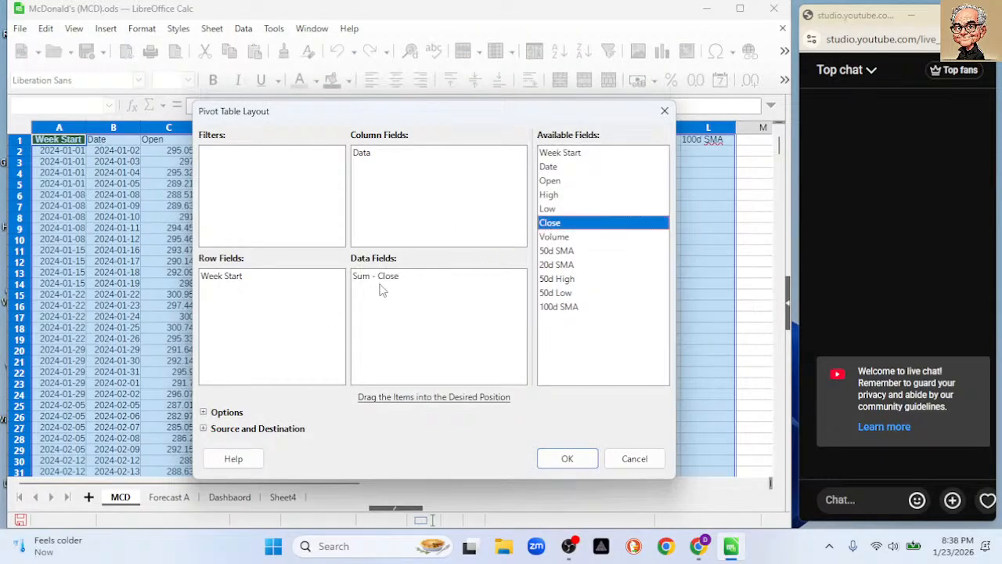
Turn off the totals row, summarise Close by Average and create the pivot table
left_click(231, 413)
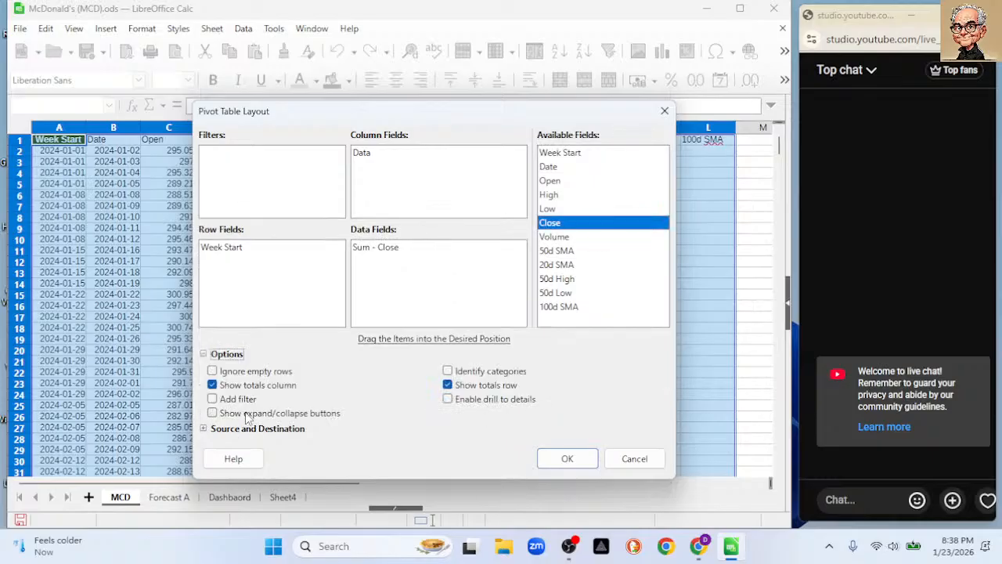
left_click(448, 385)
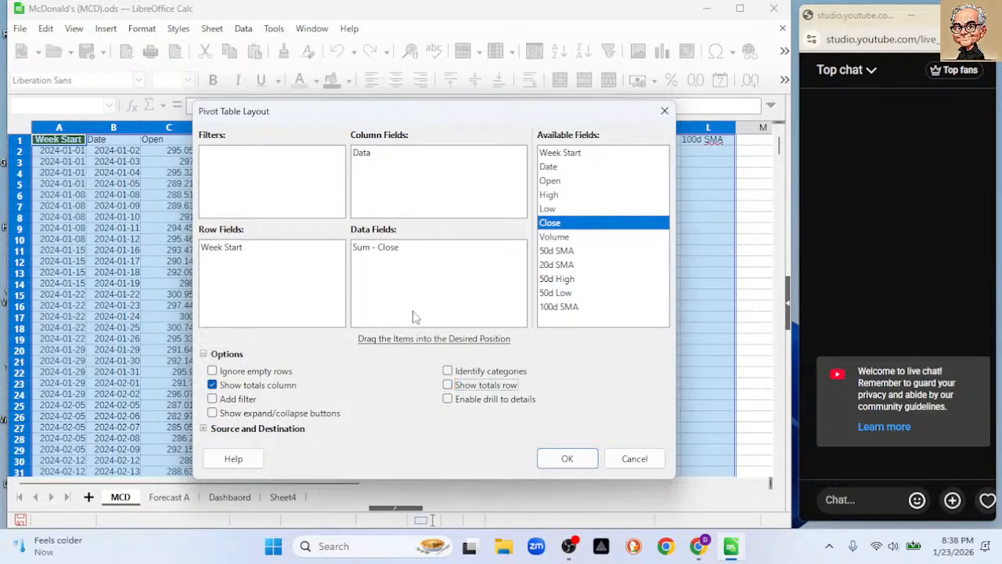
double_click(363, 250)
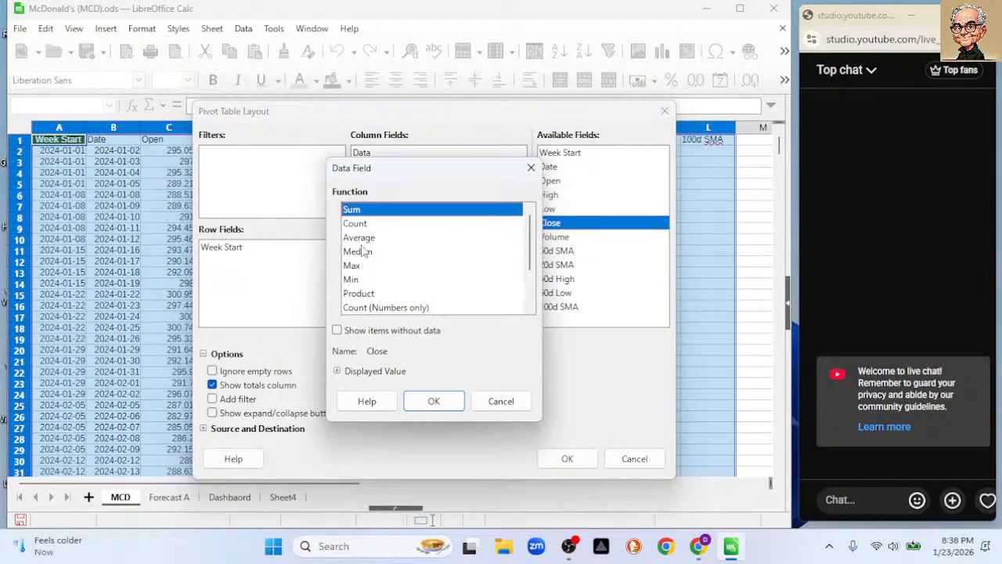
left_click(360, 238)
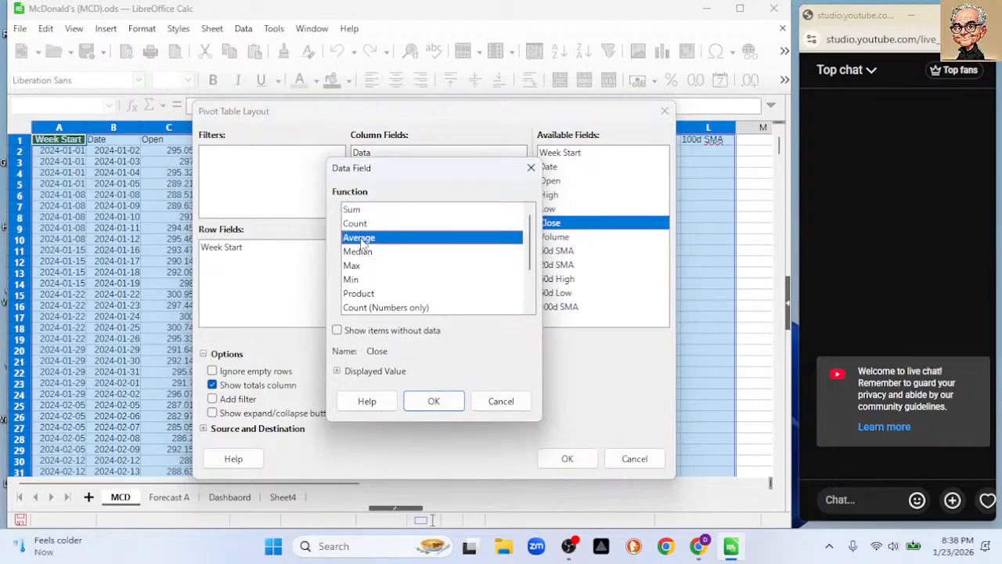
left_click(433, 401)
left_click(566, 459)
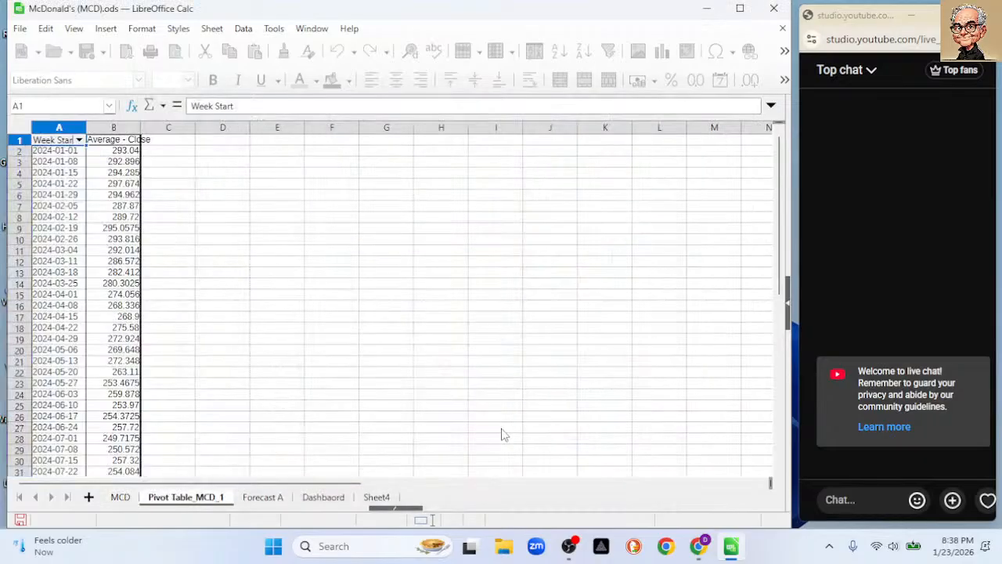
Clear the (empty) week label and its average from A110:B110, the last row of the pivot table
scroll(222, 302, "down", 10)
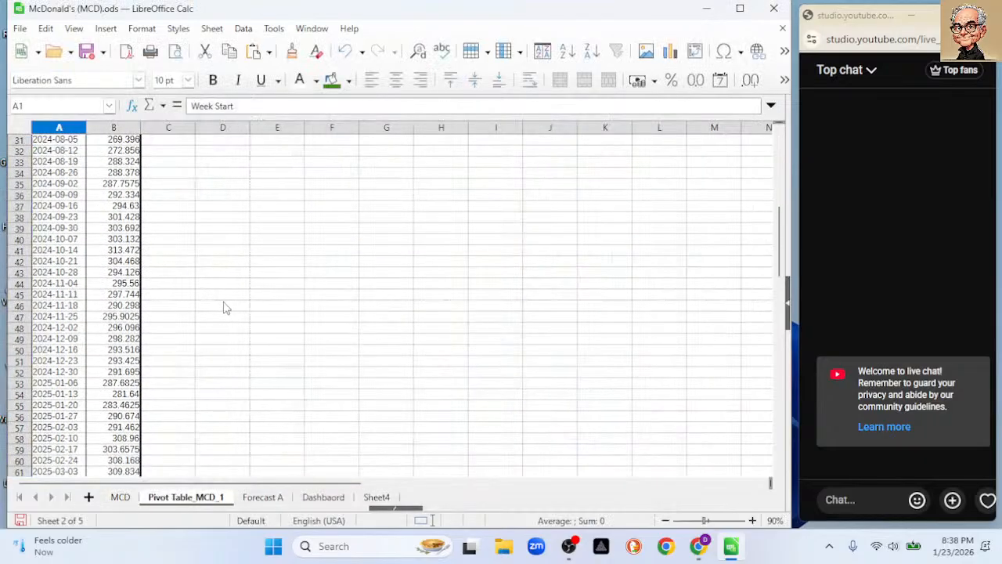
scroll(223, 307, "down", 20)
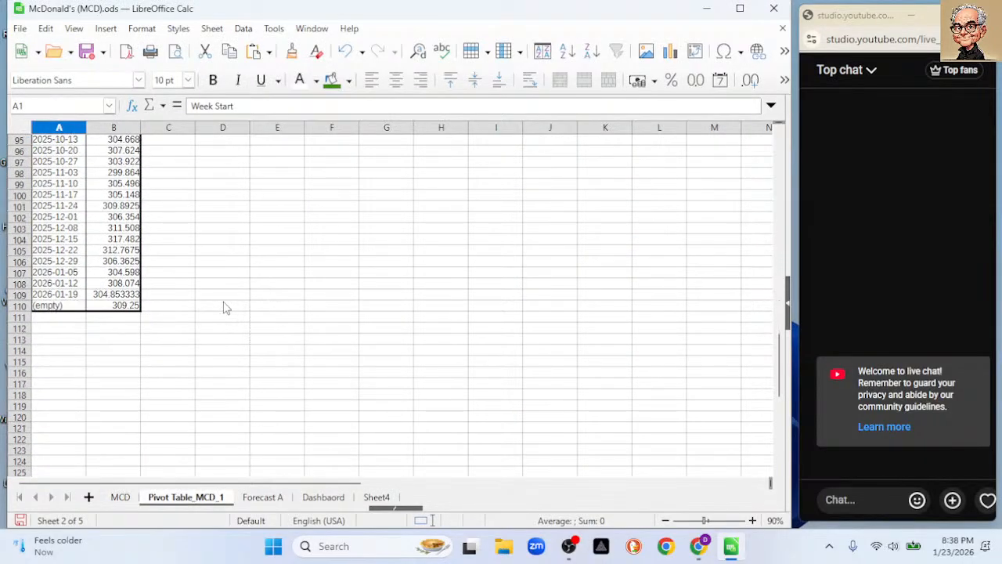
left_click(125, 307)
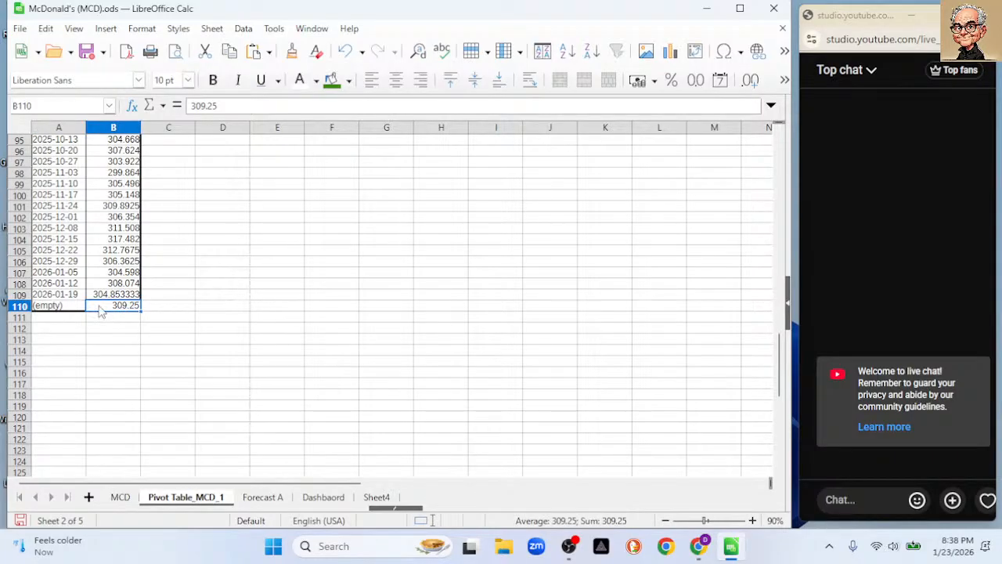
key("Delete")
left_click(71, 307)
key("Delete")
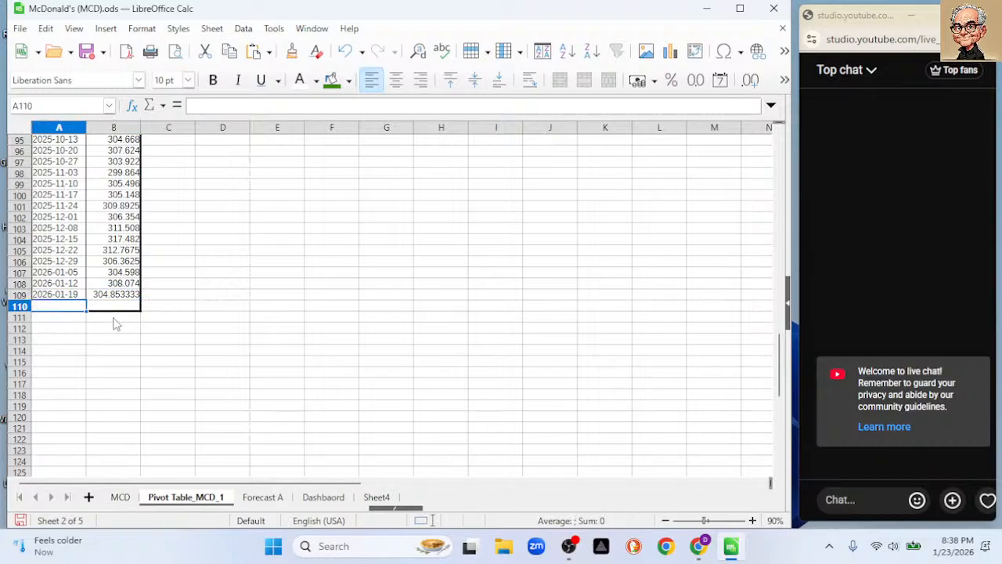
left_click(159, 332)
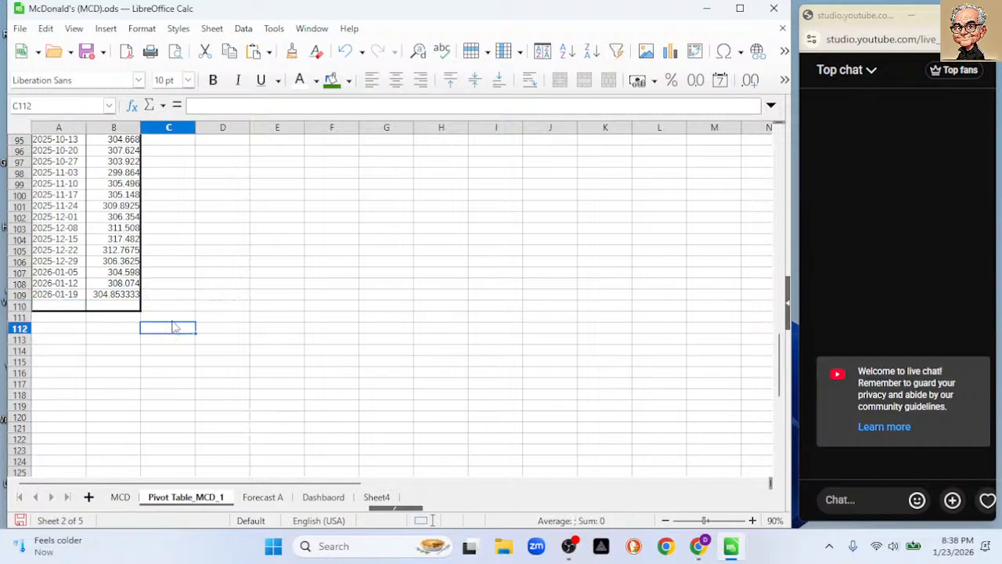
Copy the forecast block A110:F120, dates included, from the Forecast A sheet
left_click(255, 498)
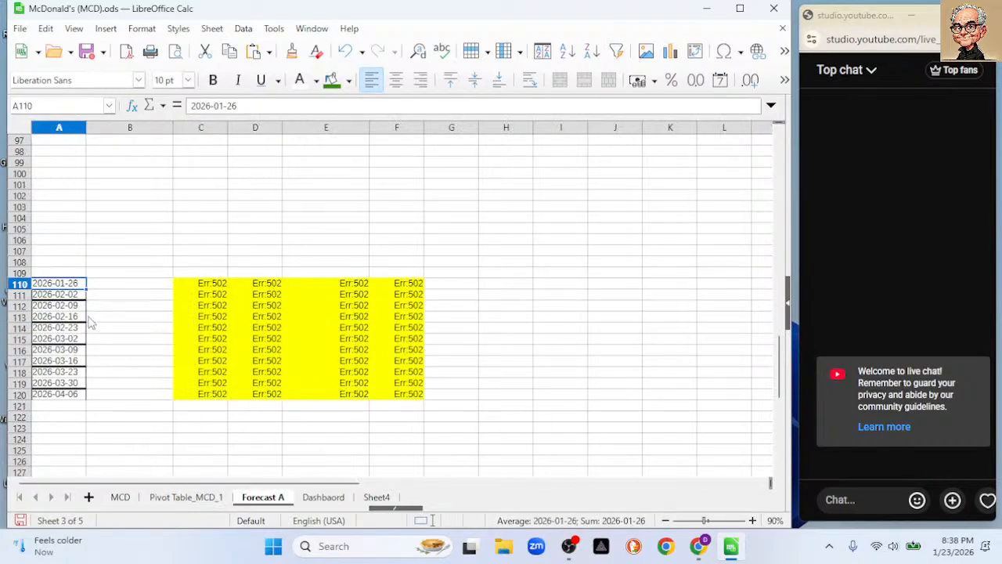
left_click_drag(78, 287, 384, 404)
key("ctrl+c")
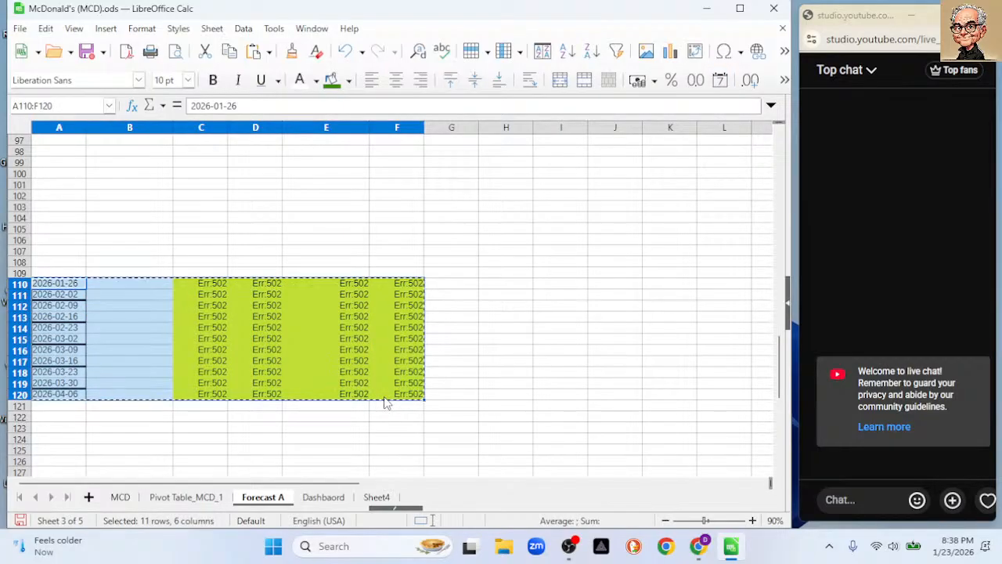
Paste the copied forecast block into the Pivot Table_MCD_1 sheet directly beneath the pivot table, starting at cell A111
left_click(188, 496)
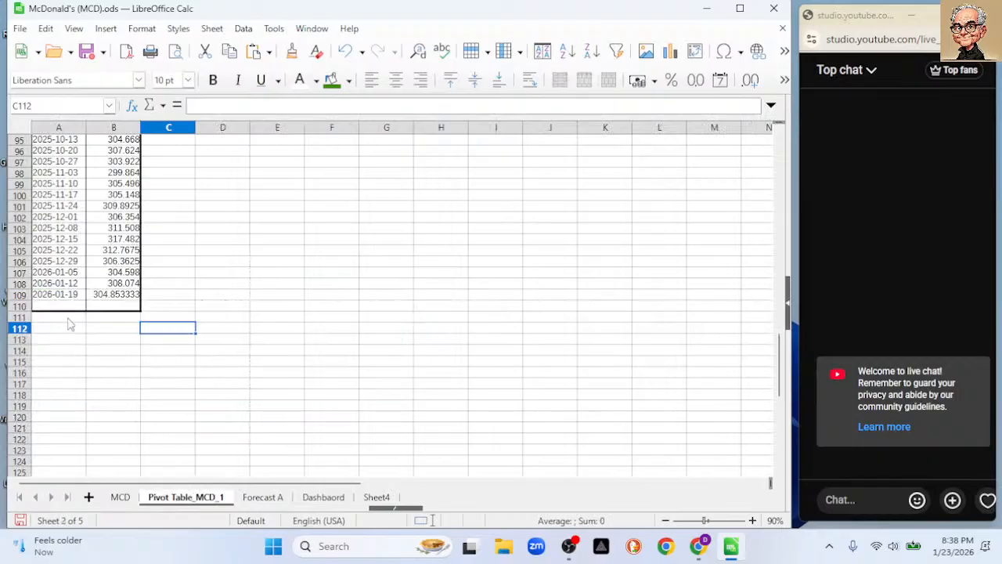
left_click(49, 308)
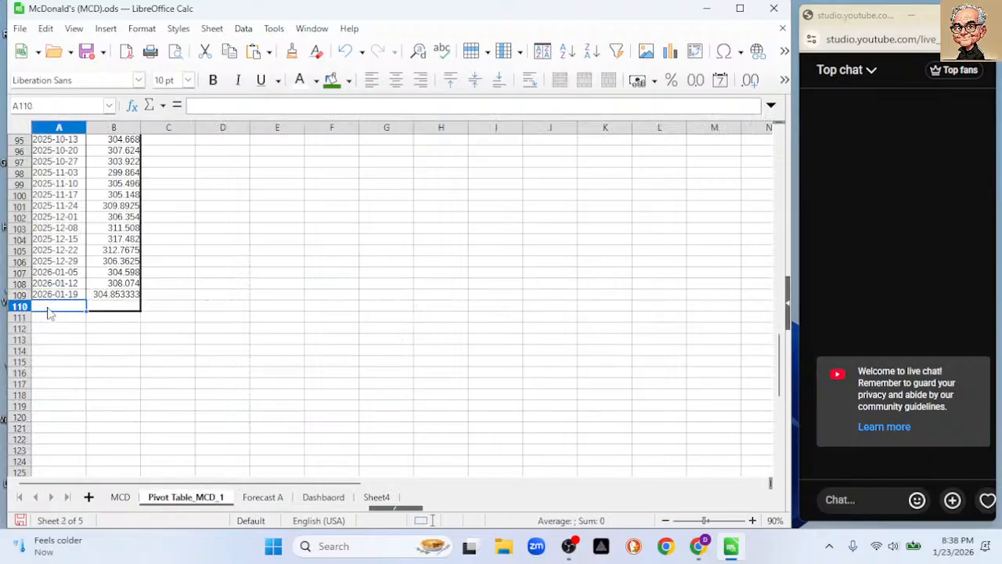
key("ctrl+v")
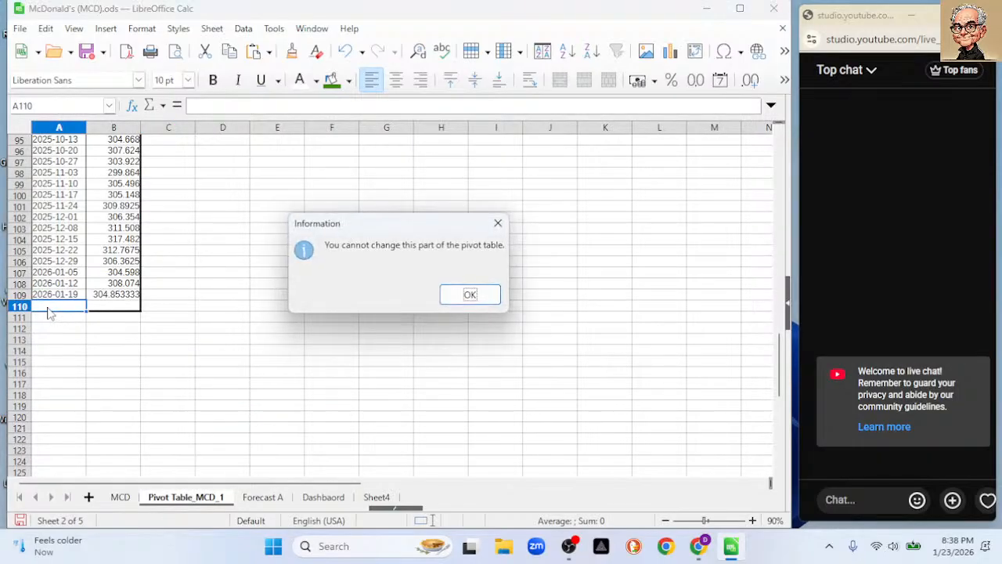
left_click(458, 296)
left_click(67, 319)
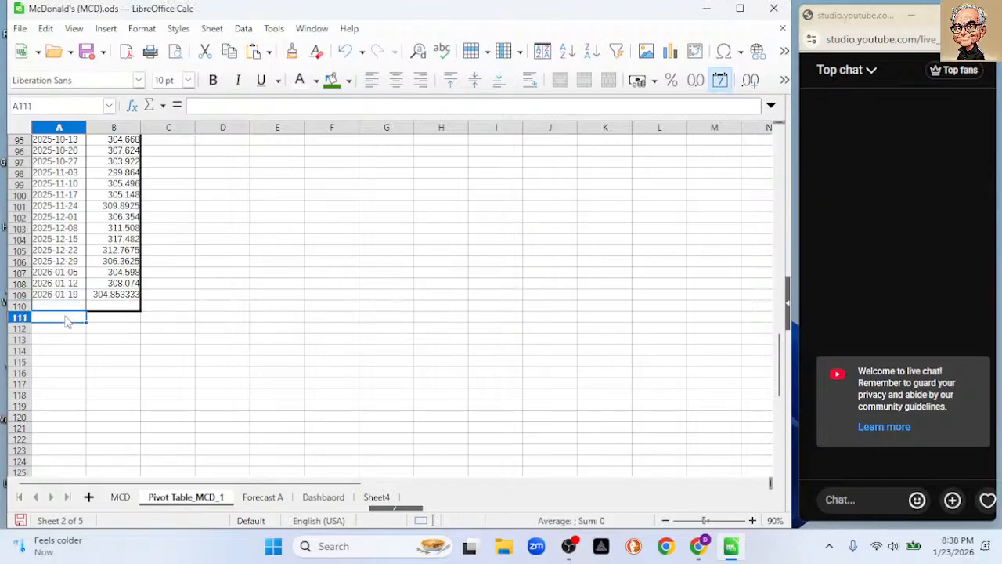
key("ctrl+v")
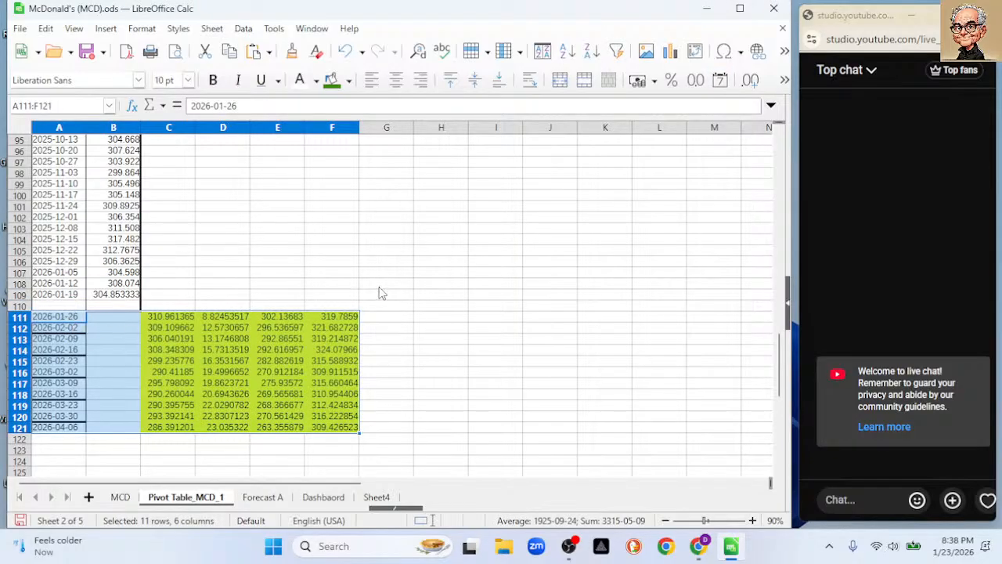
left_click(380, 285)
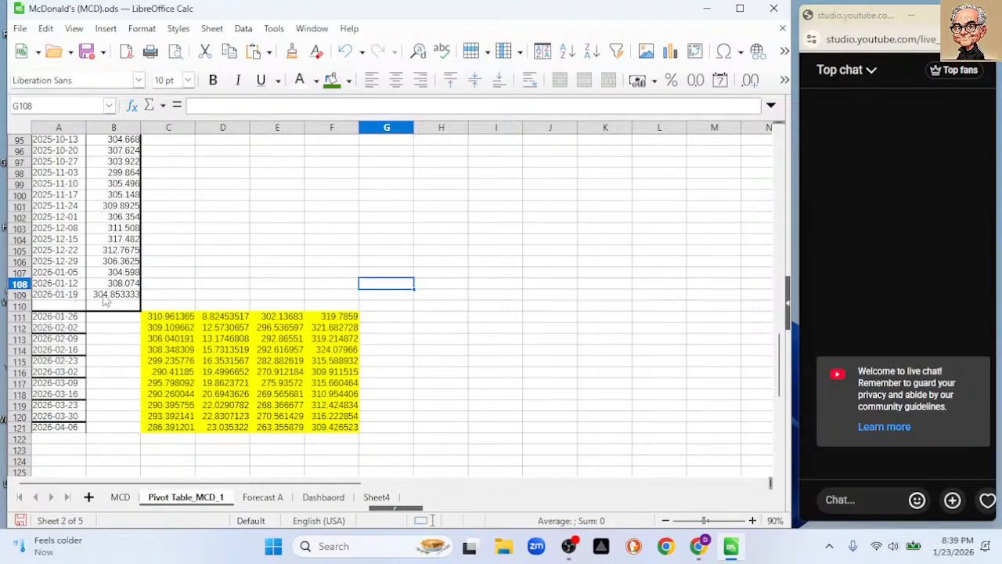
Widen column B of the pivot table sheet so that the Average - Close header fits
left_click(67, 296)
left_click(101, 296)
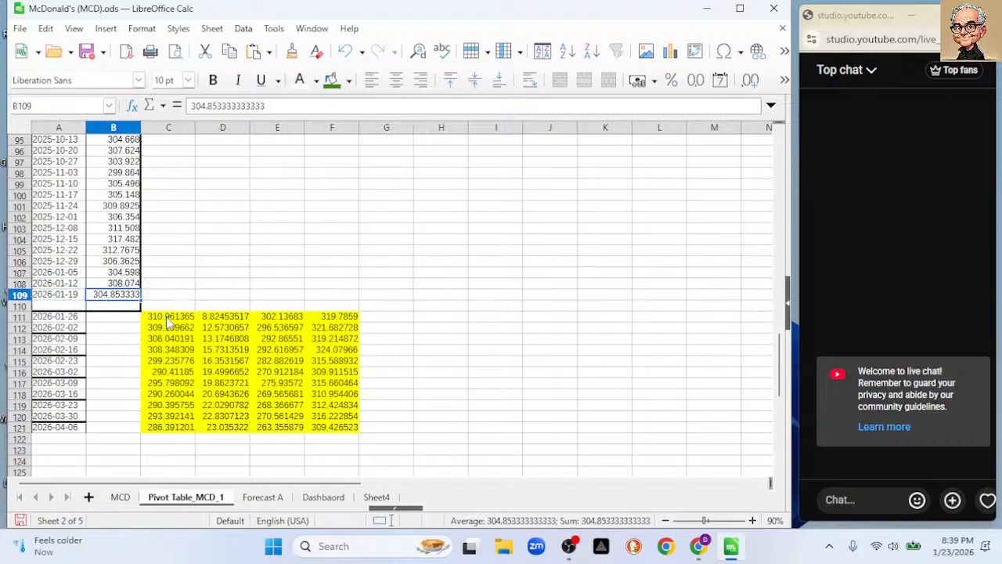
scroll(298, 280, "up", 7)
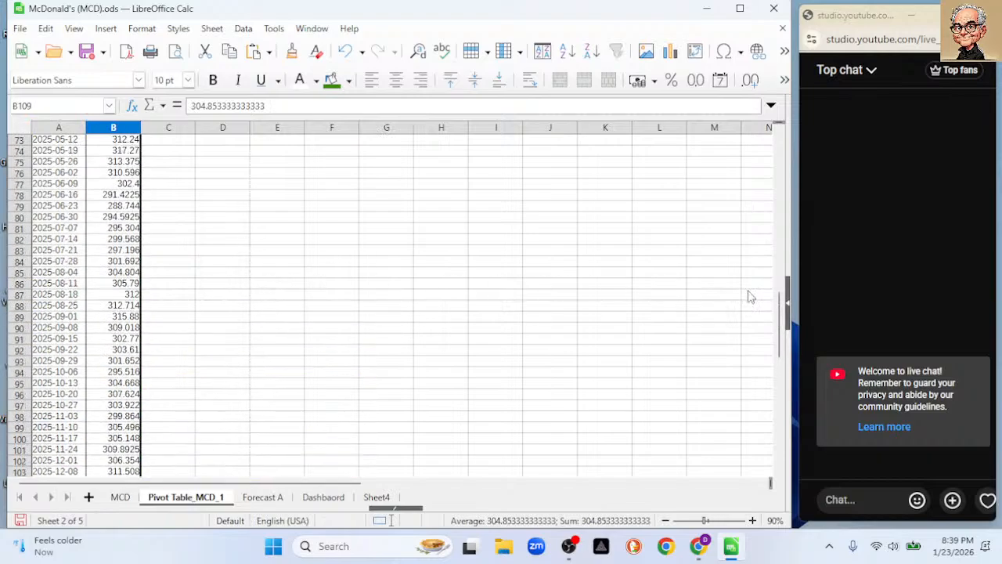
left_click_drag(781, 304, 780, 135)
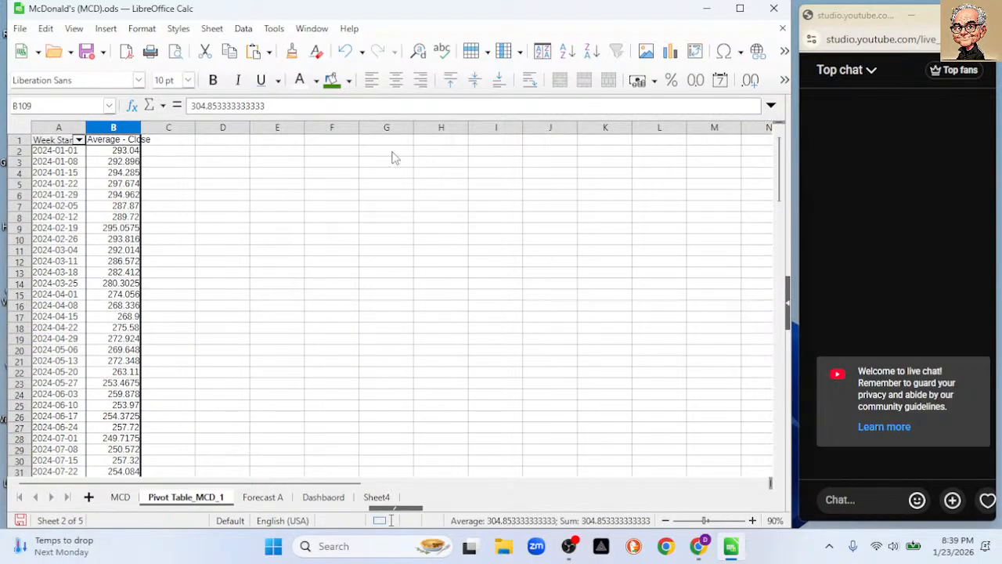
left_click_drag(143, 127, 172, 126)
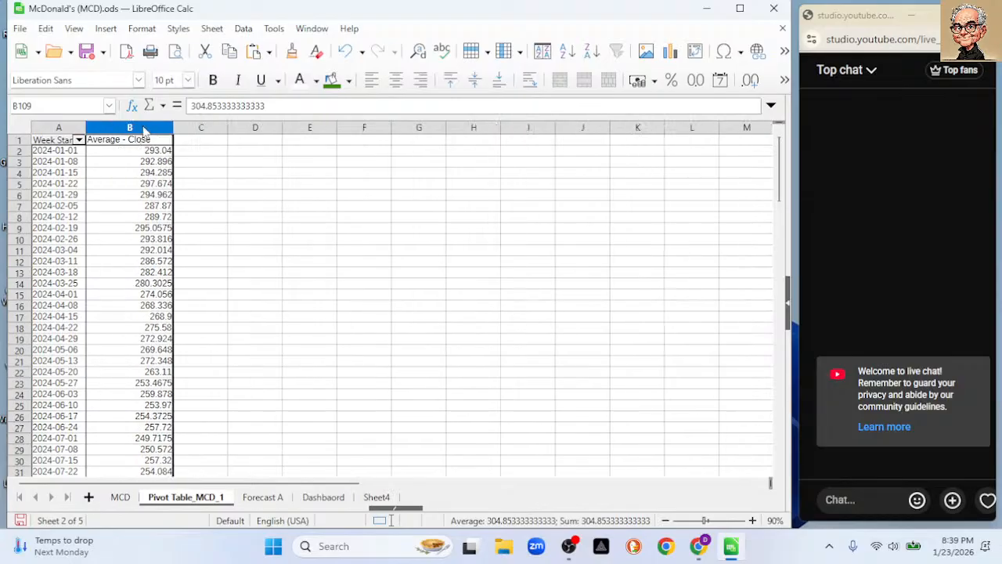
Enter the headers Forecast, PI, Lower and Upper in cells C1 to F1 beside the pivot table
left_click(207, 139)
type("F")
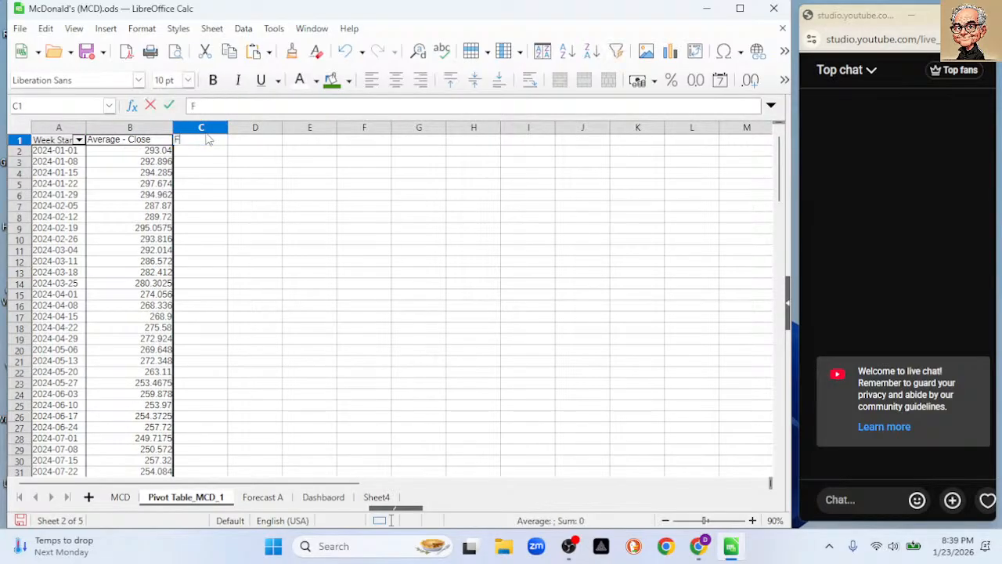
type("orecast")
left_click(250, 142)
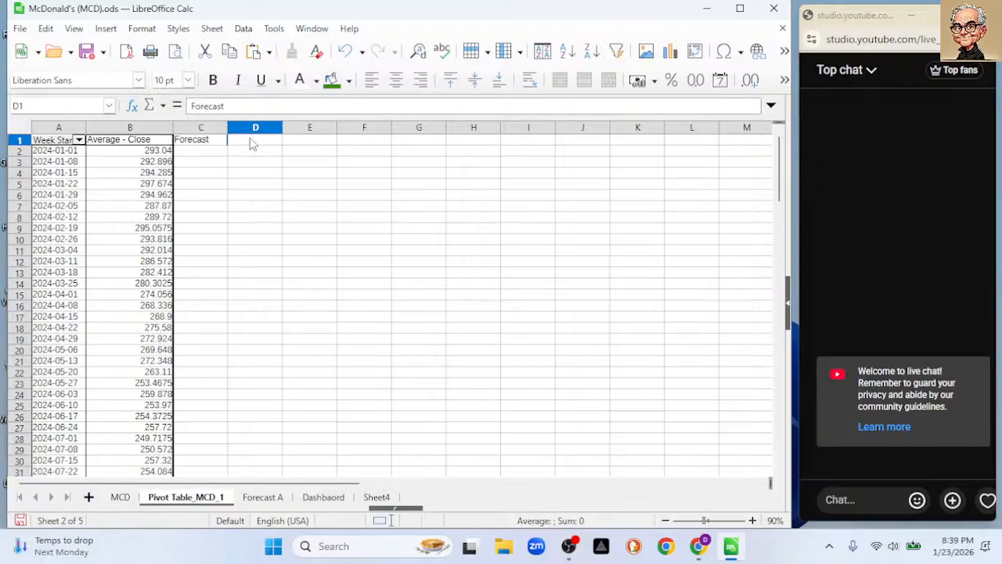
type("Pl")
left_click(306, 146)
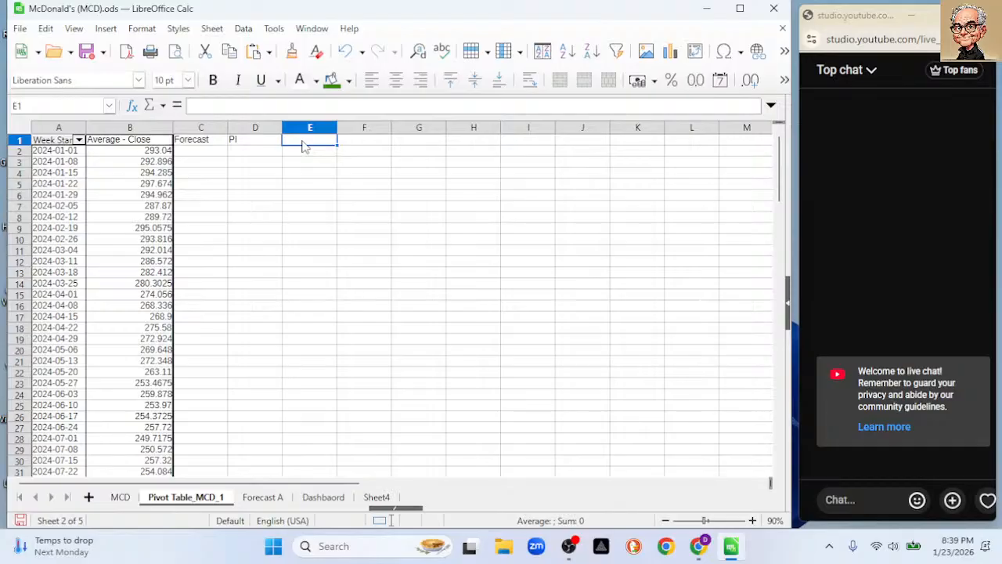
type("Lower")
key("Tab")
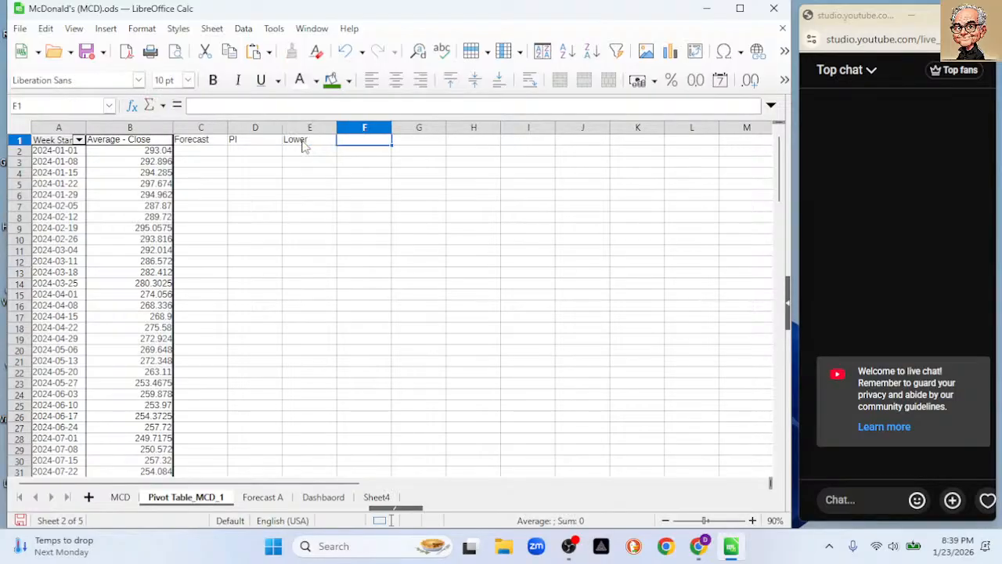
type("Upper")
key("Return")
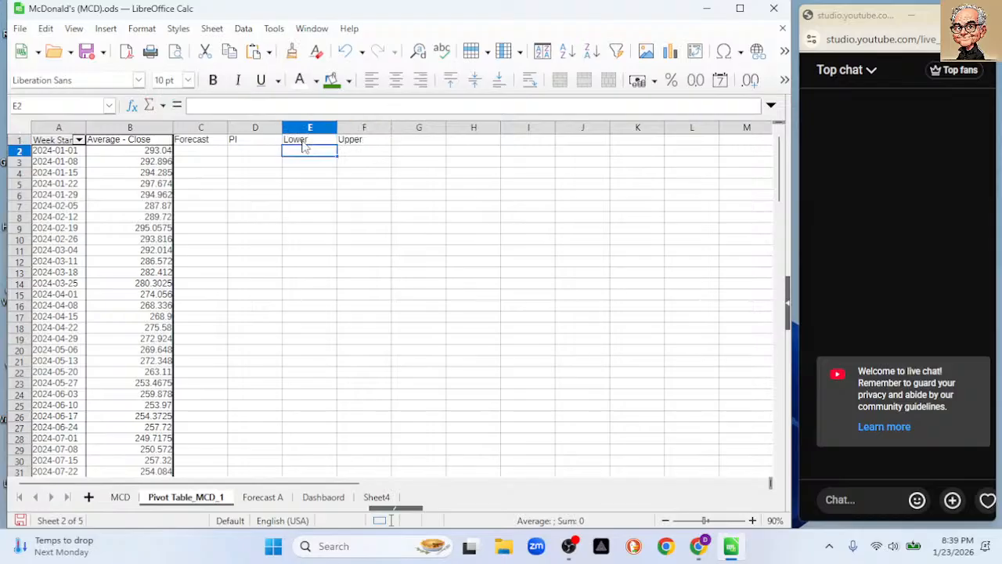
scroll(305, 149, "down", 20)
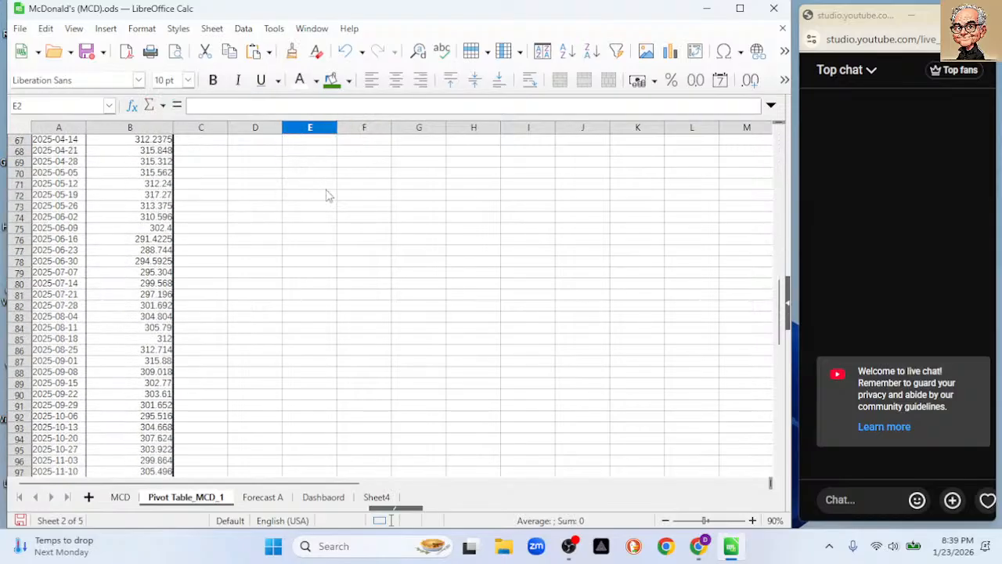
scroll(327, 196, "down", 1)
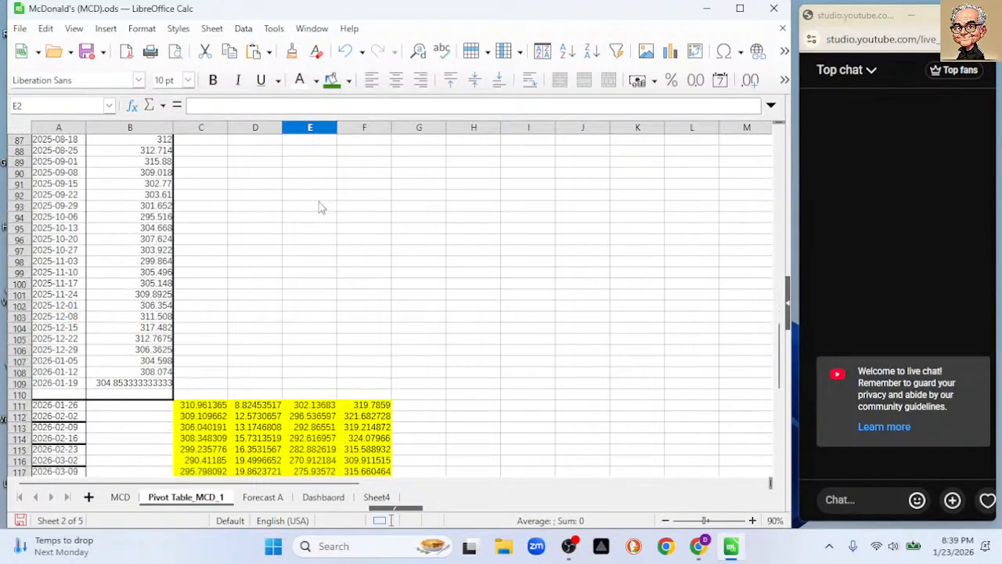
Examine all arguments of the FORECAST.ETS.ADD function in cell C111 with the Function Wizard
left_click(209, 406)
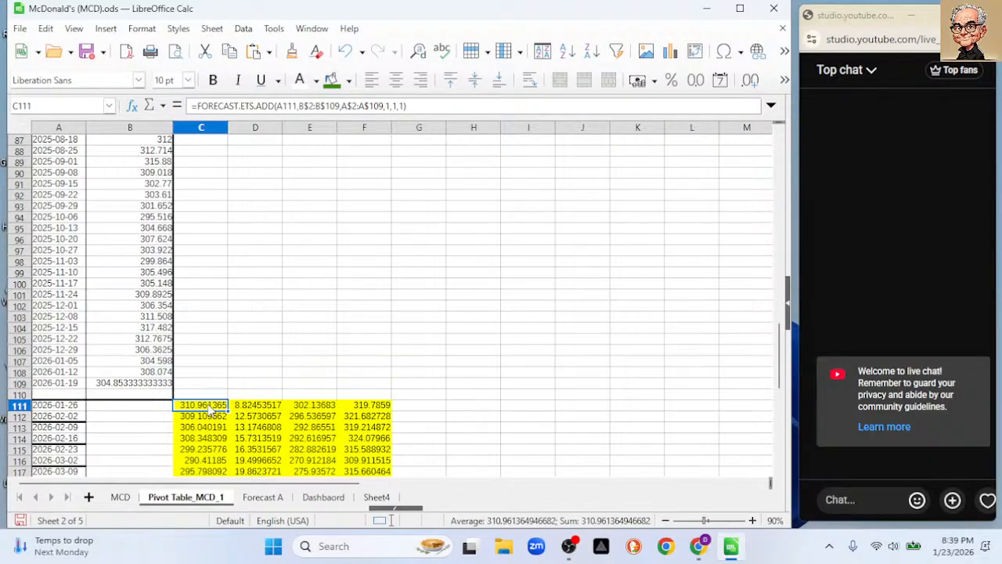
left_click(133, 105)
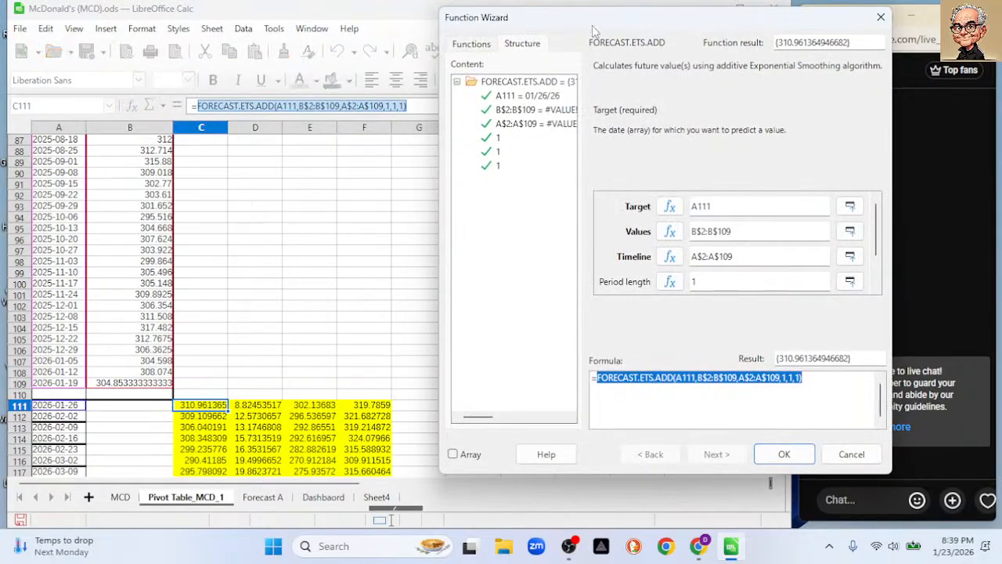
left_click_drag(595, 32, 350, 43)
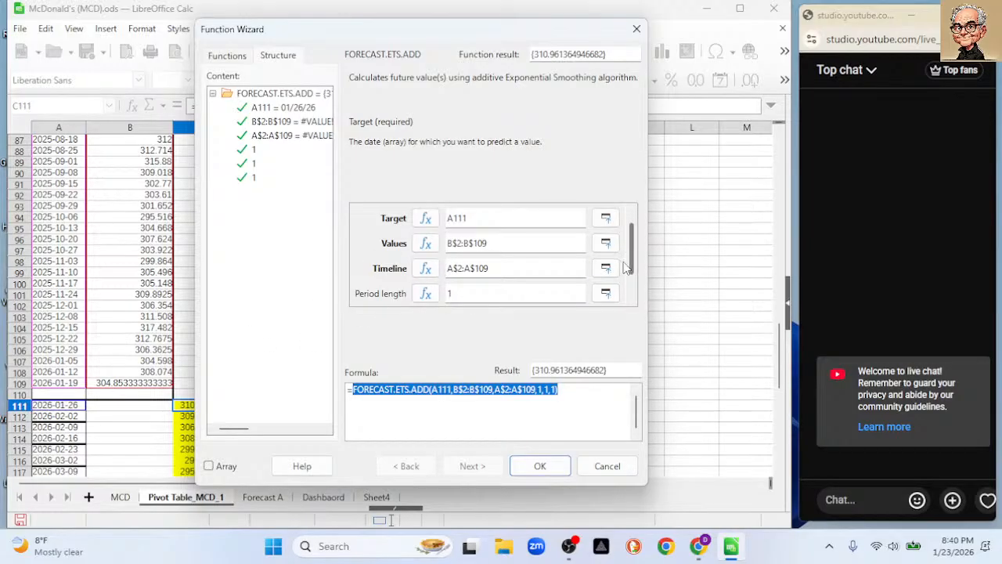
scroll(632, 258, "down", 1)
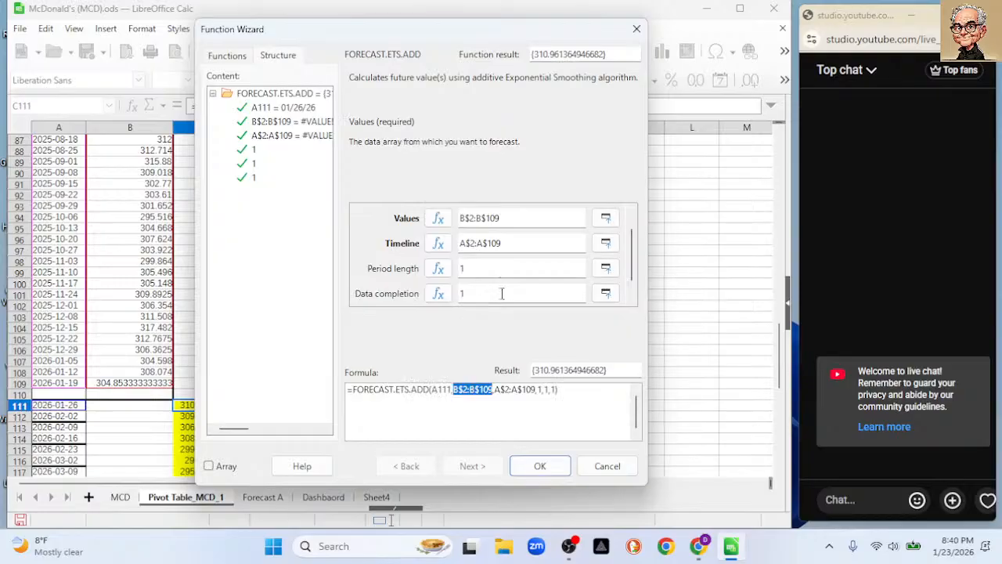
scroll(502, 293, "down", 1)
left_click(537, 467)
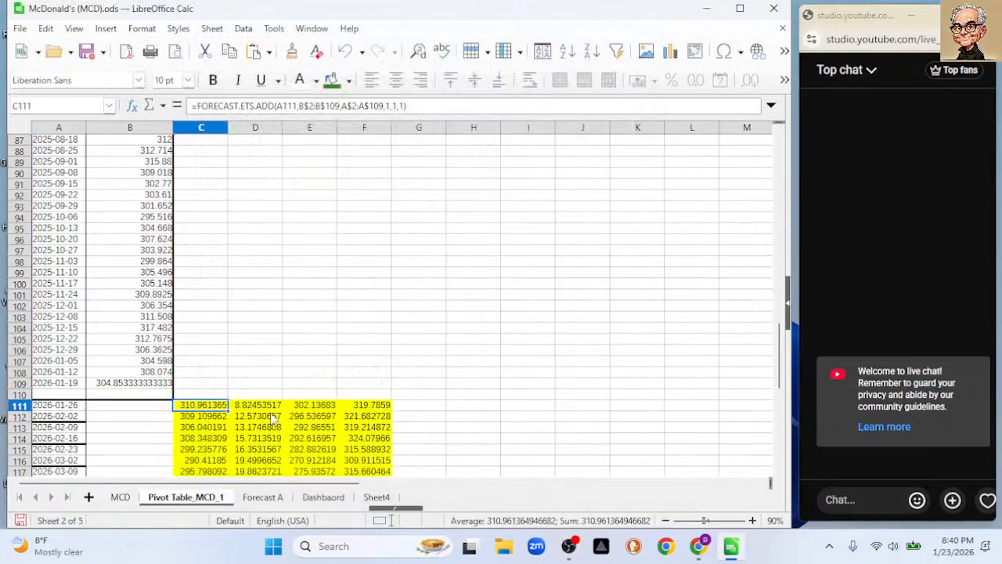
Examine the arguments of the FORECAST.ETS.PI.ADD function in cell D111, including its confidence level, without changing them
left_click(258, 405)
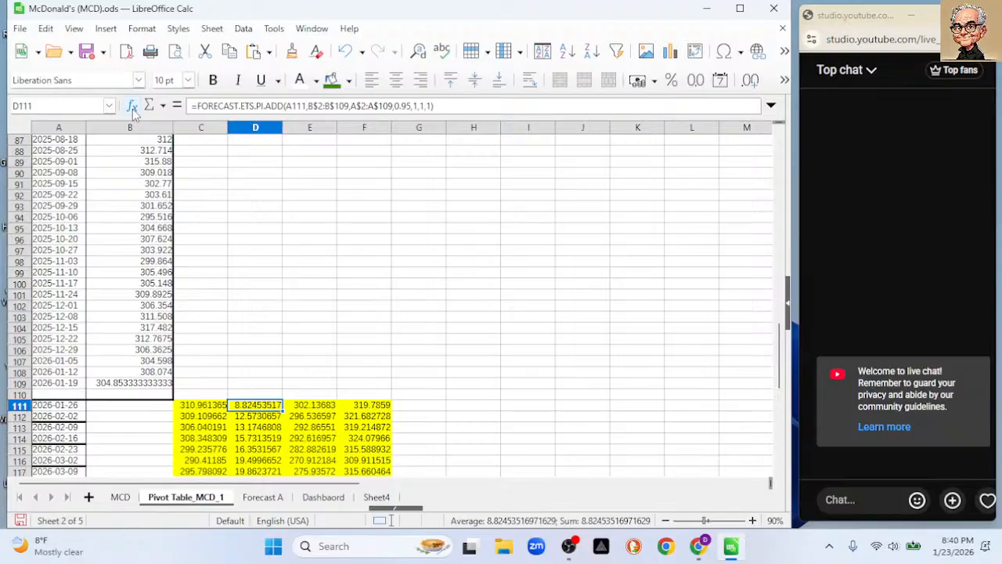
left_click(133, 107)
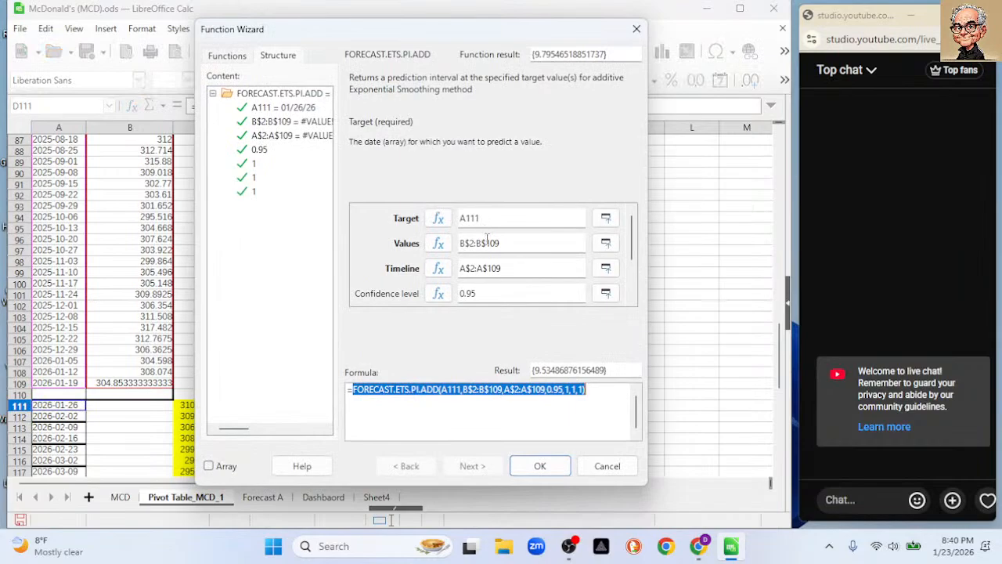
left_click(503, 294)
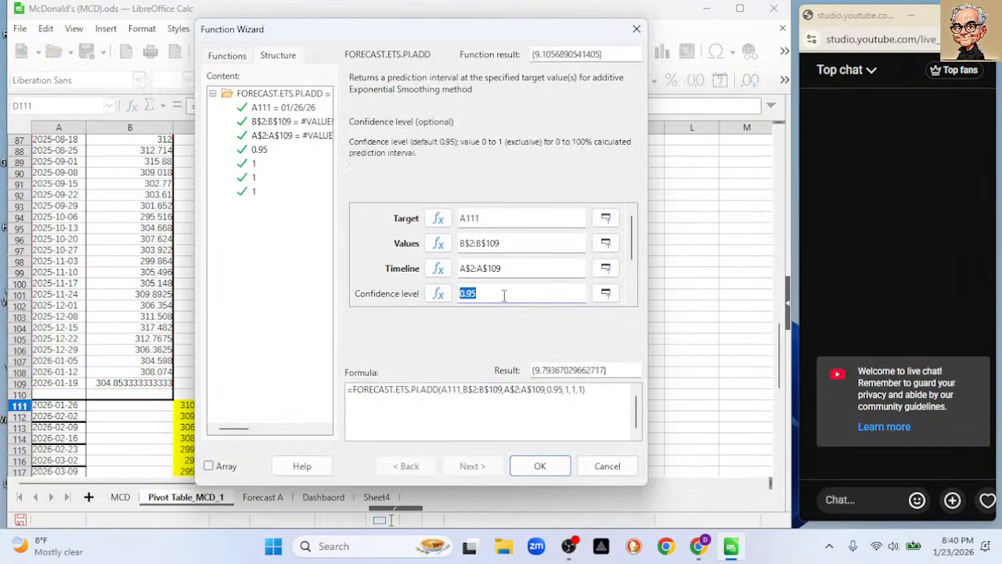
left_click(630, 285)
left_click(603, 466)
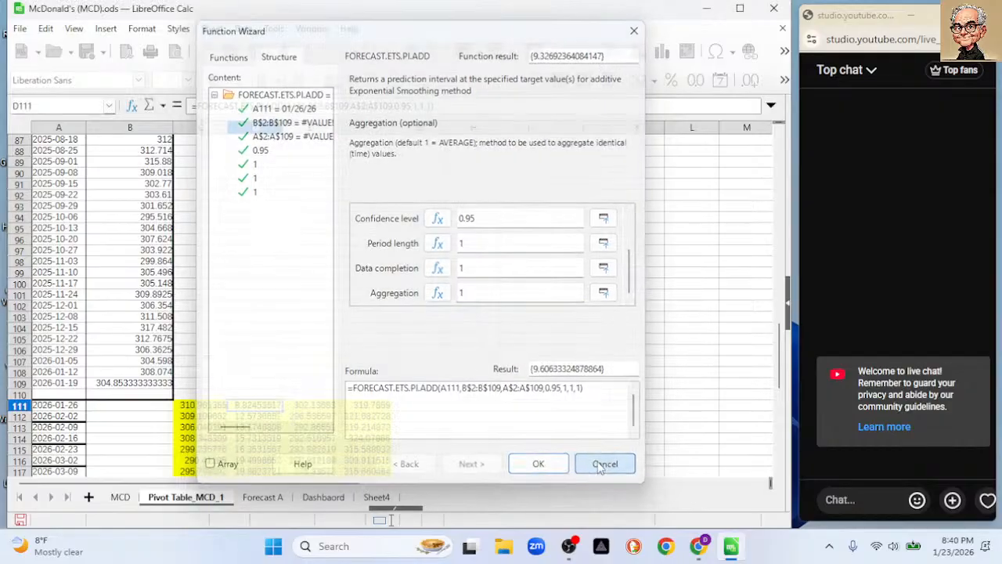
Copy the Type, Statistics and Value table in D23:F32 of the Forecast A sheet
scroll(321, 309, "up", 11)
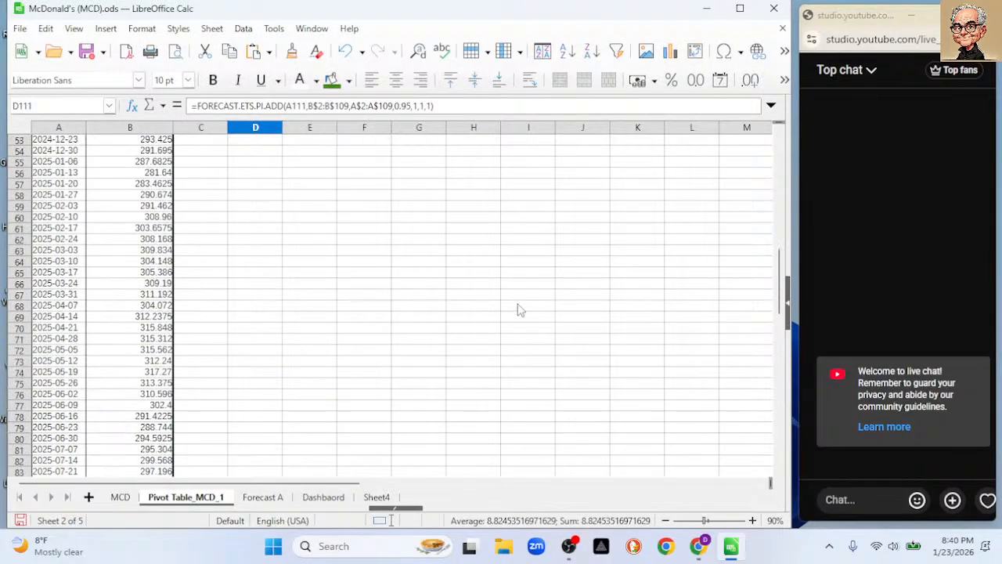
left_click_drag(788, 295, 779, 153)
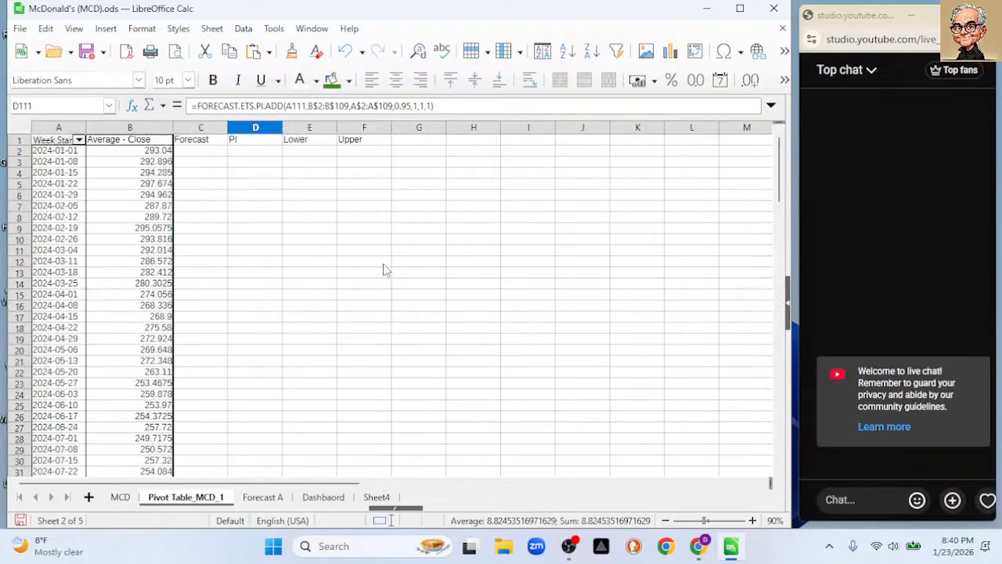
left_click(263, 497)
scroll(266, 228, "up", 4)
scroll(270, 228, "up", 20)
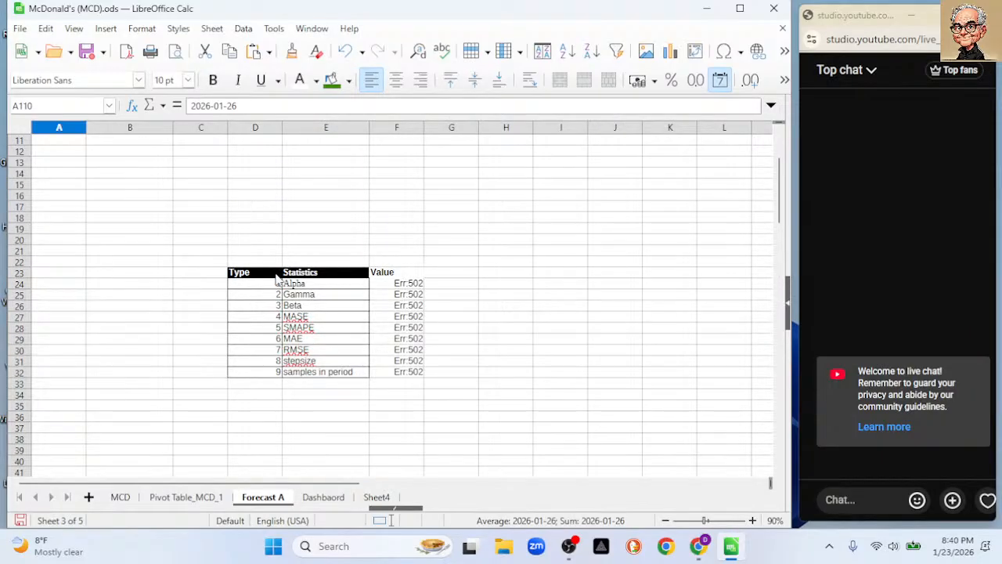
left_click(193, 501)
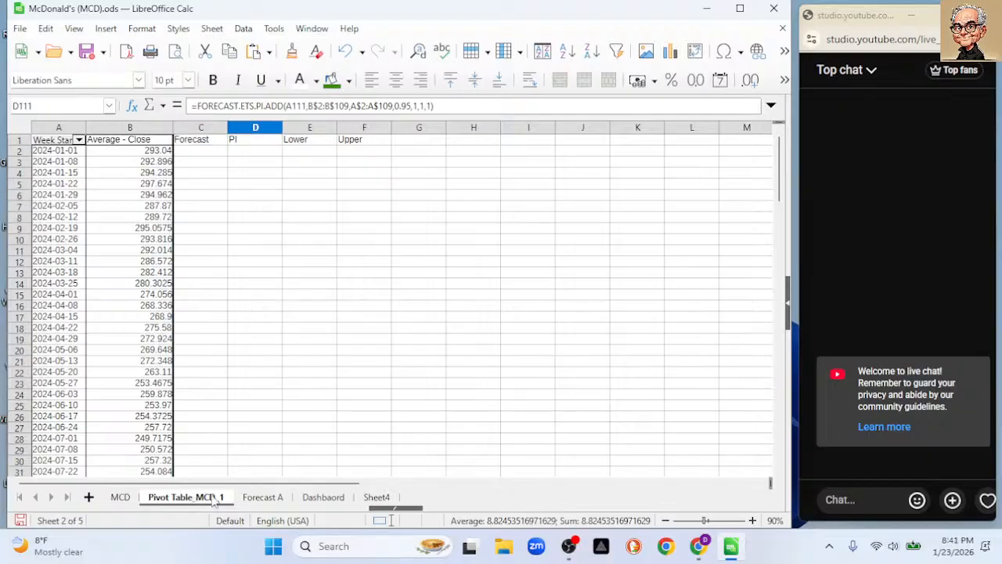
left_click(263, 501)
left_click_drag(260, 274, 387, 376)
key("ctrl+c")
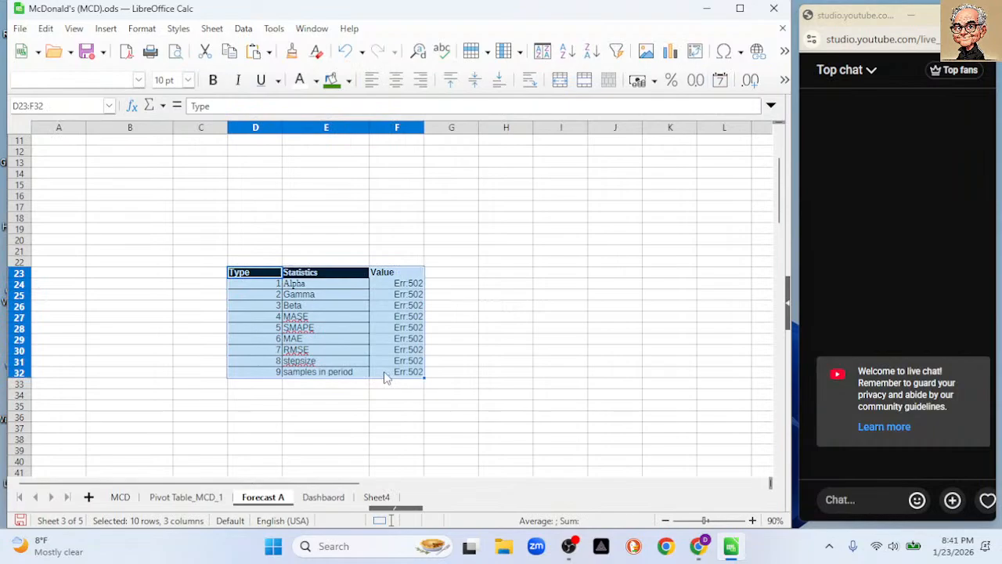
Paste the copied statistics table into the Pivot Table_MCD_1 sheet starting at cell G2
left_click(210, 500)
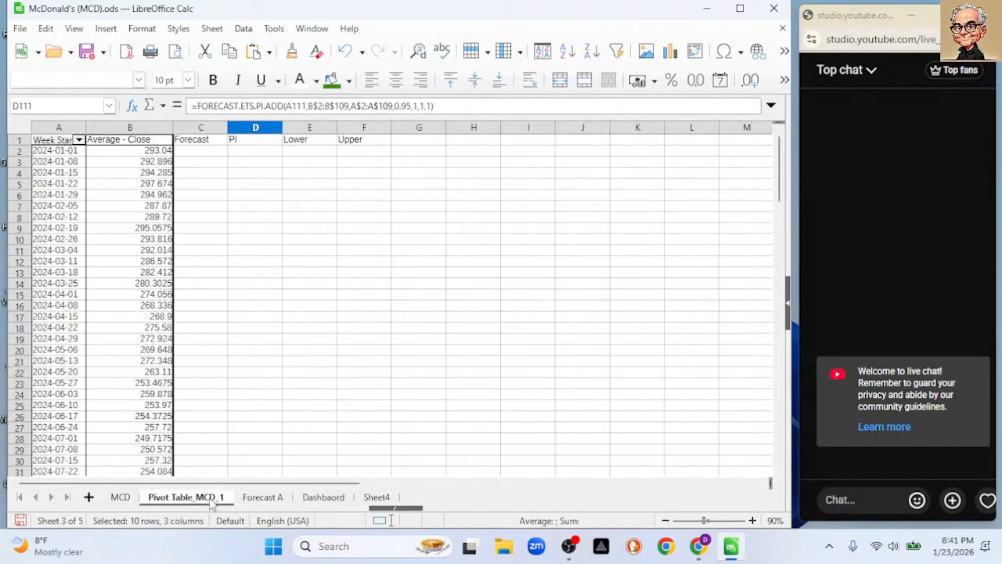
left_click(403, 152)
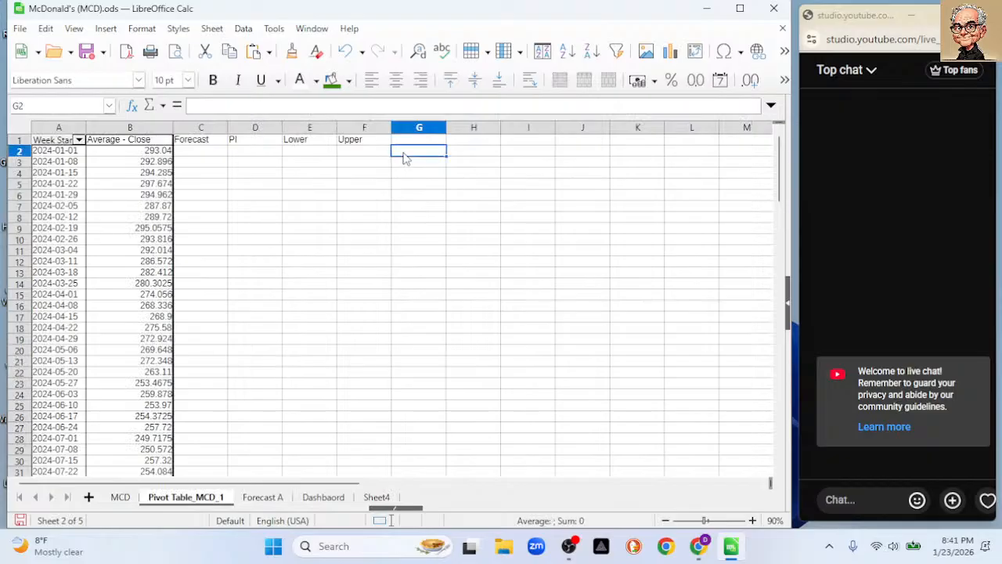
key("ctrl+v")
left_click(521, 307)
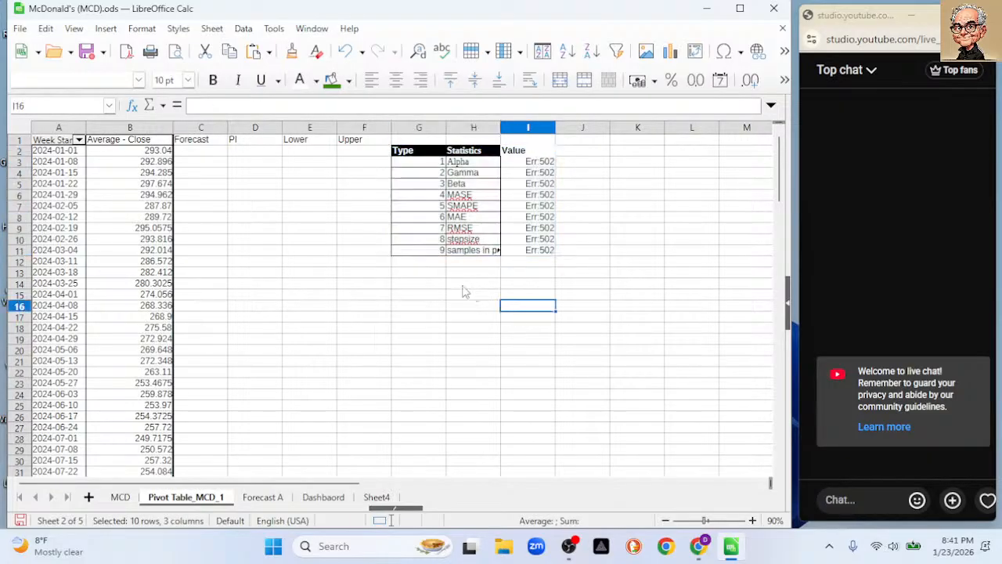
Compare the Alpha value formula in I3 of the pivot table sheet with its original in F24 of Forecast A
left_click(530, 163)
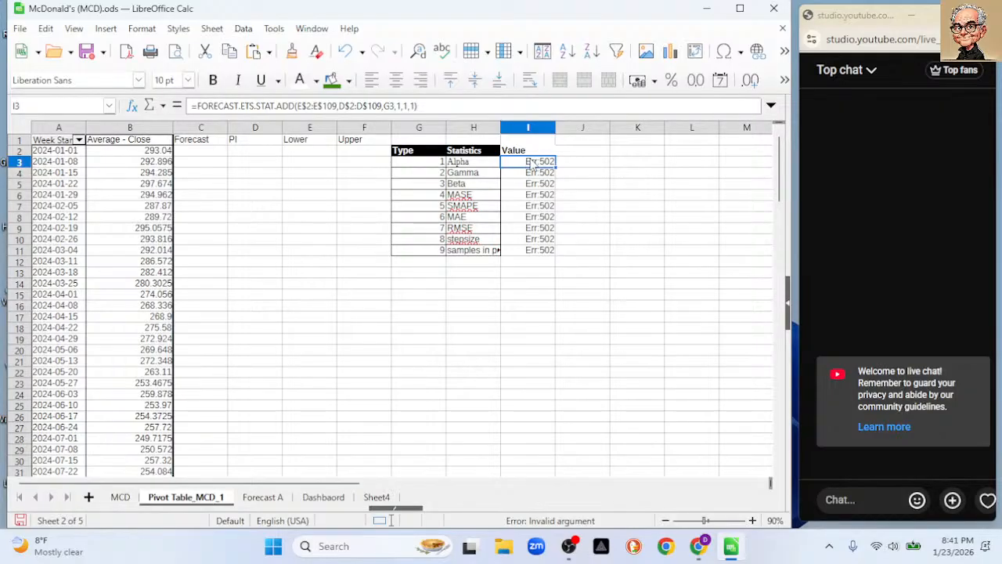
left_click(263, 498)
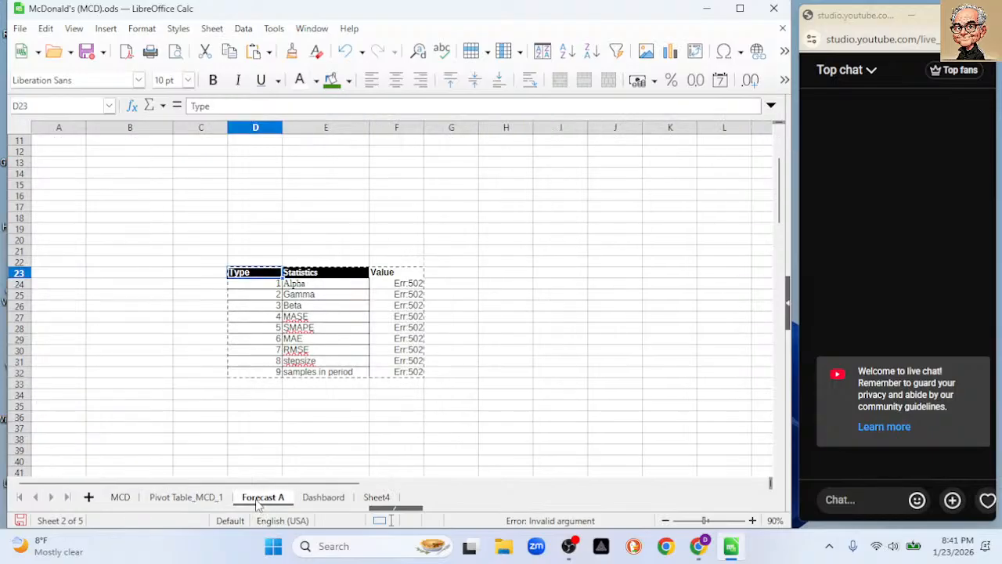
left_click(408, 285)
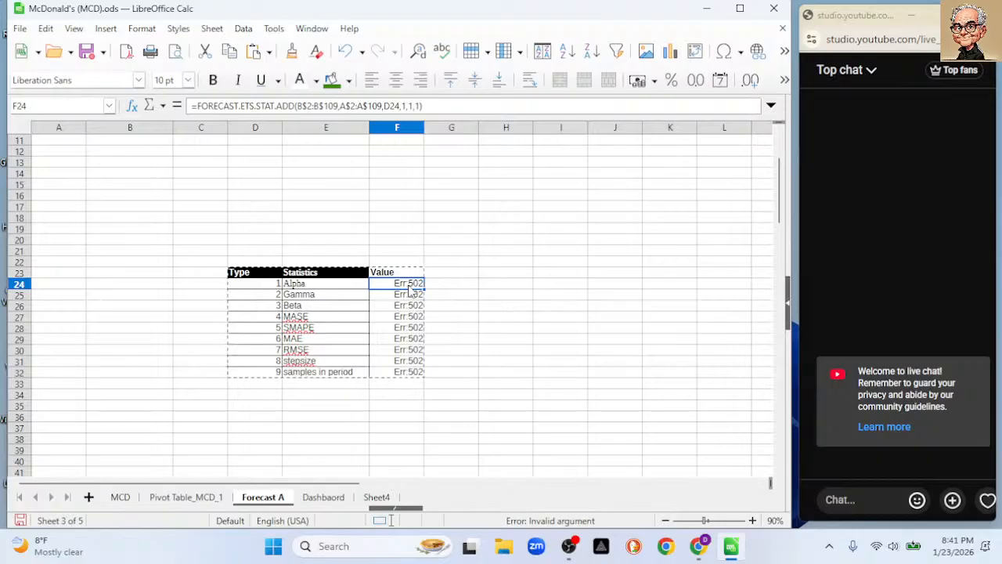
left_click(216, 498)
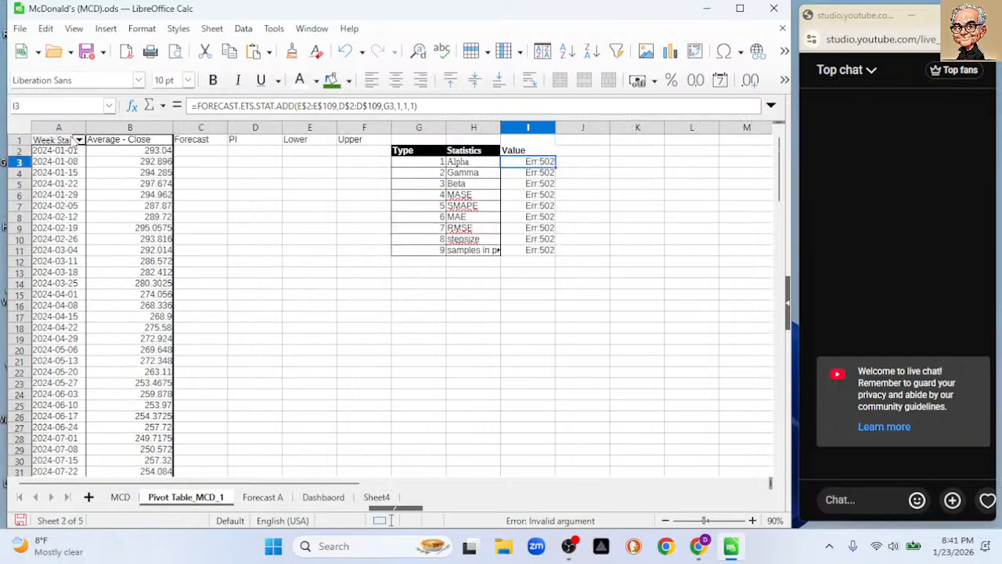
Insert a points-only line chart from columns A, B, C, E and F, and move it over columns C to I below the headers
left_click(56, 127)
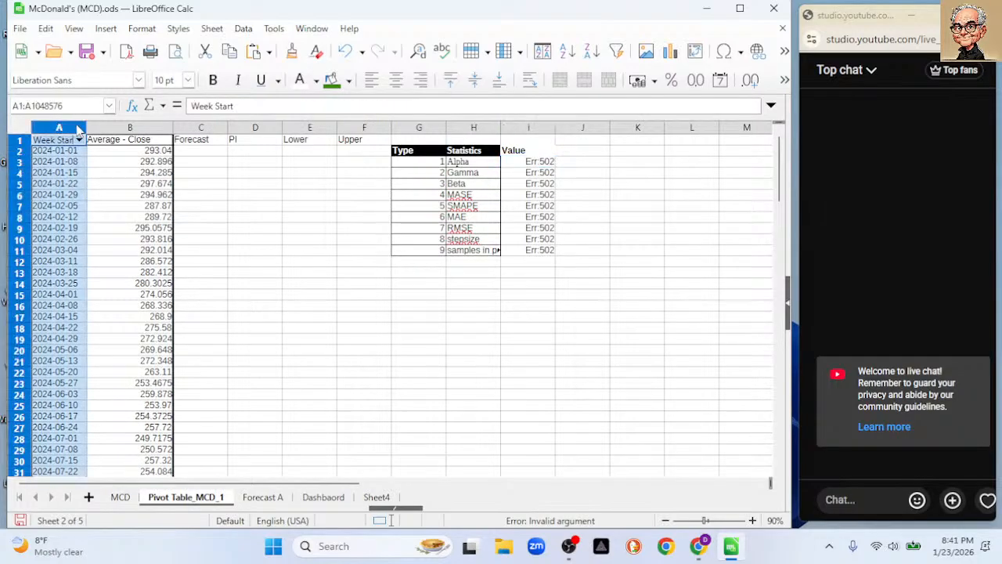
left_click(130, 127, "ctrl")
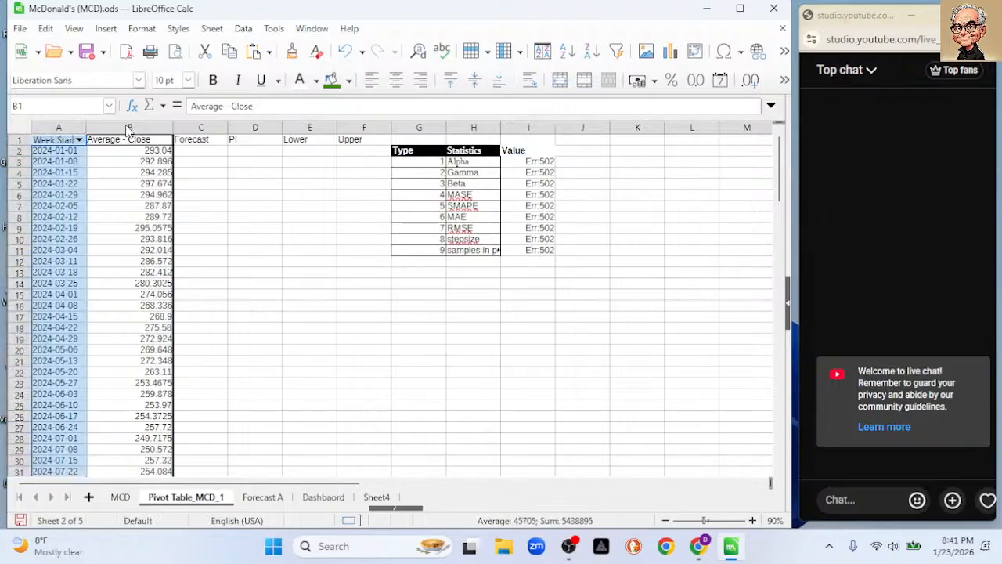
left_click(197, 127, "ctrl")
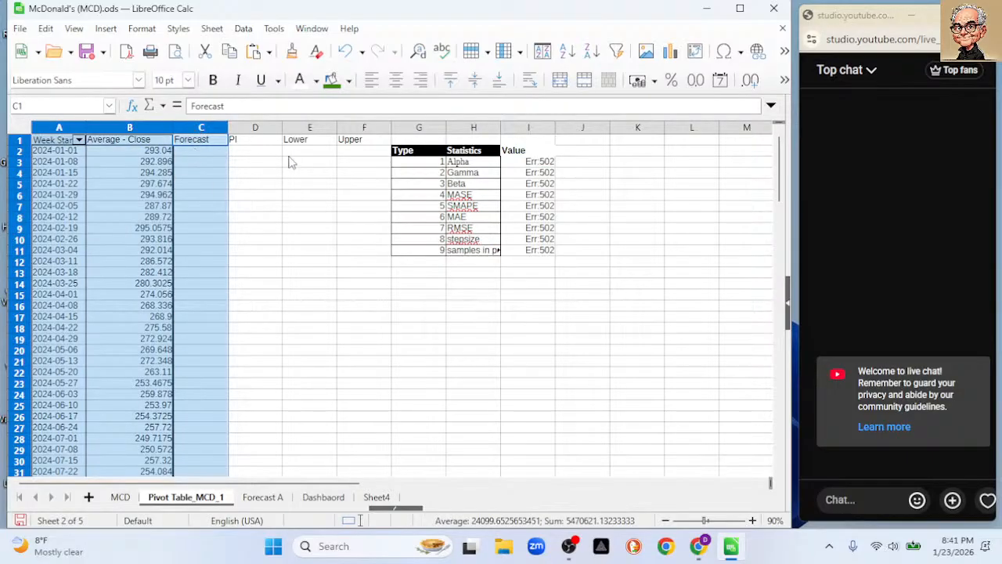
left_click(309, 128, "ctrl")
left_click(352, 128, "ctrl")
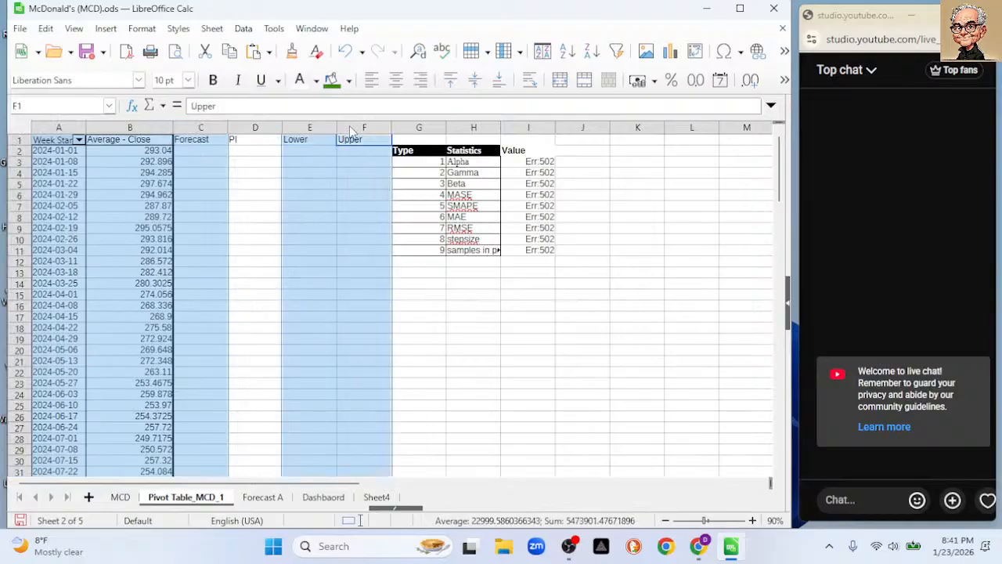
left_click(671, 53)
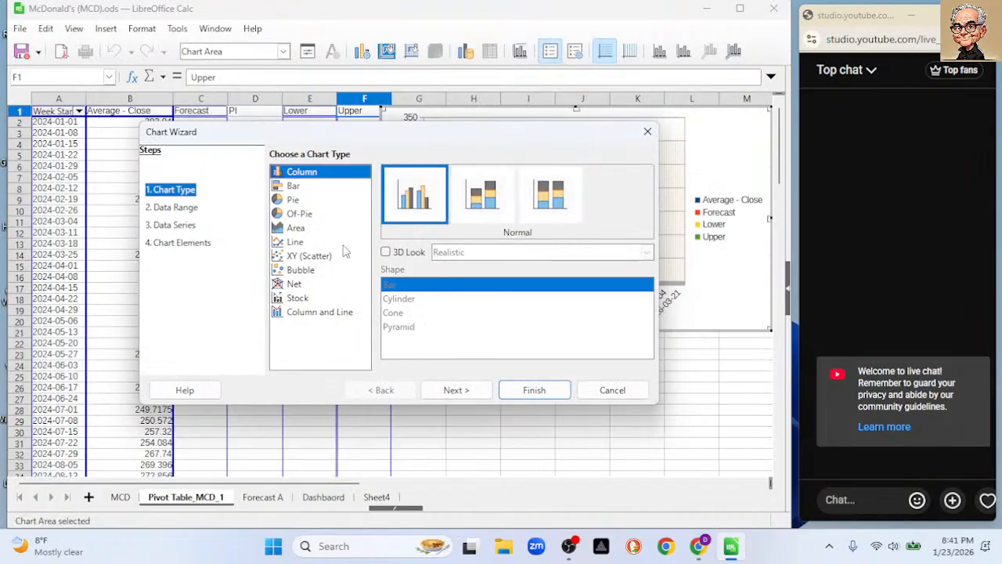
left_click(293, 243)
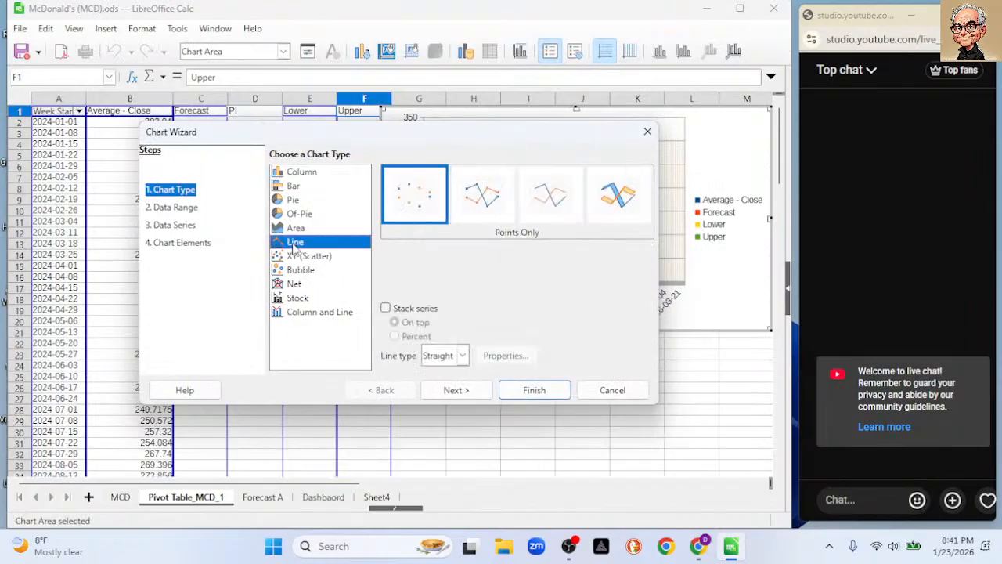
left_click(537, 394)
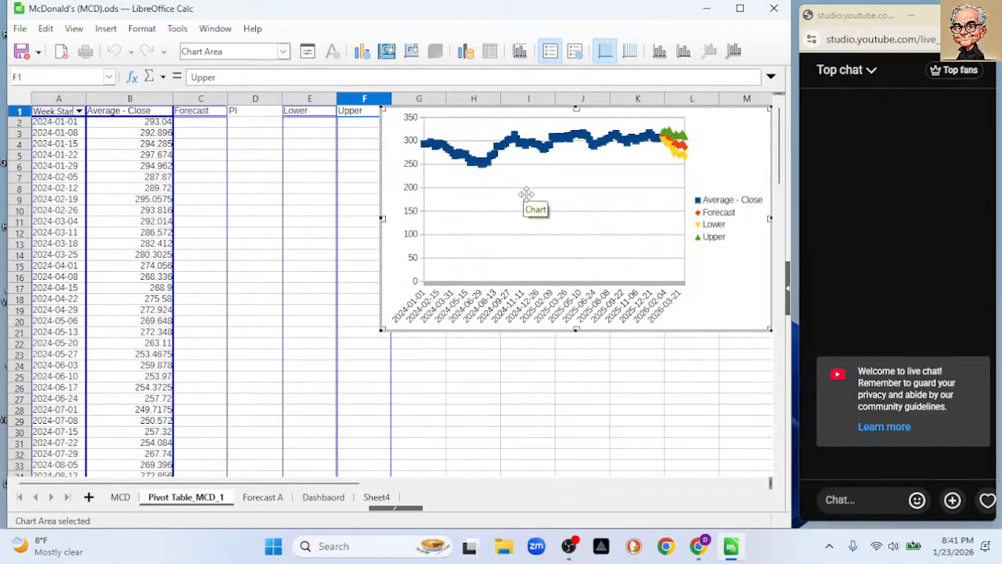
left_click_drag(692, 108, 507, 151)
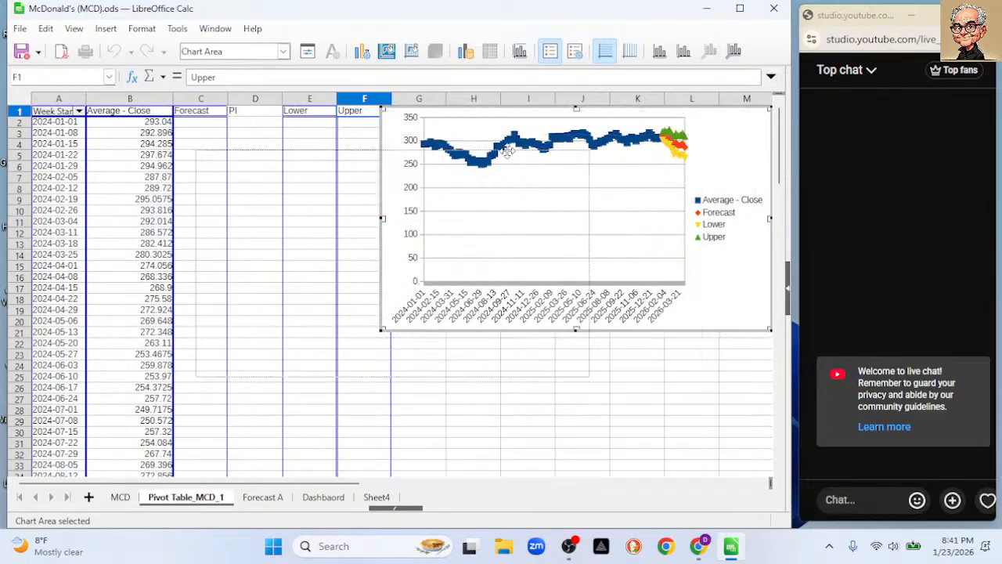
left_click_drag(453, 178, 451, 179)
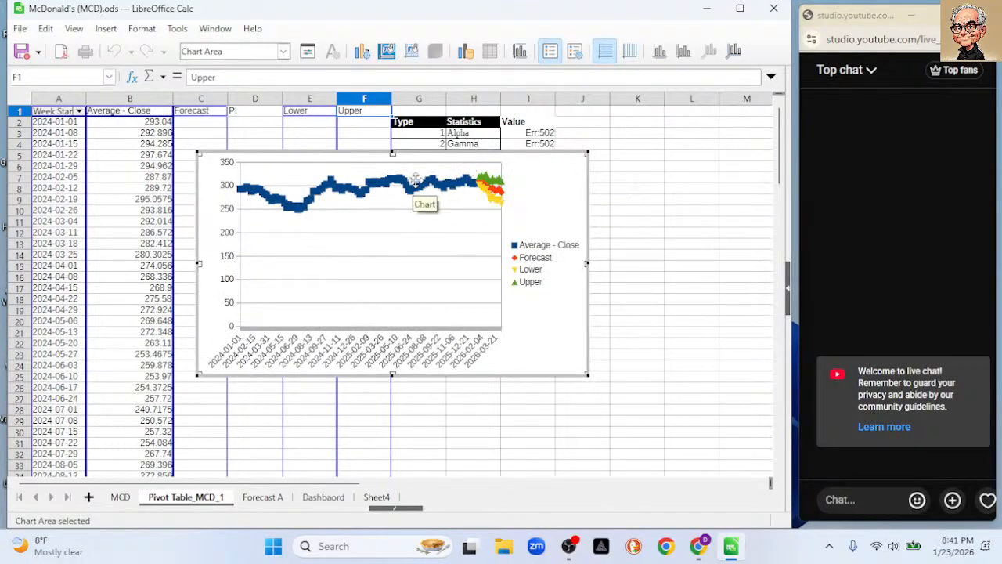
Set the line style of the chart's Average - Close series to Continuous and leave chart editing
double_click(415, 194)
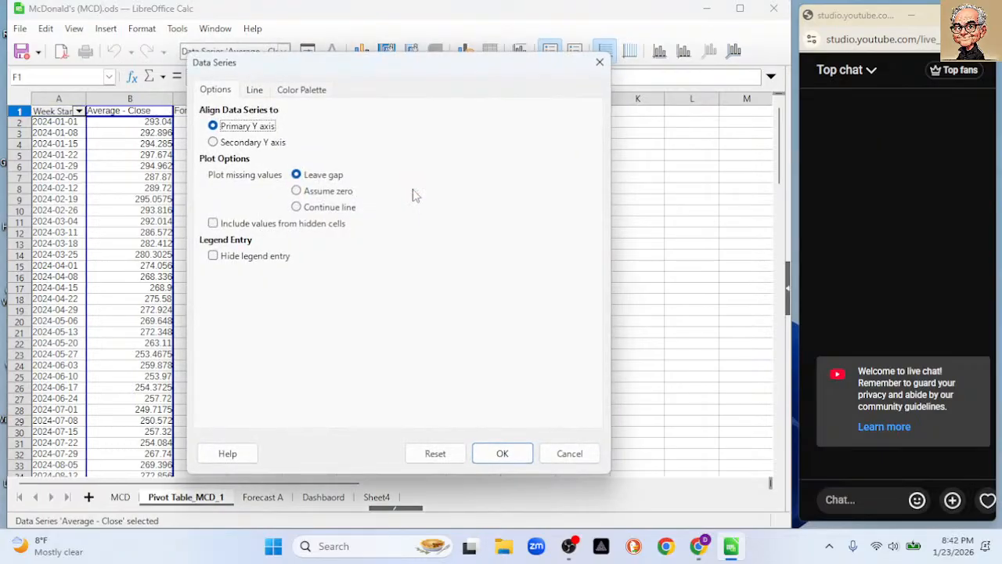
left_click(254, 91)
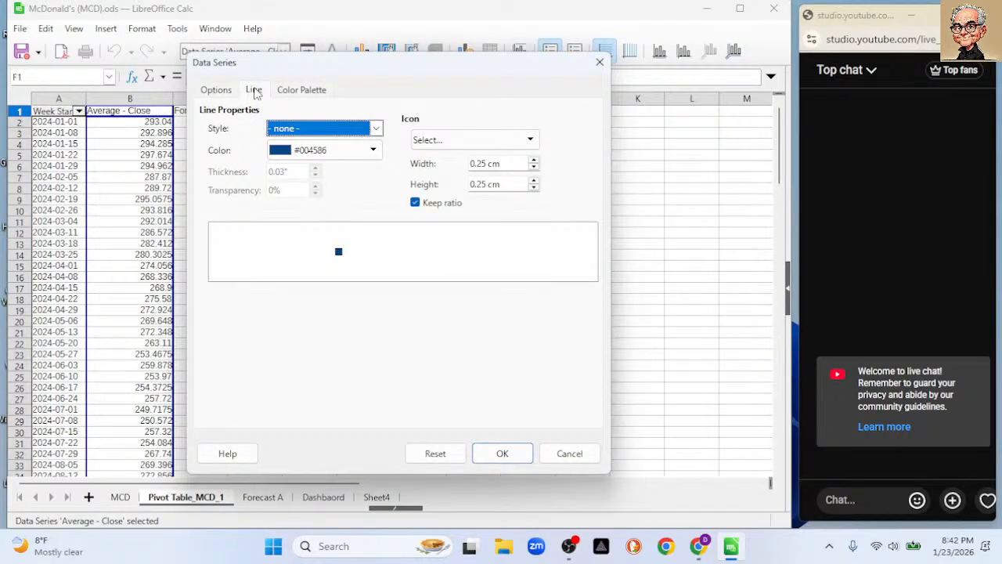
left_click(375, 128)
left_click(319, 157)
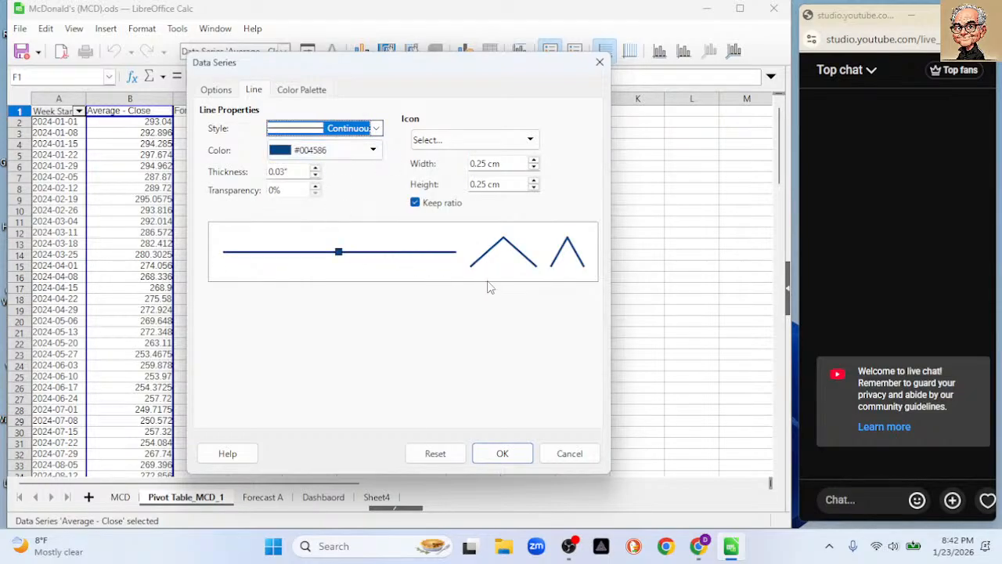
left_click(491, 452)
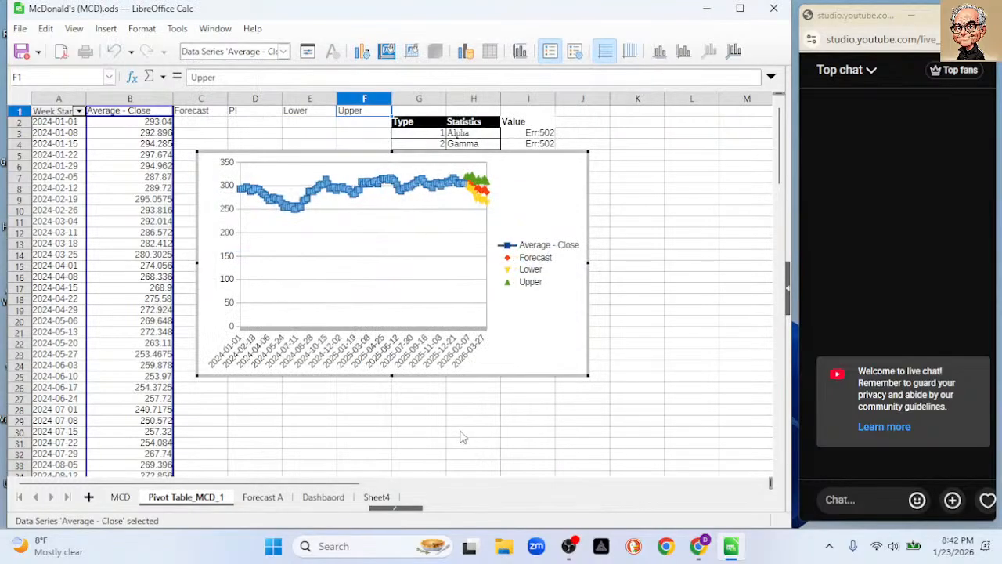
left_click(562, 349)
left_click(620, 372)
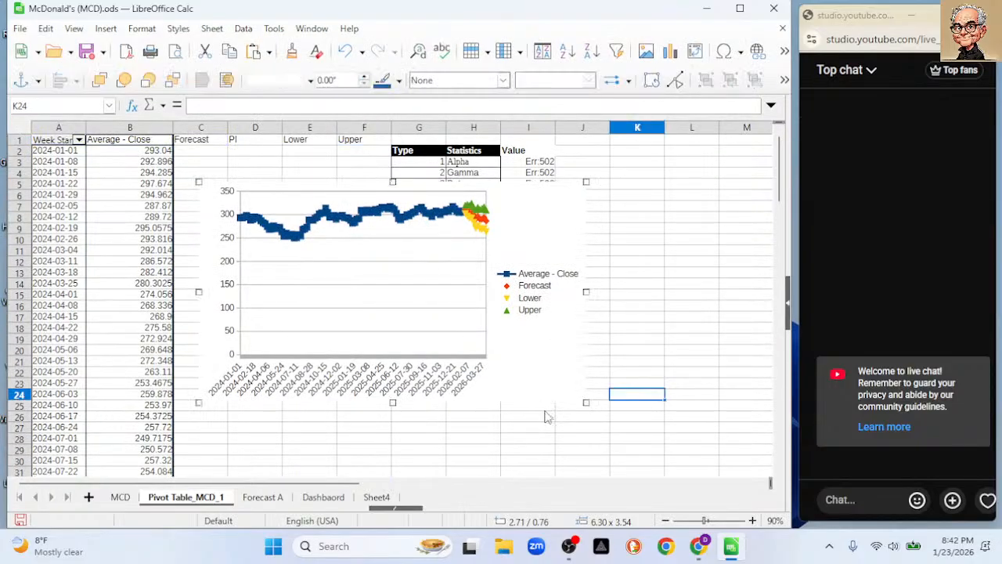
Replace the points-only chart with a lines-only line chart of columns A, B, C, E and F, placed over columns B to H
key("Delete")
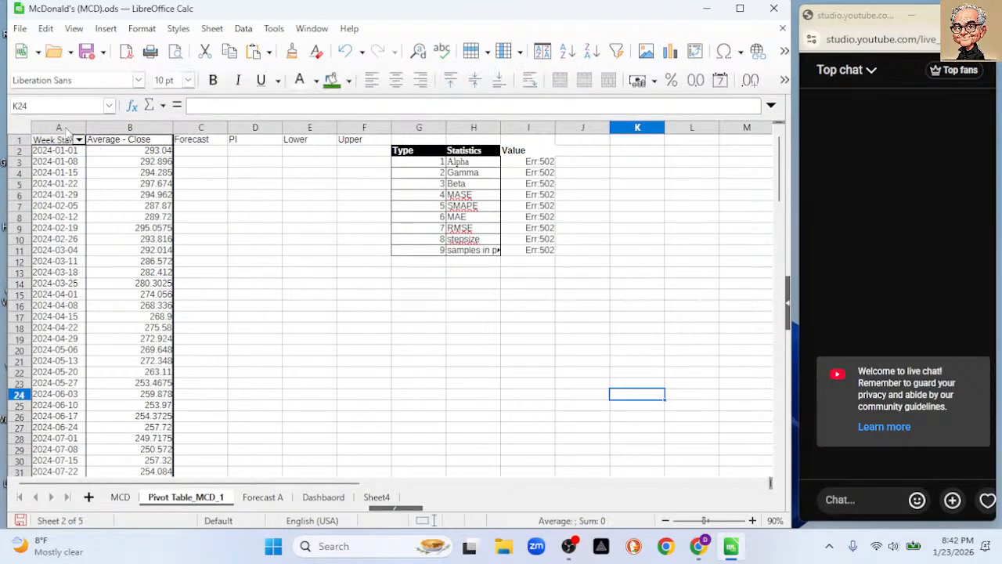
left_click(67, 129)
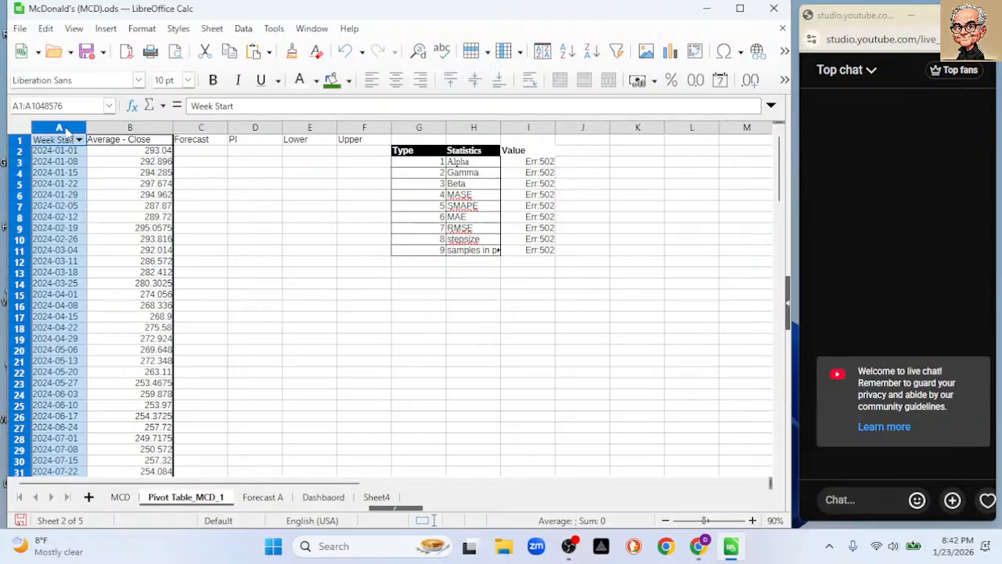
left_click(113, 129, "ctrl")
left_click(197, 129, "ctrl")
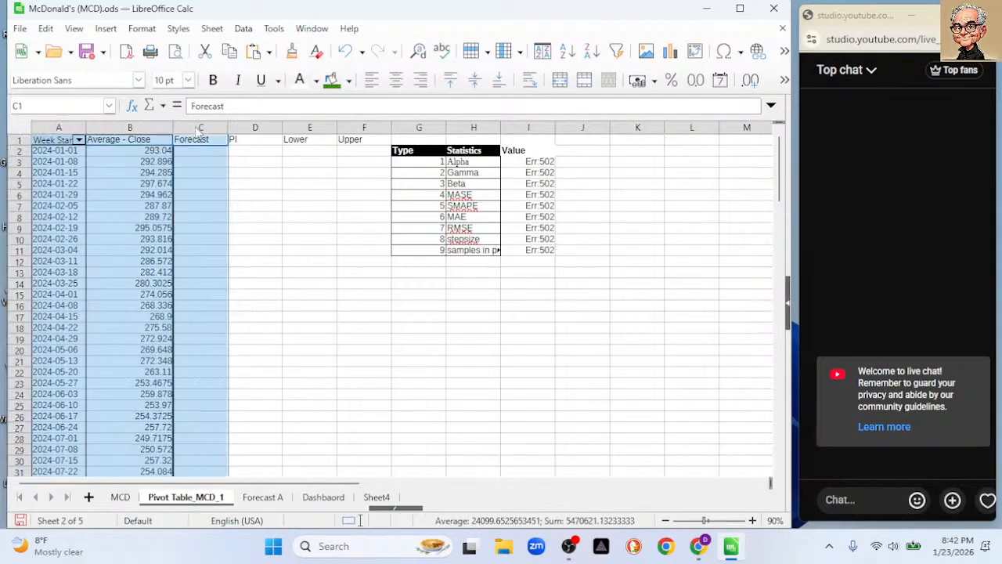
left_click(305, 128, "ctrl")
left_click(362, 128, "ctrl")
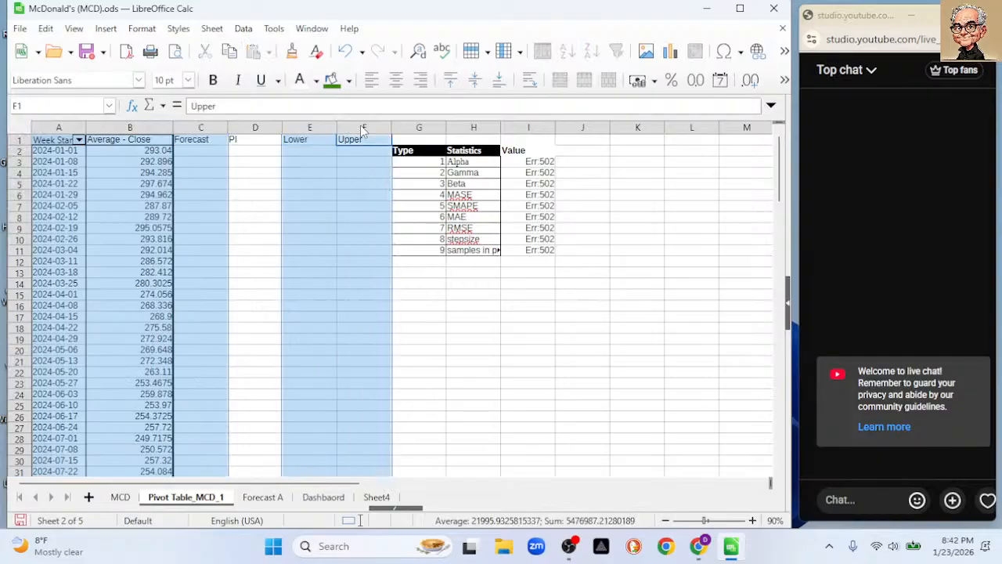
left_click(107, 29)
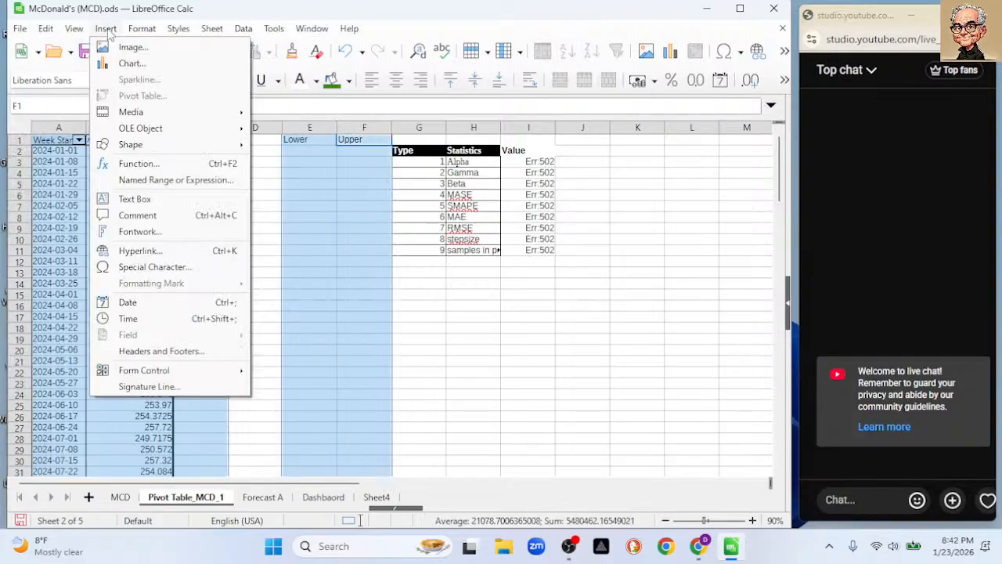
left_click(126, 63)
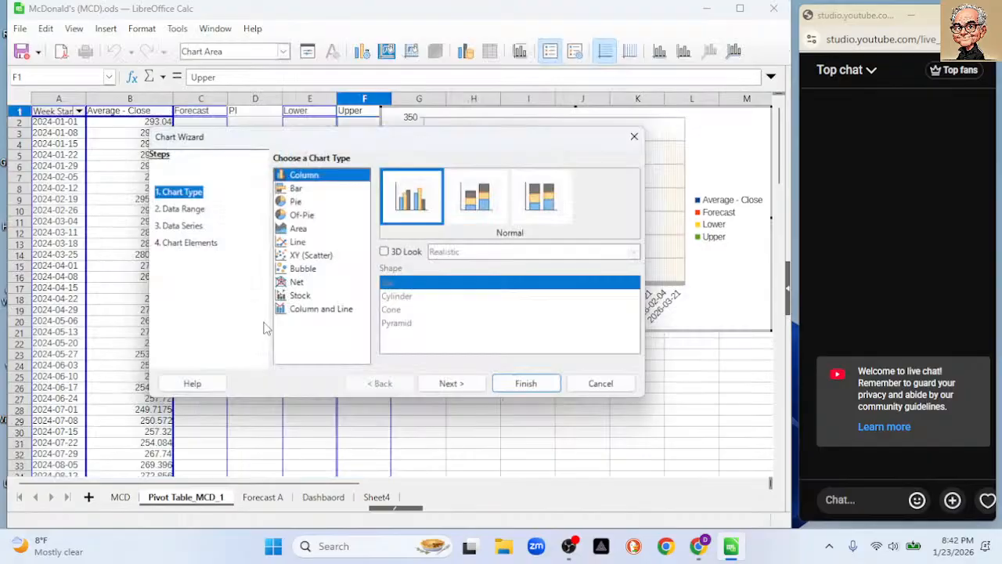
left_click(288, 245)
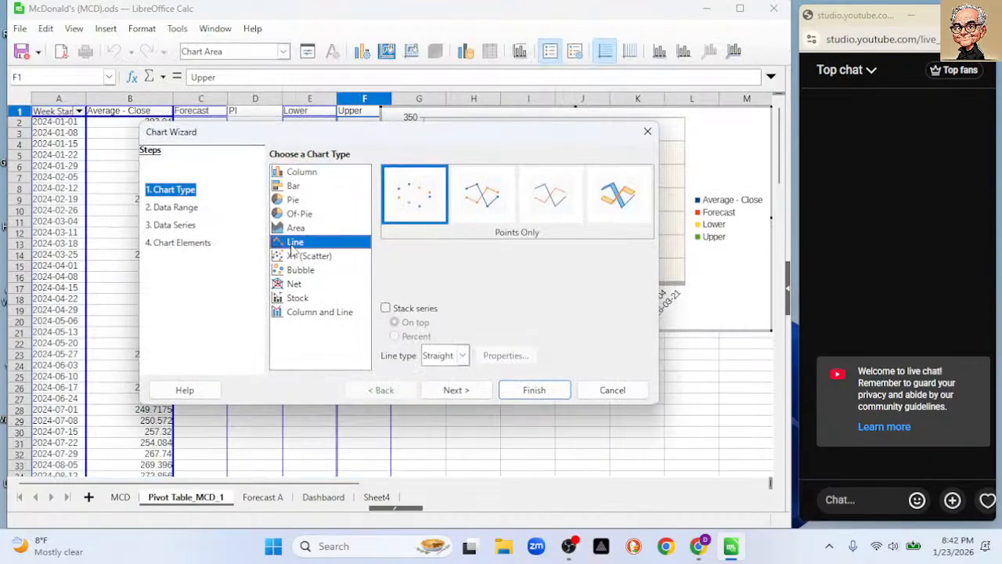
left_click(559, 199)
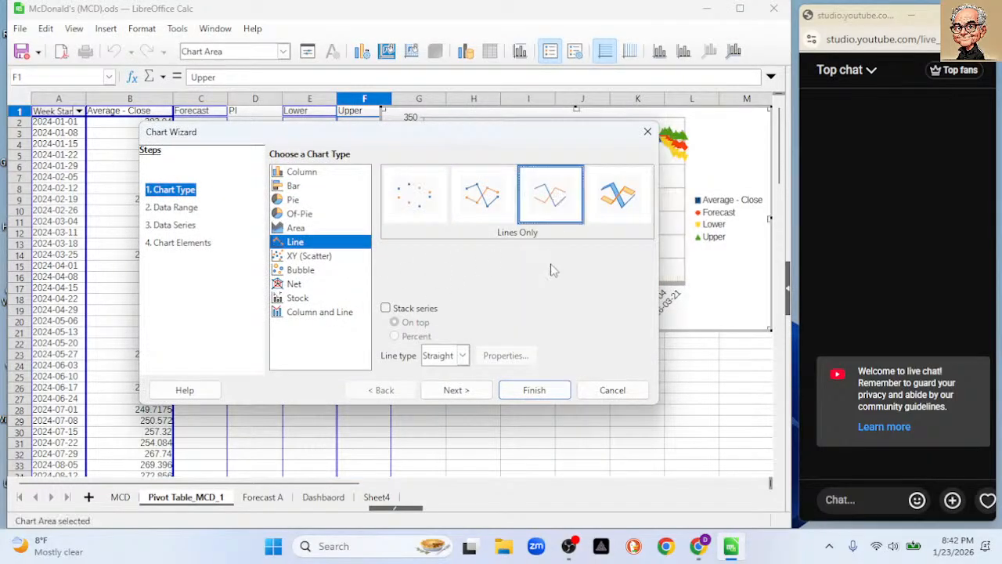
left_click(537, 393)
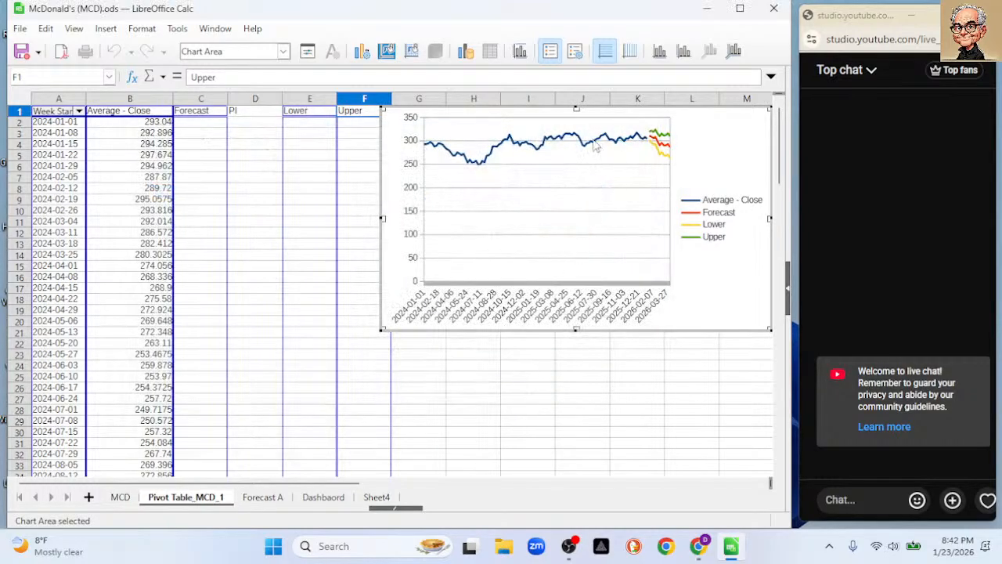
left_click_drag(556, 112, 283, 168)
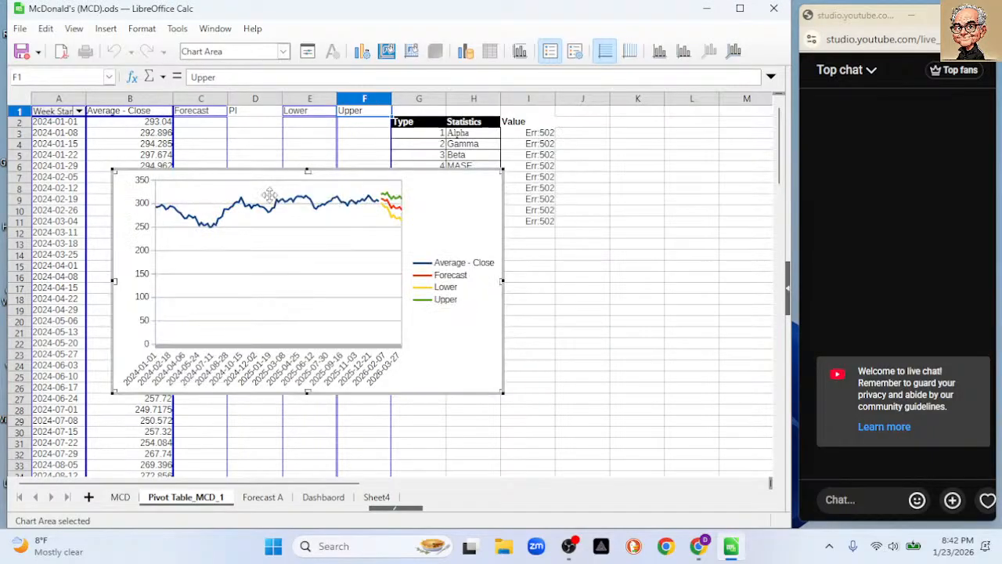
Set the new chart's legend position to Bottom
left_click(450, 266)
double_click(450, 266)
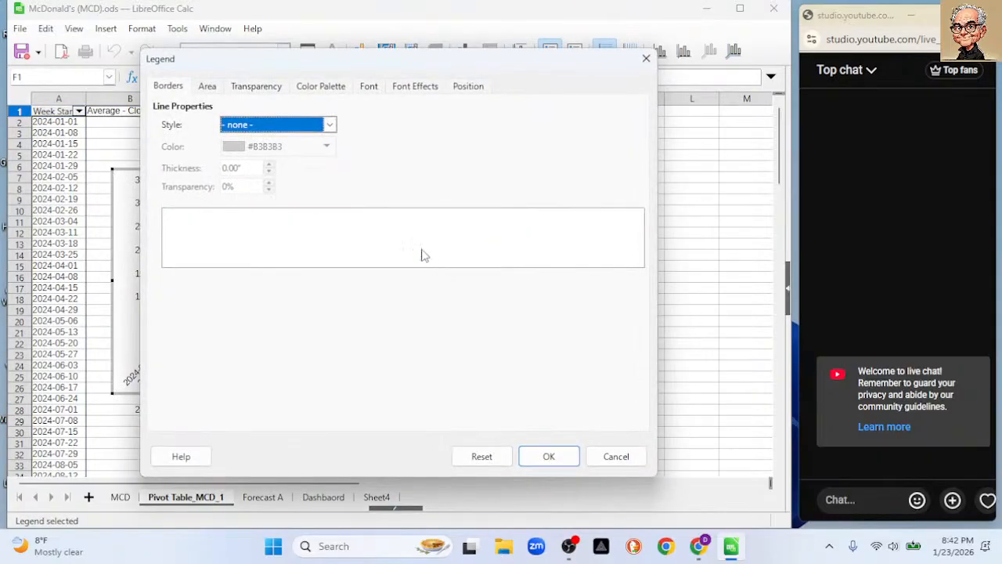
left_click(474, 89)
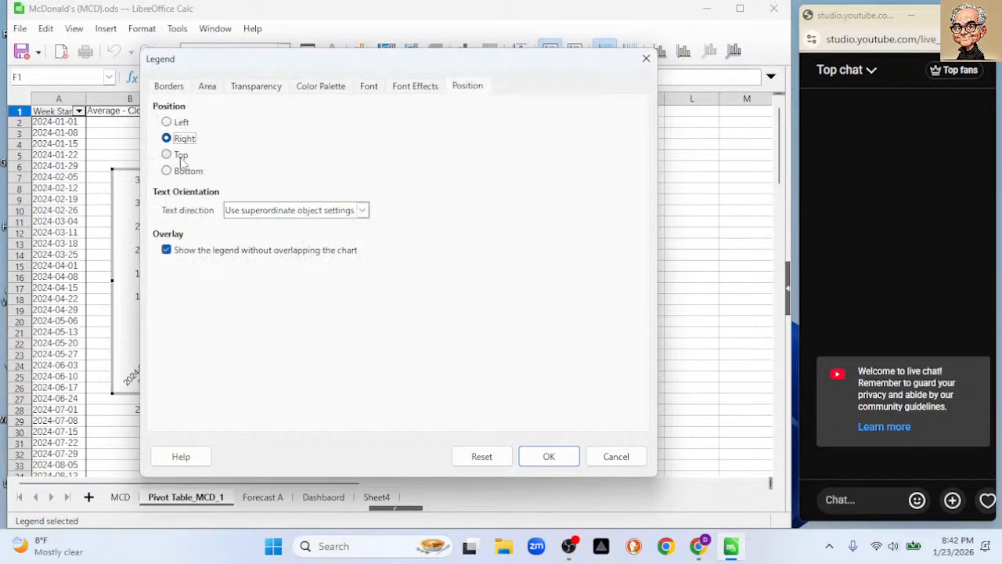
left_click(167, 172)
left_click(548, 456)
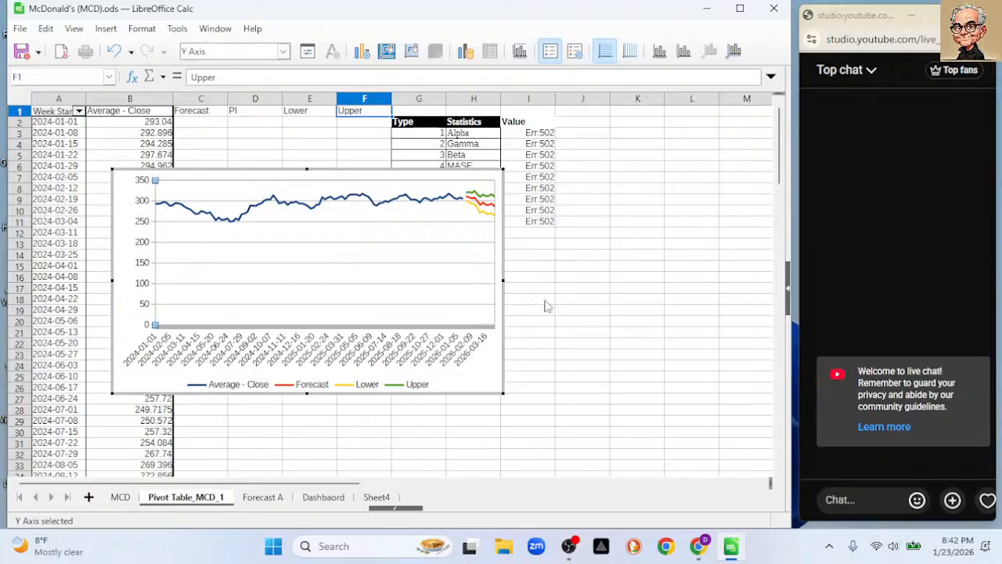
Turn off the automatic minimum of the chart's Y axis and set the minimum to 245
left_click(600, 320)
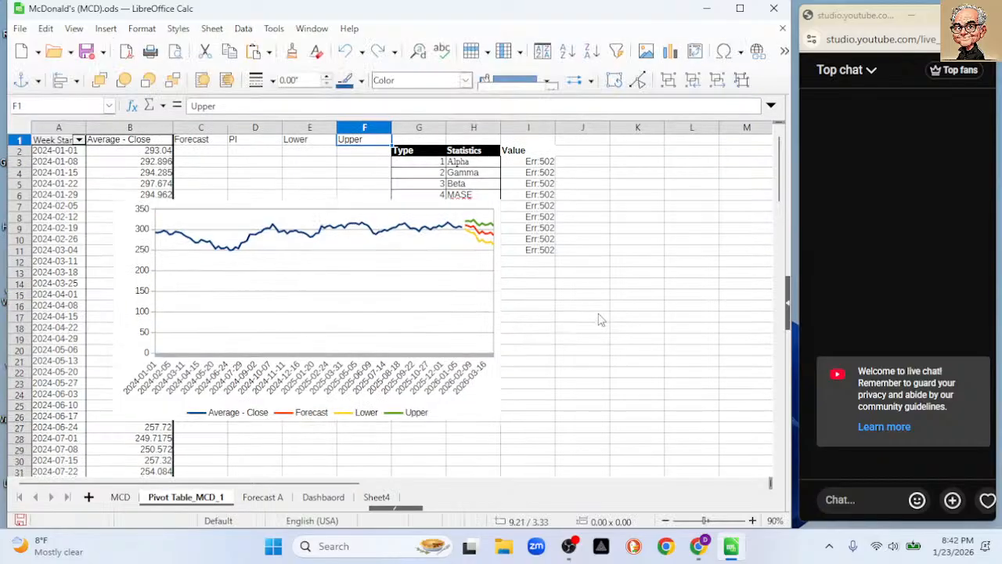
double_click(144, 278)
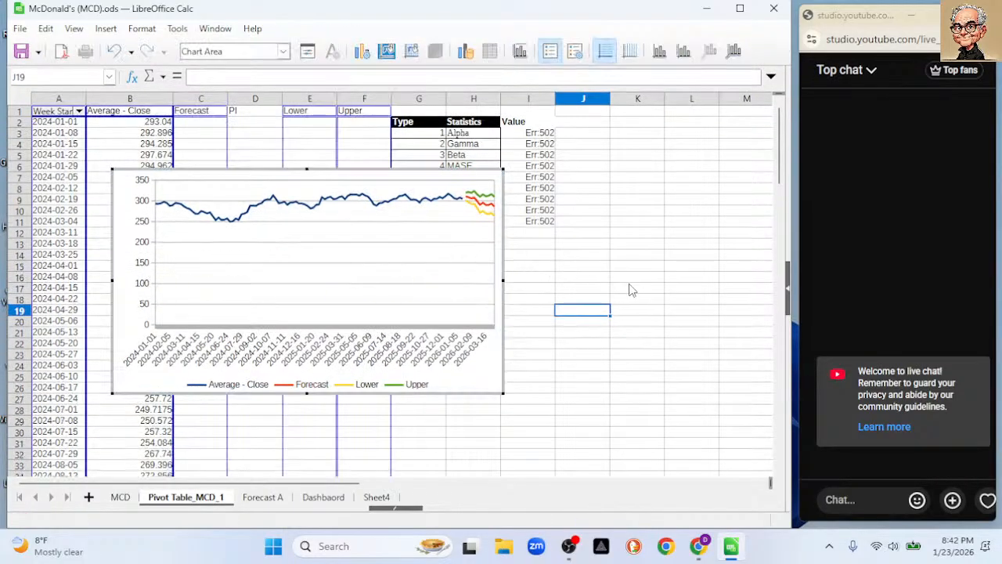
left_click(630, 288)
double_click(138, 289)
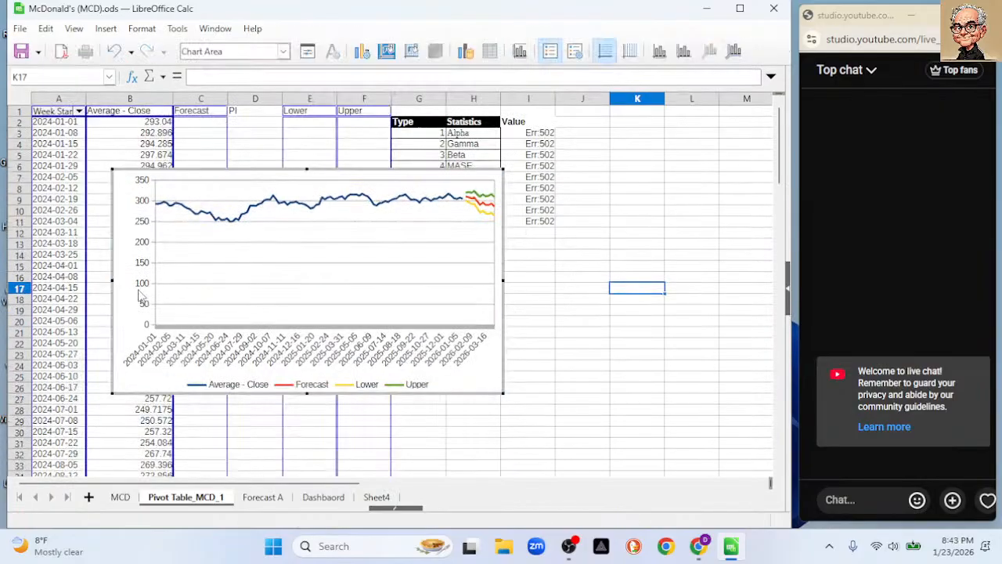
double_click(139, 288)
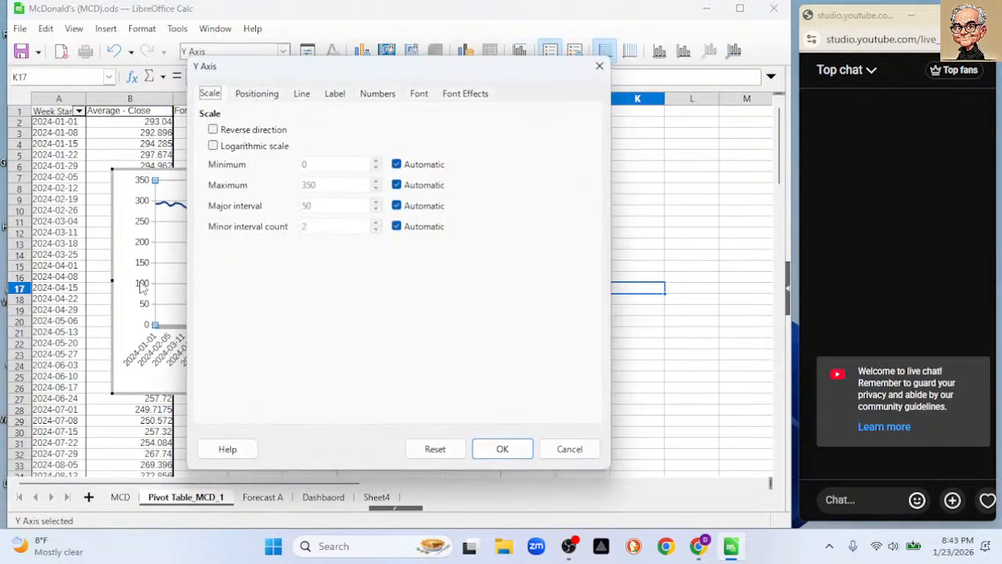
left_click(396, 163)
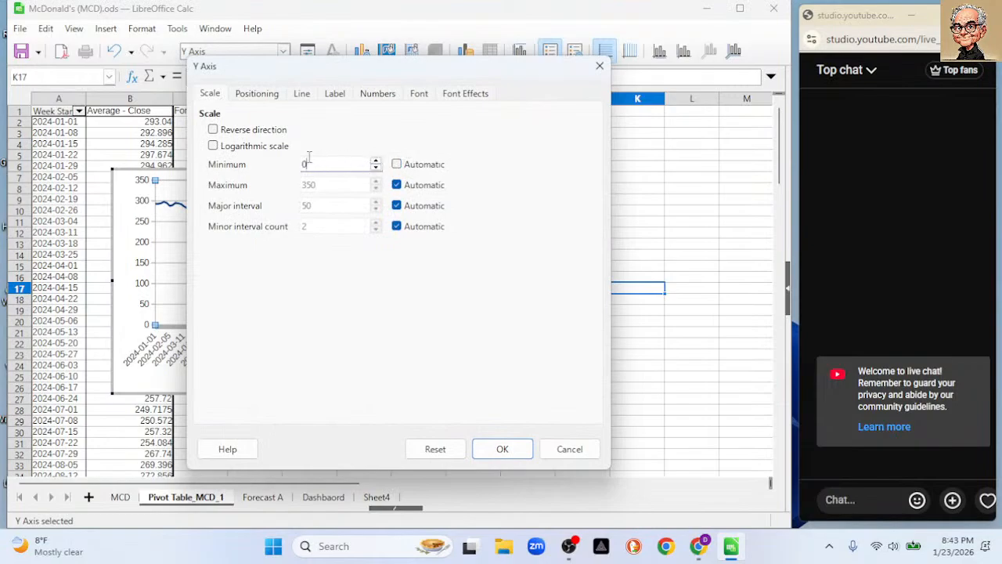
double_click(305, 164)
type("245")
left_click(509, 454)
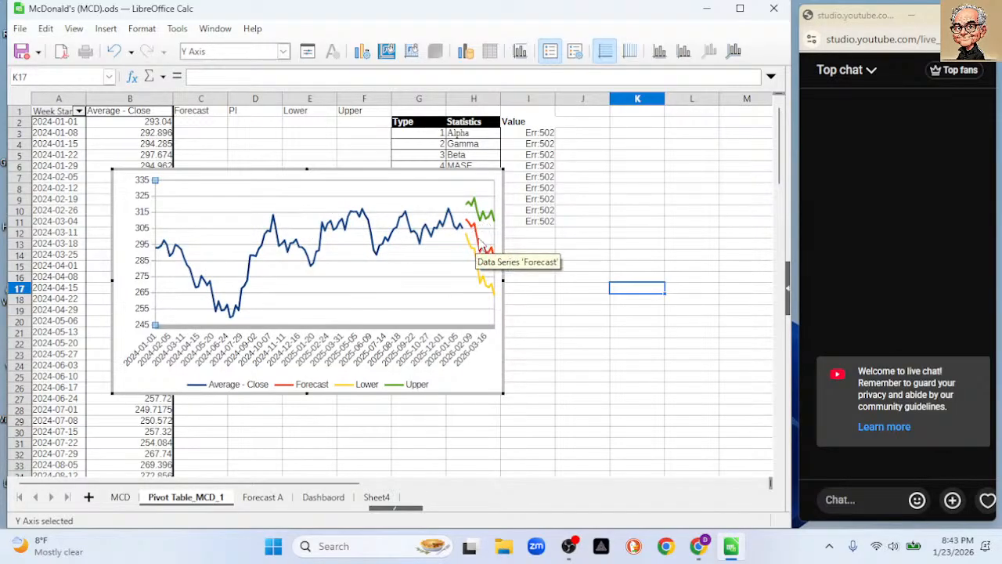
Show the disclaimer2.png image from the LibreOfficeCalc folder in Paint, and close it to return to the workbook
left_click(503, 552)
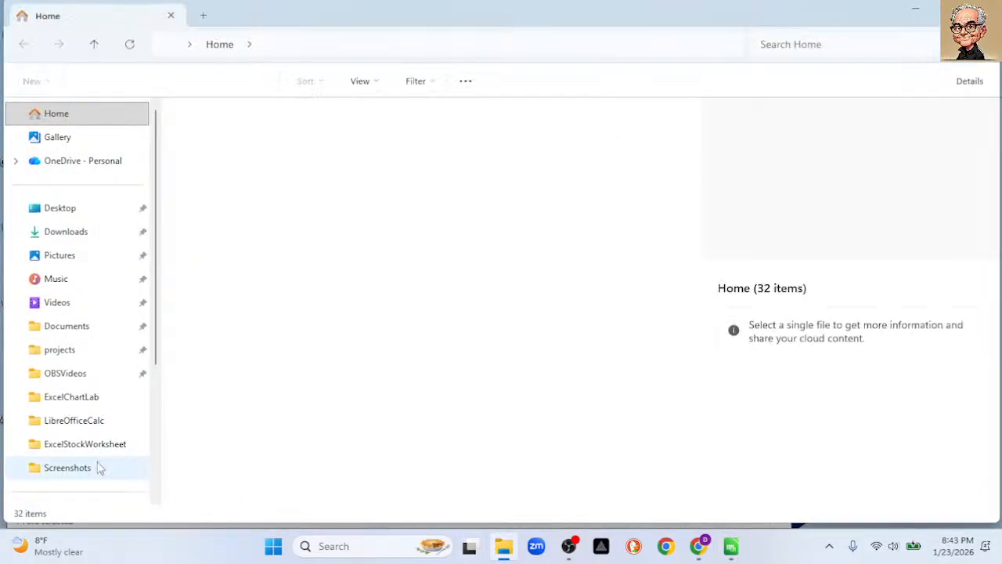
left_click(78, 422)
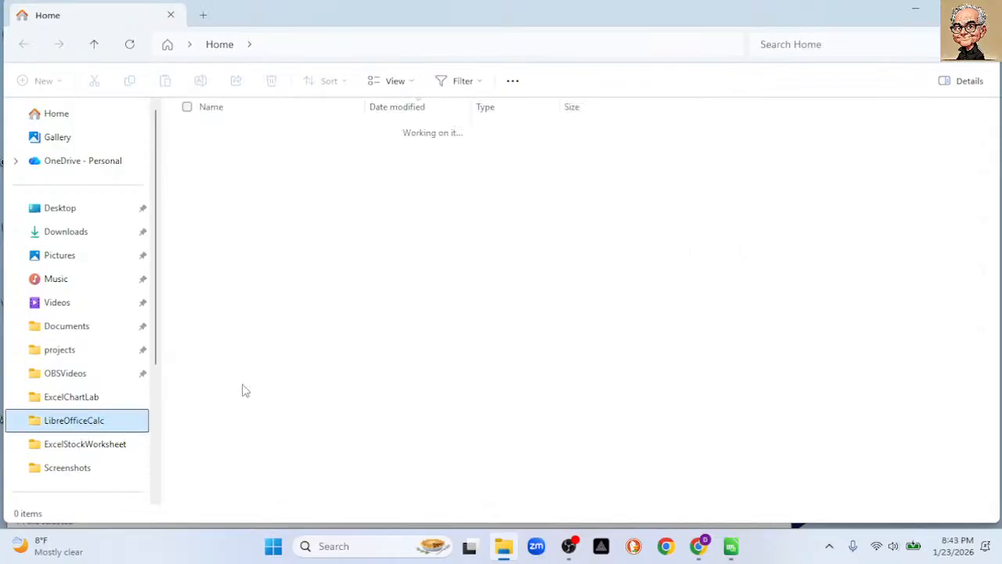
double_click(215, 439)
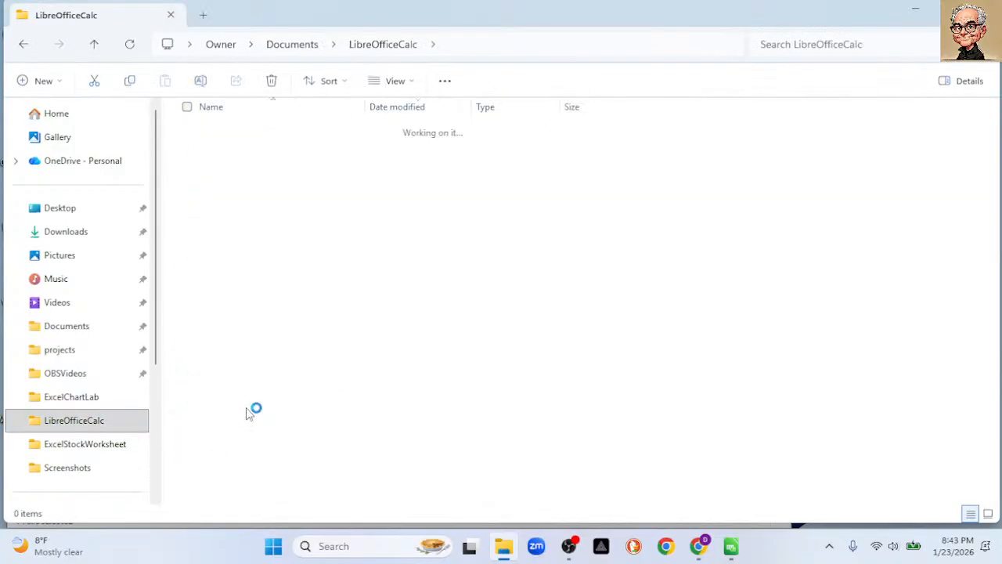
left_click(298, 153)
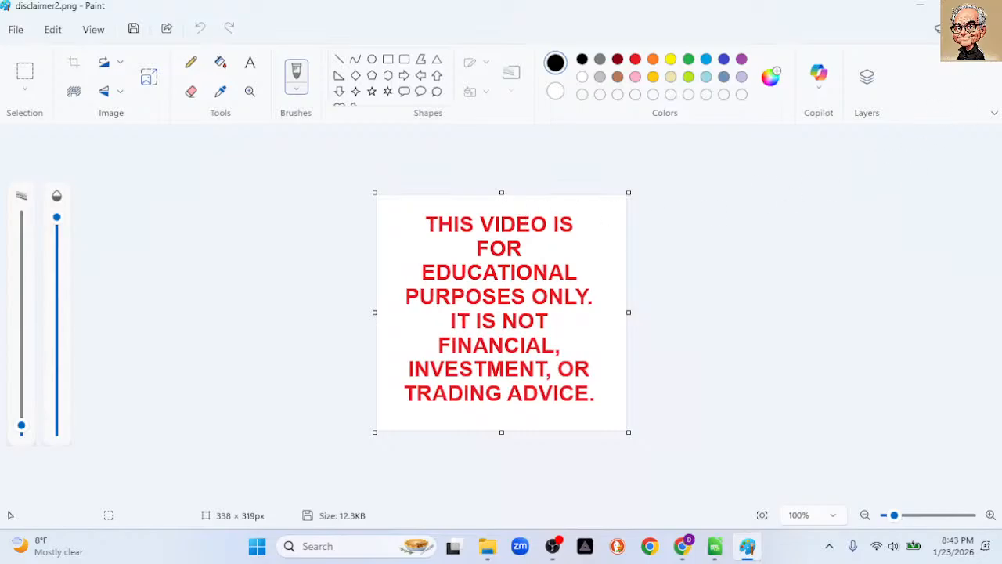
left_click(984, 6)
left_click(985, 9)
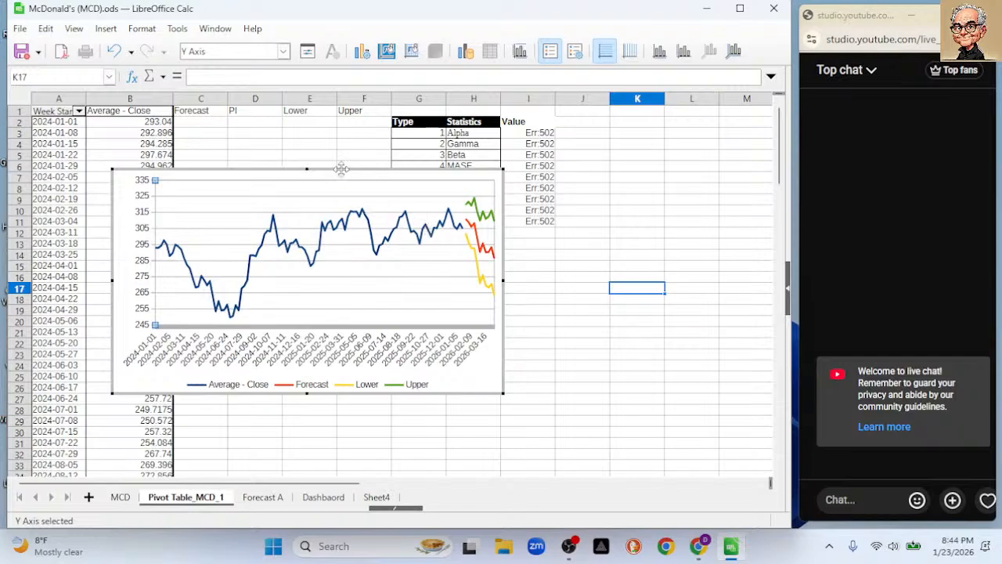
Move the forecast chart over columns F to L, delete its Y axis and leave chart editing
left_click_drag(380, 181, 565, 154)
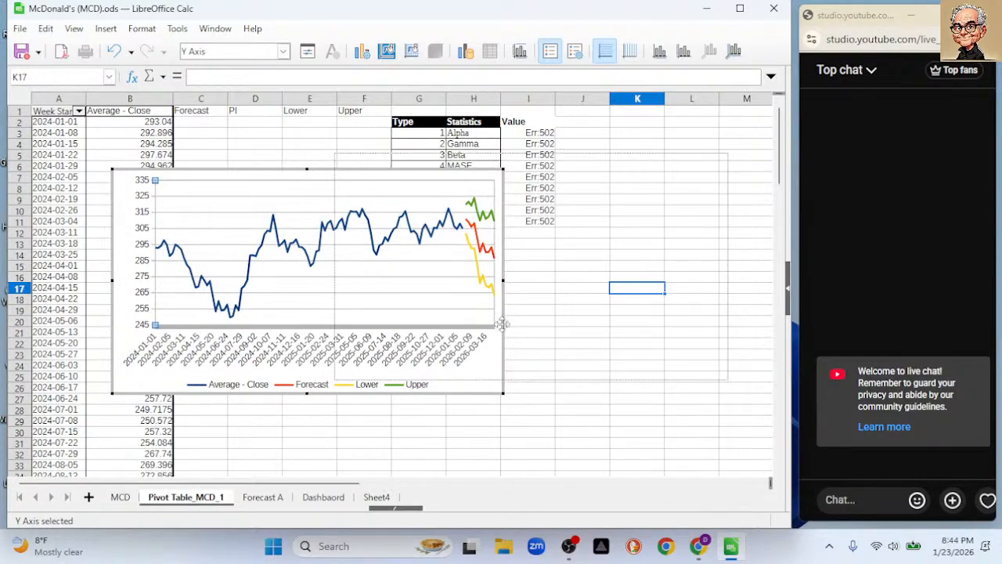
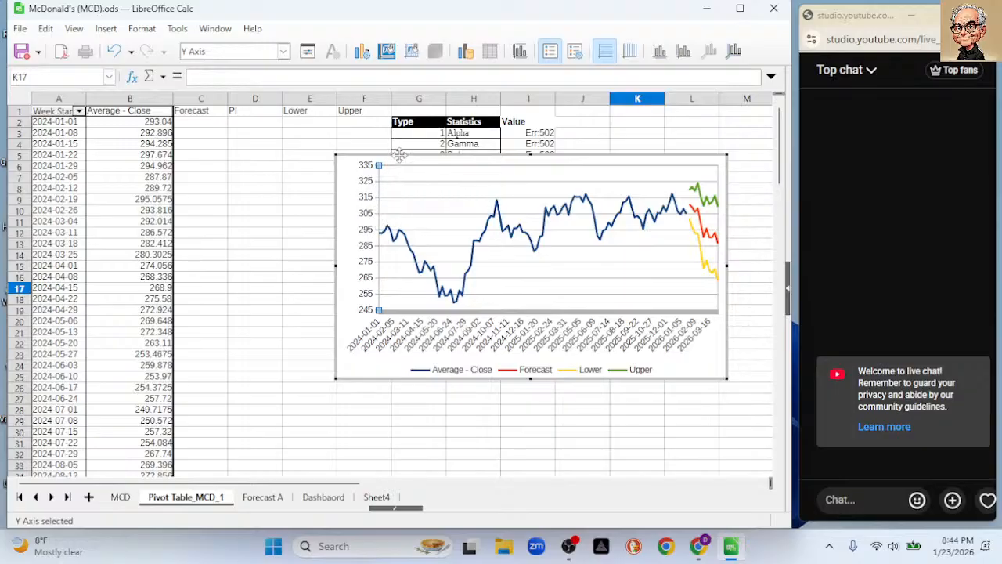
key("Delete")
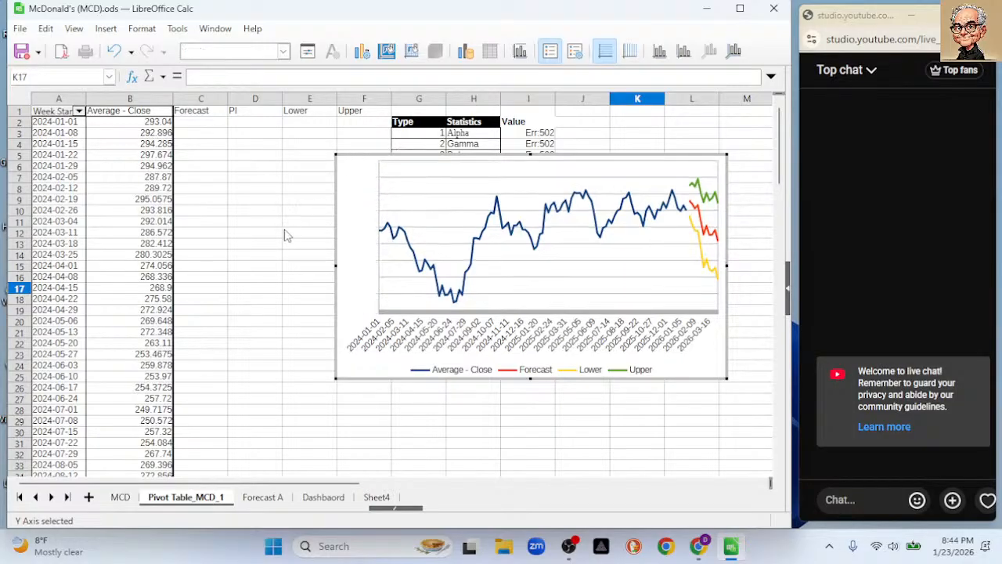
left_click(280, 235)
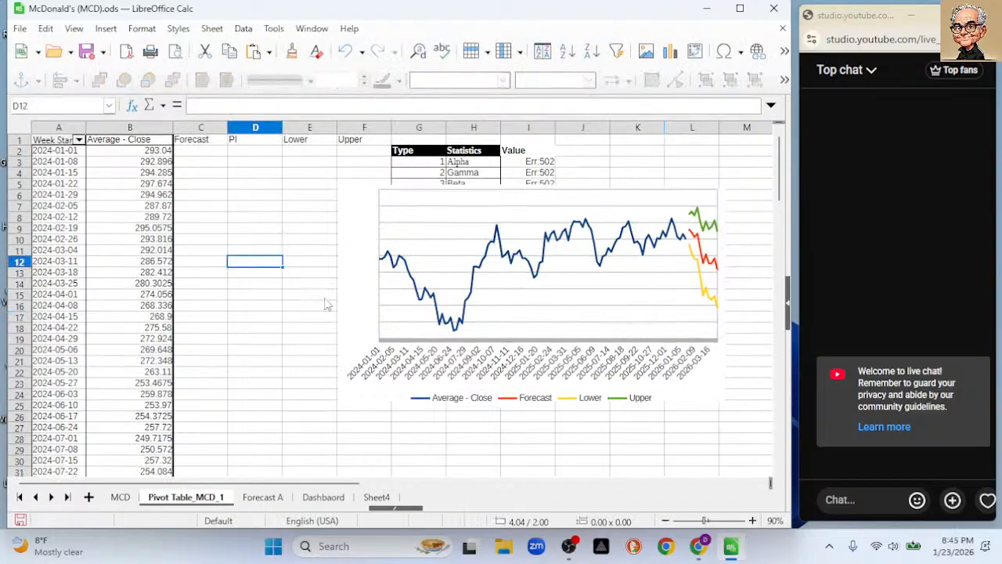
Cut the forecast chart, paste it at cell B84 of the Dashbaord sheet, and narrow it to about 5.62 inches wide
left_click(377, 322)
key("Delete")
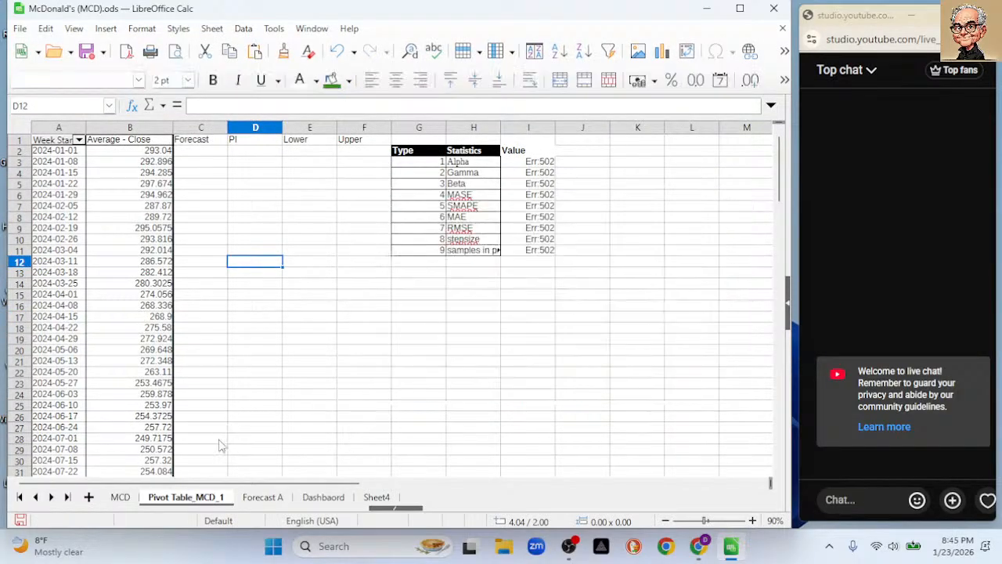
left_click(319, 500)
scroll(227, 415, "down", 3)
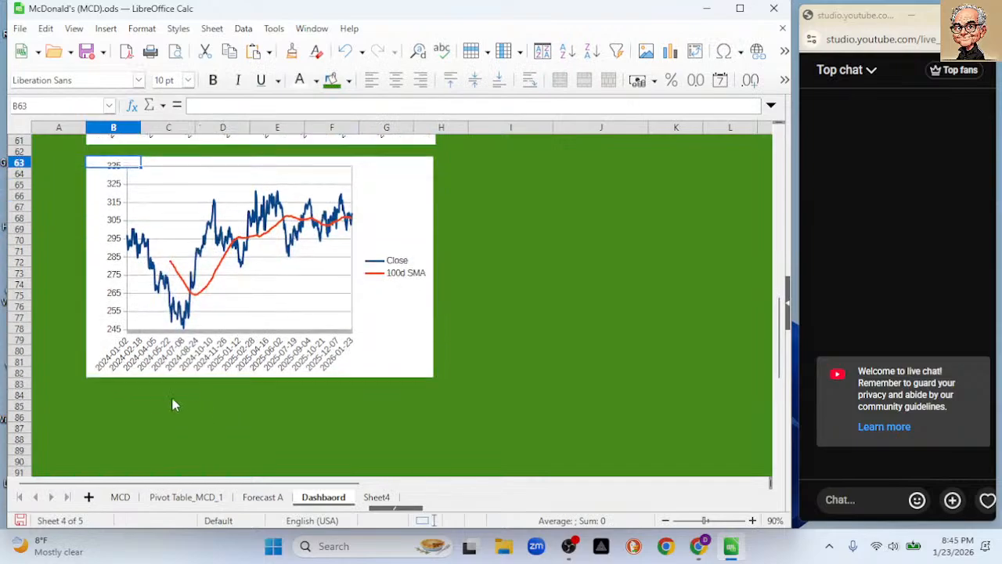
left_click(100, 396)
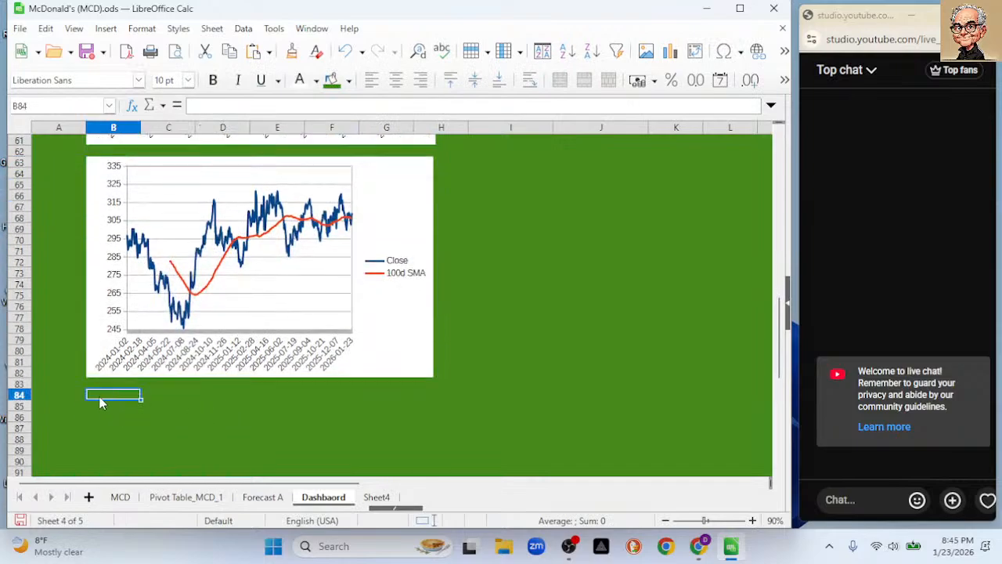
key("ctrl+v")
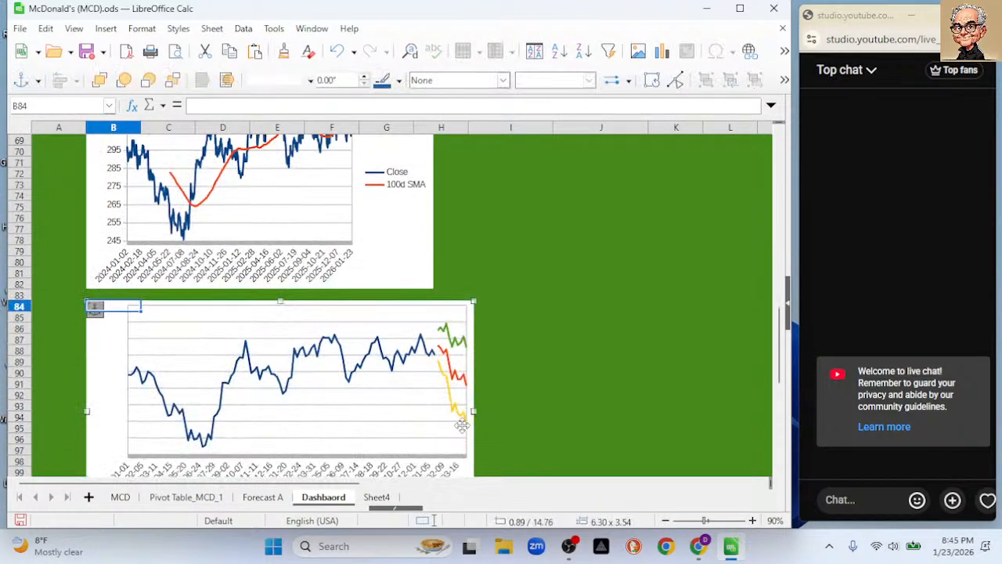
left_click_drag(473, 411, 431, 406)
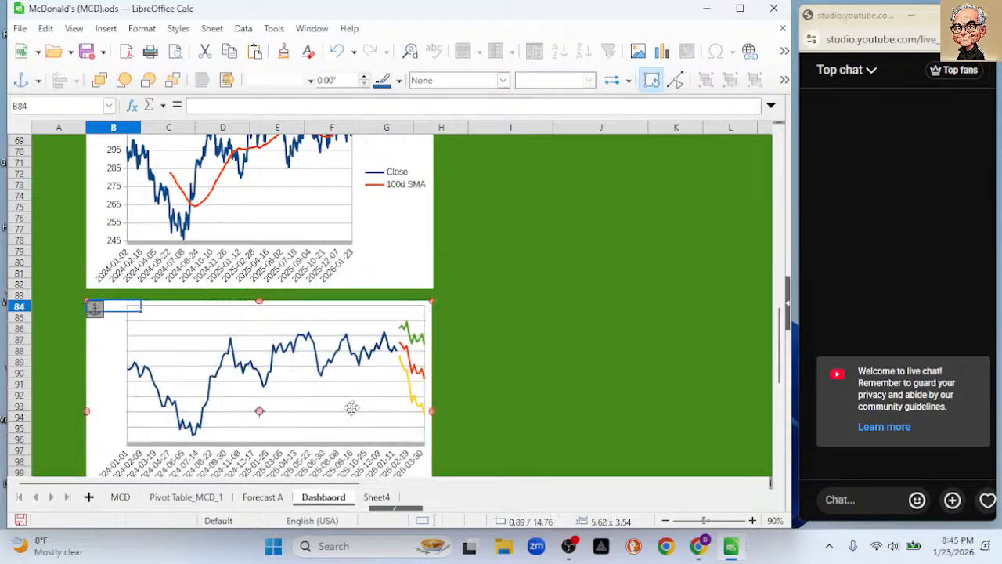
Save the workbook and return to the Pivot Table_MCD_1 sheet
left_click(88, 52)
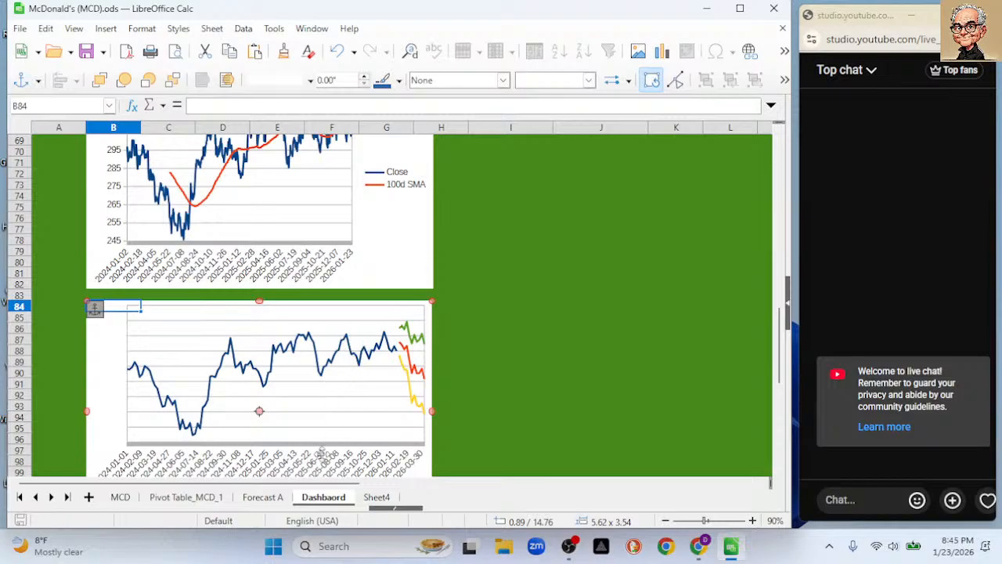
left_click(188, 497)
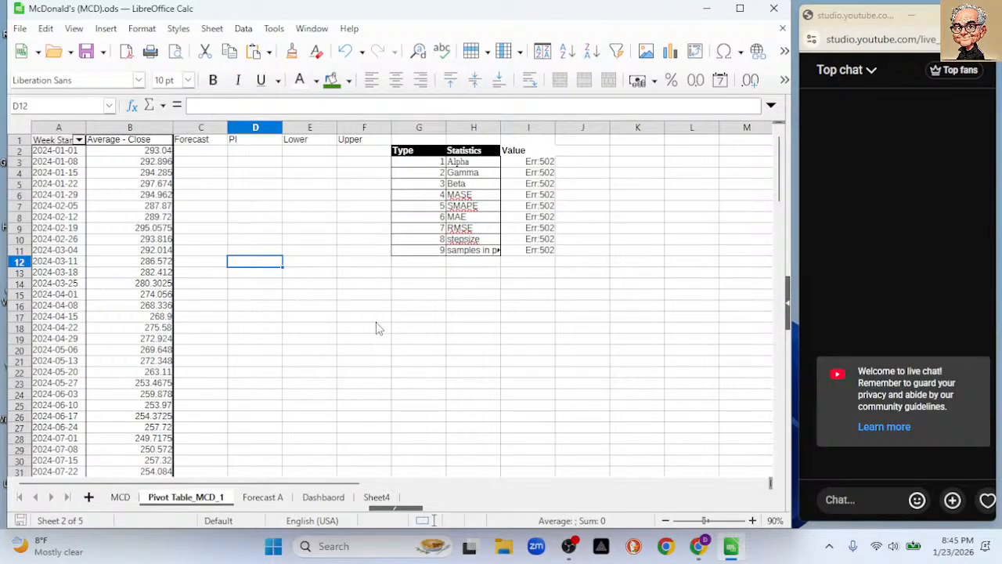
Reopen the FORECAST.ETS.STAT.ADD formula in cell I3 for editing and set its Values argument to B$2:B$109
left_click(530, 164)
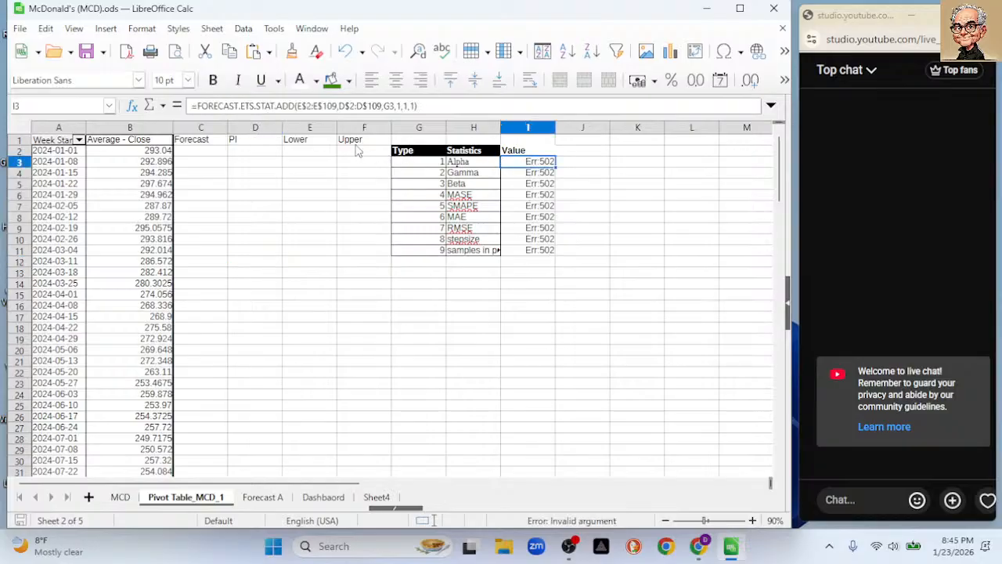
left_click(131, 105)
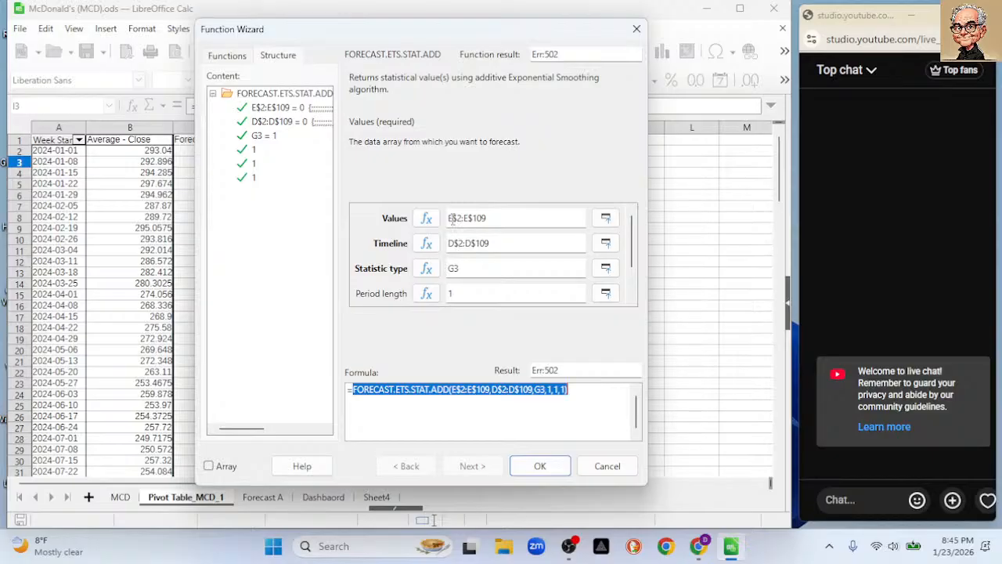
left_click(451, 220)
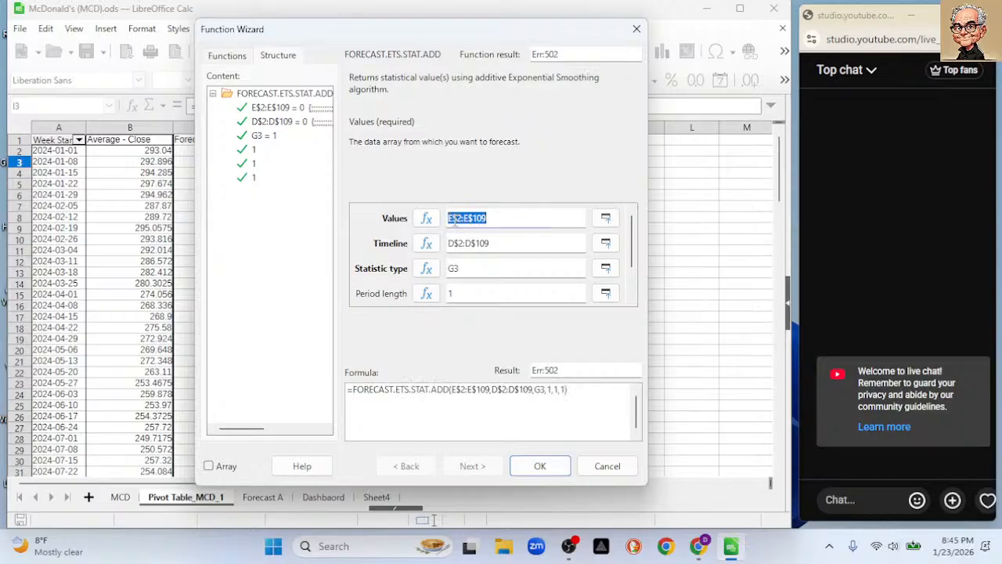
left_click(453, 220)
key("BackSpace")
type("B")
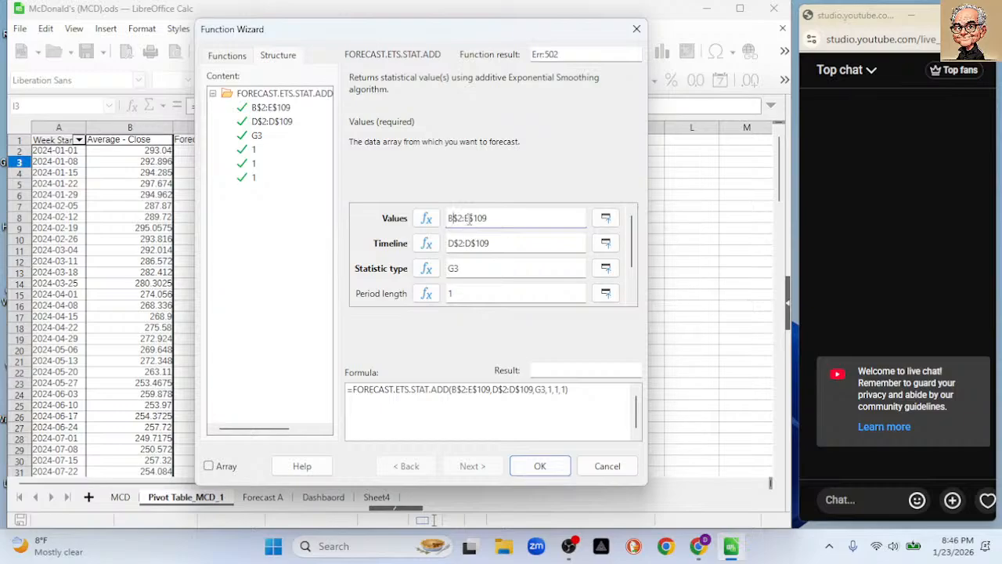
left_click(468, 217)
key("BackSpace")
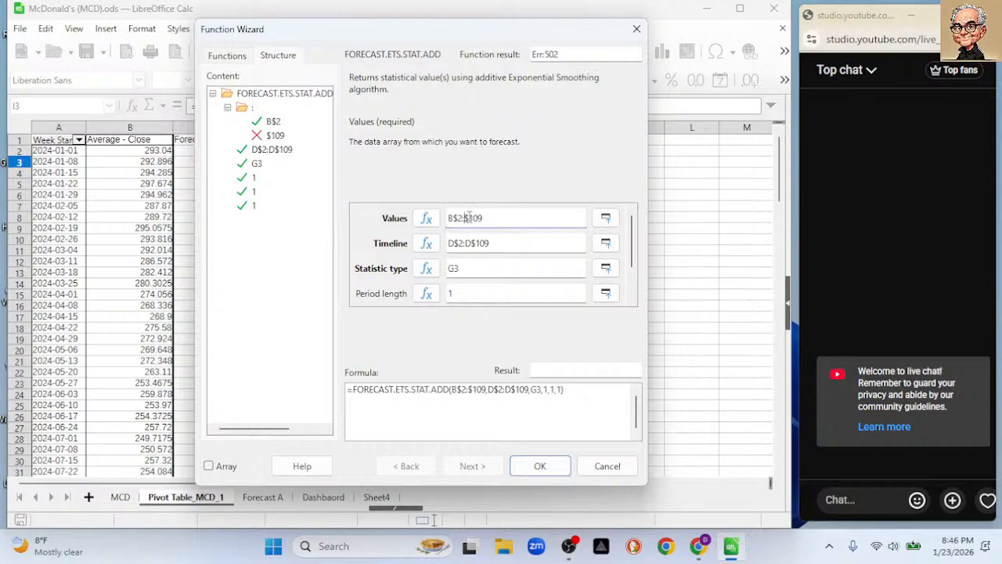
type("B")
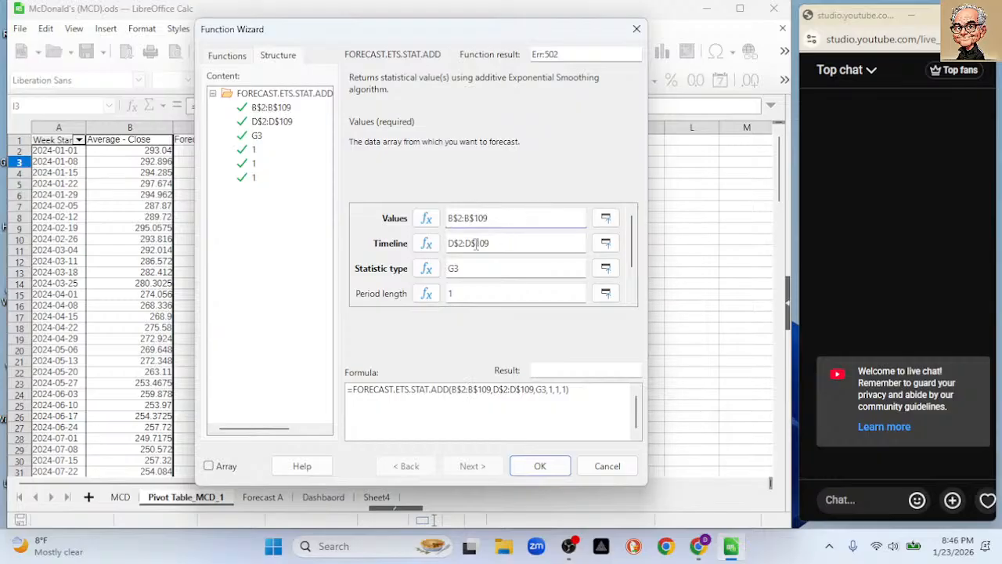
Set the formula's Timeline argument to A$2:A$109
left_click(454, 244)
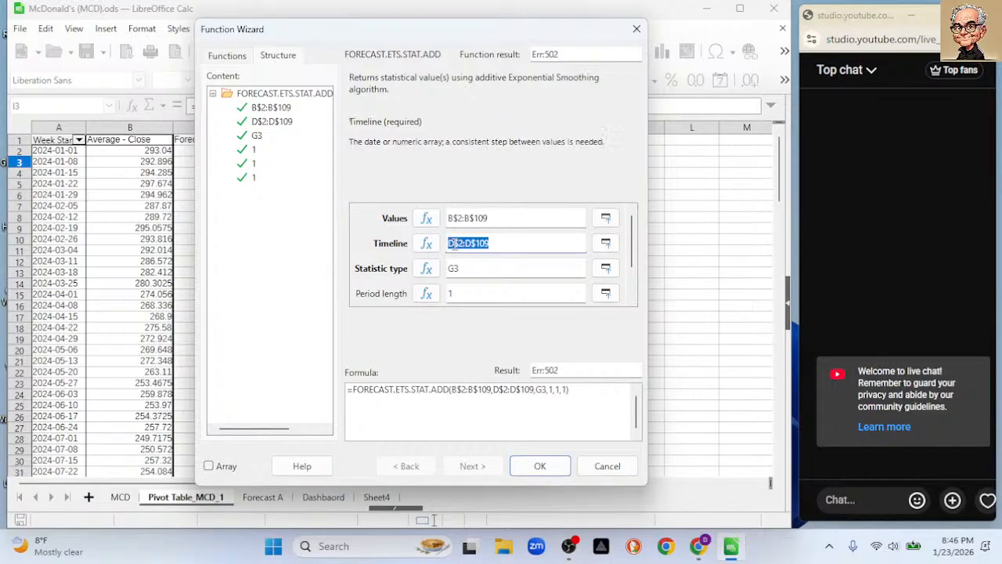
left_click(454, 244)
key("BackSpace")
type("A")
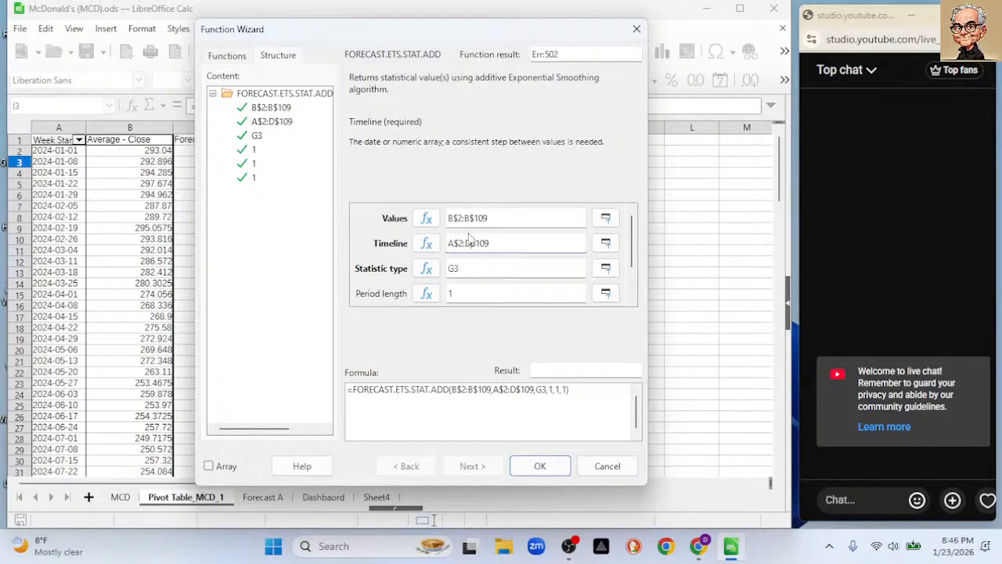
key("BackSpace")
type("A")
left_click(463, 266)
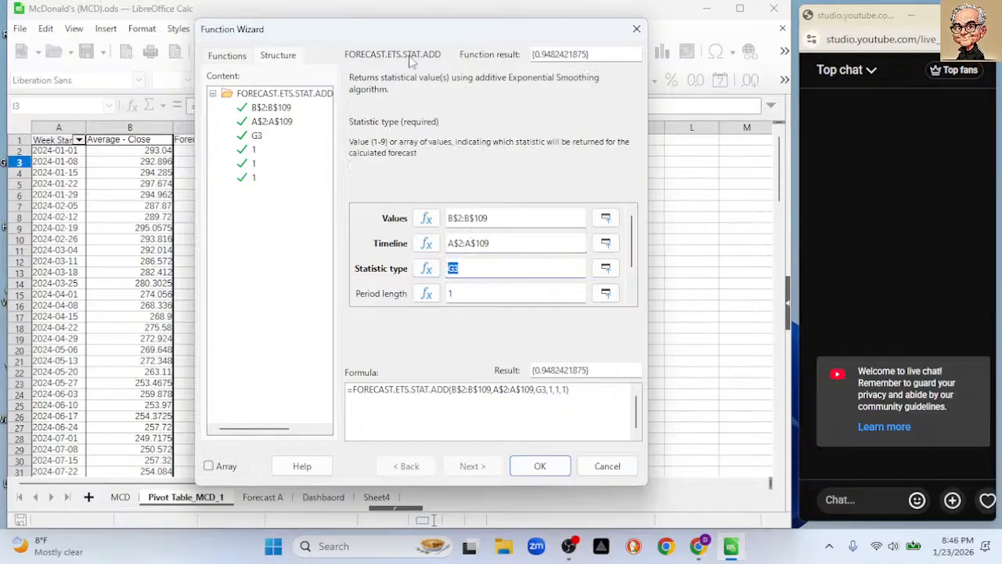
Try to re-pick the Timeline range of the I3 formula from the sheet, and apply the formula
left_click(608, 244)
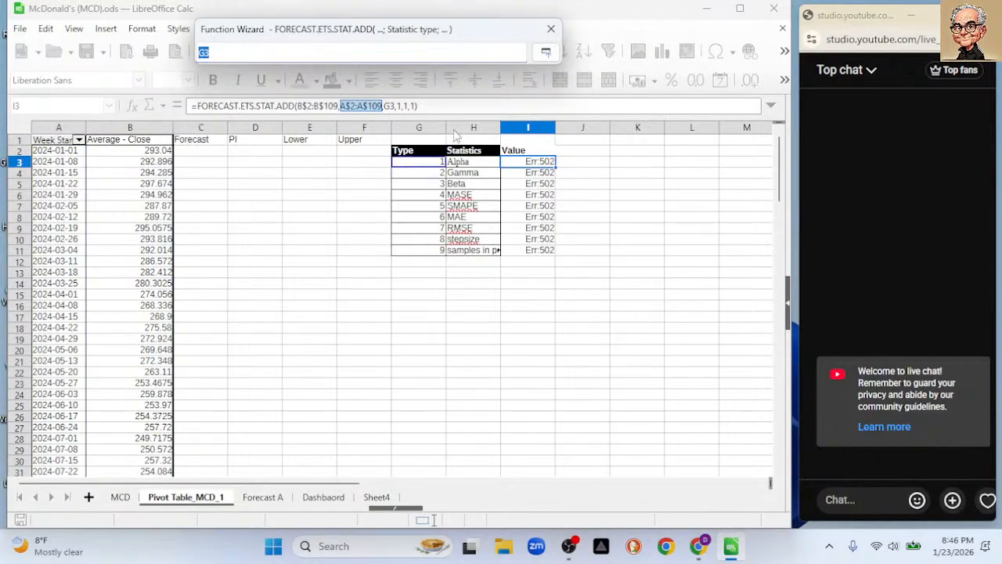
left_click(546, 52)
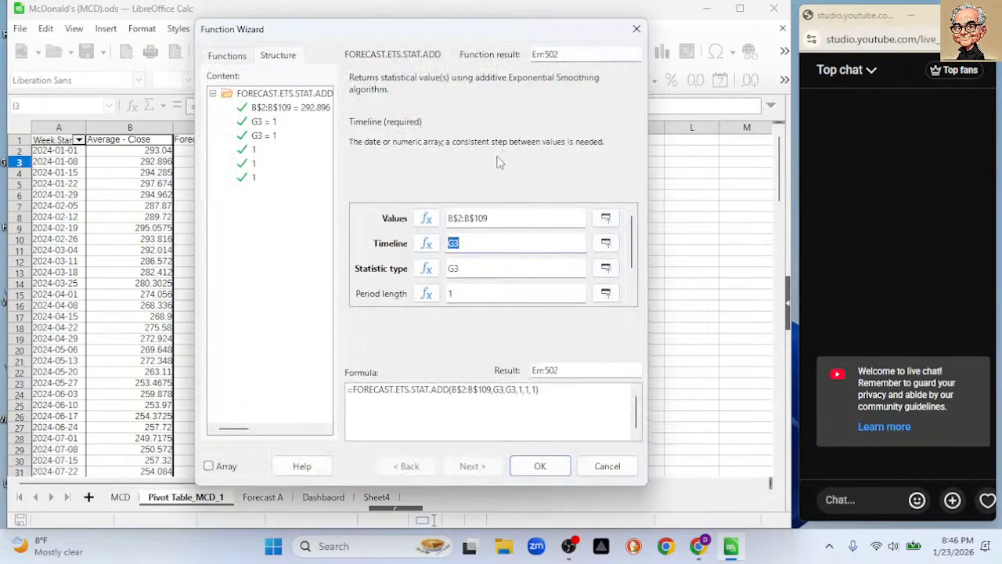
left_click(531, 467)
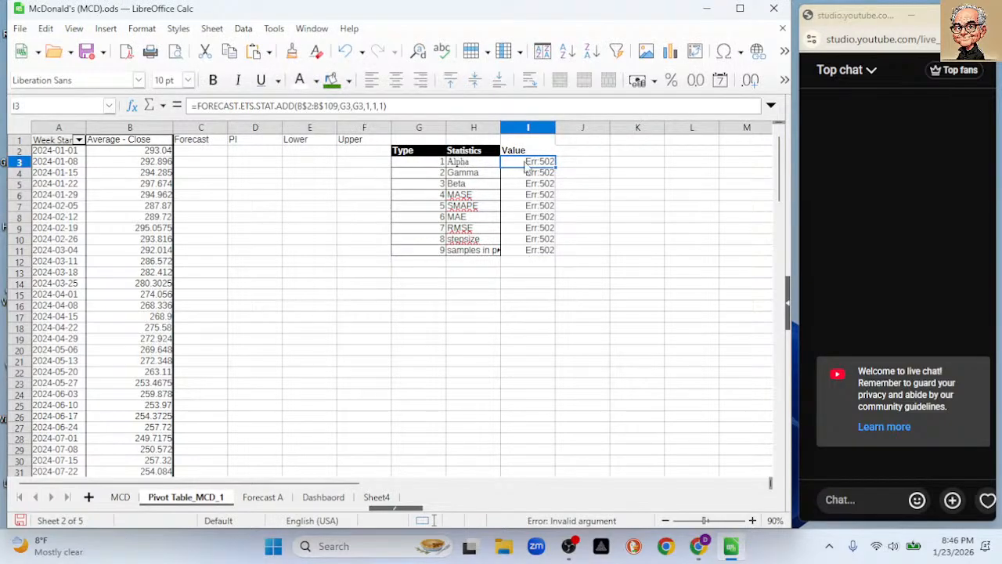
Clear the statistic values in I3:I11 and widen column H to fit its longest label
left_click_drag(526, 165, 527, 258)
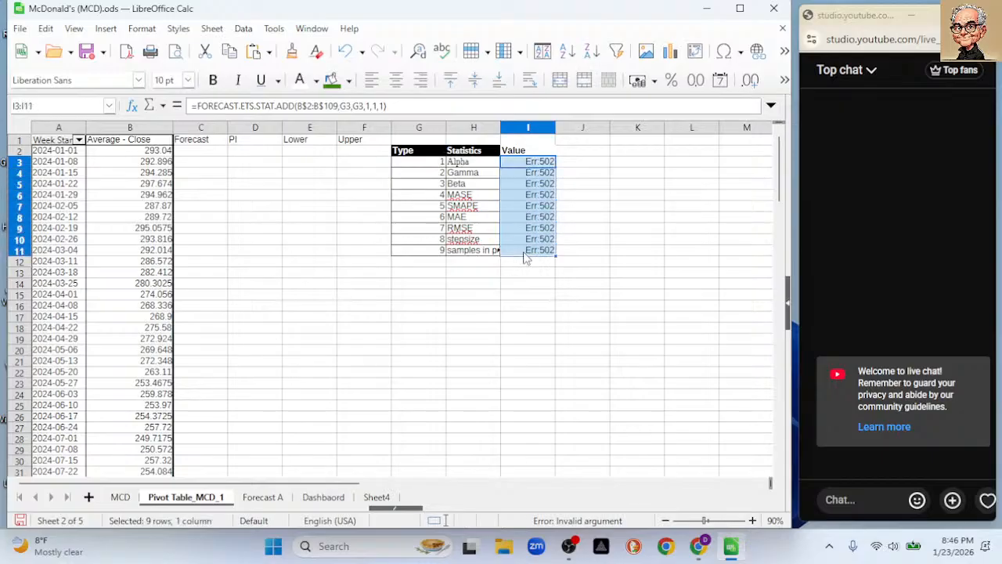
key("Delete")
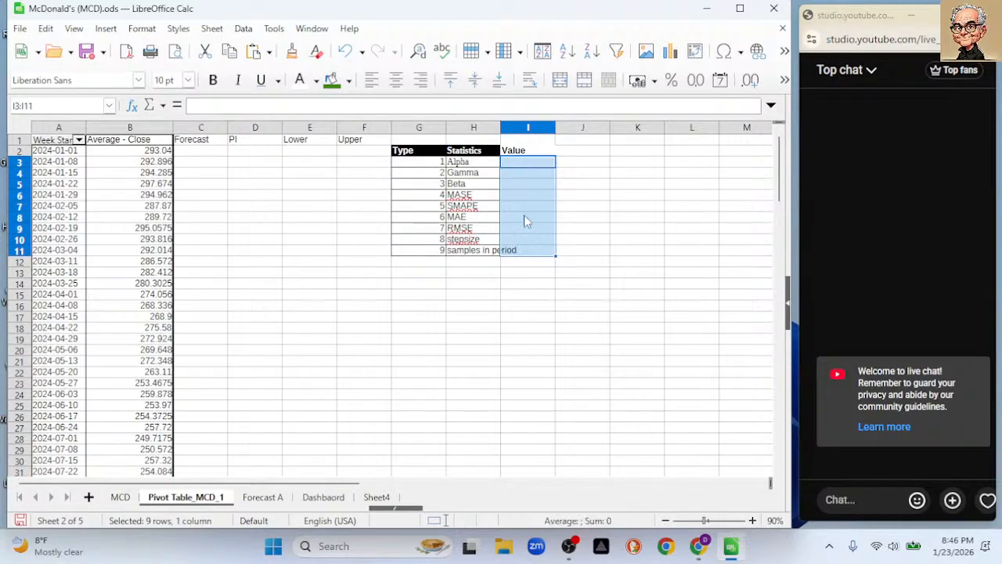
left_click(533, 166)
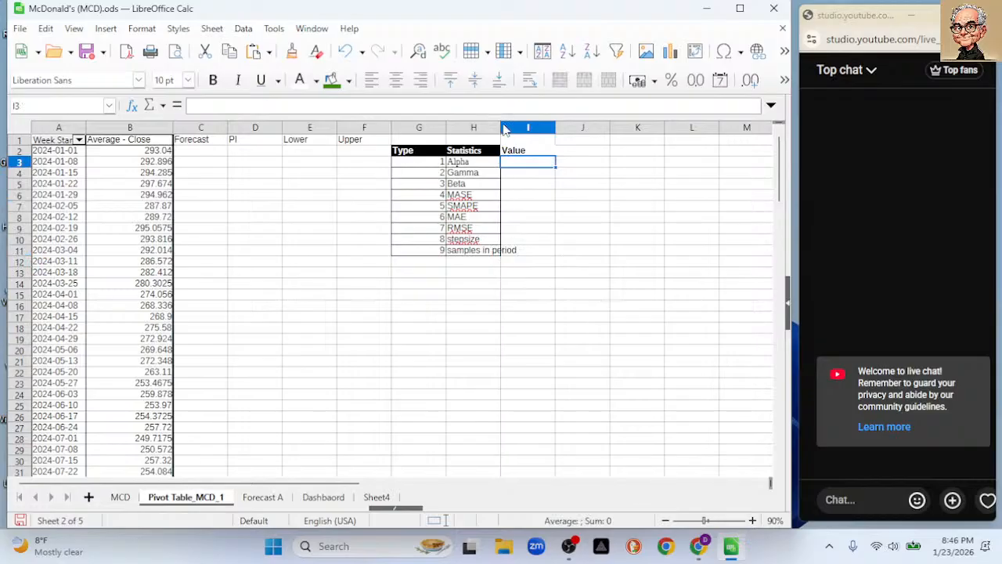
double_click(501, 129)
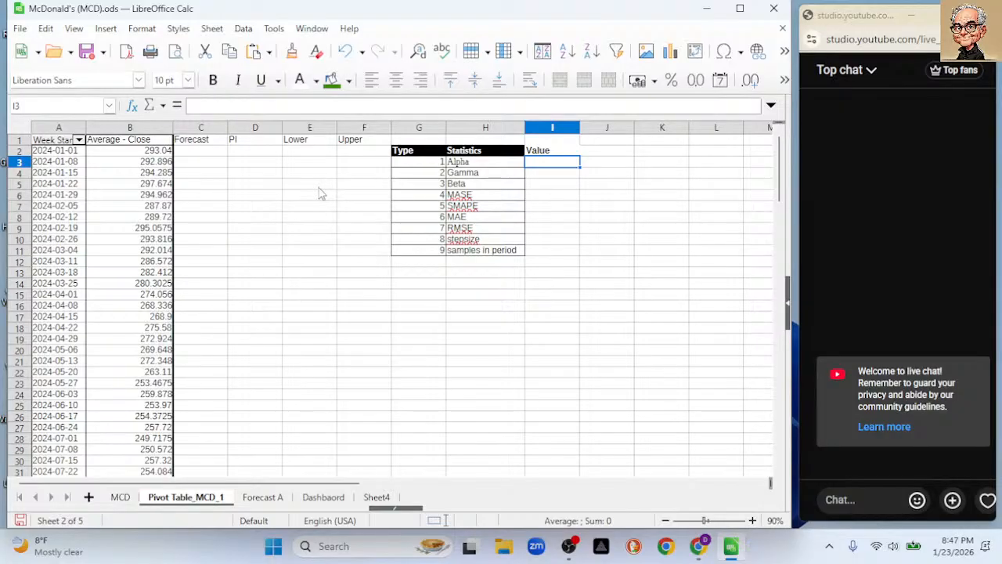
left_click(132, 105)
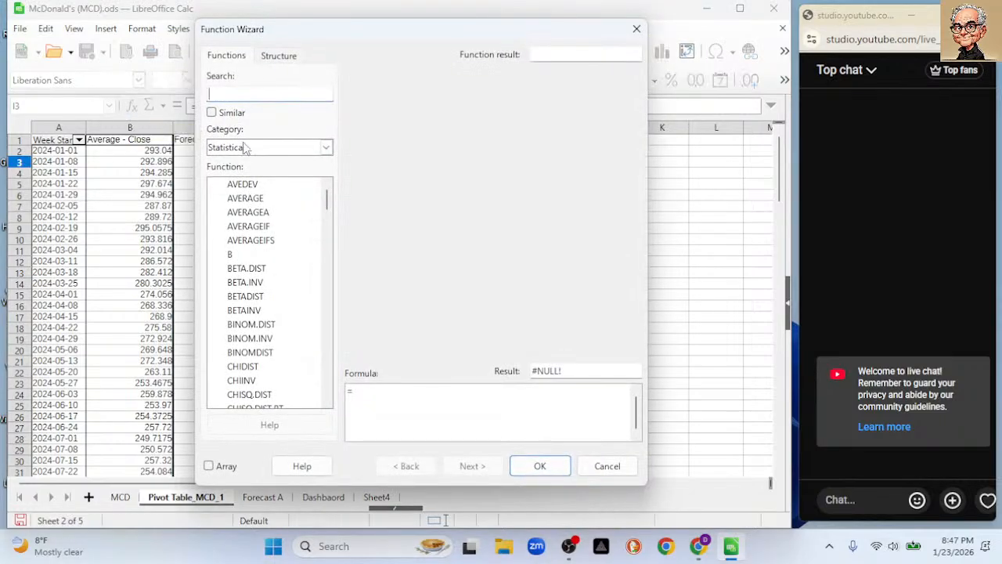
type("fore")
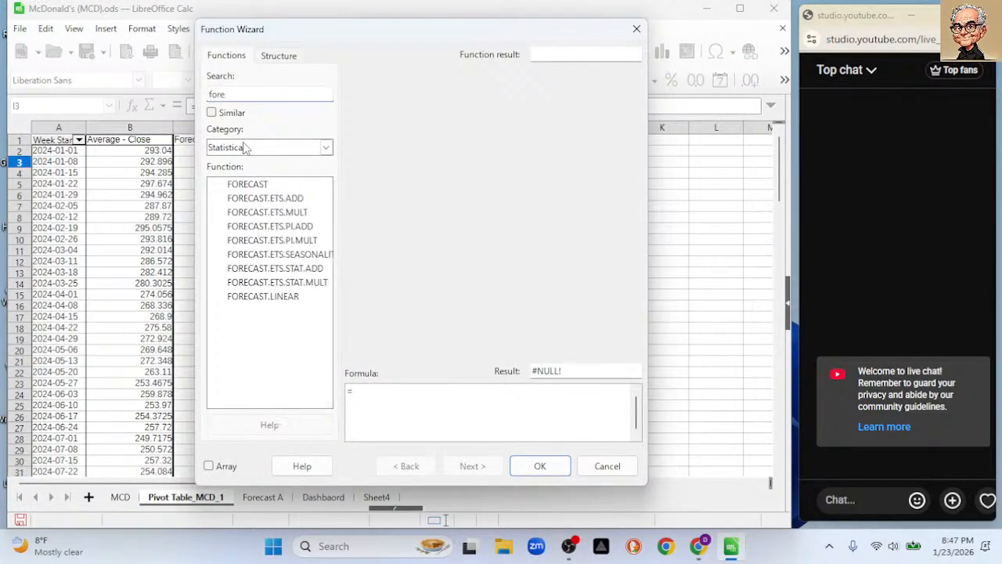
left_click(276, 226)
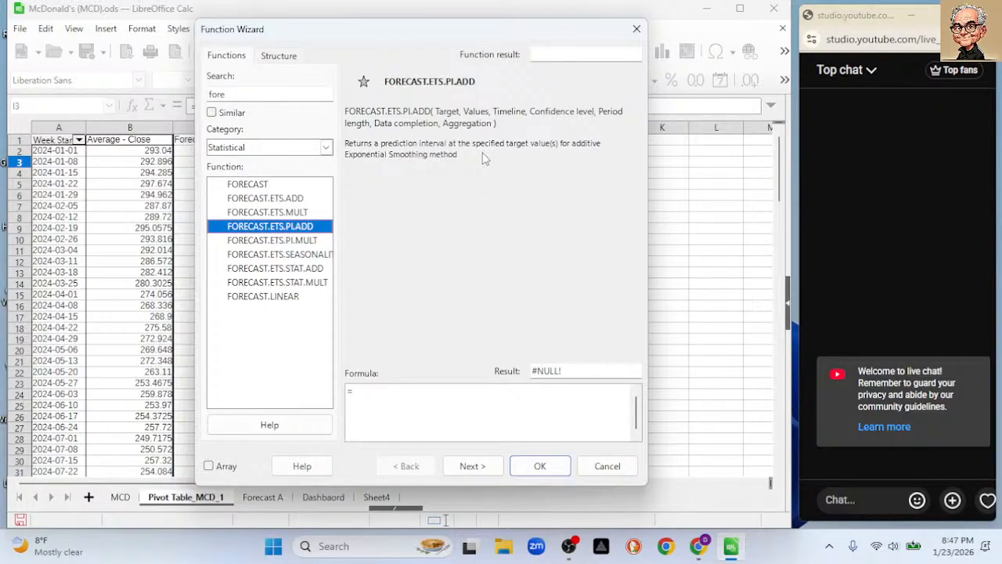
left_click(543, 467)
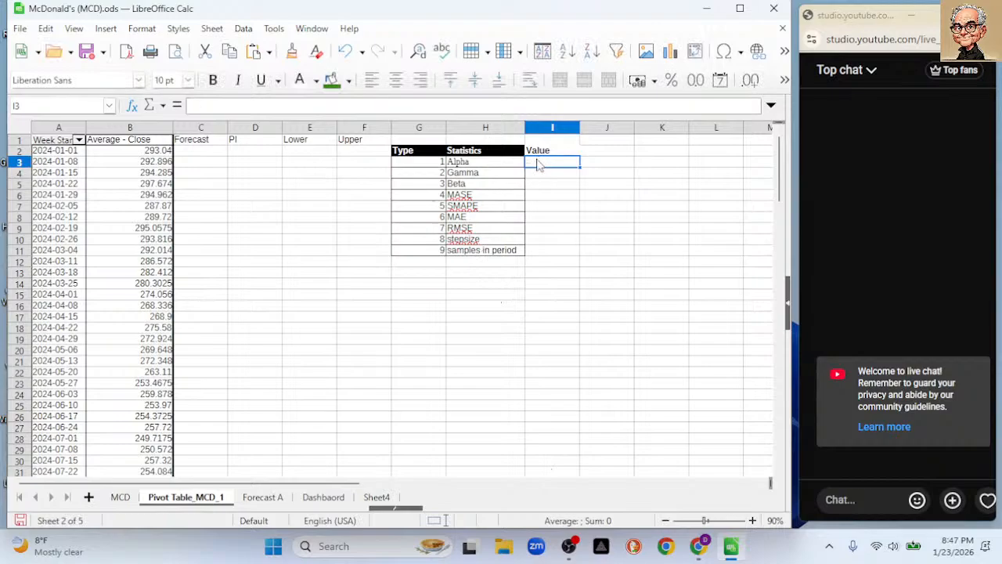
Start a FORECAST.ETS.PI.ADD function in cell I3 with A111 as its Target
left_click(133, 105)
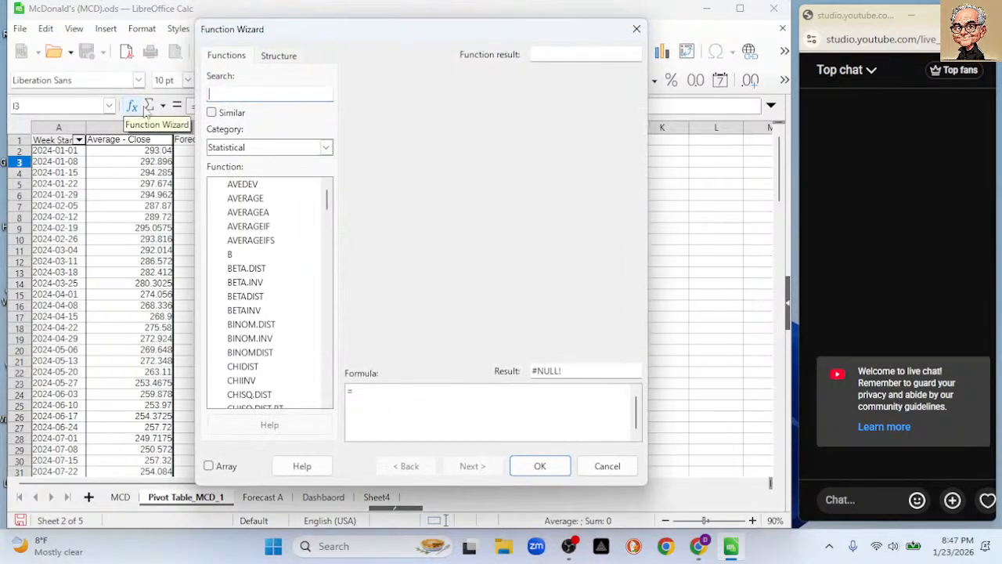
type("fore")
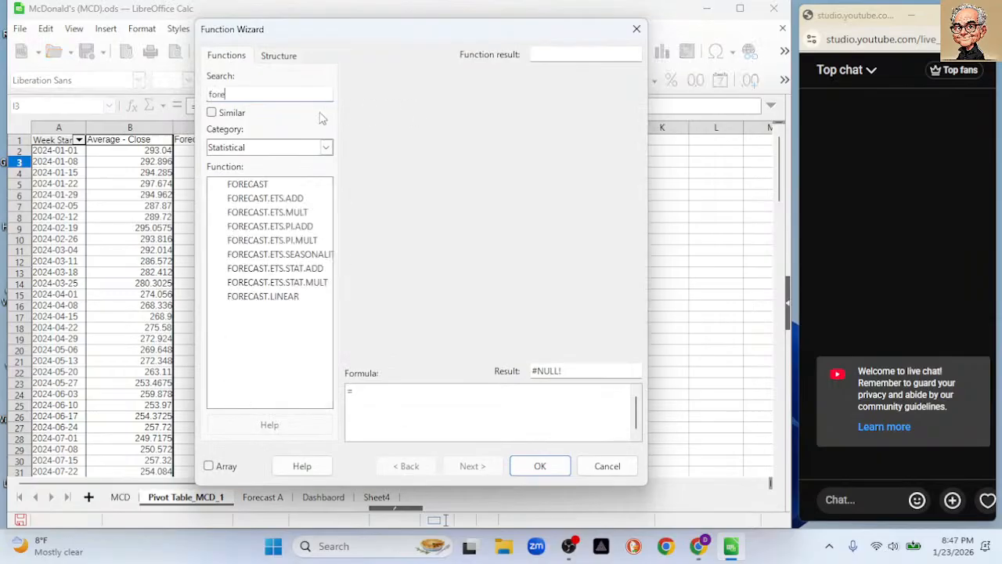
left_click(271, 227)
left_click(472, 466)
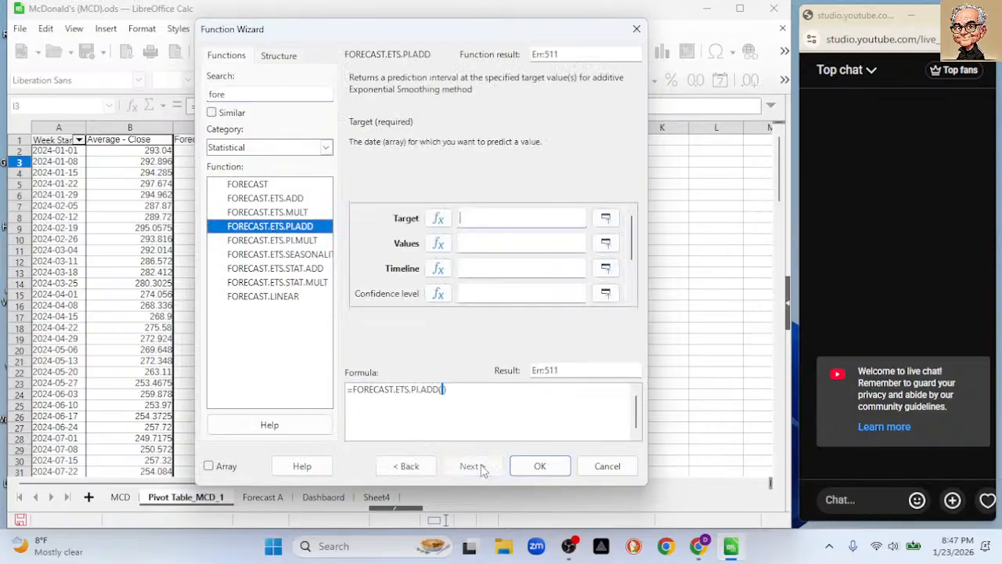
left_click(605, 218)
scroll(105, 447, "down", 5)
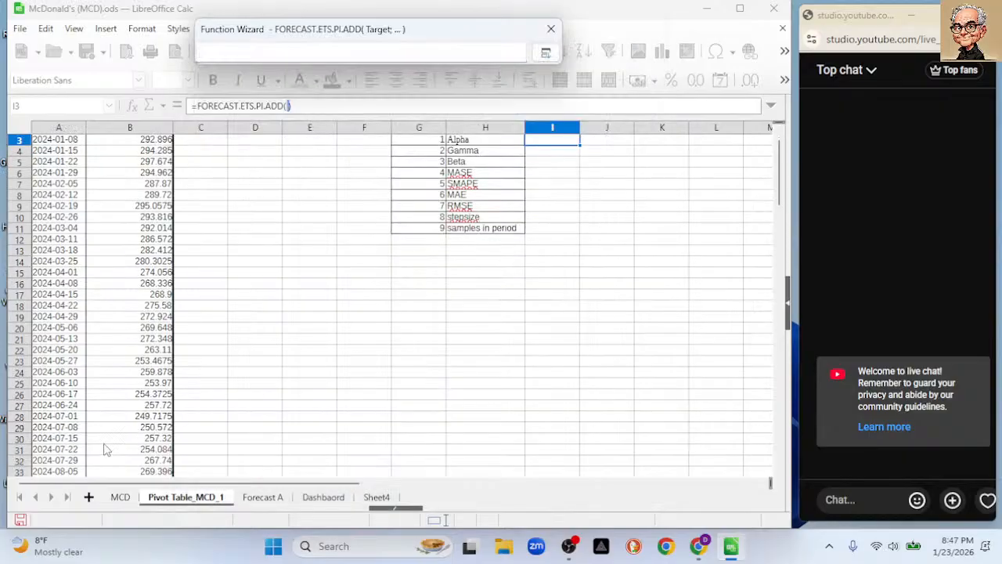
scroll(105, 438, "down", 17)
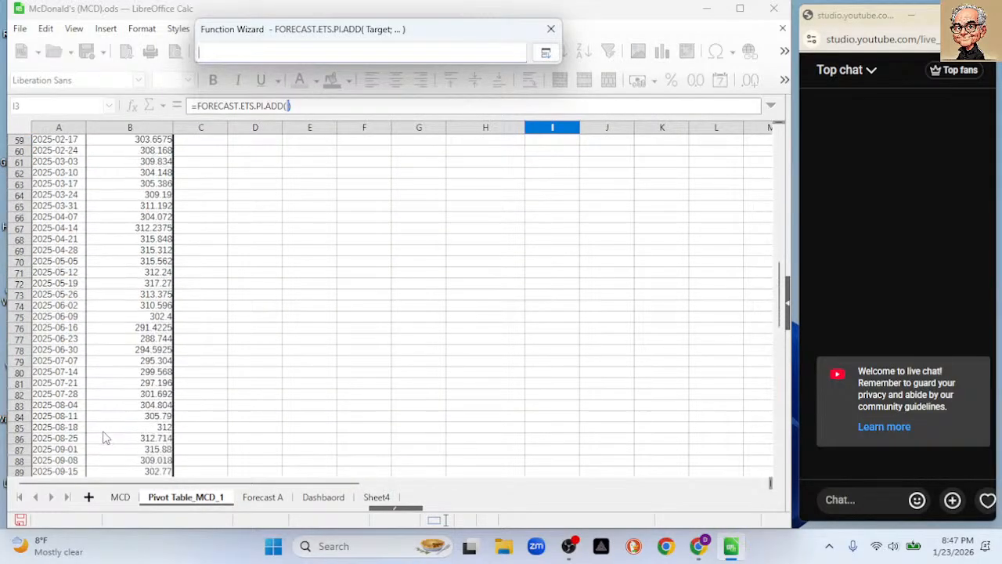
scroll(105, 437, "down", 8)
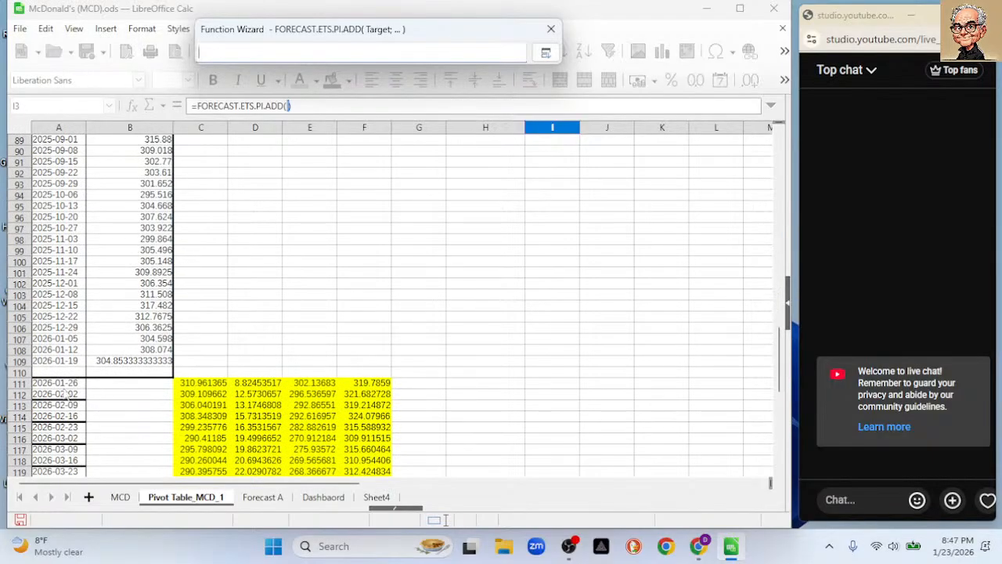
left_click(54, 383)
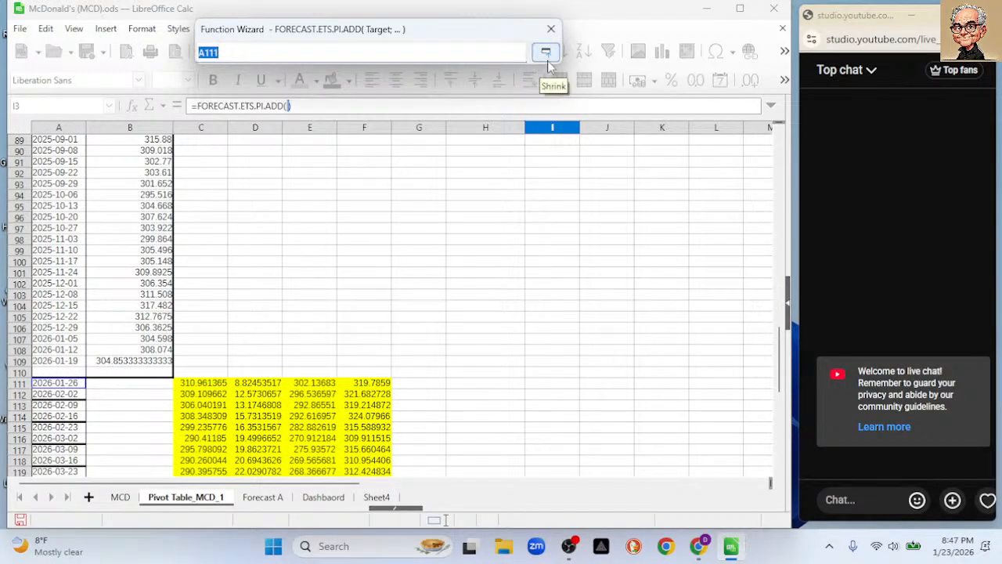
left_click(547, 53)
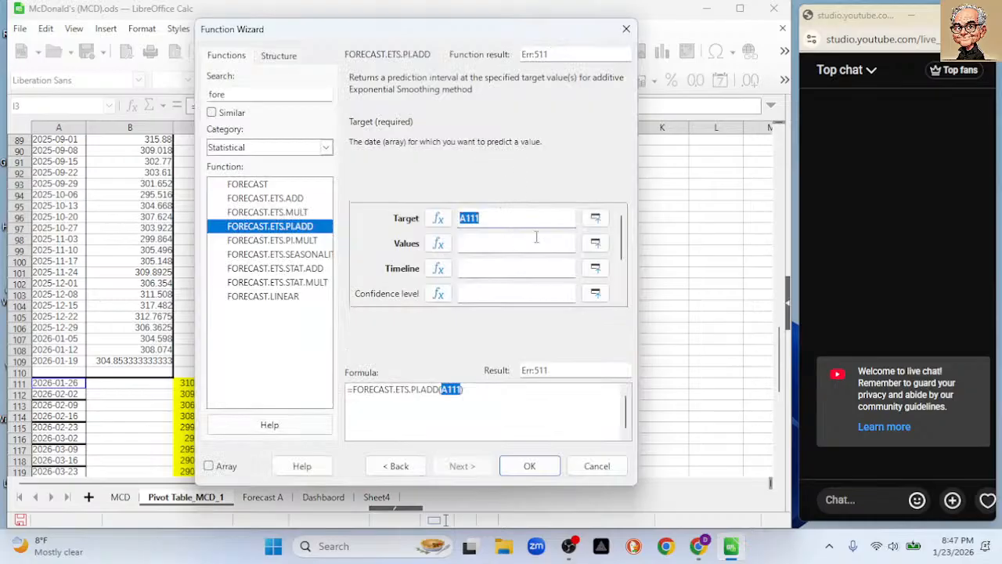
Pick the average close prices B$2:B$109 as the function's Values argument
left_click(595, 244)
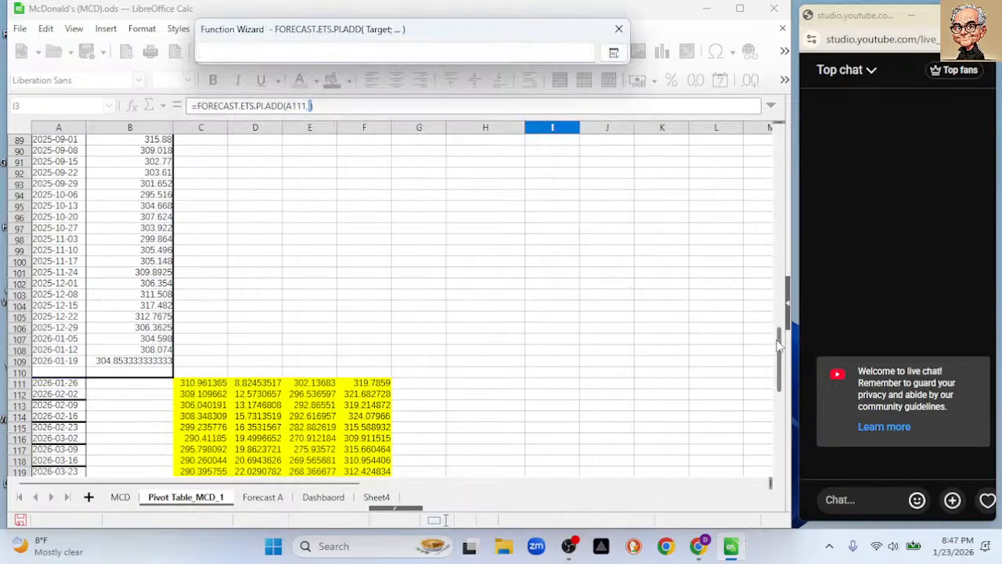
left_click_drag(779, 345, 783, 133)
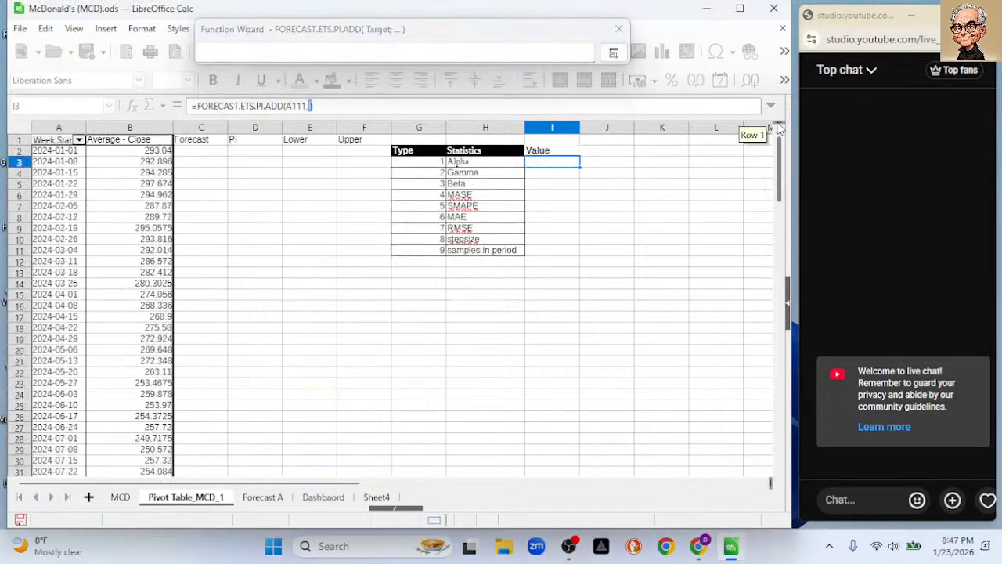
left_click(130, 150)
left_click_drag(122, 350, 137, 429)
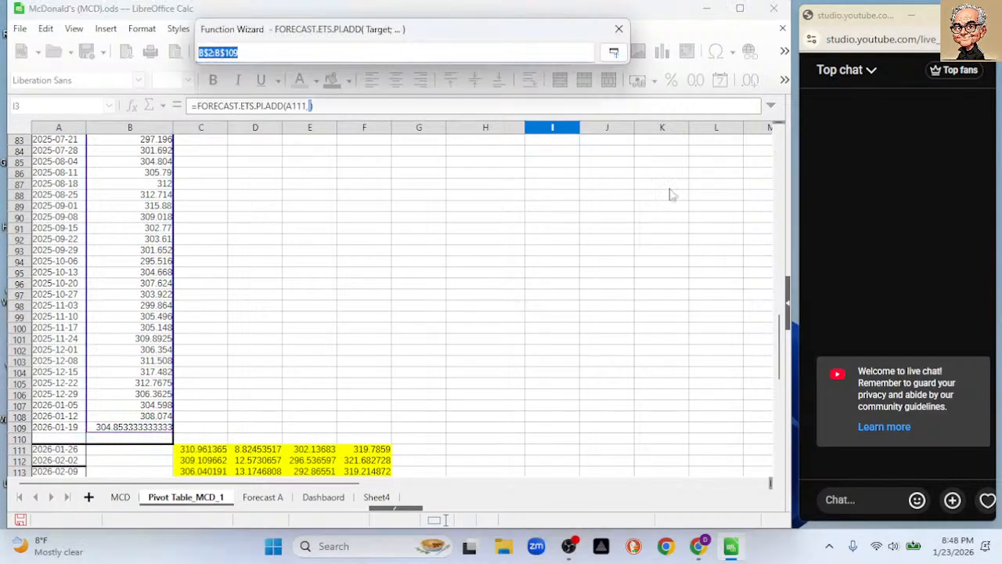
left_click(614, 51)
Pick the week start dates A$2:A$109 as the function's Timeline argument
left_click(597, 269)
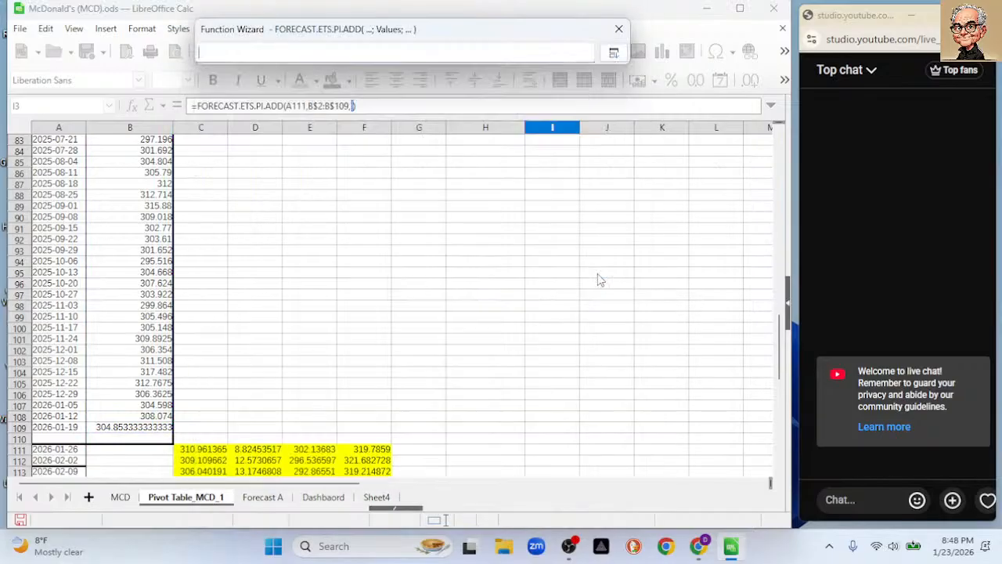
left_click_drag(785, 352, 783, 153)
left_click_drag(51, 155, 49, 190)
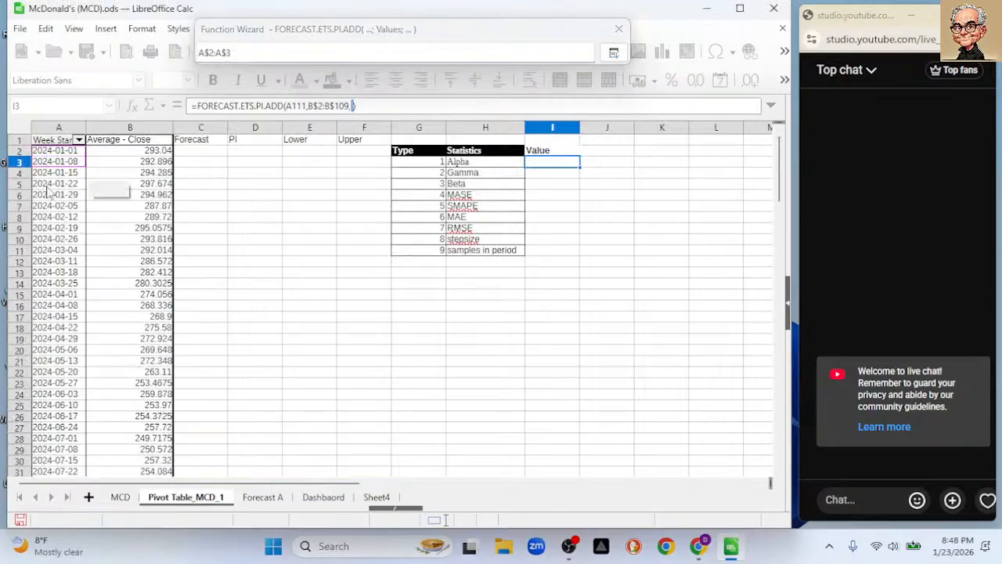
mouse_move(45, 440)
left_mouse_down()
mouse_move(47, 485)
mouse_move(60, 437)
left_mouse_up()
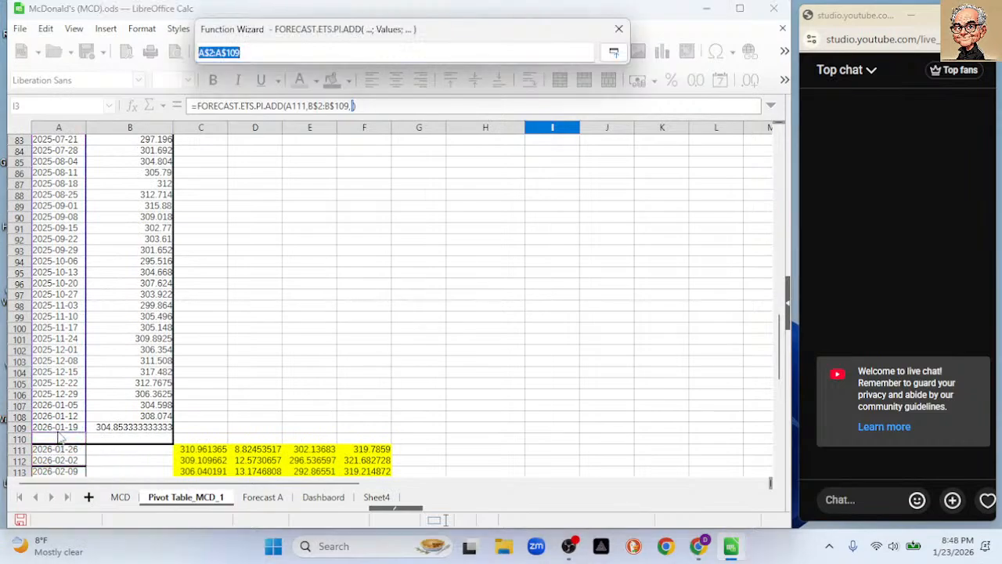
left_click(614, 53)
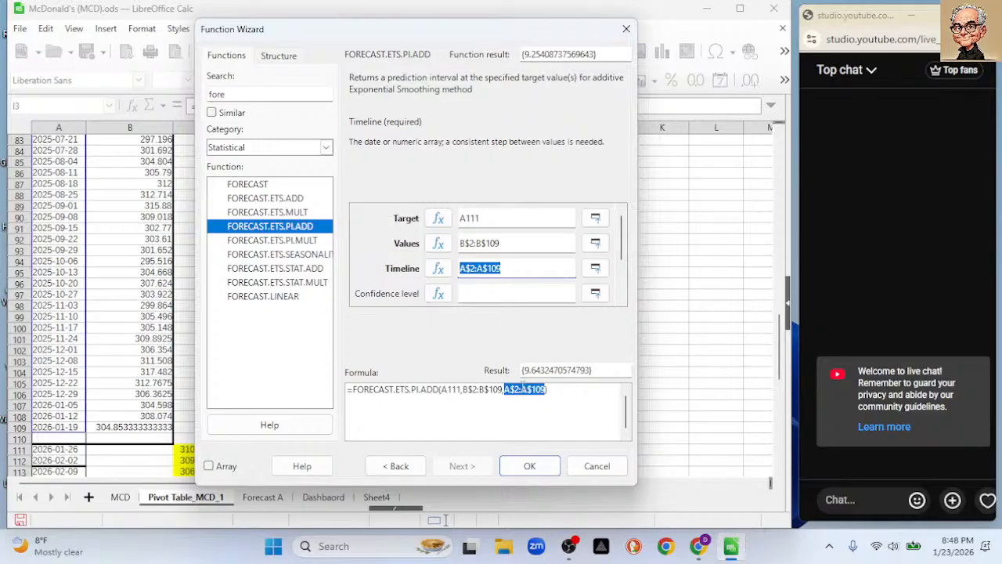
Discard the open prediction interval function and start a FORECAST.ETS.STAT.ADD function in cell I3 instead
left_click(598, 467)
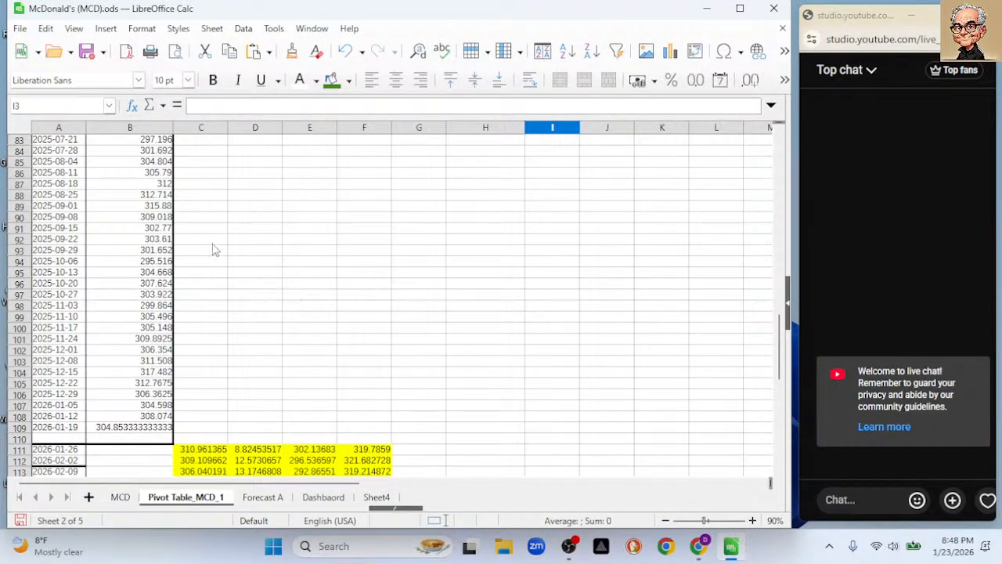
scroll(214, 249, "up", 4)
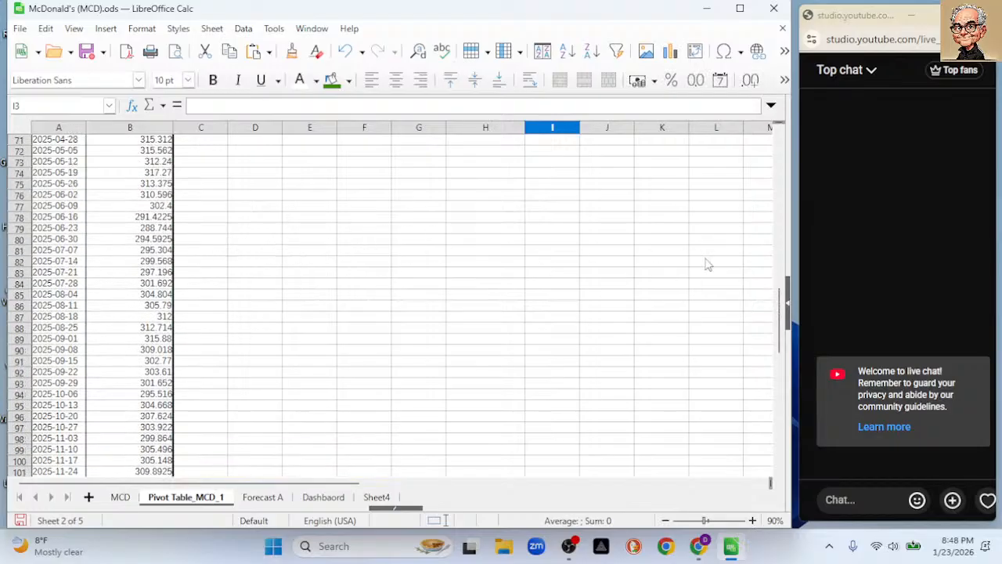
left_click_drag(779, 297, 778, 140)
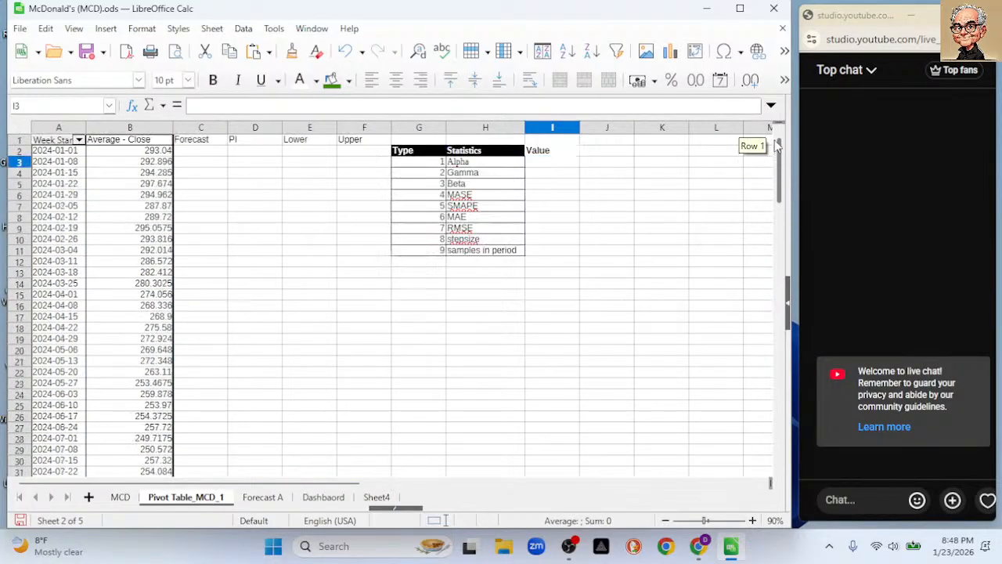
left_click(133, 106)
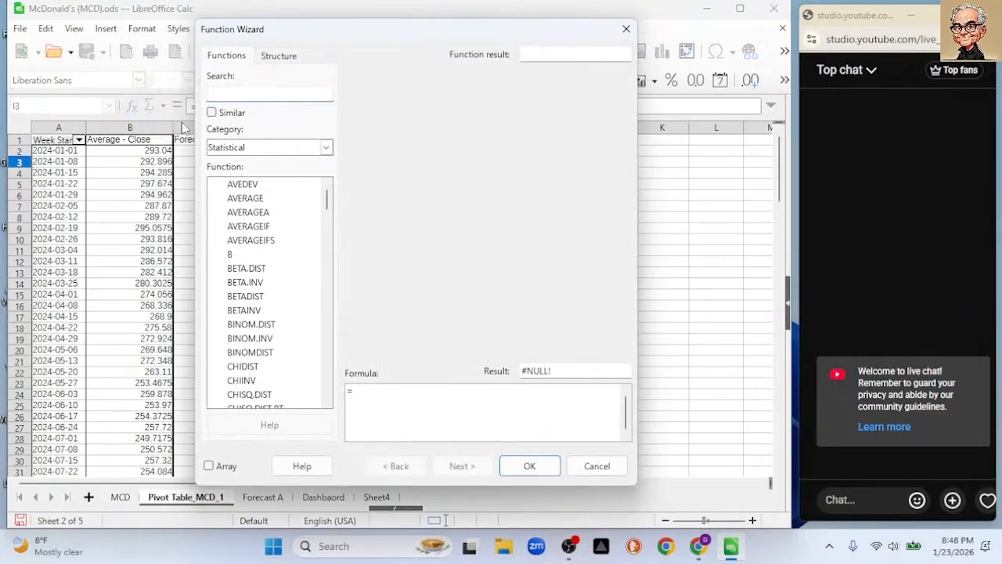
type("fore")
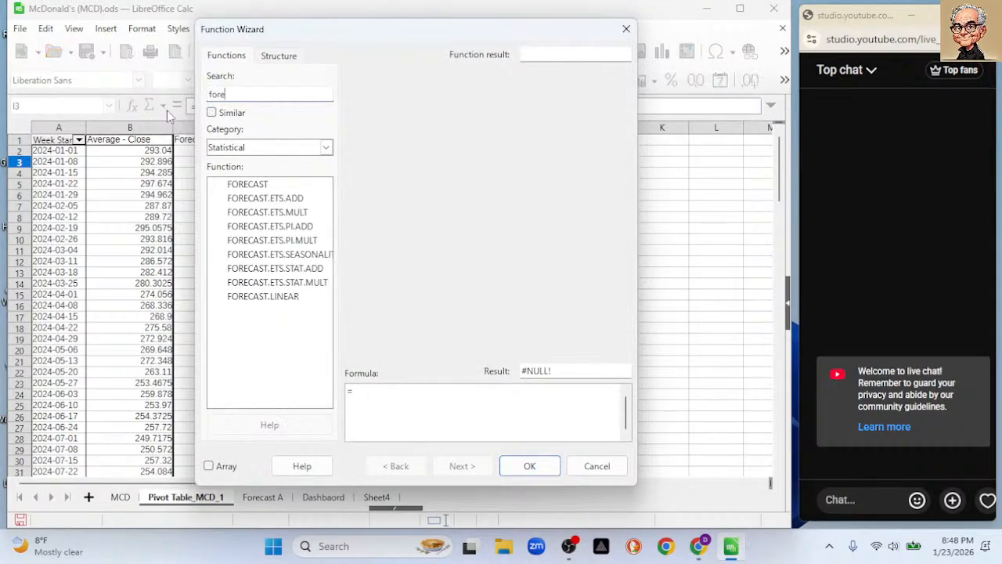
left_click(264, 269)
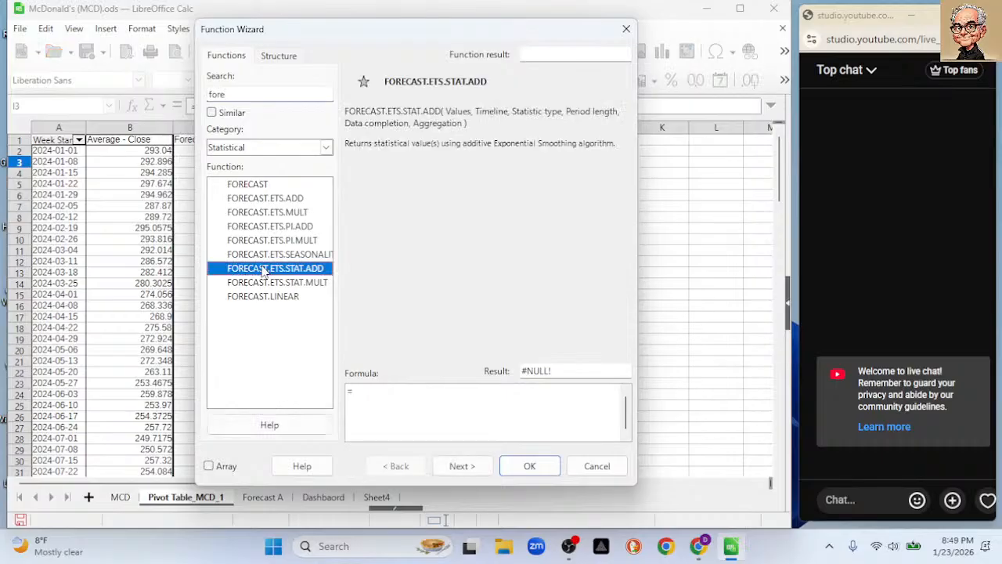
left_click(475, 466)
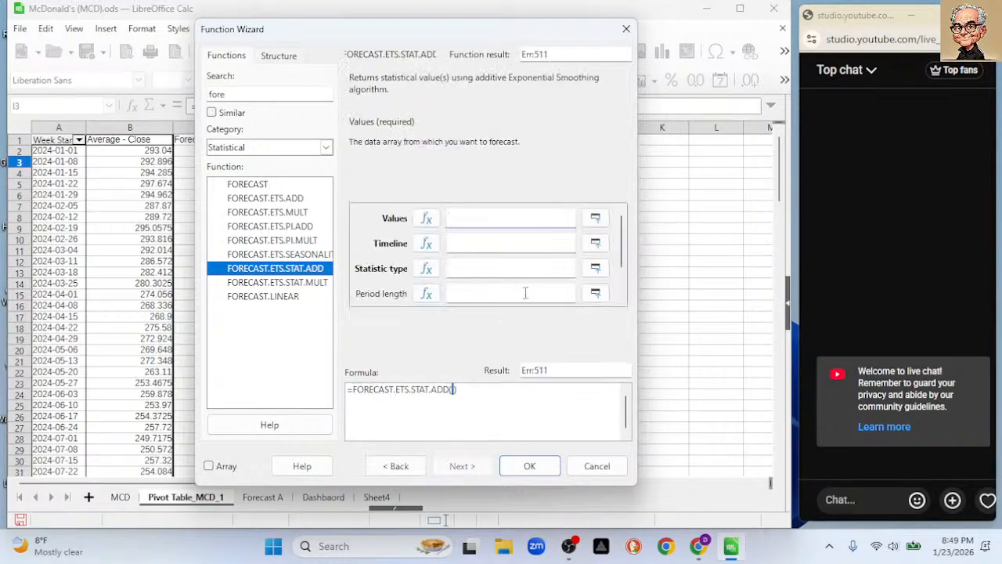
Pick the average close prices B$2:B$109 as Values and the week start dates A$2:A$109 as Timeline for the statistics function
left_click(595, 218)
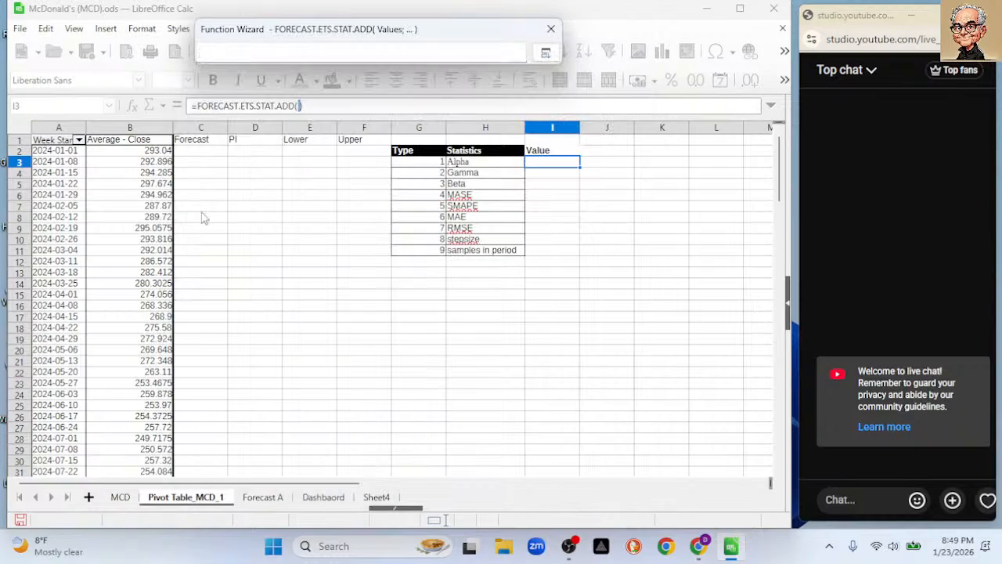
left_click_drag(126, 149, 114, 436)
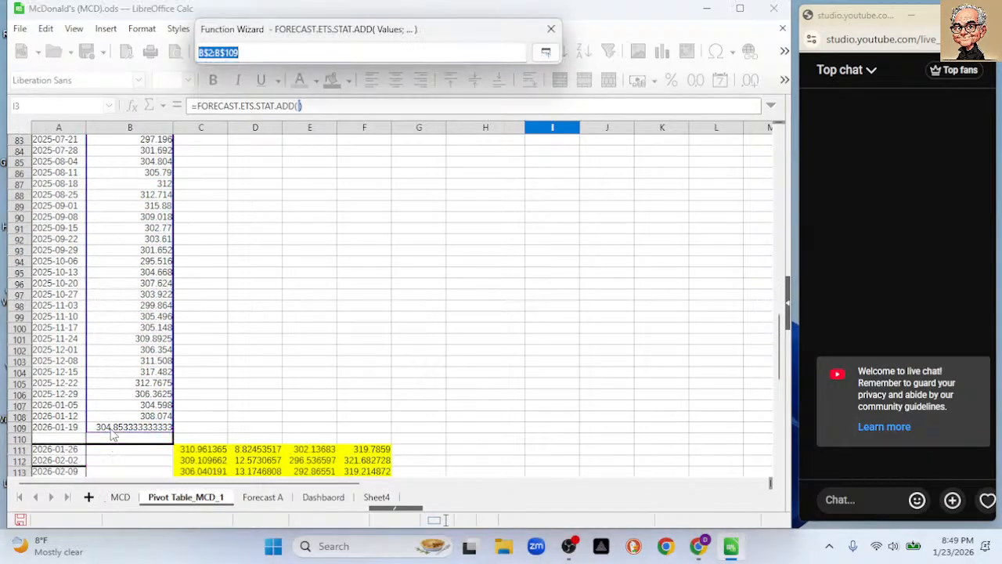
left_click(546, 52)
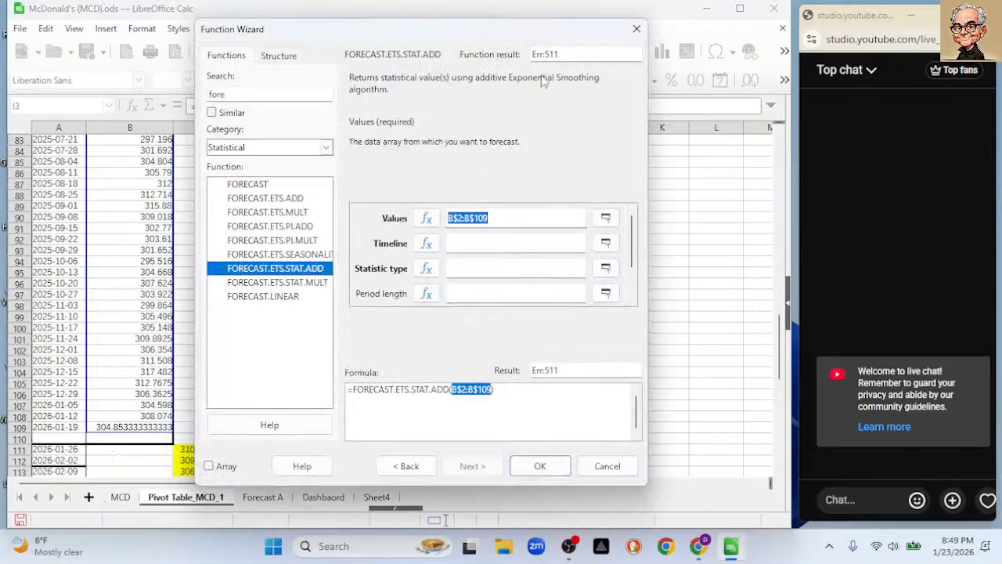
left_click(605, 243)
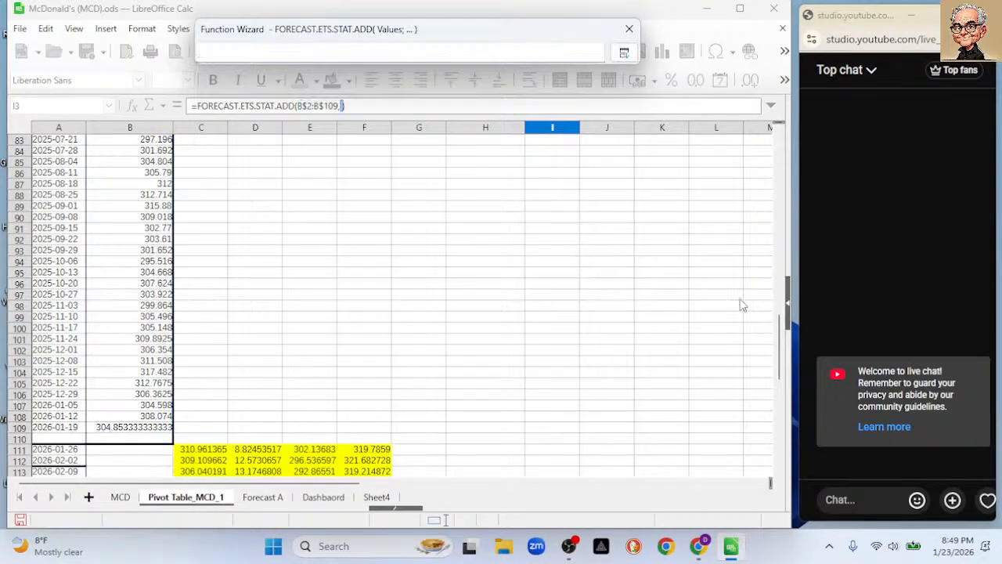
left_click_drag(785, 321, 785, 143)
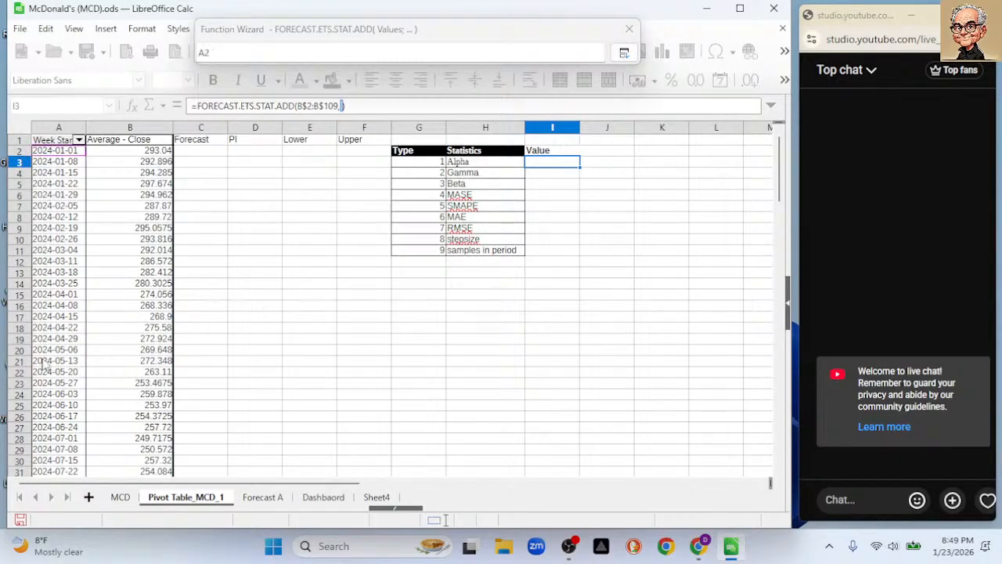
left_click_drag(44, 365, 45, 429)
left_click_drag(34, 479, 37, 421)
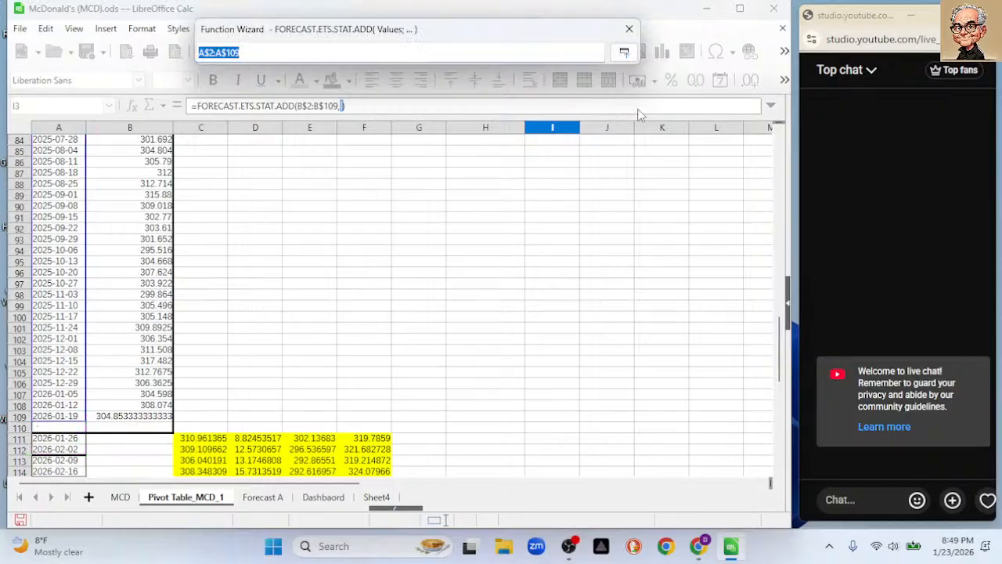
left_click(624, 53)
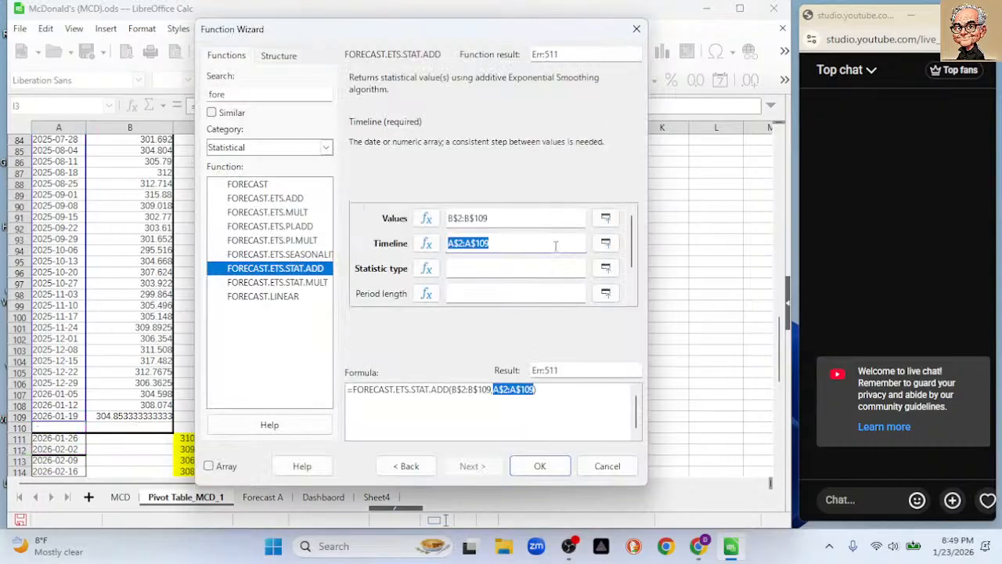
Pick the Alpha row's type number in G3 as the function's Statistic type argument
left_click(600, 268)
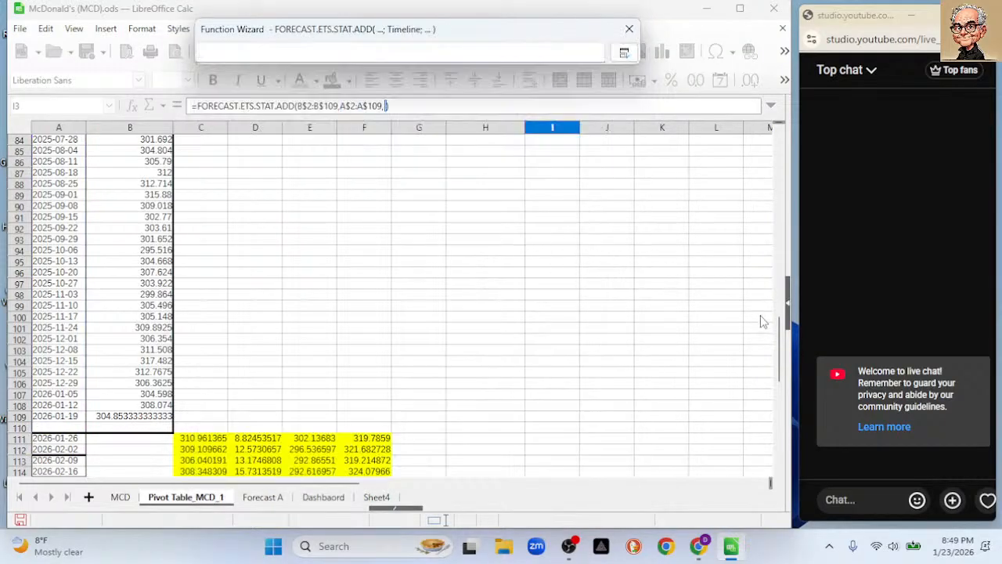
left_click_drag(780, 335, 781, 135)
left_click(427, 164)
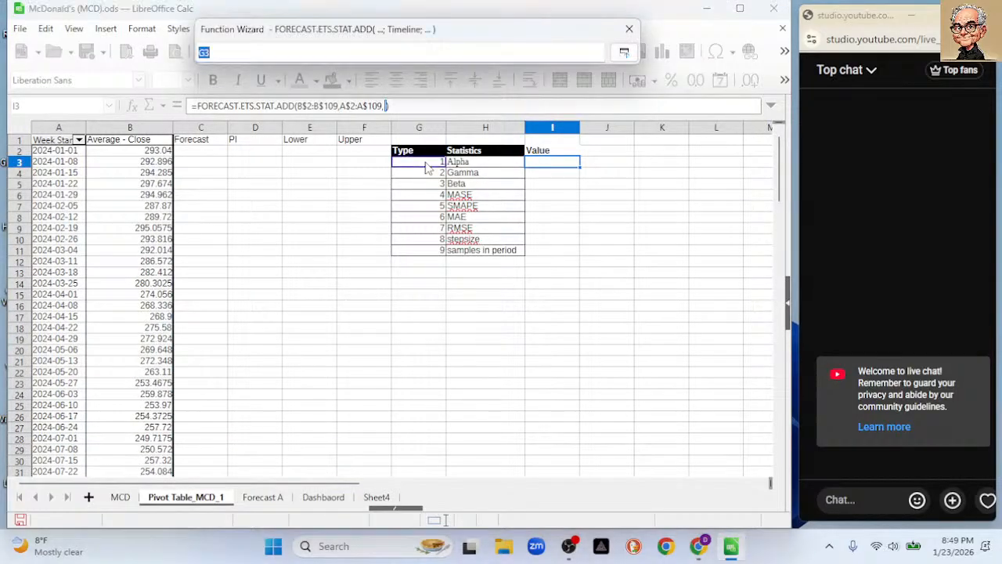
left_click(624, 52)
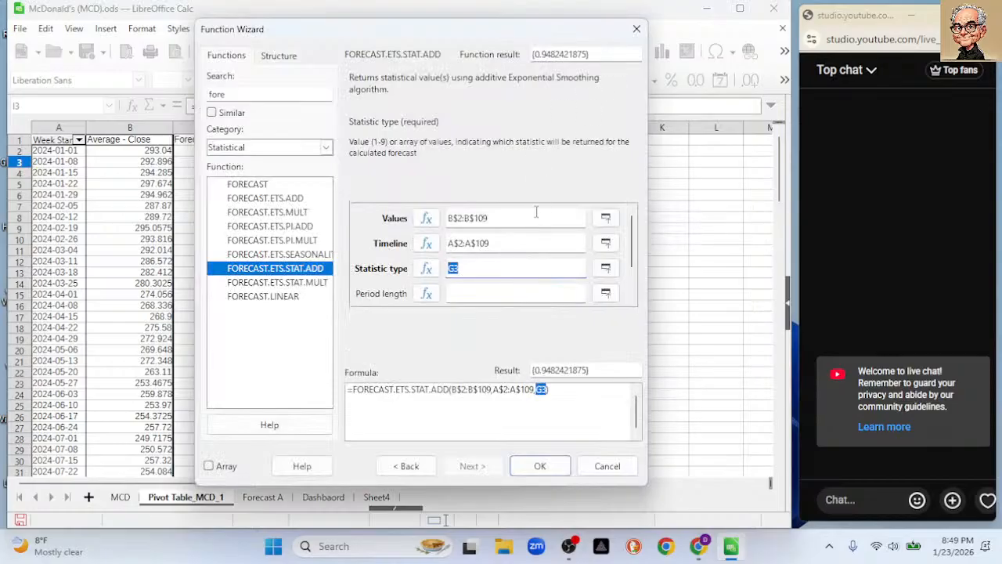
Set Period length, Data completion and Aggregation to 1 each and insert the finished statistics formula
left_click(512, 292)
type("1")
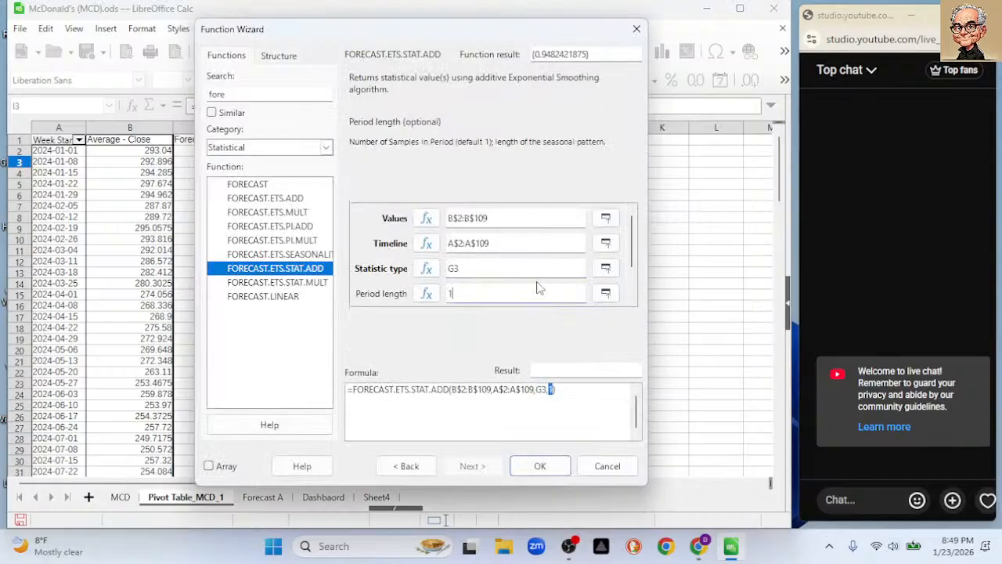
left_click(631, 293)
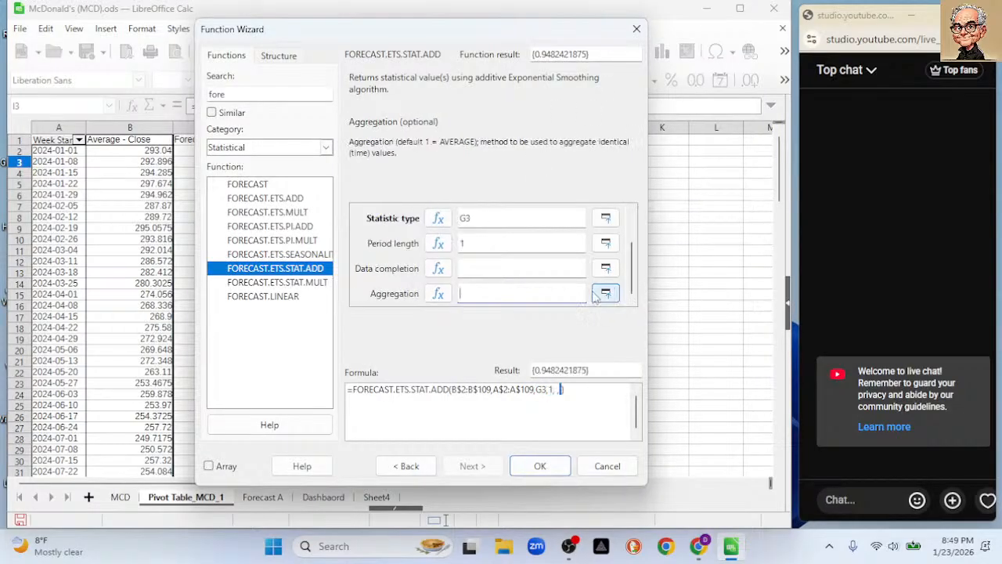
type("1")
left_click(483, 273)
type("1")
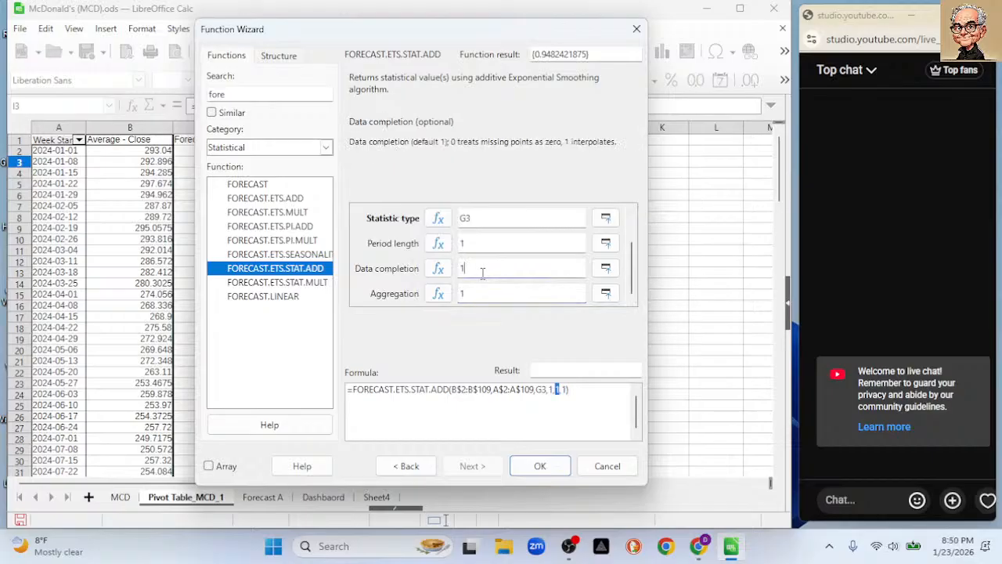
left_click(540, 466)
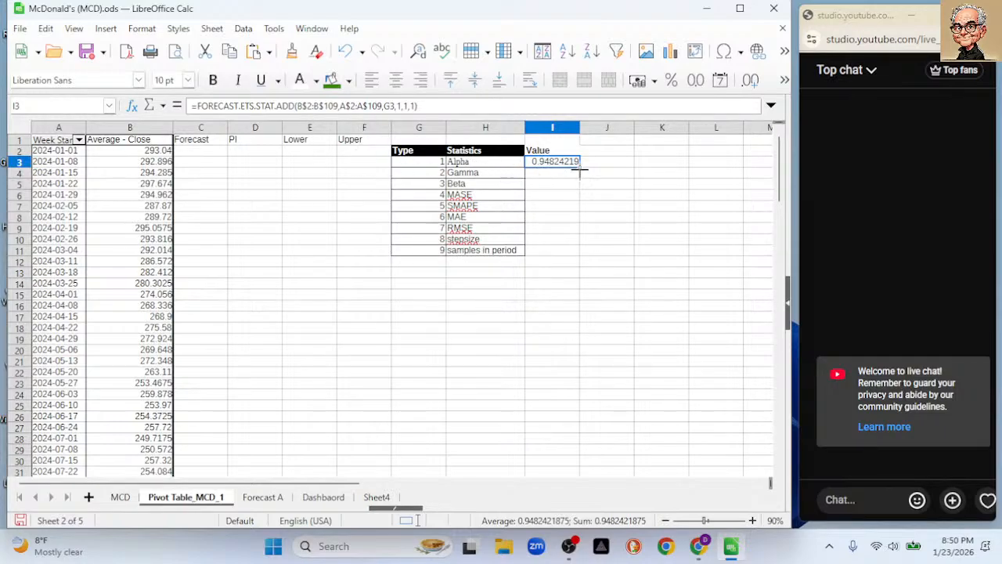
Fill the statistics formula from I3 down to I11 and check the copied formula in I4
left_click_drag(582, 167, 572, 249)
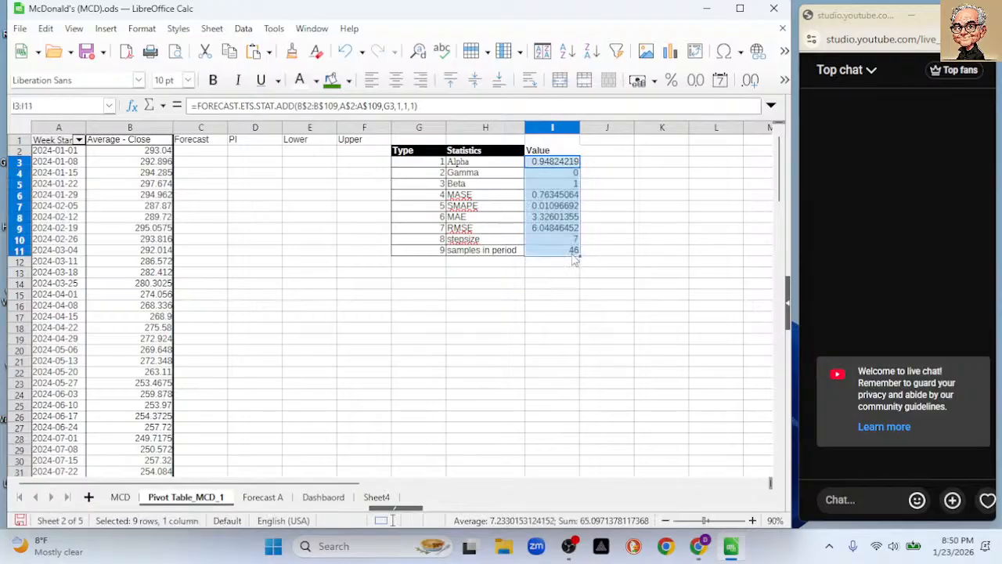
left_click(619, 186)
left_click(545, 174)
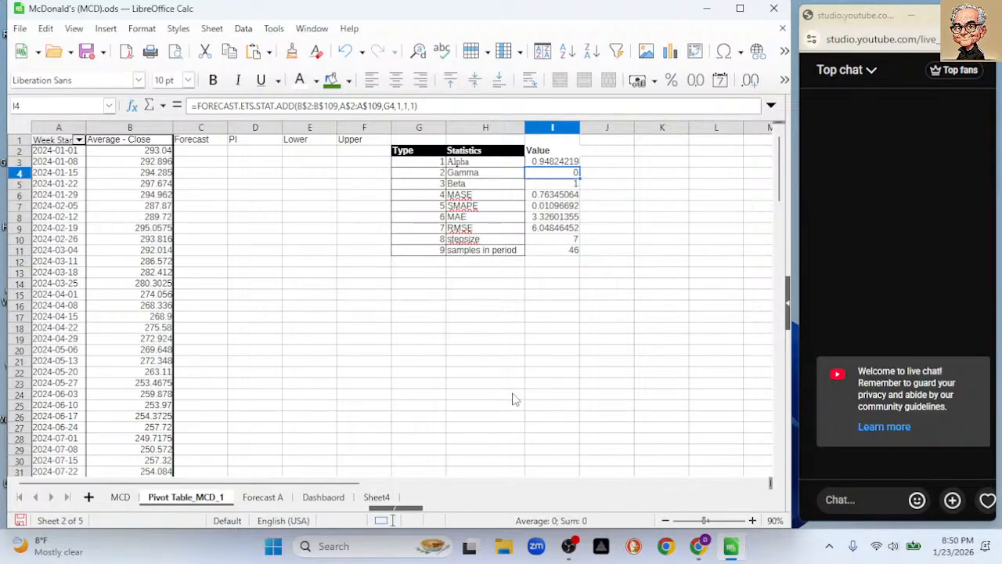
Switch to the ChatGPT conversation in Chrome and find the earlier question about McDonald's forecast stats using weekly average close
mouse_move(696, 546)
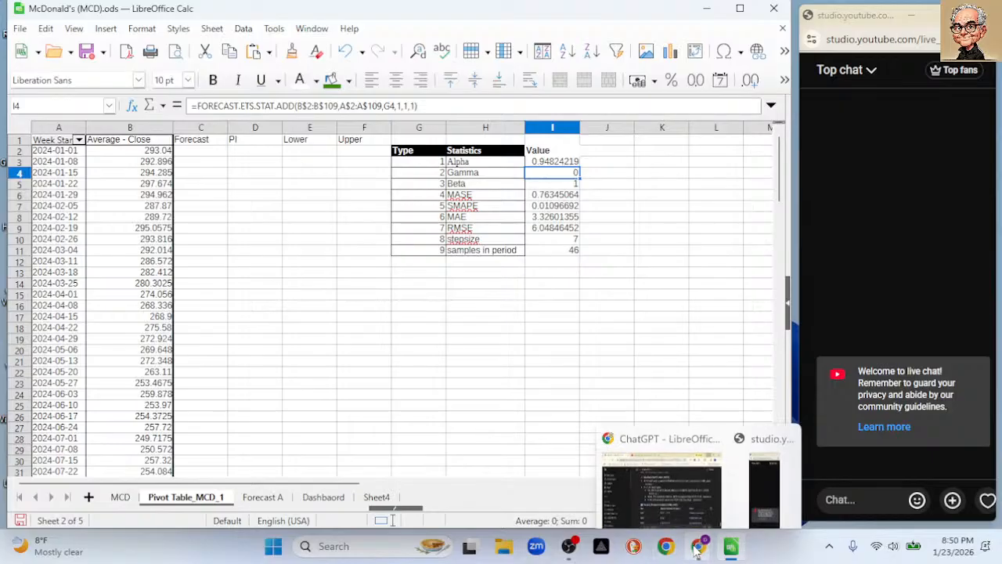
left_click(664, 478)
scroll(372, 224, "up", 10)
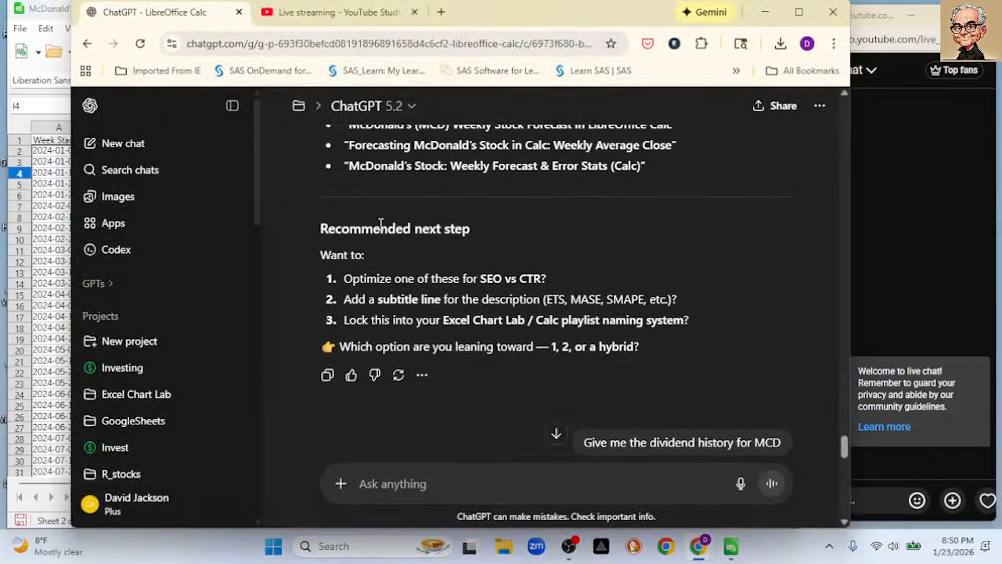
scroll(371, 218, "up", 15)
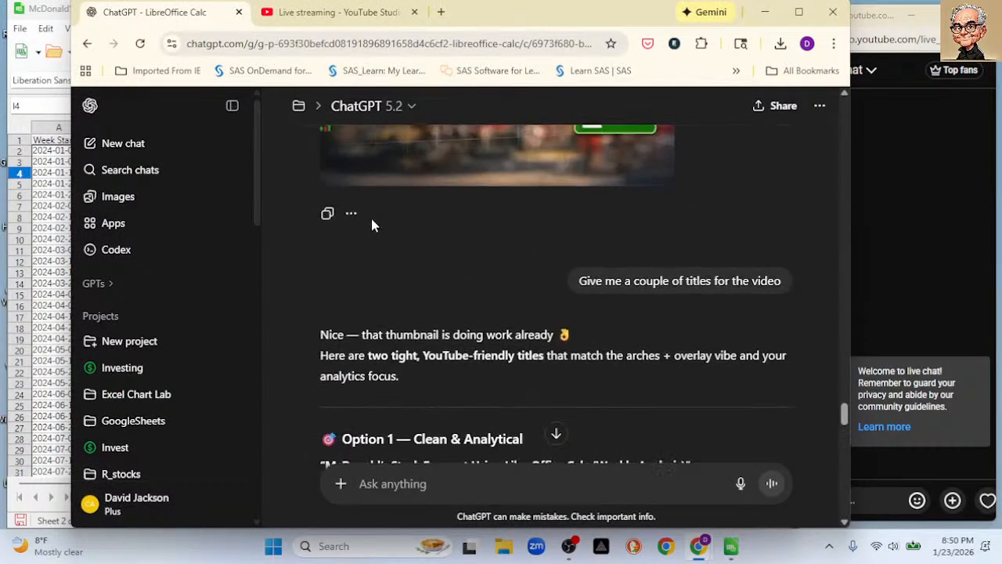
scroll(379, 213, "up", 15)
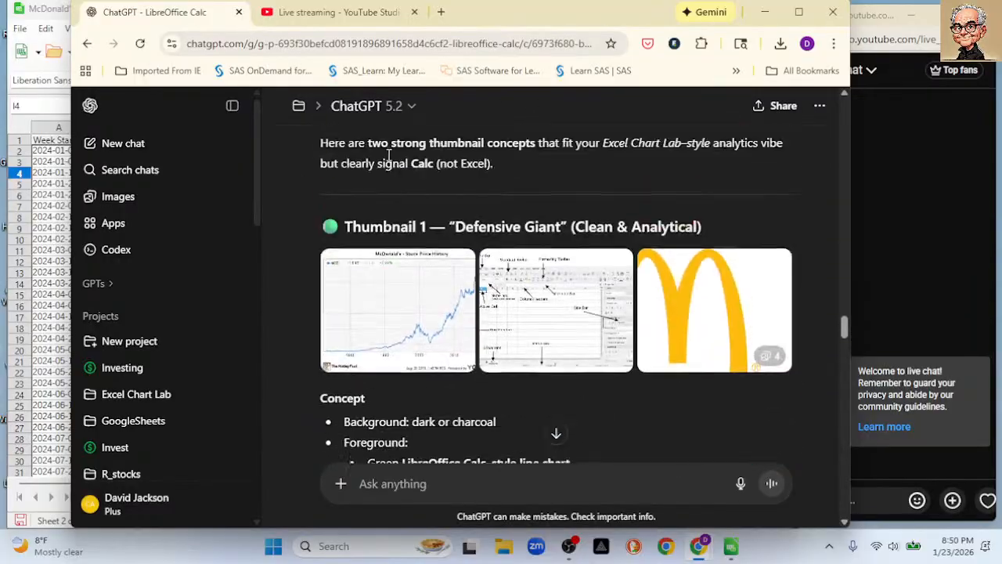
scroll(461, 113, "up", 12)
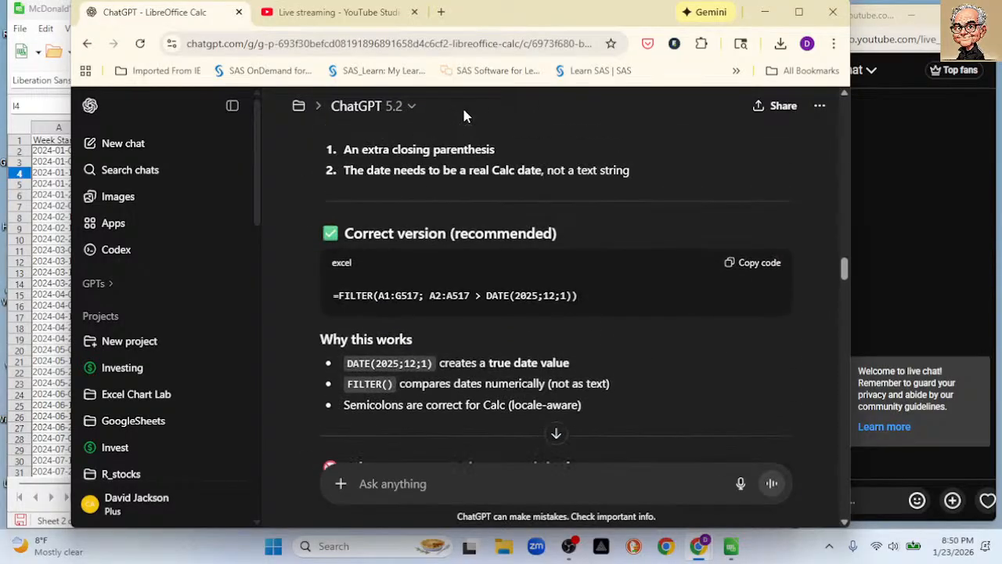
scroll(465, 116, "up", 15)
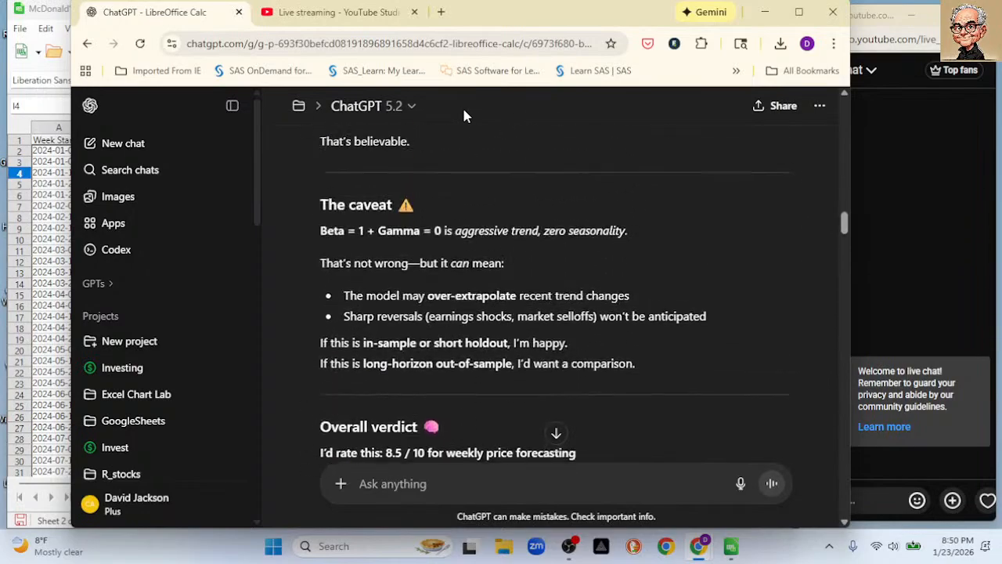
scroll(520, 177, "up", 6)
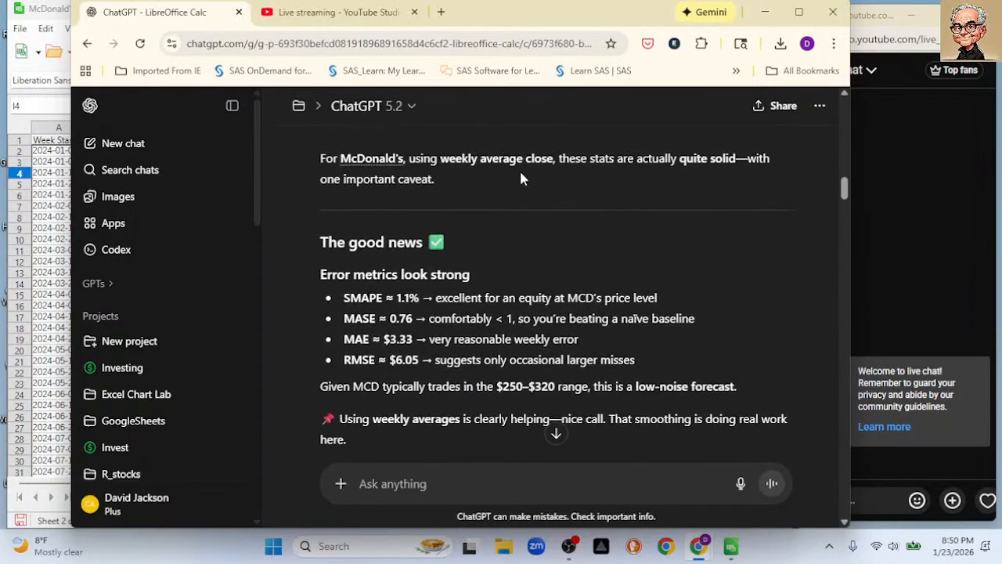
scroll(519, 166, "up", 2)
Read ChatGPT's assessment of the forecast statistics, covering the error metrics, the modeling signal and the caveat
scroll(509, 168, "down", 5)
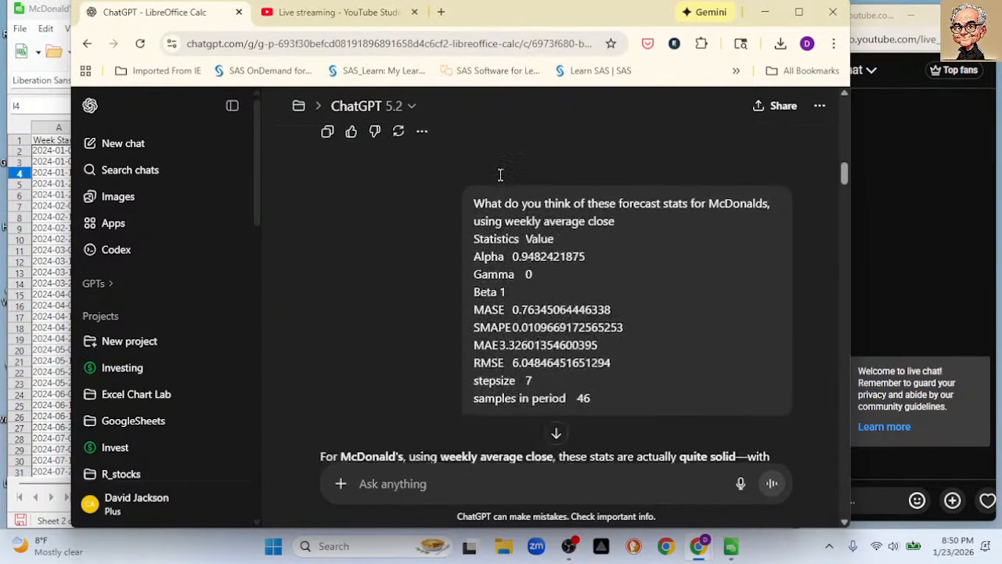
scroll(499, 171, "down", 1)
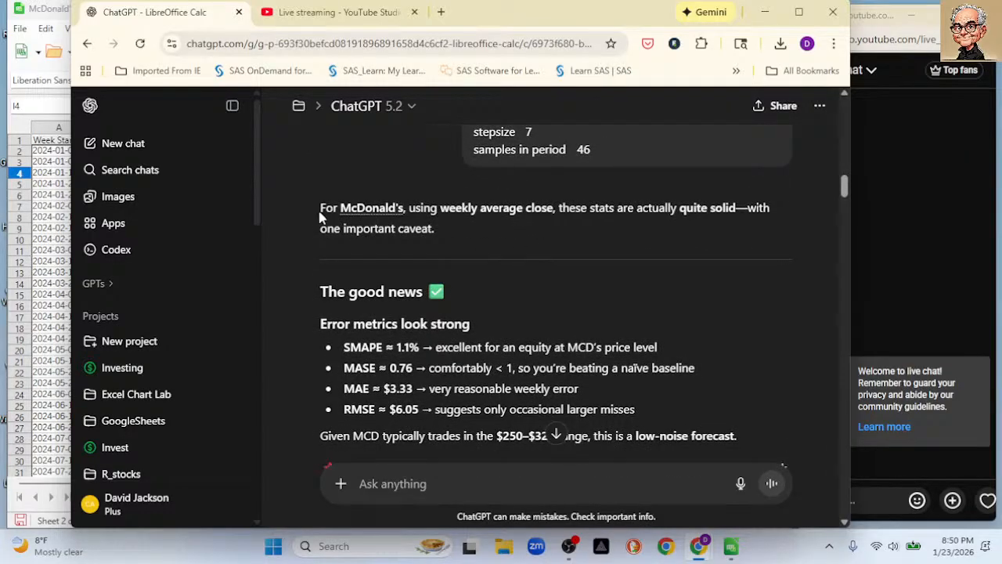
left_click_drag(322, 205, 456, 233)
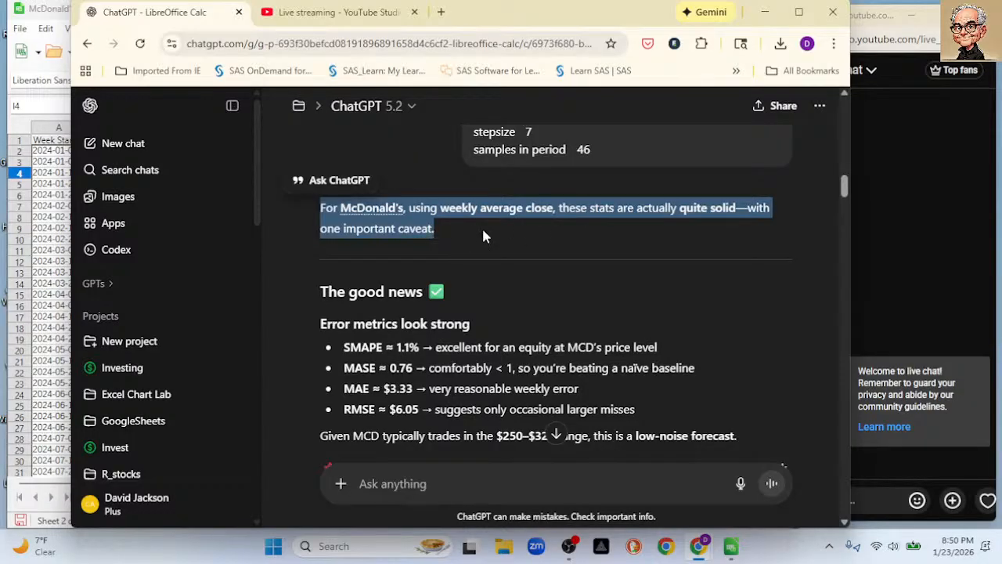
scroll(483, 233, "down", 5)
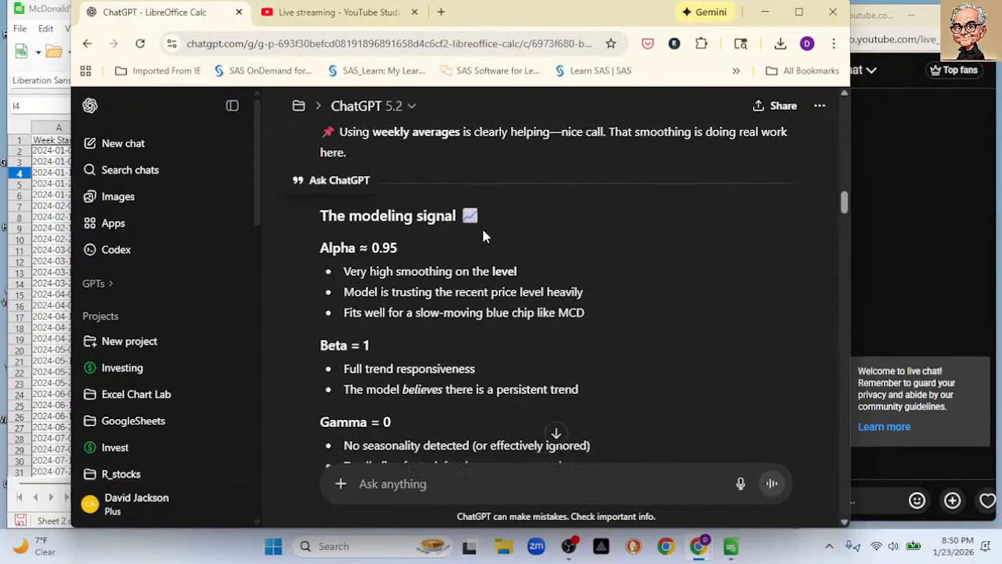
scroll(483, 233, "down", 4)
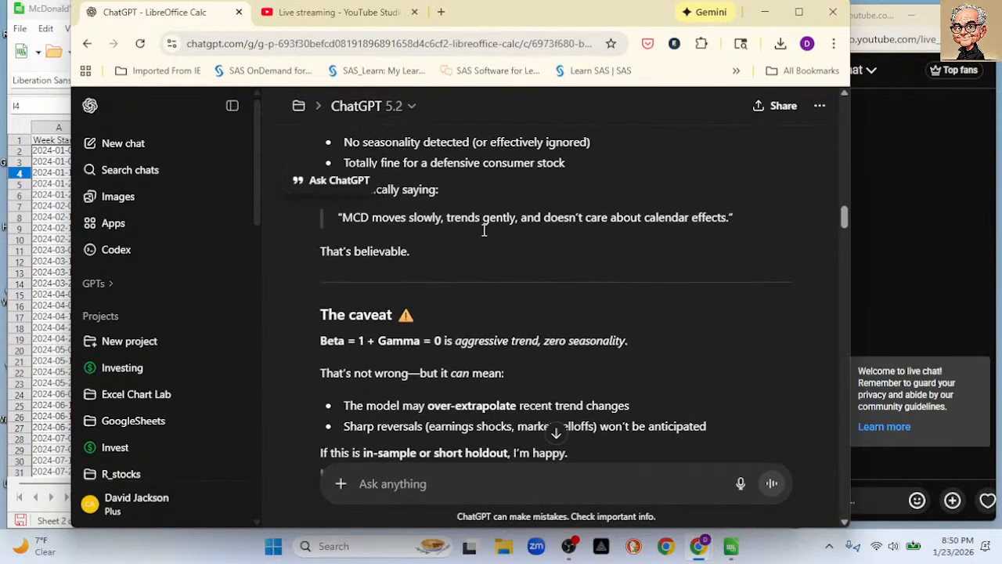
Read ChatGPT's caveat about Beta and Gamma, its overall verdict and the recommended comparison run
scroll(484, 232, "down", 1)
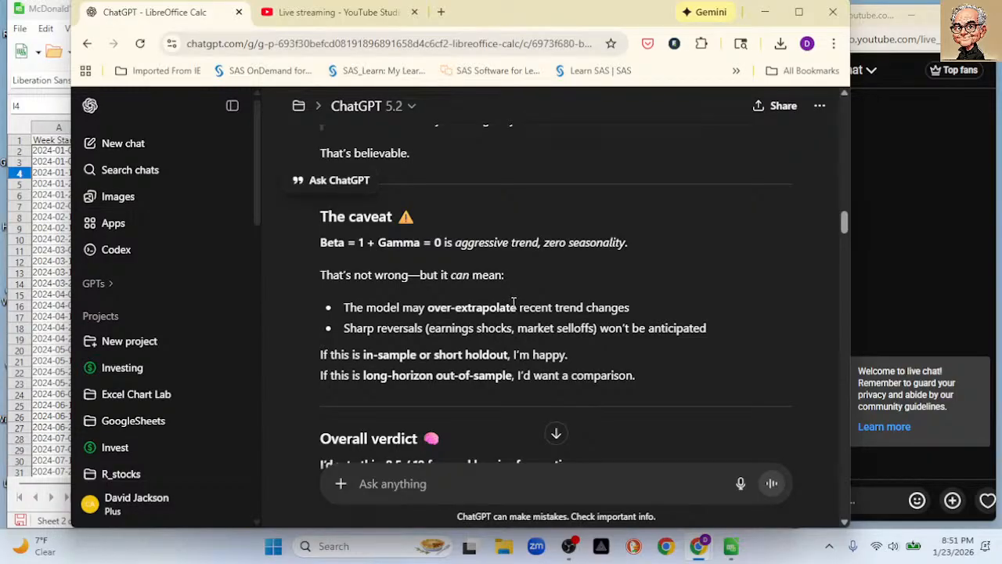
scroll(513, 303, "down", 3)
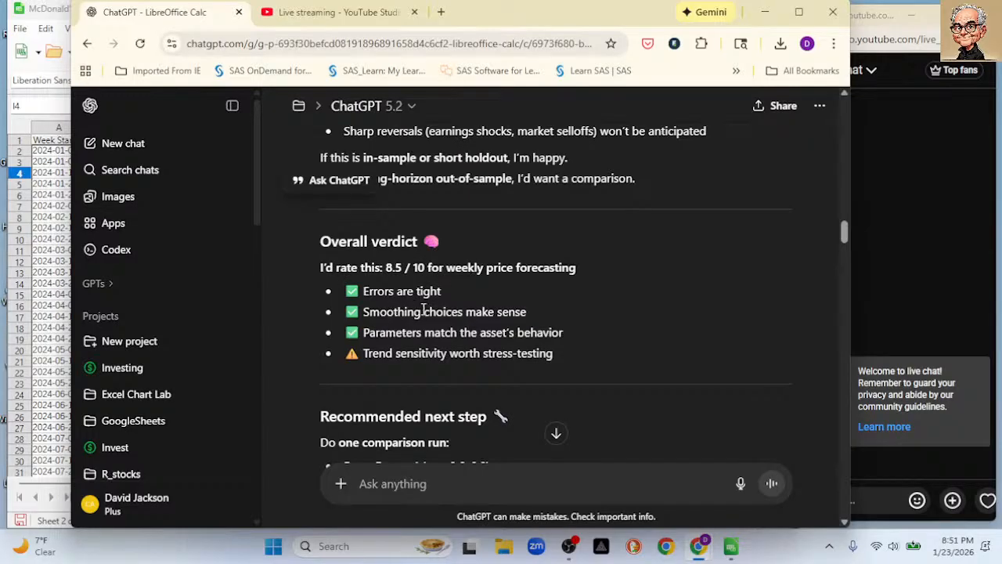
scroll(474, 304, "down", 1)
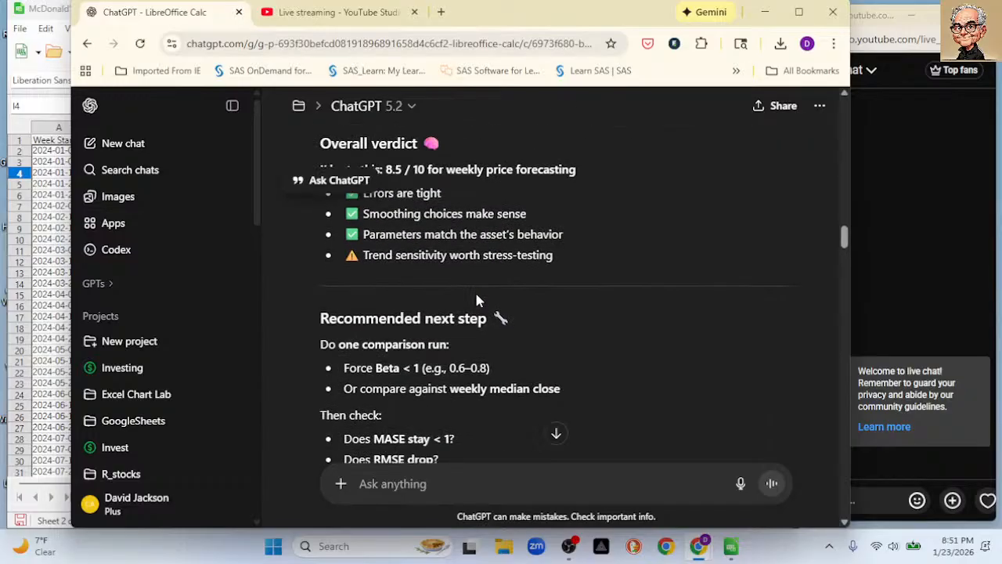
scroll(474, 298, "down", 1)
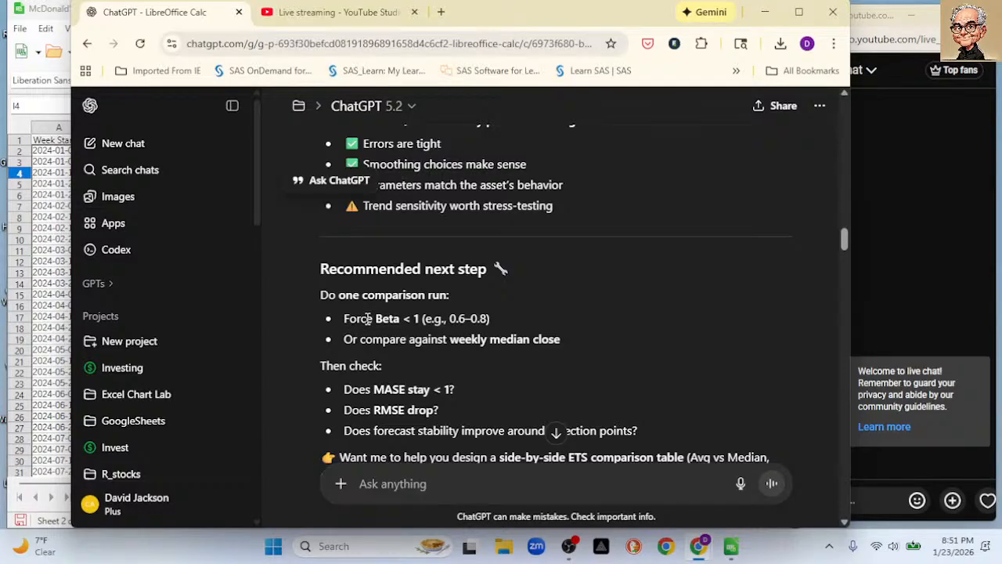
scroll(392, 321, "down", 1)
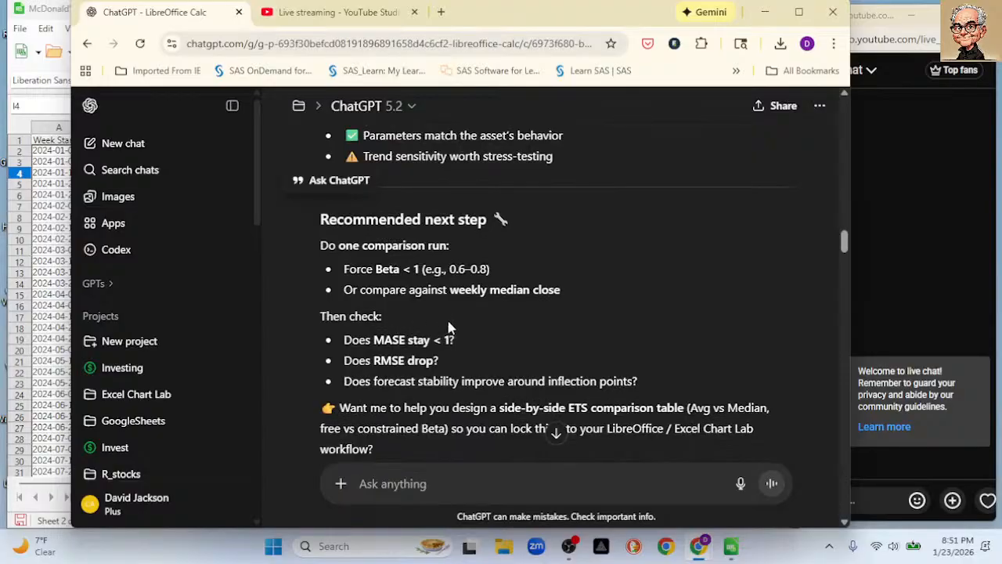
scroll(451, 326, "down", 1)
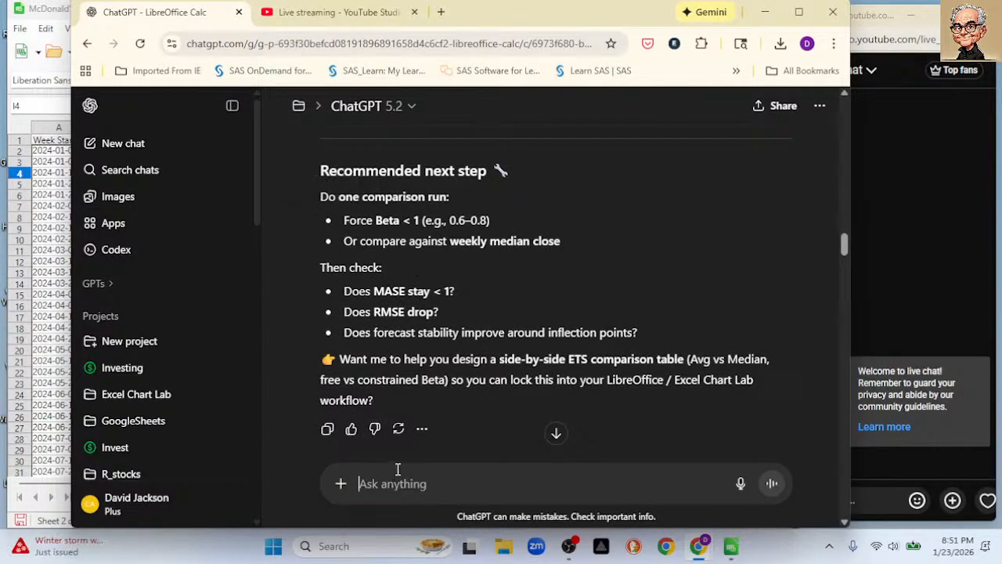
Ask ChatGPT "How do I force Beta?"
type("HO")
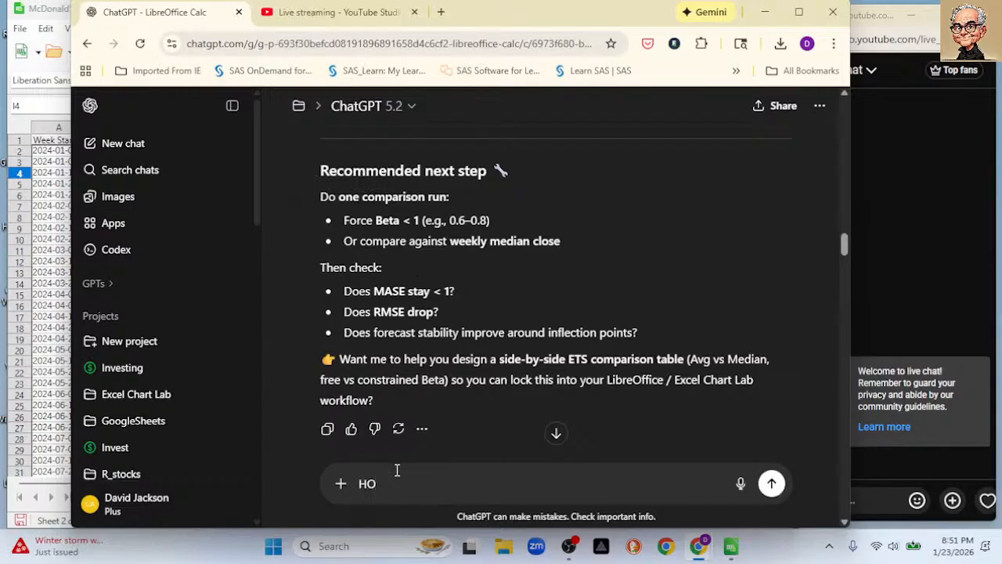
key("BackSpace")
type("ow do I forect")
key("BackSpace")
key("BackSpace")
key("BackSpace")
type("ce Beta?")
key("Return")
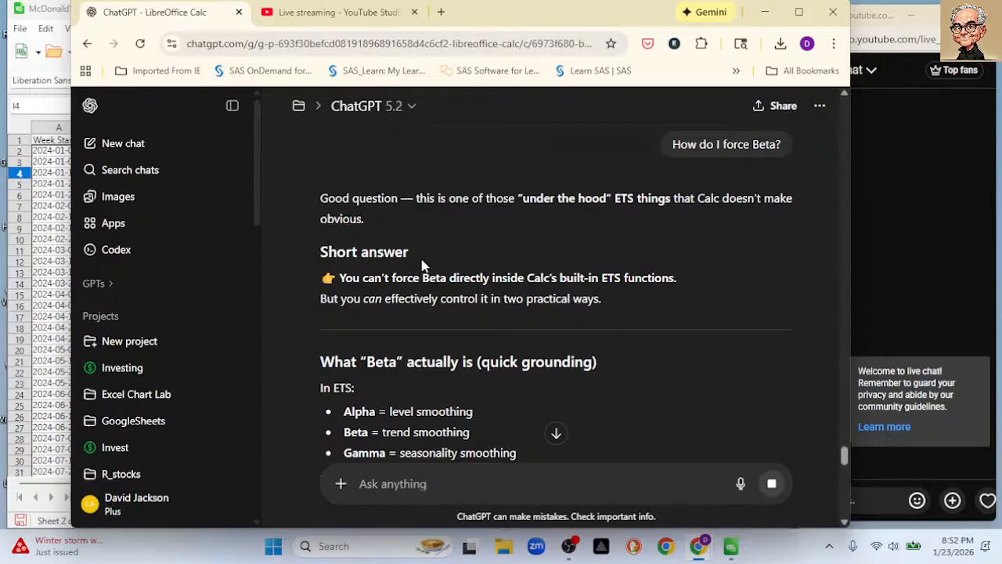
Read ChatGPT's answer on controlling Beta, through the smoothing definitions and the option to remove or dampen the trend
scroll(419, 255, "down", 2)
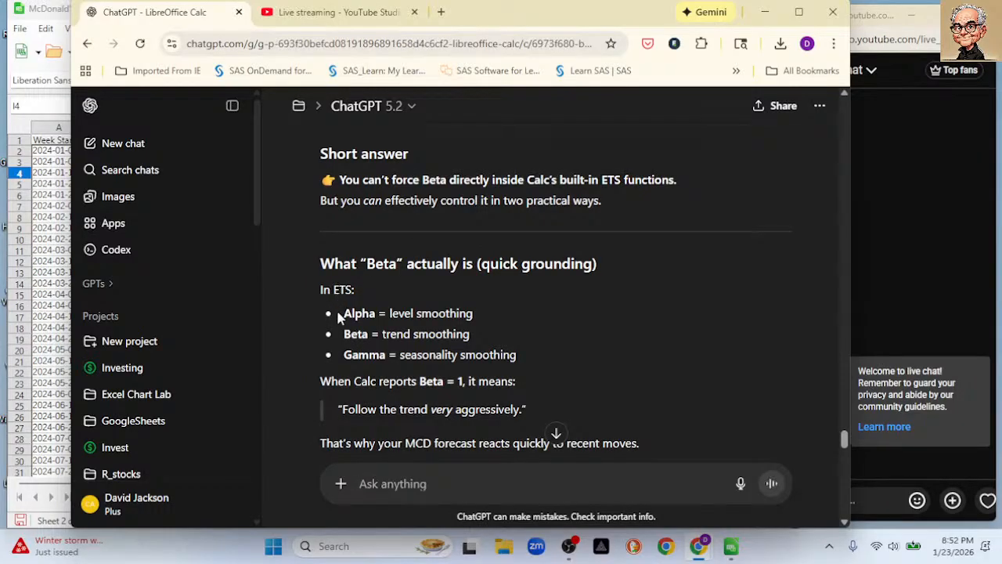
scroll(462, 331, "down", 1)
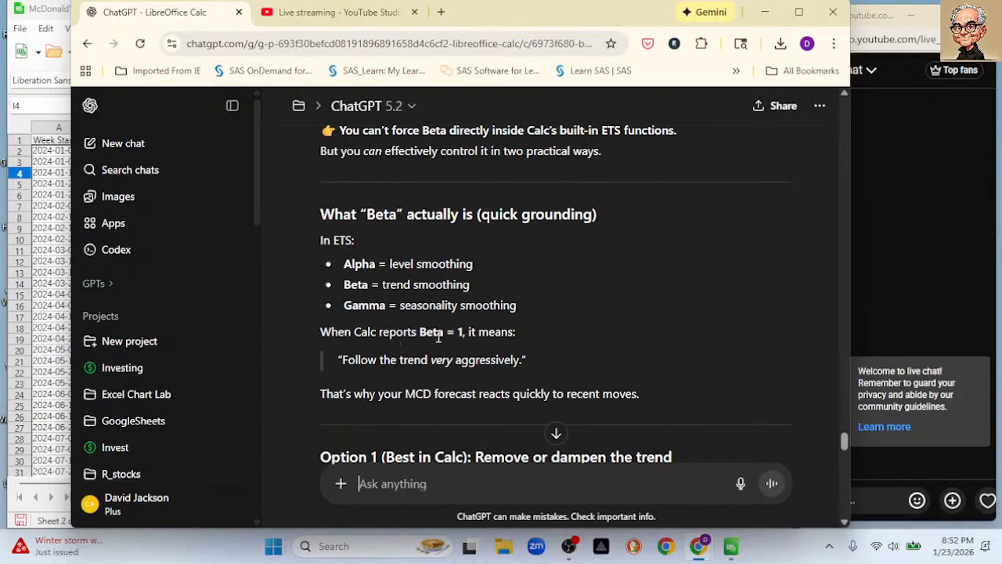
scroll(439, 337, "down", 1)
scroll(438, 336, "down", 2)
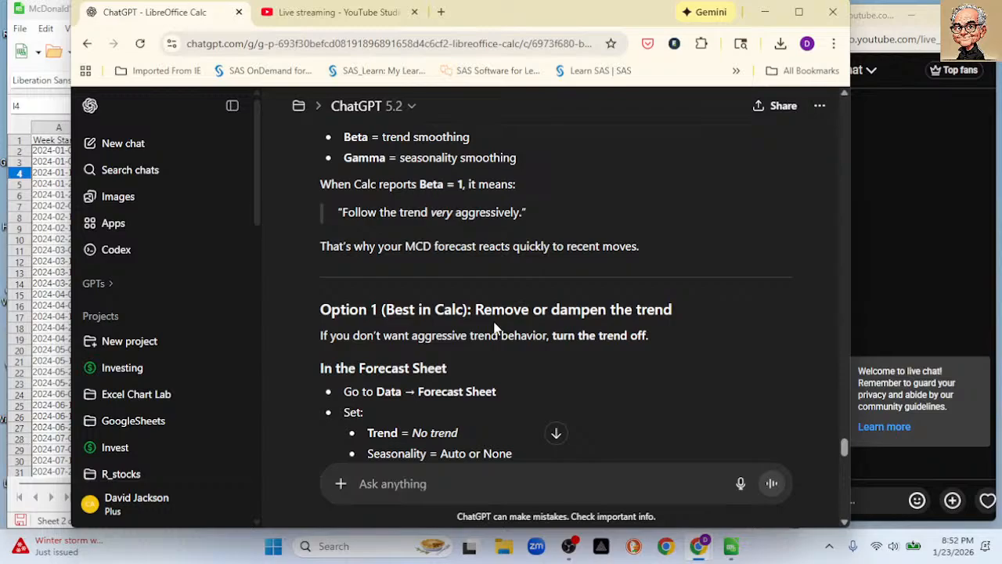
scroll(494, 327, "down", 1)
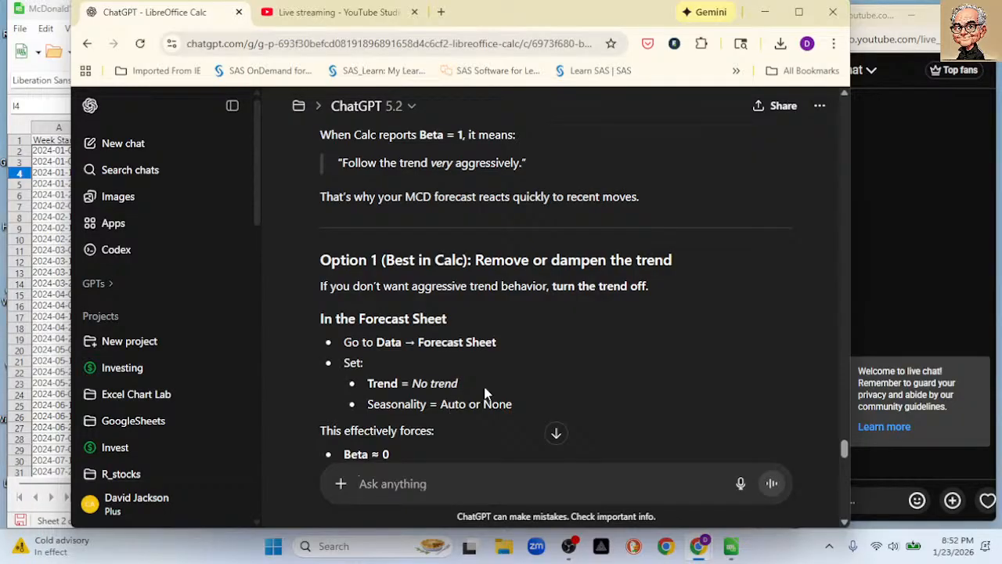
Switch back to LibreOffice Calc and review the FORECAST.ETS.ADD arguments of cell C111 in the Function Wizard
left_click(766, 17)
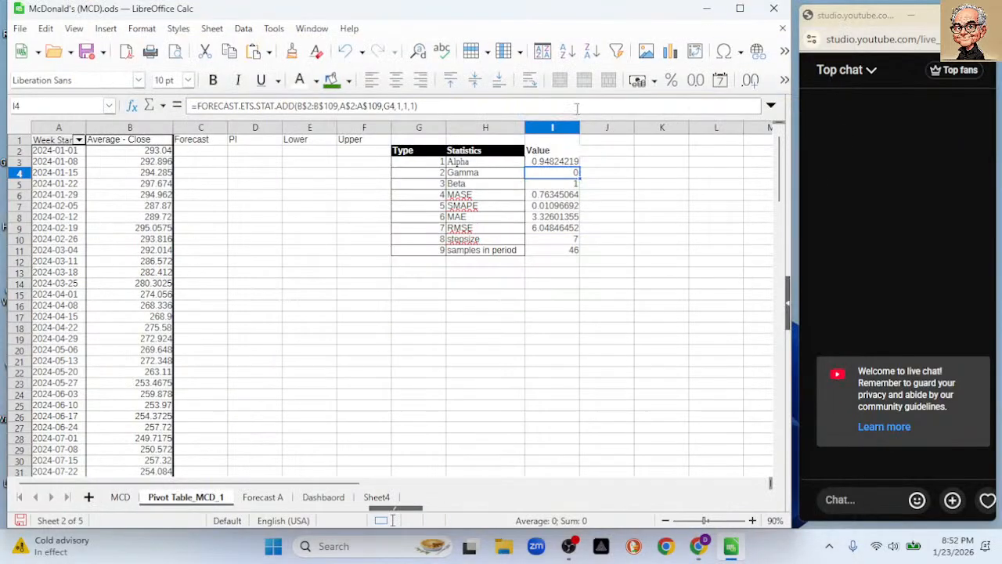
scroll(273, 429, "down", 3)
scroll(273, 430, "down", 20)
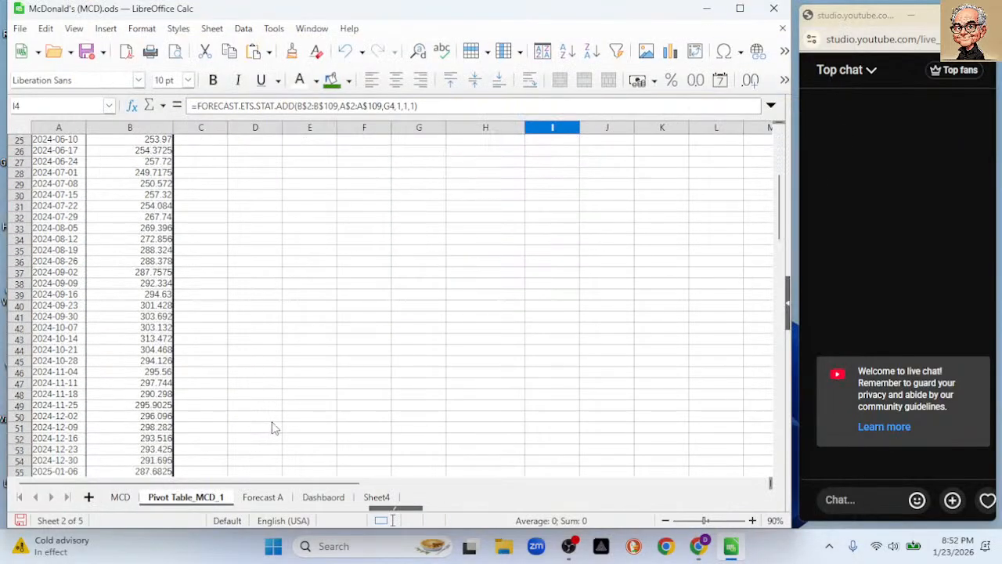
scroll(273, 428, "down", 4)
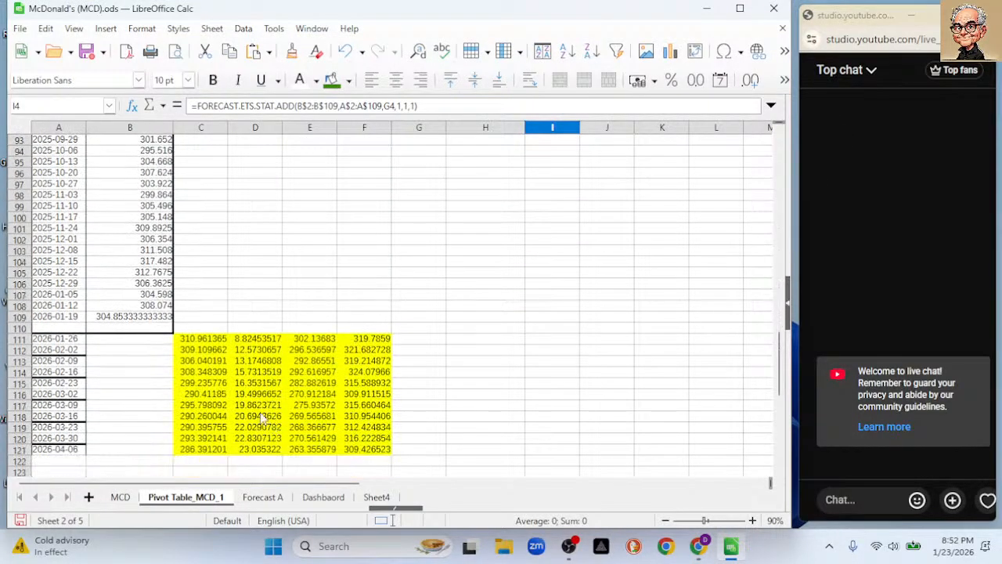
left_click(201, 339)
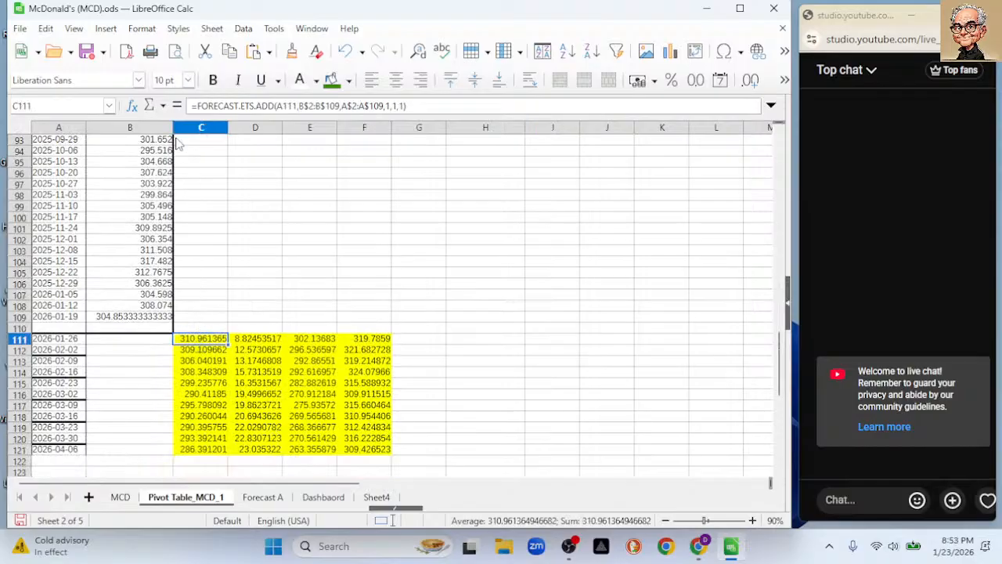
left_click(131, 106)
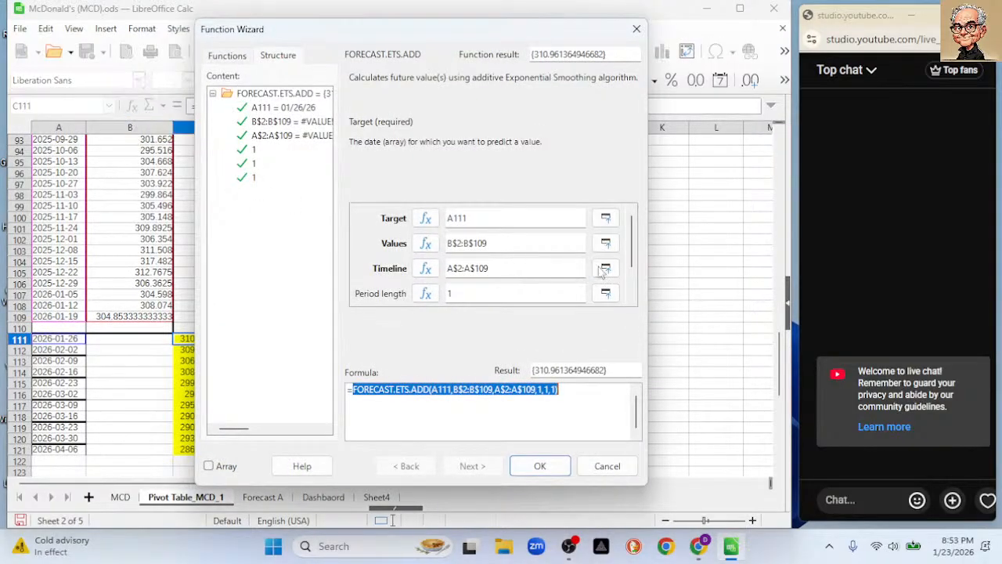
scroll(631, 296, "down", 2)
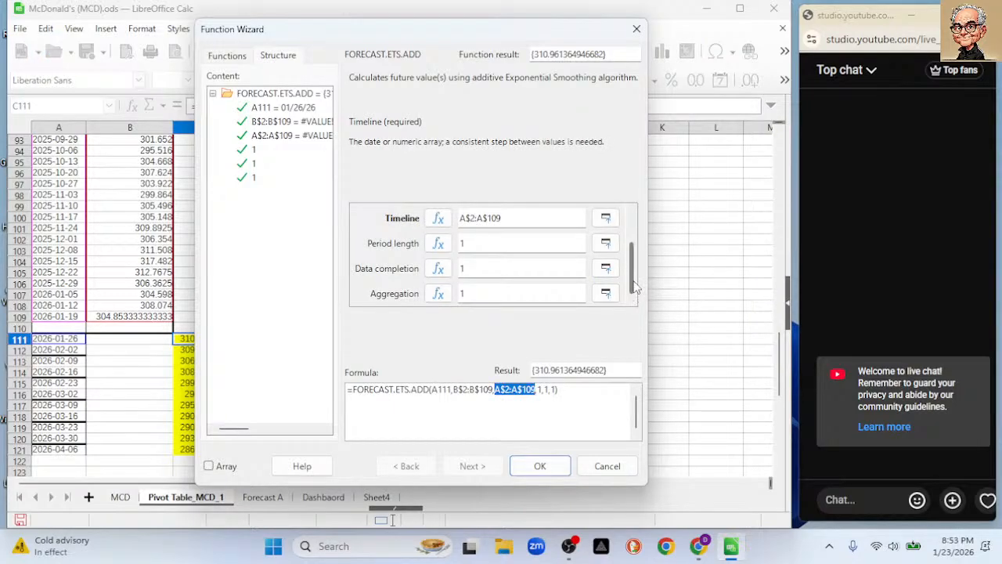
scroll(637, 266, "up", 2)
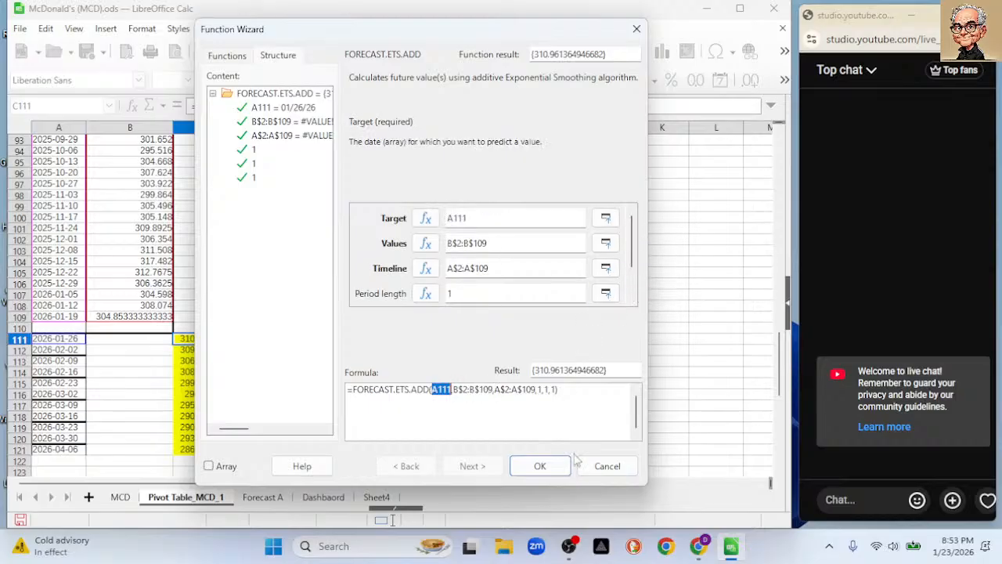
left_click(540, 466)
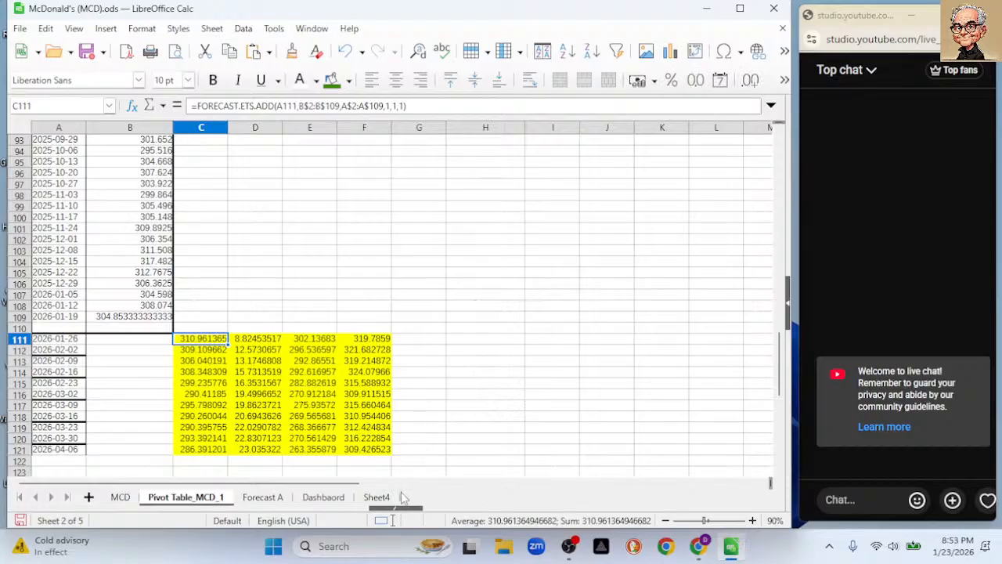
Try to copy the forecast statistics table G2:I11 from Pivot Table_MCD_1 into the Dashboard sheet at I16, below the descriptive statistics
left_click(321, 501)
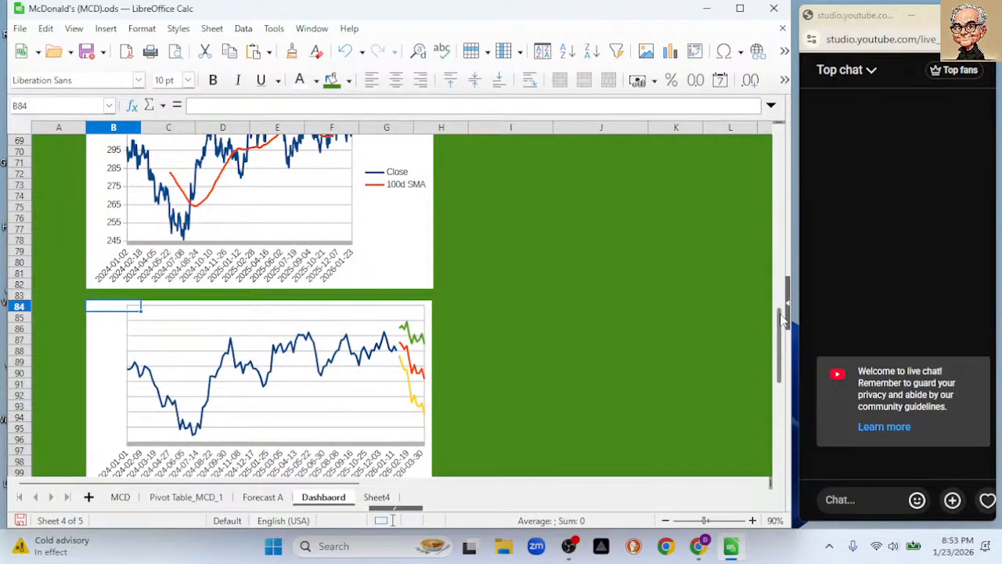
left_click_drag(781, 317, 781, 148)
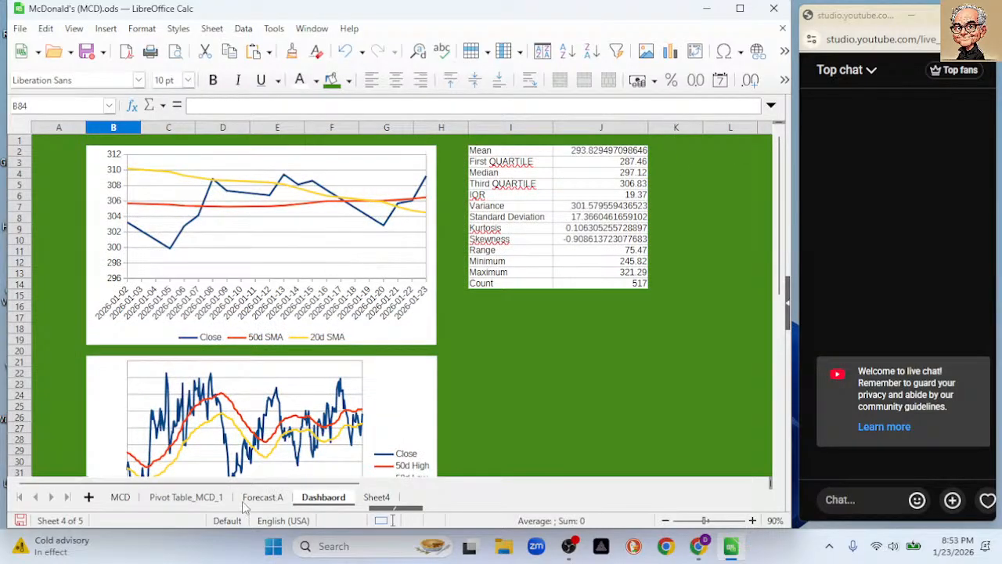
left_click(202, 501)
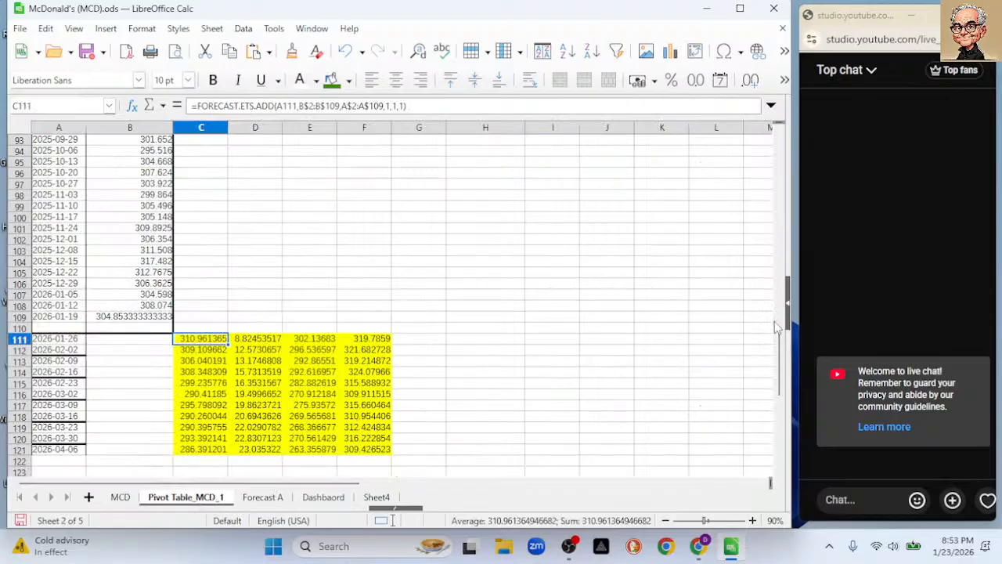
left_click_drag(779, 329, 780, 157)
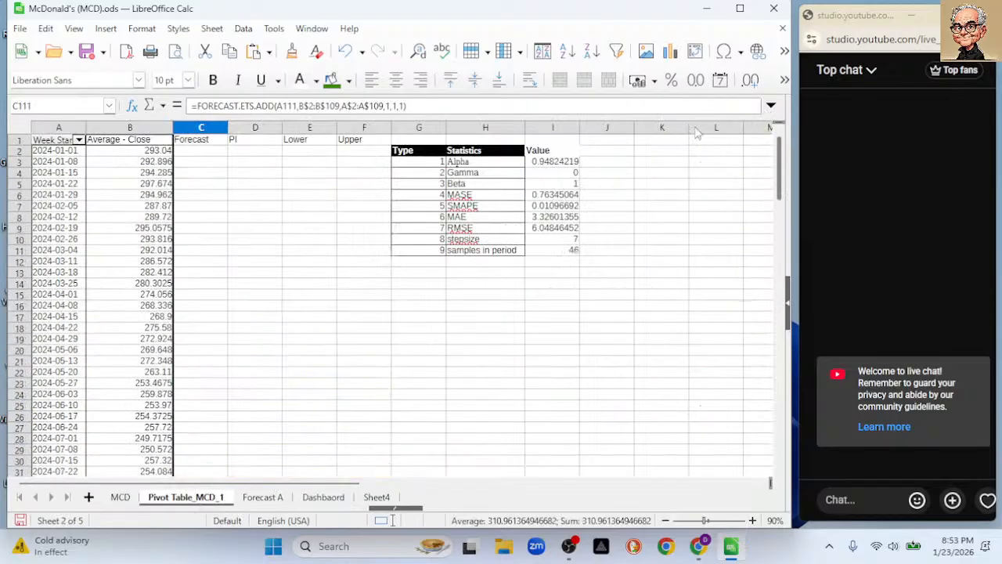
left_click_drag(414, 149, 548, 253)
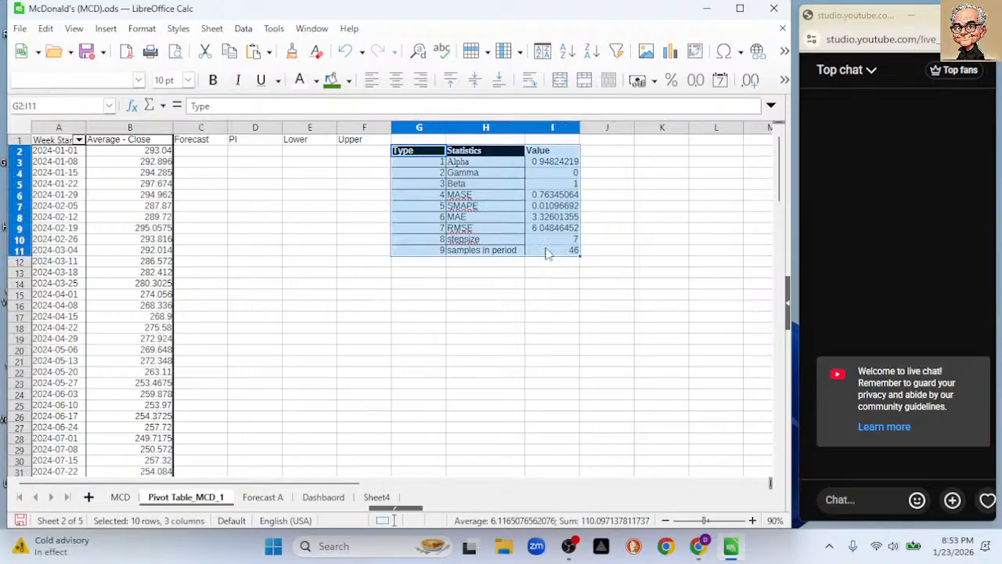
key("ctrl+c")
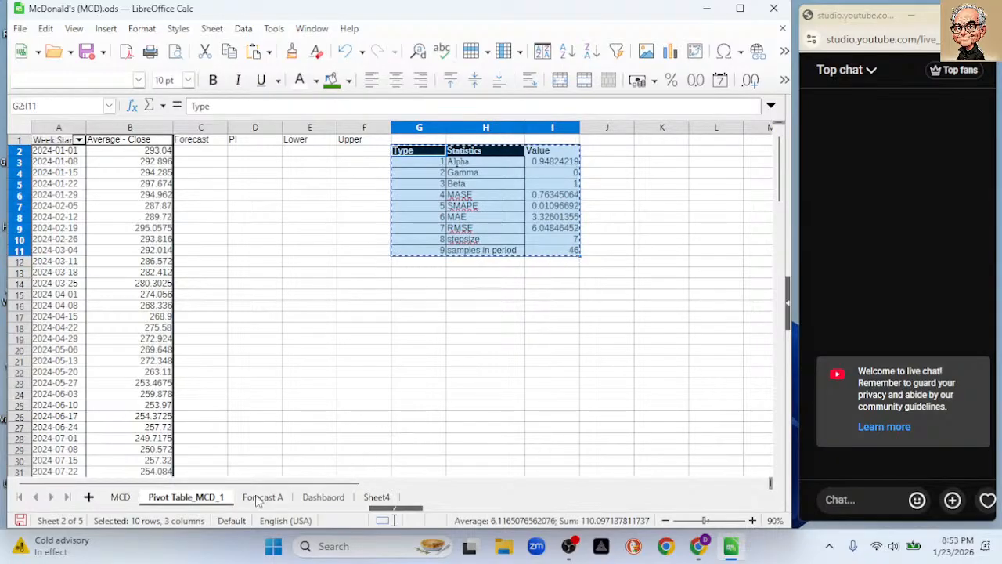
left_click(321, 498)
left_click(489, 307)
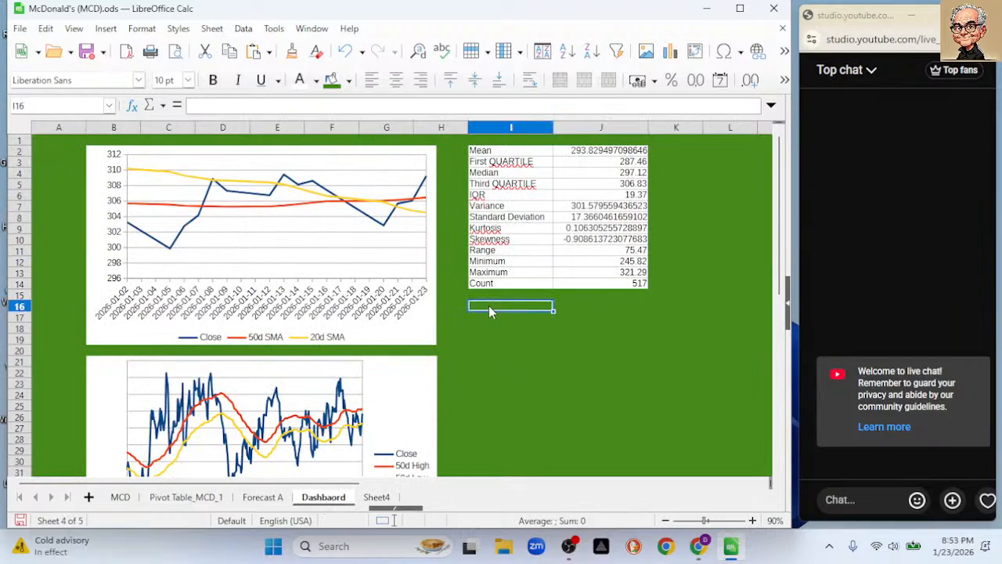
key("ctrl+v")
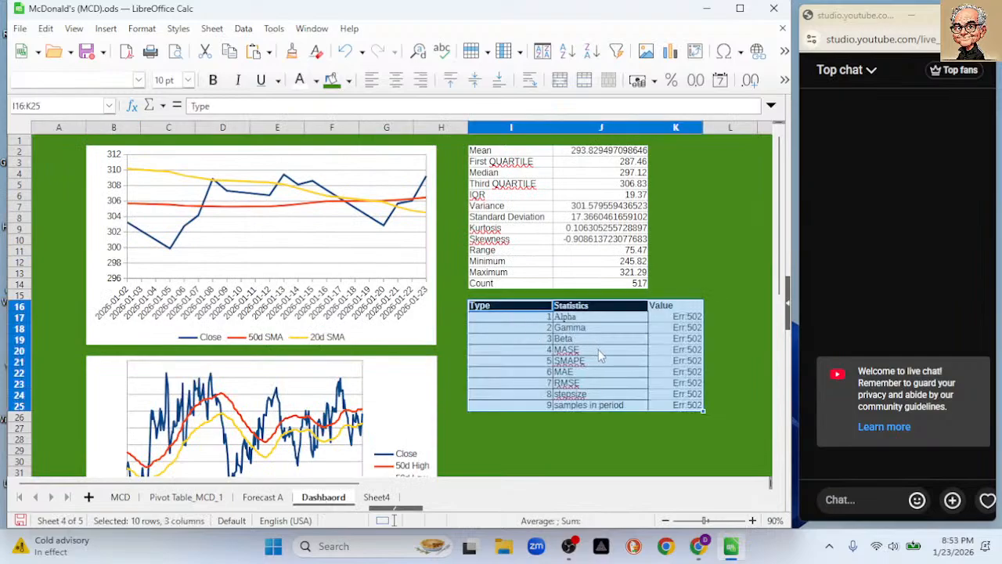
Undo the pasted statistics table on the Dashboard sheet and select cell K16
key("ctrl+z")
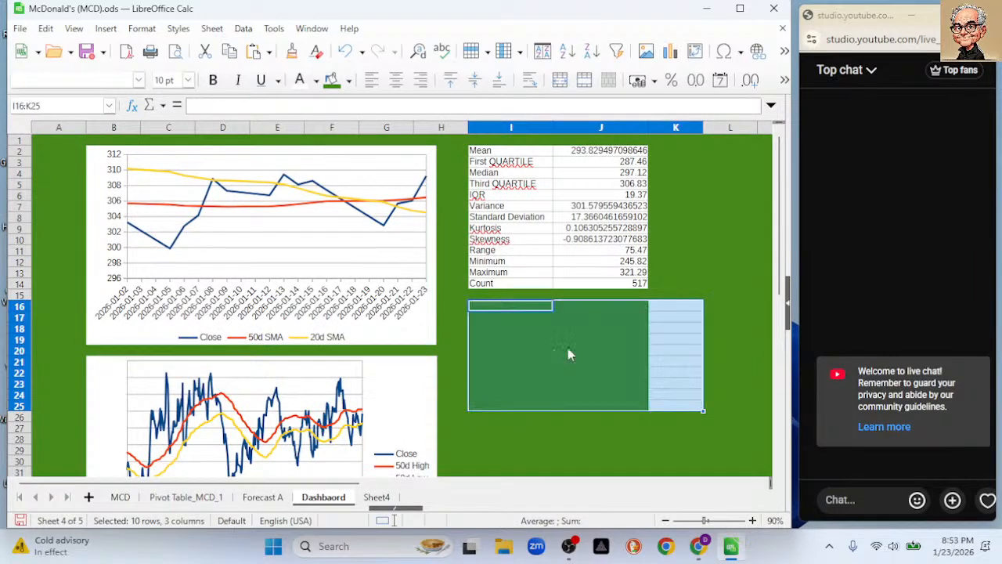
left_click(628, 439)
left_click(678, 308)
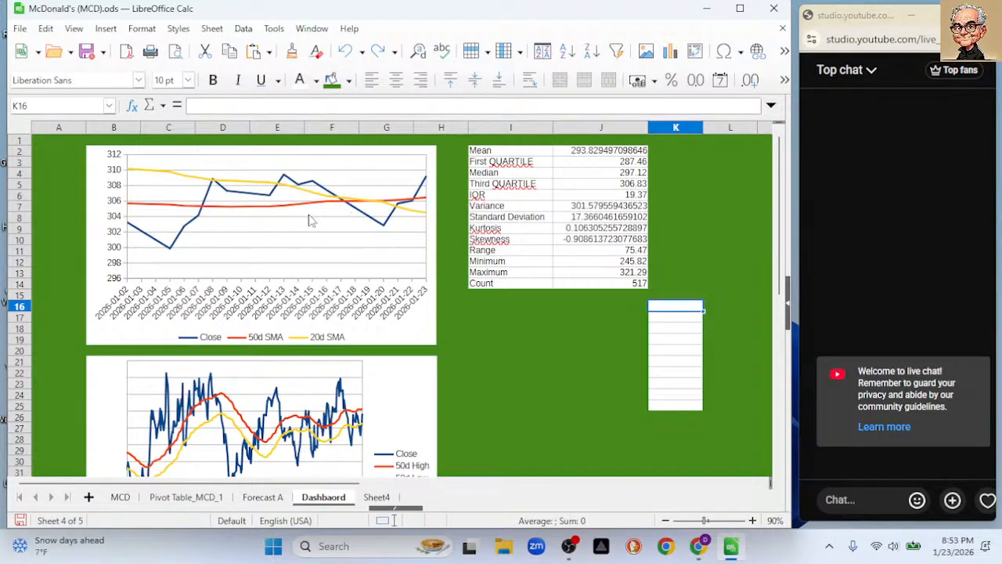
Review the Dashboard charts from the moving averages and quarterly dividend through the 100d SMA to the forecast with bounds
scroll(332, 211, "down", 3)
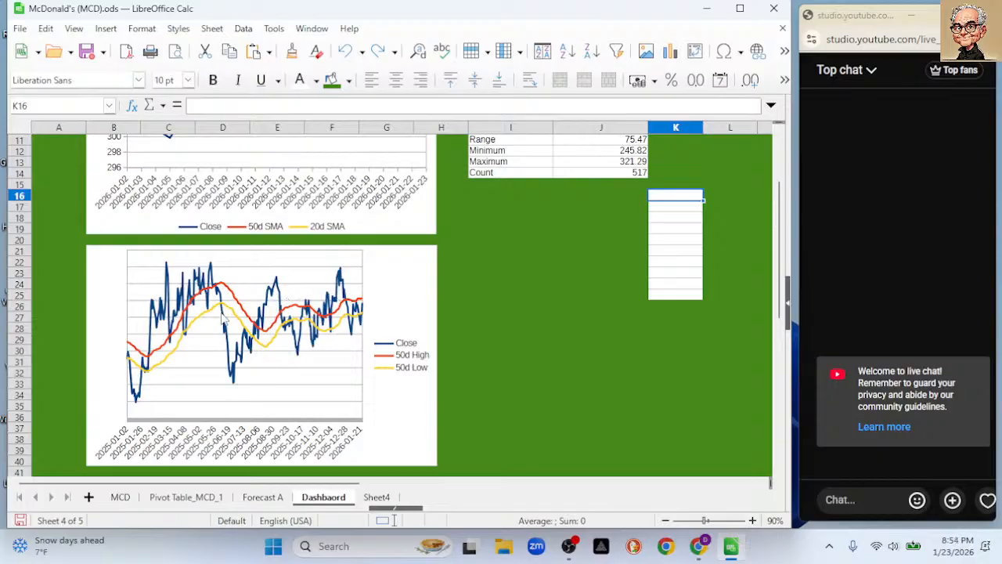
scroll(235, 309, "down", 4)
scroll(258, 289, "down", 3)
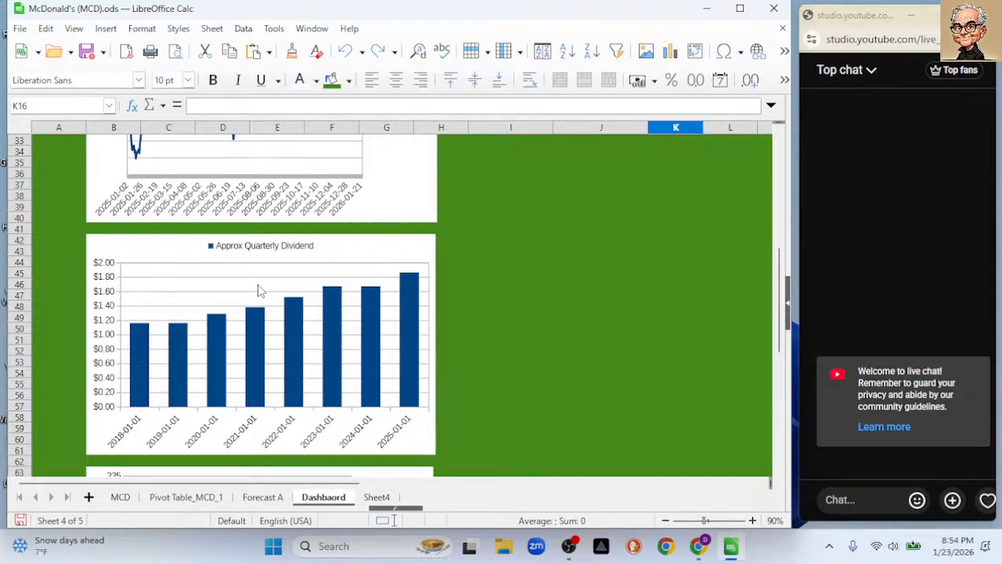
scroll(260, 290, "down", 3)
scroll(260, 291, "down", 2)
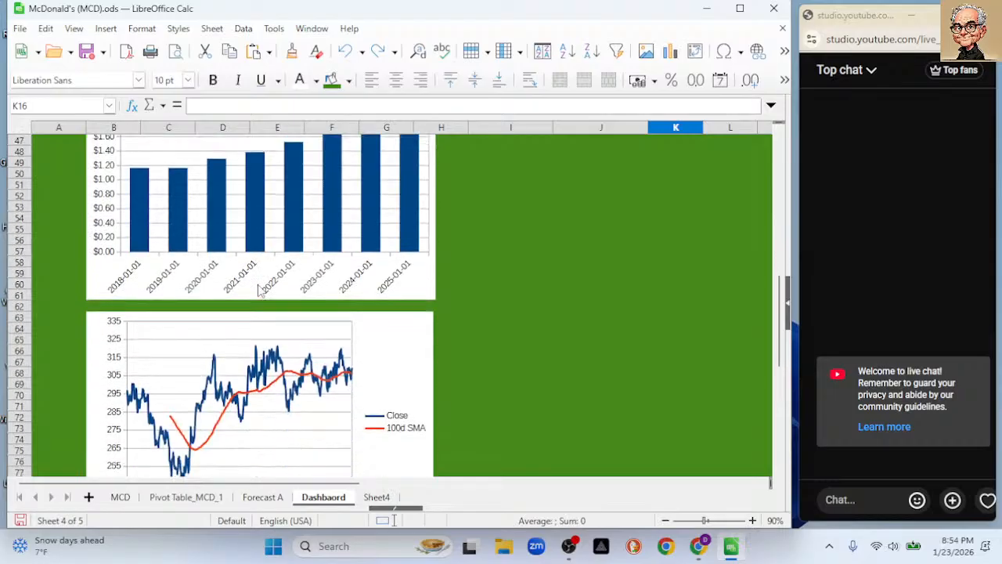
scroll(258, 290, "down", 3)
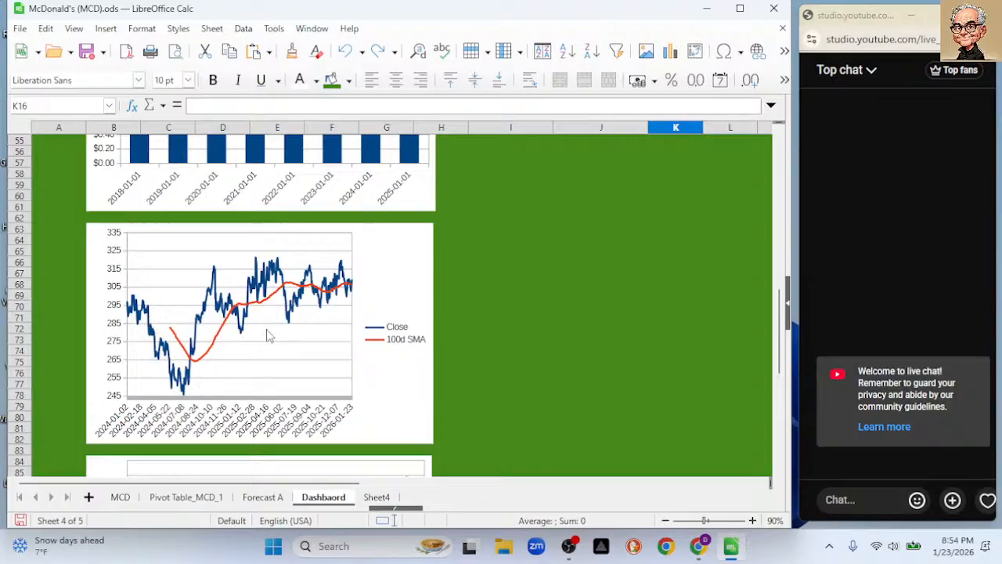
scroll(229, 247, "down", 2)
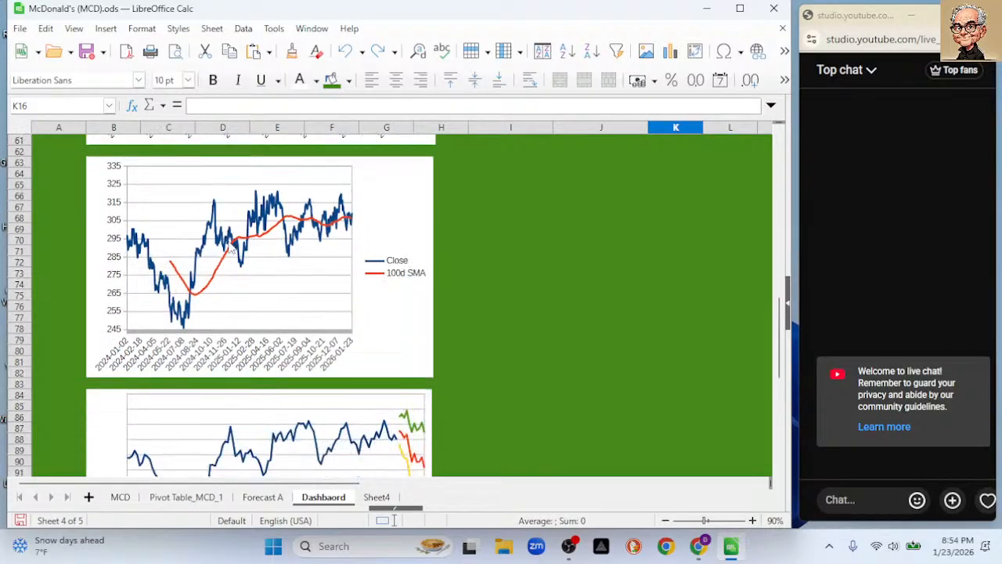
scroll(230, 248, "down", 4)
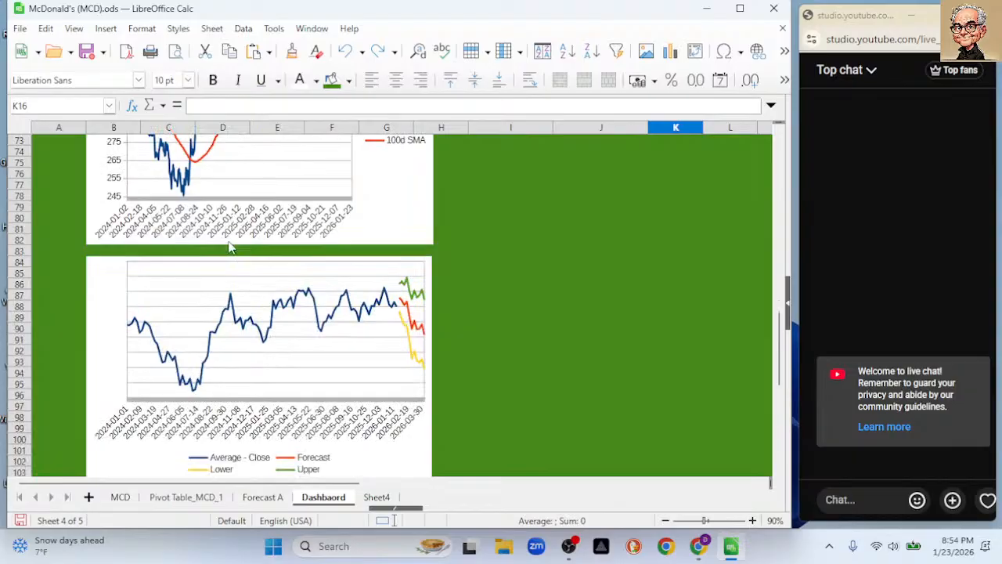